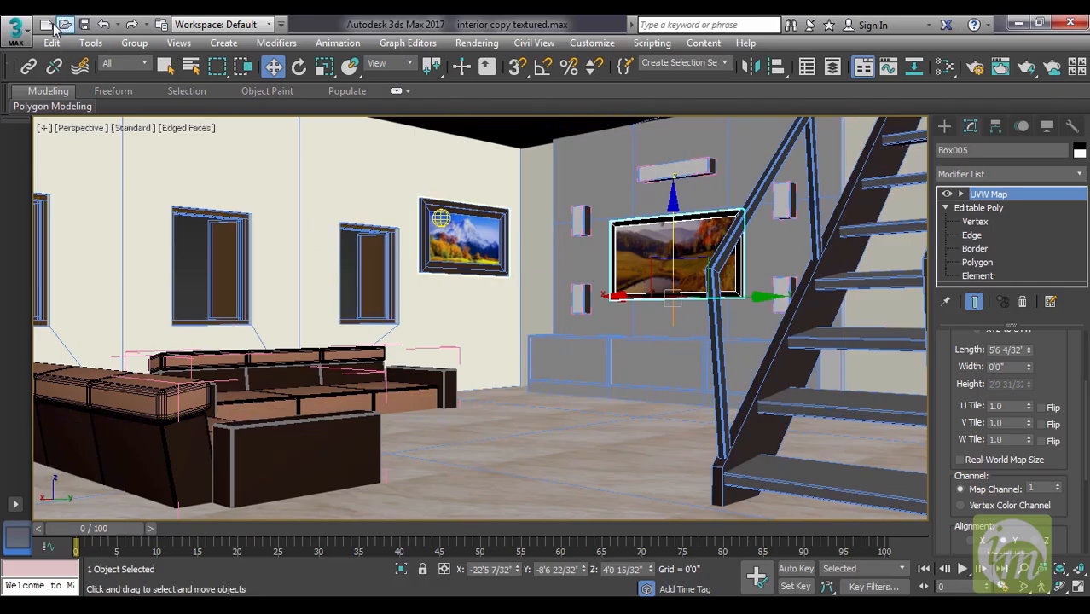
Replace the open interior scene with a new, empty scene.
{"action": "left_click", "coordinate": [46, 24]}
{"action": "left_click", "coordinate": [520, 360]}
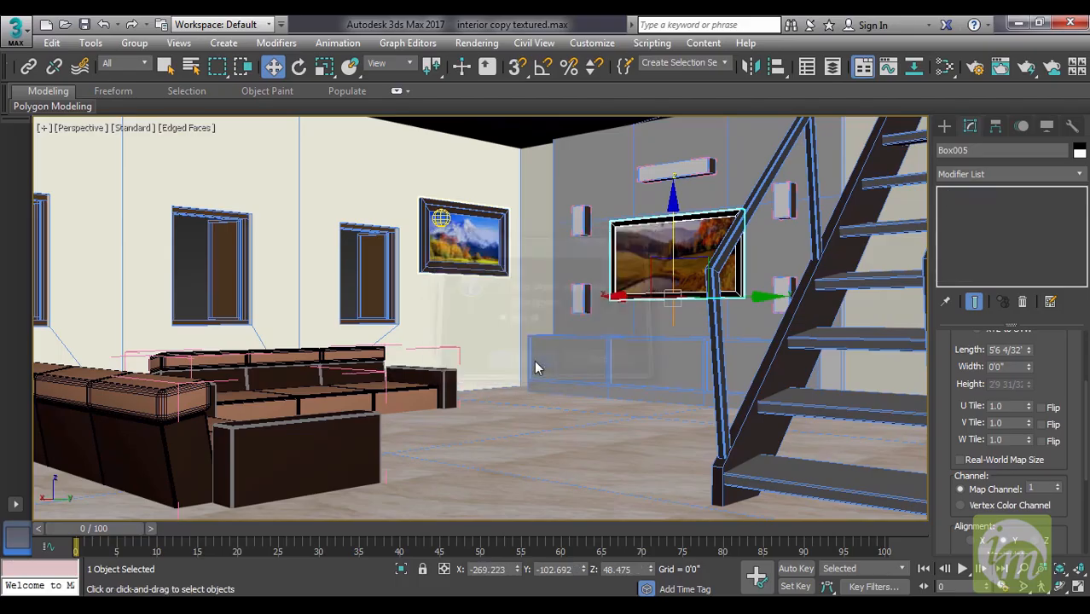
{"action": "key", "text": "d"}
Create a thin box as a floor slab, about 39' long and 34' wide, around the grid's centre.
{"action": "middle_click_drag", "start_coordinate": [625, 407], "coordinate": [570, 393]}
{"action": "scroll", "coordinate": [570, 392], "scroll_direction": "down", "scroll_amount": 3}
{"action": "left_click", "coordinate": [944, 126]}
{"action": "left_click", "coordinate": [976, 223]}
{"action": "left_click_drag", "start_coordinate": [570, 205], "coordinate": [556, 519]}
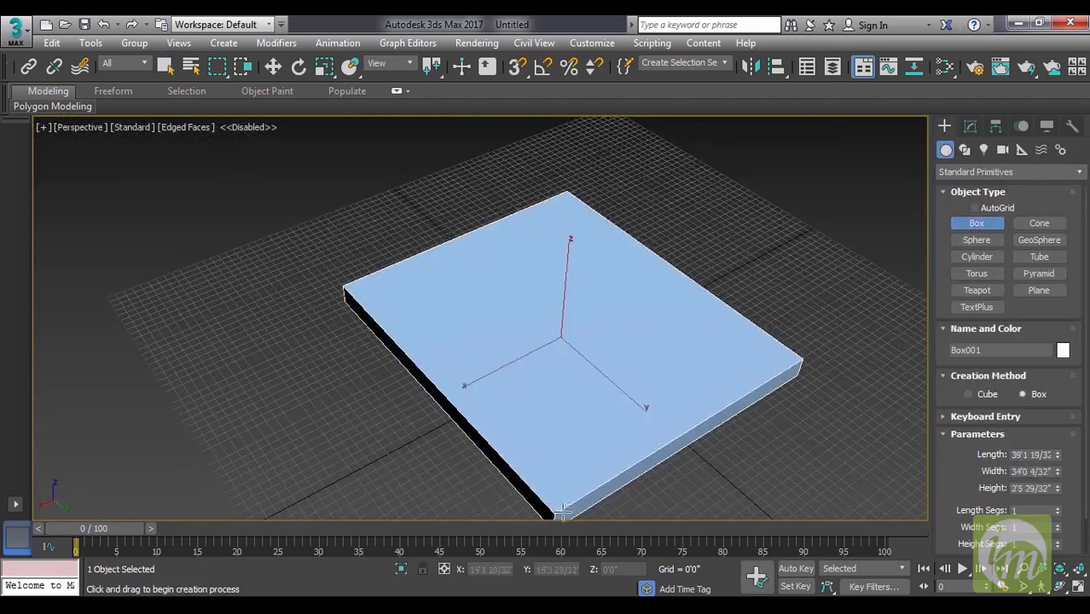
{"action": "left_click", "coordinate": [562, 523]}
{"action": "right_click", "coordinate": [622, 475]}
Create a small teapot near the centre of the slab and raise it to about 1'1" in Z.
{"action": "middle_click_drag", "start_coordinate": [622, 474], "coordinate": [742, 431], "text": "alt"}
{"action": "left_click", "coordinate": [990, 292]}
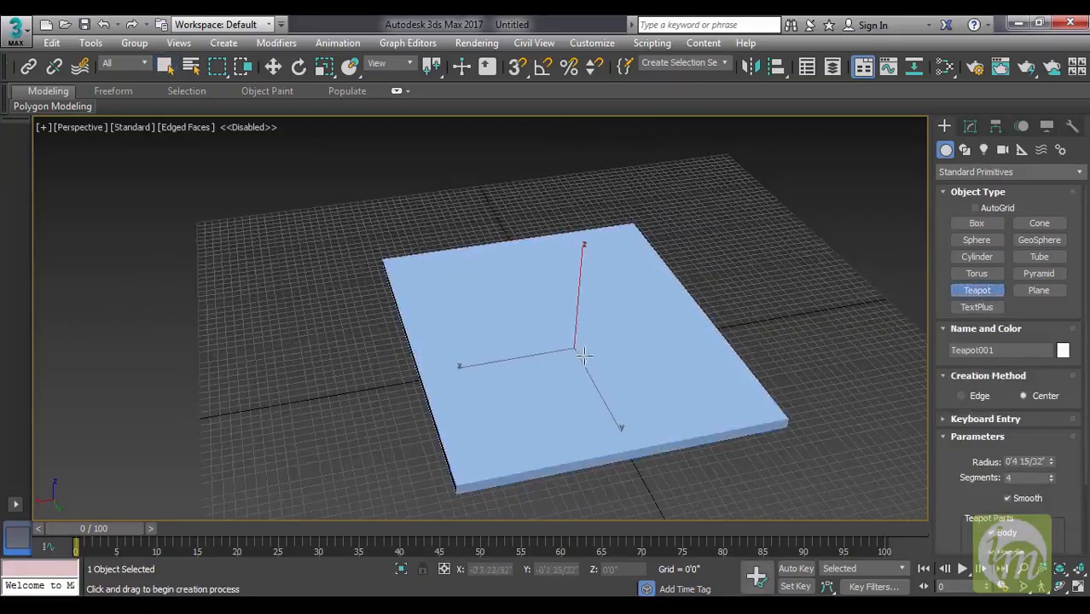
{"action": "left_click_drag", "start_coordinate": [584, 357], "coordinate": [598, 358]}
{"action": "right_click", "coordinate": [630, 365]}
{"action": "middle_click_drag", "start_coordinate": [630, 365], "coordinate": [580, 363], "text": "alt"}
{"action": "key", "text": "w"}
{"action": "left_click_drag", "start_coordinate": [577, 349], "coordinate": [585, 327]}
Add a Standard Omni light at the teapot and raise it straight up to about 9'2" in Z.
{"action": "middle_click_drag", "start_coordinate": [696, 417], "coordinate": [758, 408], "text": "alt"}
{"action": "left_click_drag", "start_coordinate": [658, 407], "coordinate": [625, 414]}
{"action": "middle_click_drag", "start_coordinate": [638, 420], "coordinate": [716, 428], "text": "alt"}
{"action": "scroll", "coordinate": [710, 428], "scroll_direction": "up", "scroll_amount": 4}
{"action": "middle_click_drag", "start_coordinate": [558, 433], "coordinate": [633, 437]}
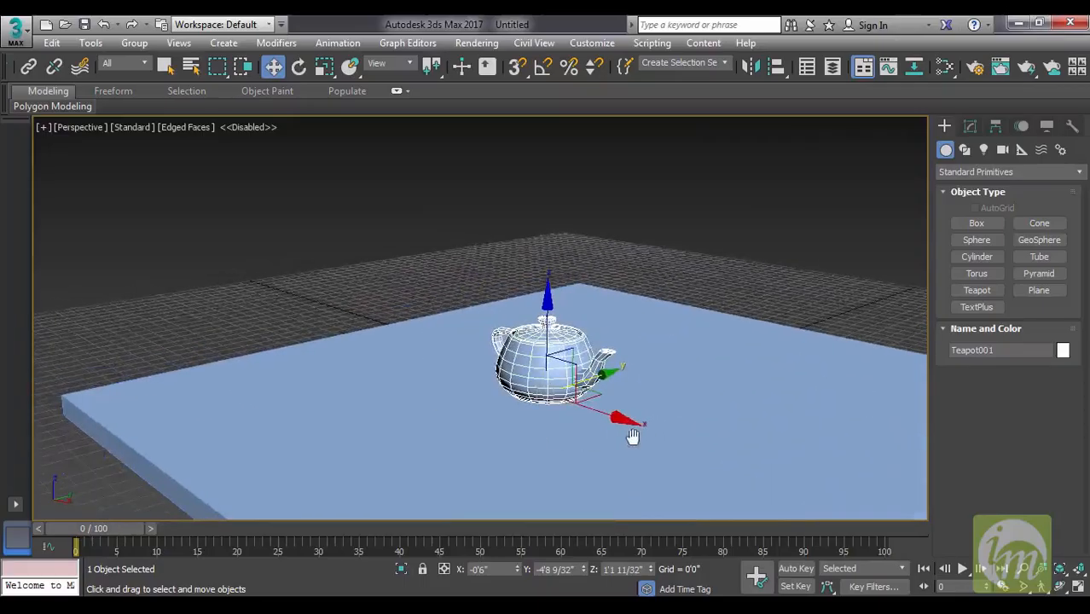
{"action": "left_click", "coordinate": [984, 150]}
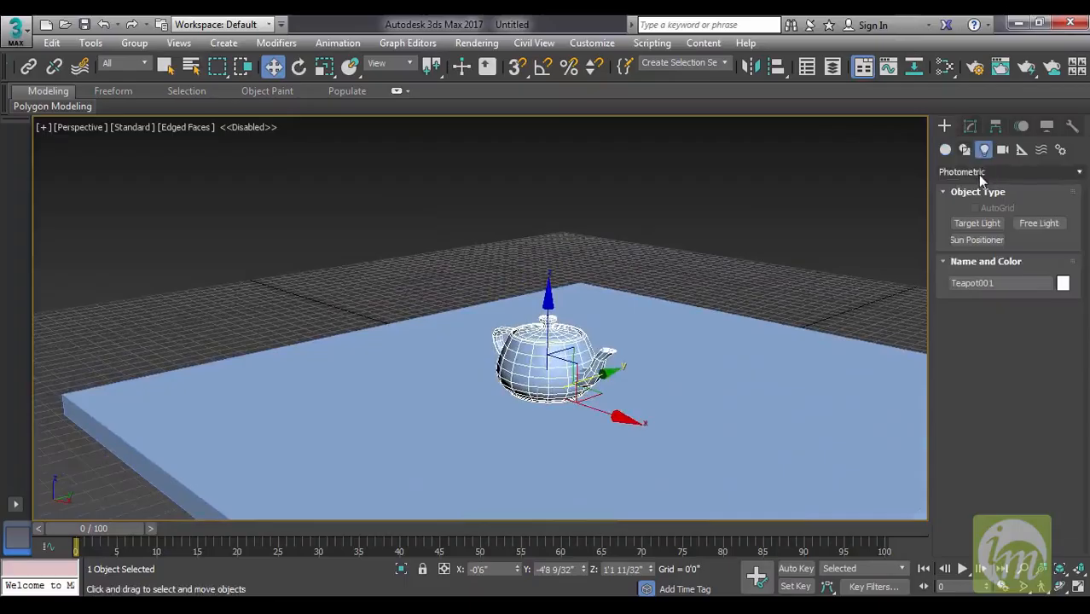
{"action": "left_click", "coordinate": [981, 174]}
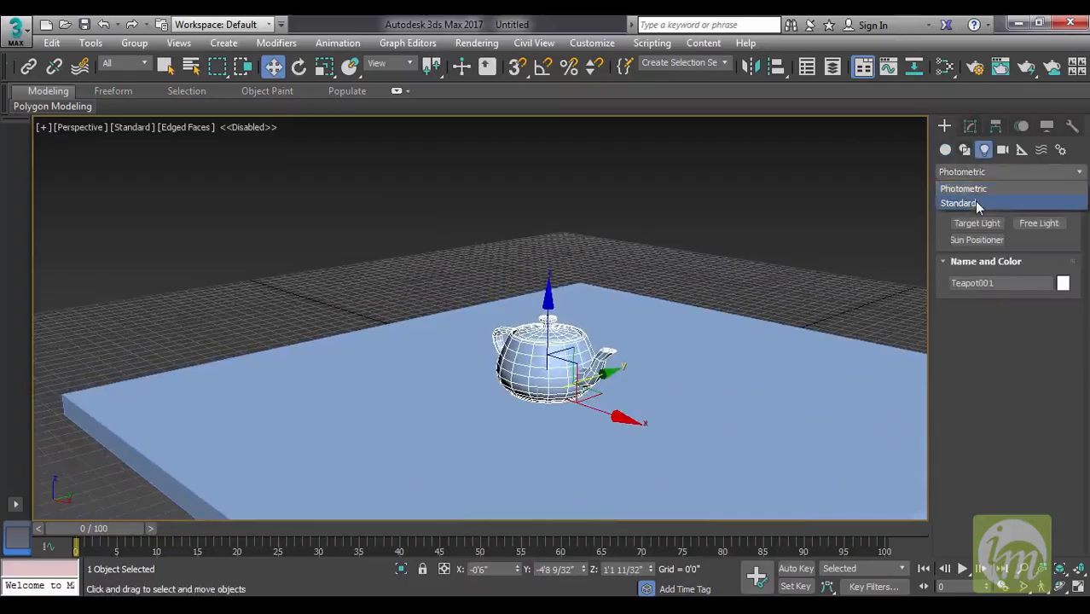
{"action": "left_click", "coordinate": [977, 204]}
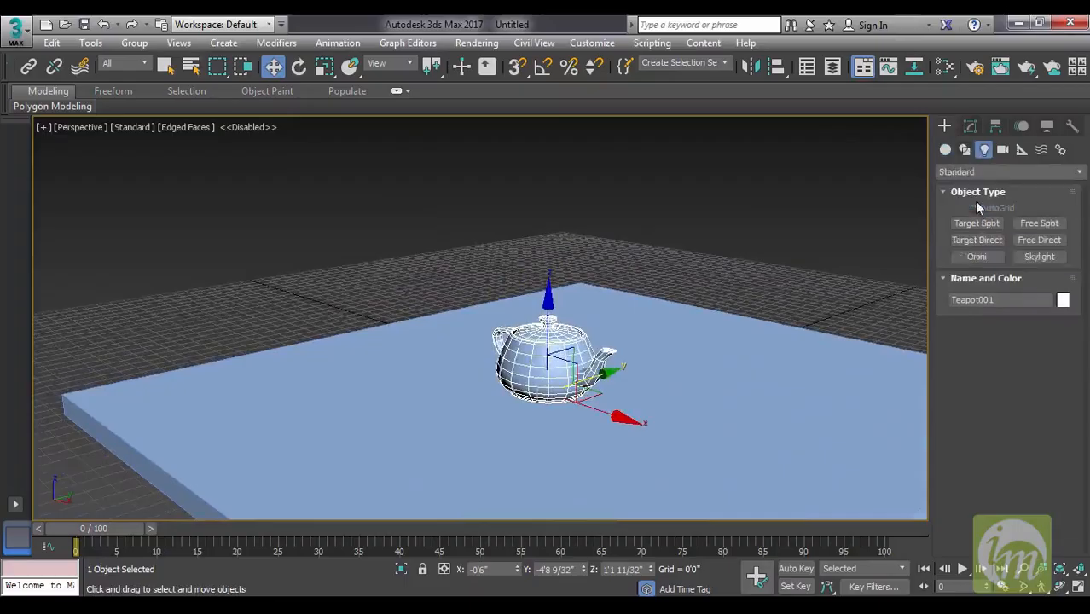
{"action": "left_click", "coordinate": [976, 257]}
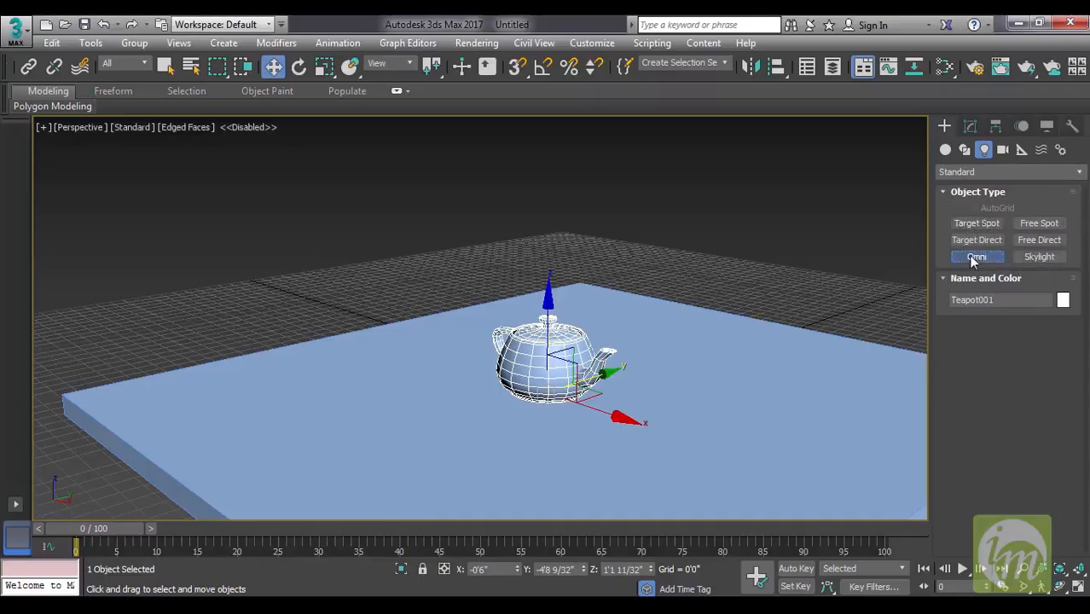
{"action": "left_click", "coordinate": [554, 411]}
{"action": "key", "text": "w"}
{"action": "left_click_drag", "start_coordinate": [553, 318], "coordinate": [554, 145]}
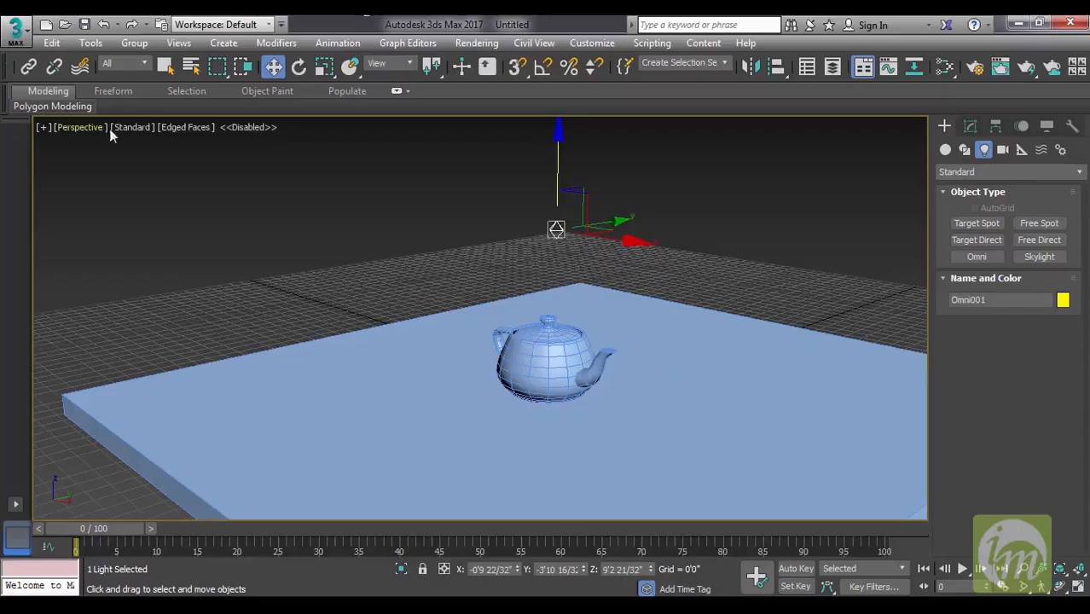
Set the perspective viewport to illuminate with scene lights and to display shadows.
{"action": "left_click", "coordinate": [137, 127]}
{"action": "mouse_move", "coordinate": [211, 225]}
{"action": "left_click", "coordinate": [404, 238]}
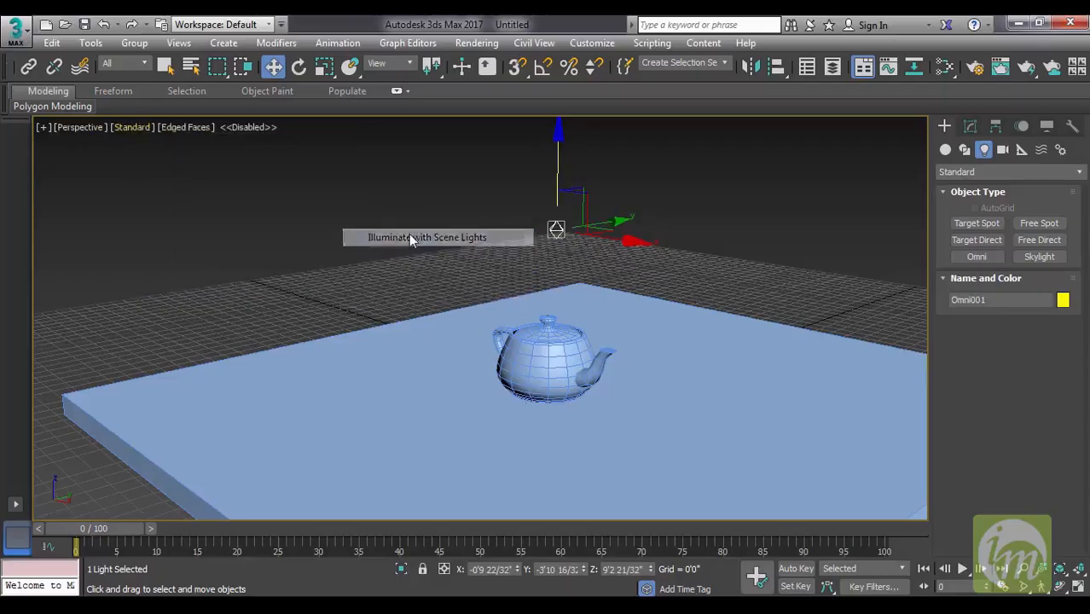
{"action": "mouse_move", "coordinate": [643, 249]}
{"action": "middle_mouse_down"}
{"action": "mouse_move", "coordinate": [661, 273]}
{"action": "mouse_move", "coordinate": [668, 238]}
{"action": "middle_mouse_up"}
{"action": "left_click_drag", "start_coordinate": [584, 155], "coordinate": [546, 173]}
{"action": "left_click", "coordinate": [151, 128]}
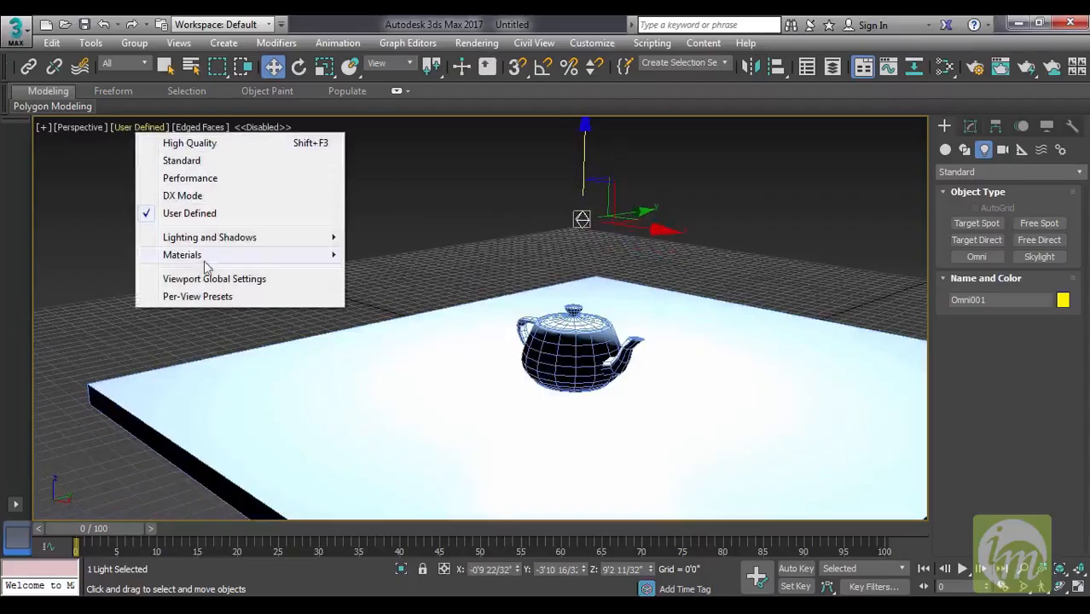
{"action": "mouse_move", "coordinate": [231, 239]}
{"action": "left_click", "coordinate": [418, 297]}
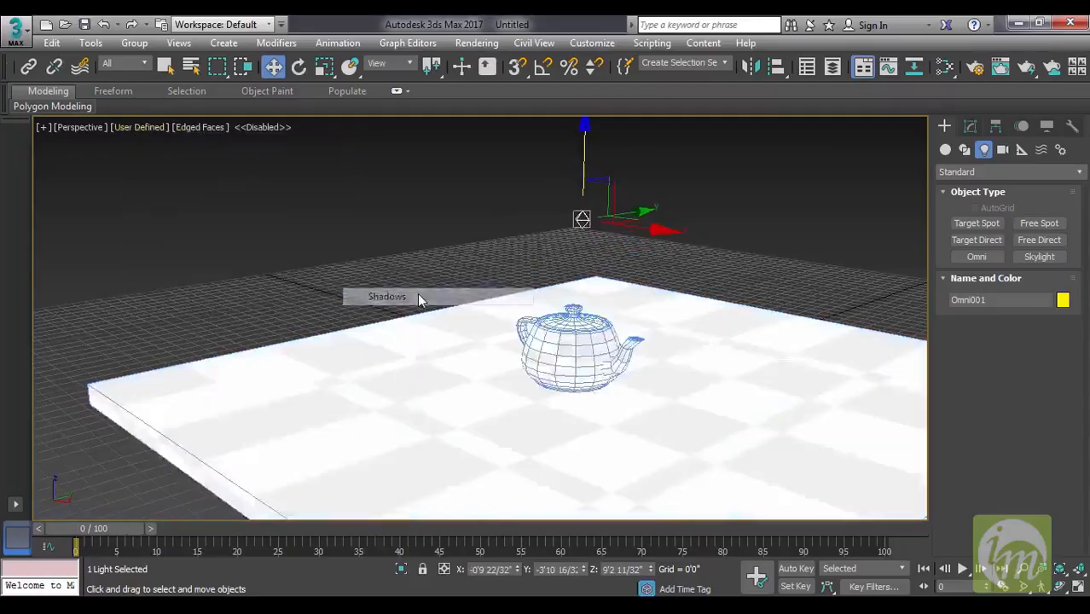
Shift the Omni light along the Y axis to about -4'9".
{"action": "middle_click_drag", "start_coordinate": [702, 385], "coordinate": [660, 390], "text": "alt"}
{"action": "left_click_drag", "start_coordinate": [665, 220], "coordinate": [645, 241]}
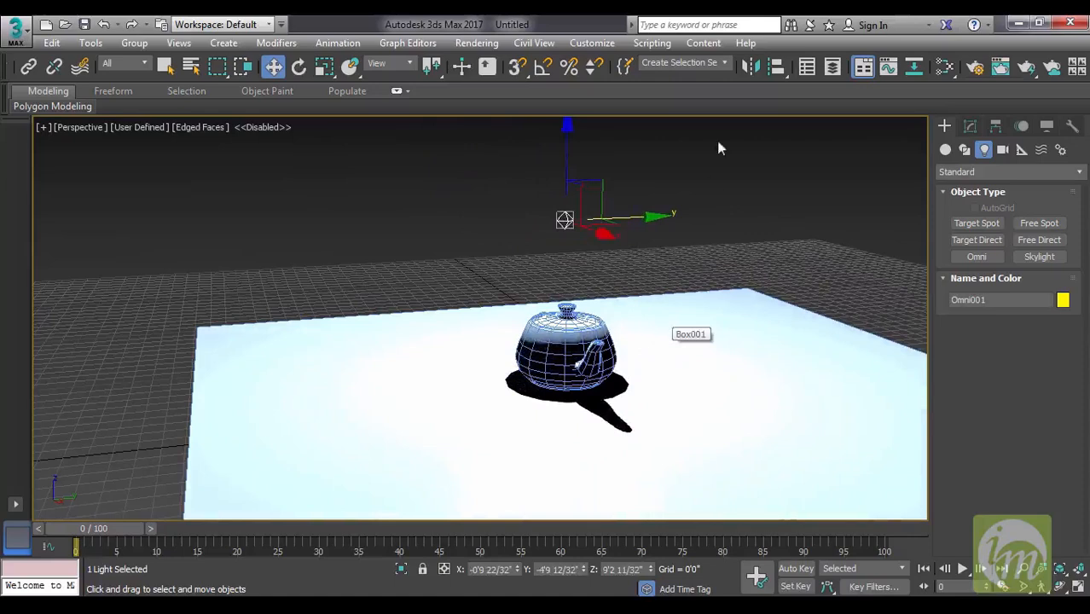
{"action": "middle_click_drag", "start_coordinate": [828, 223], "coordinate": [823, 223]}
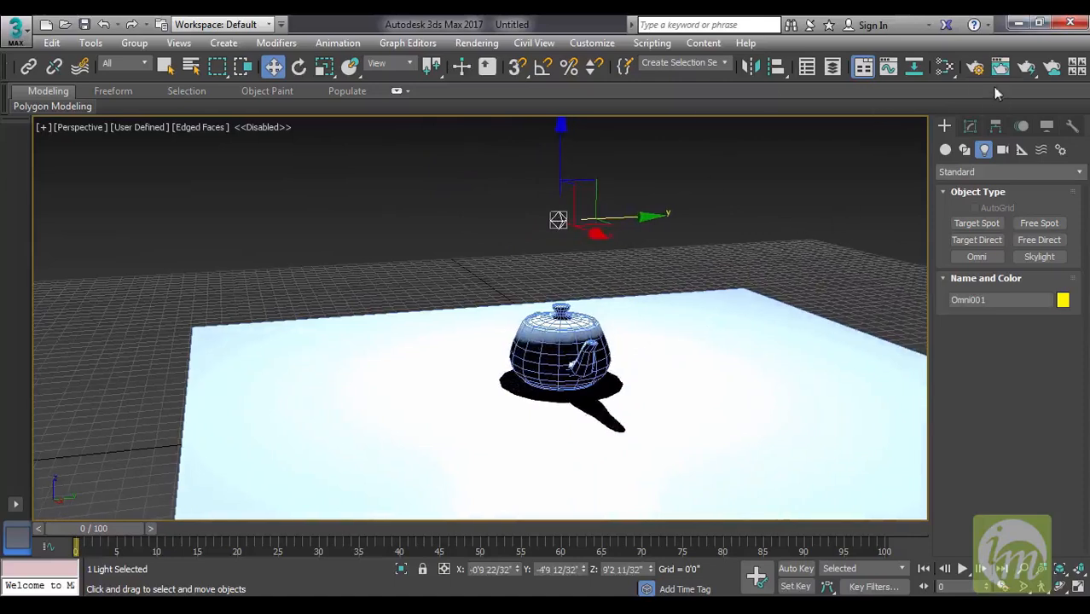
Render the perspective view with the ART Renderer, then close the messages, the rendered image and the render settings.
{"action": "left_click", "coordinate": [973, 72]}
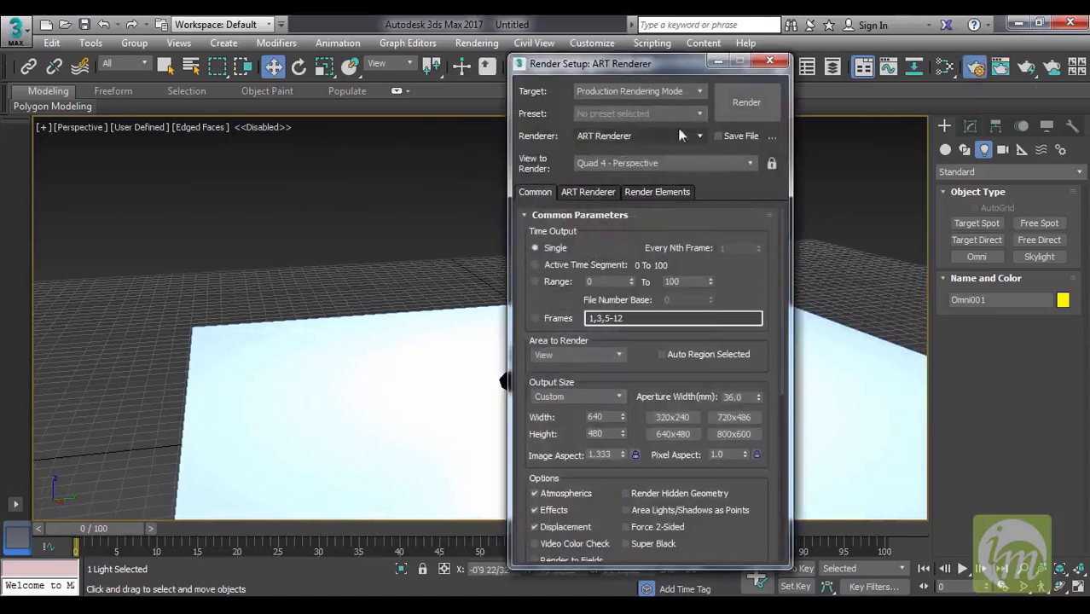
{"action": "left_click", "coordinate": [746, 102]}
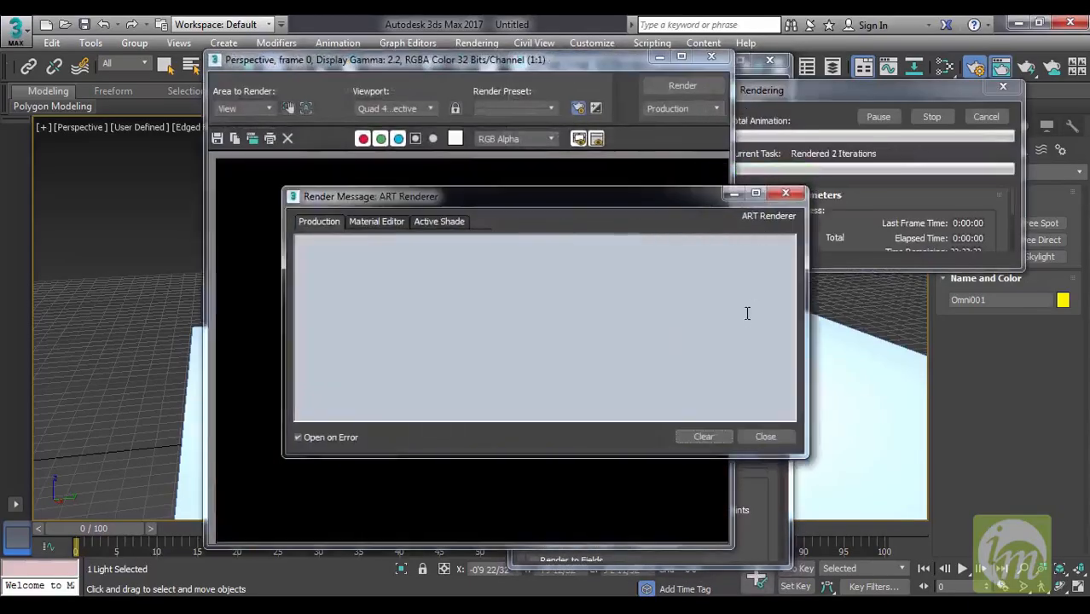
{"action": "left_click", "coordinate": [765, 437]}
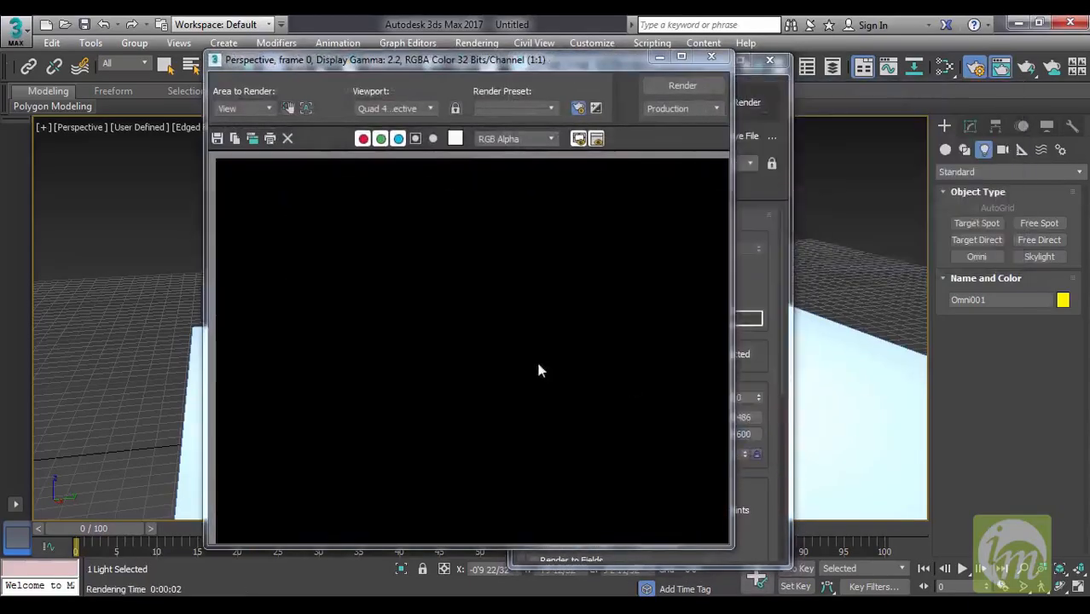
{"action": "left_click", "coordinate": [711, 56]}
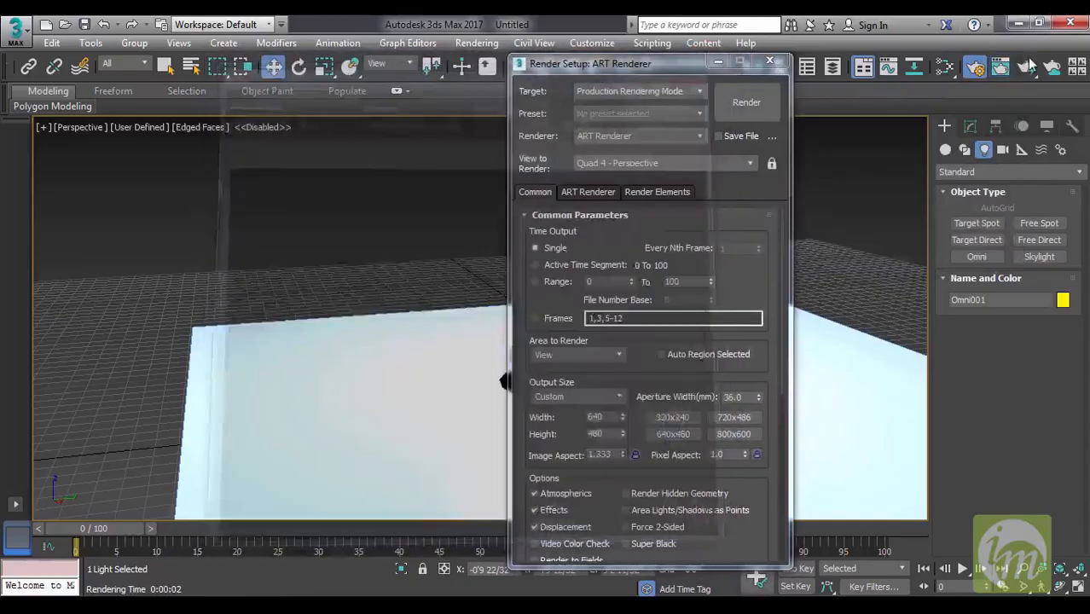
{"action": "left_click", "coordinate": [978, 74]}
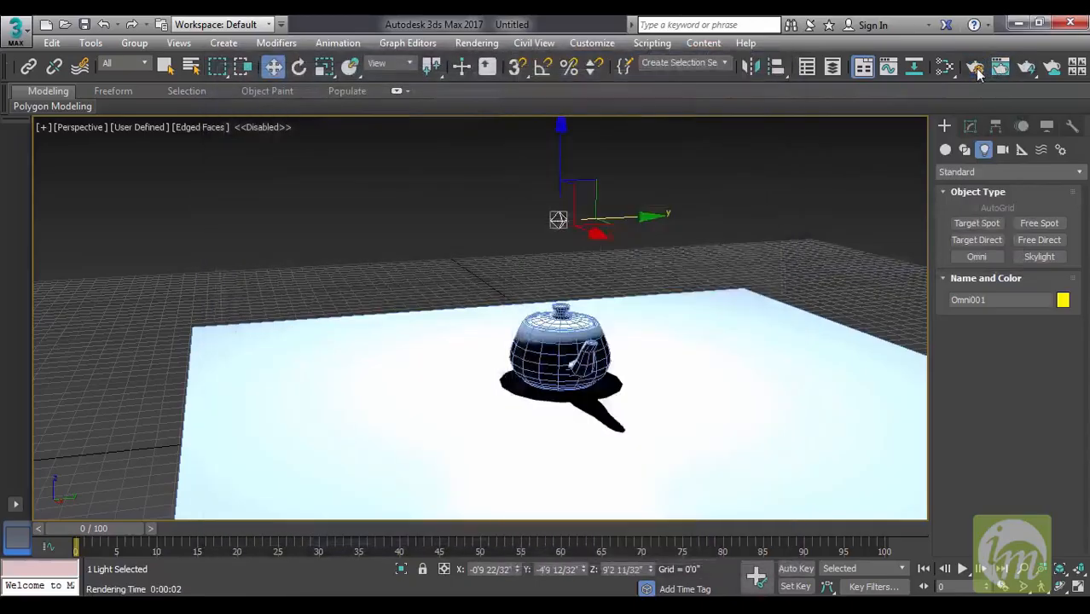
Switch the renderer to Scanline Renderer, render the perspective view and close the image.
{"action": "left_click", "coordinate": [979, 74]}
{"action": "left_click", "coordinate": [644, 136]}
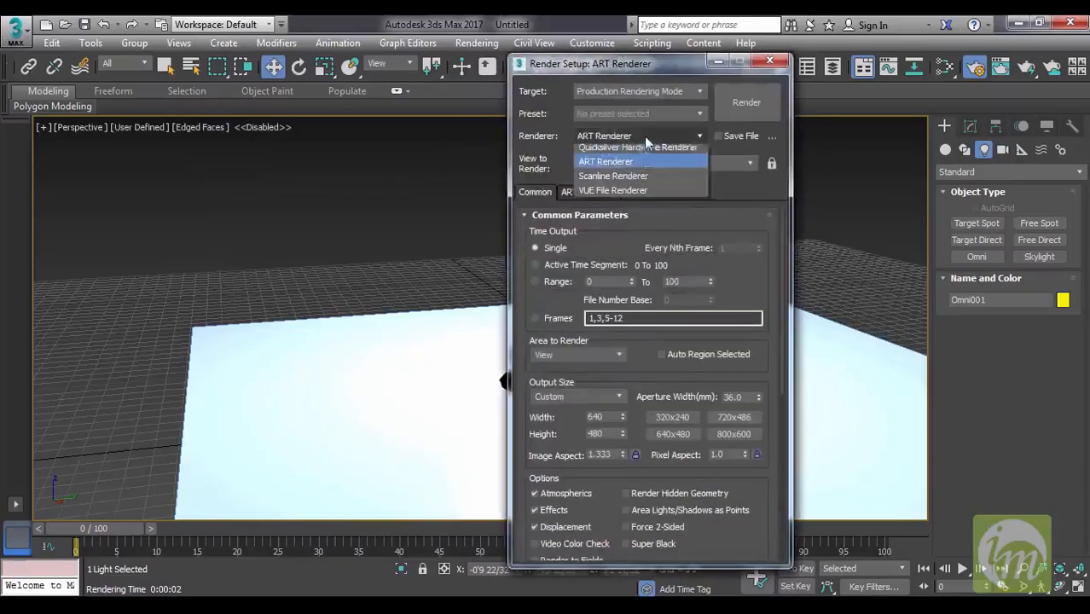
{"action": "left_click", "coordinate": [635, 179]}
{"action": "left_click", "coordinate": [745, 103]}
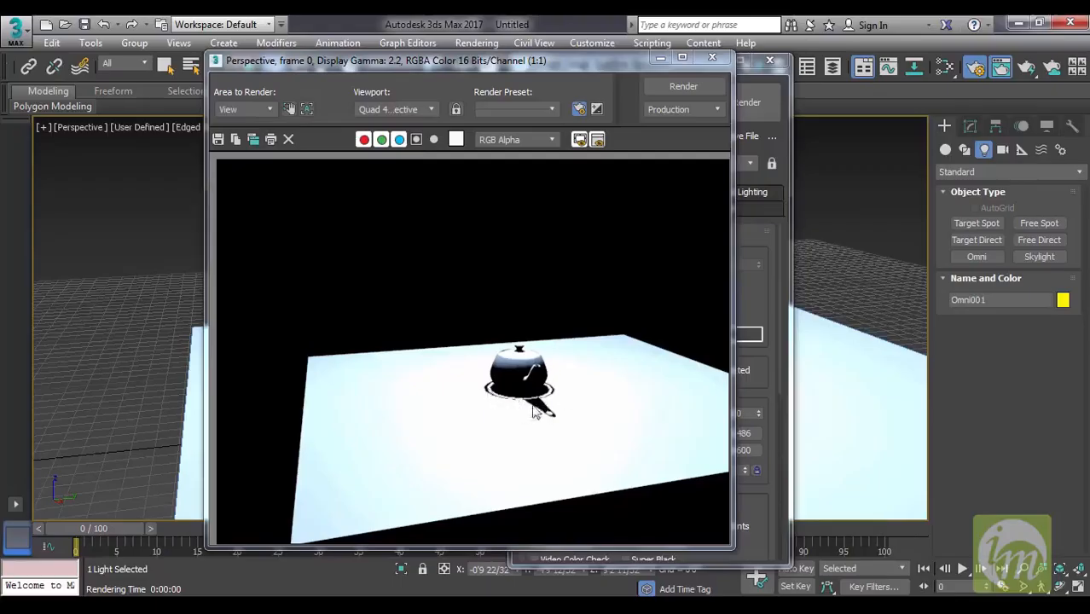
{"action": "left_click", "coordinate": [712, 58]}
Enable Force 2-Sided in the common render options, render the view again and close the render settings.
{"action": "left_click_drag", "start_coordinate": [764, 311], "coordinate": [760, 225]}
{"action": "left_click", "coordinate": [668, 473]}
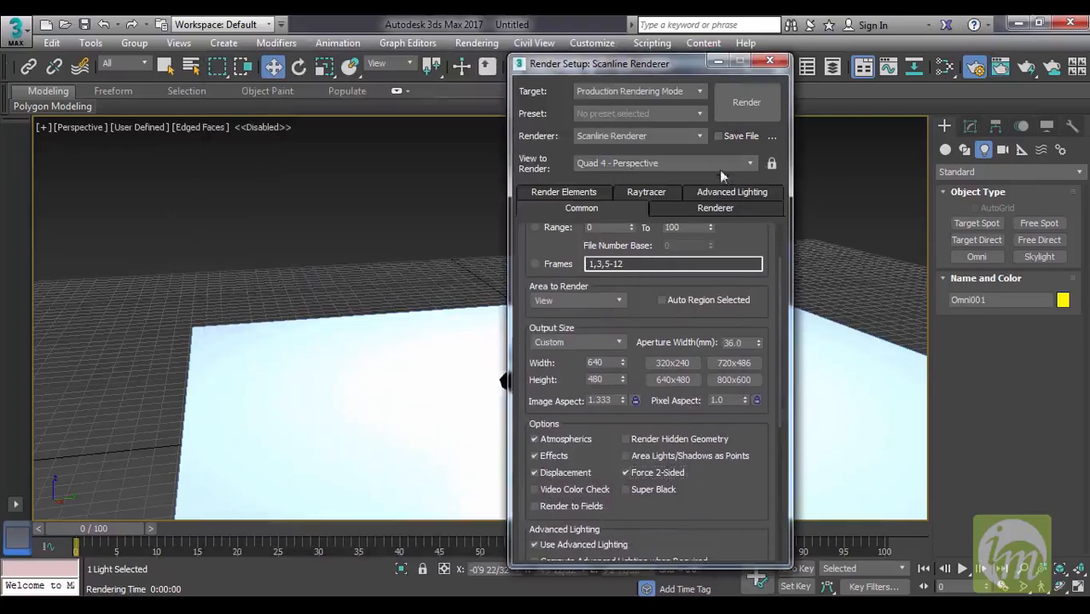
{"action": "left_click", "coordinate": [745, 104]}
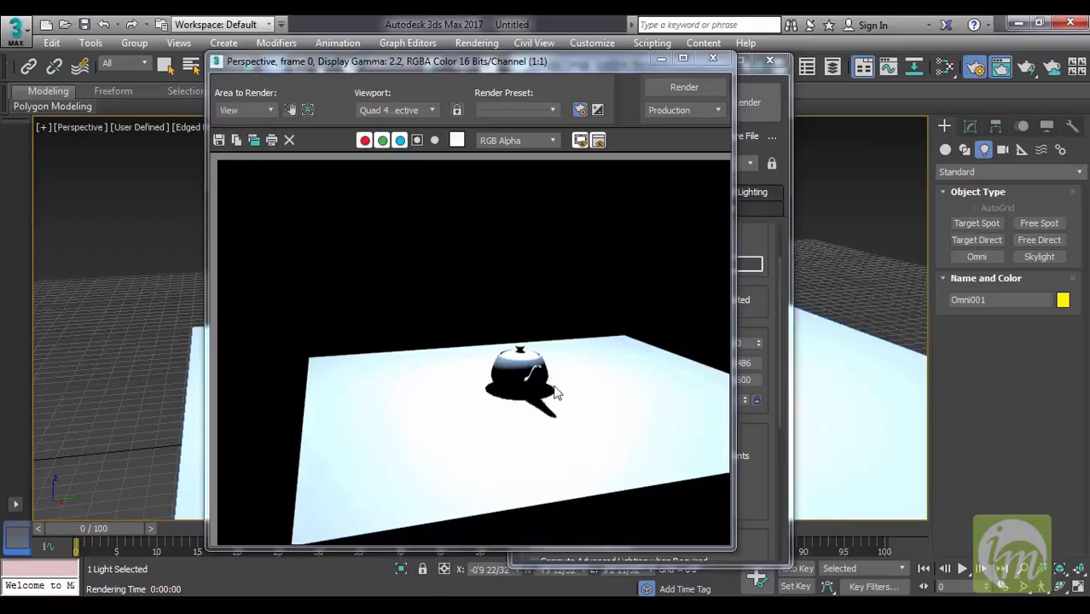
{"action": "left_click", "coordinate": [713, 58]}
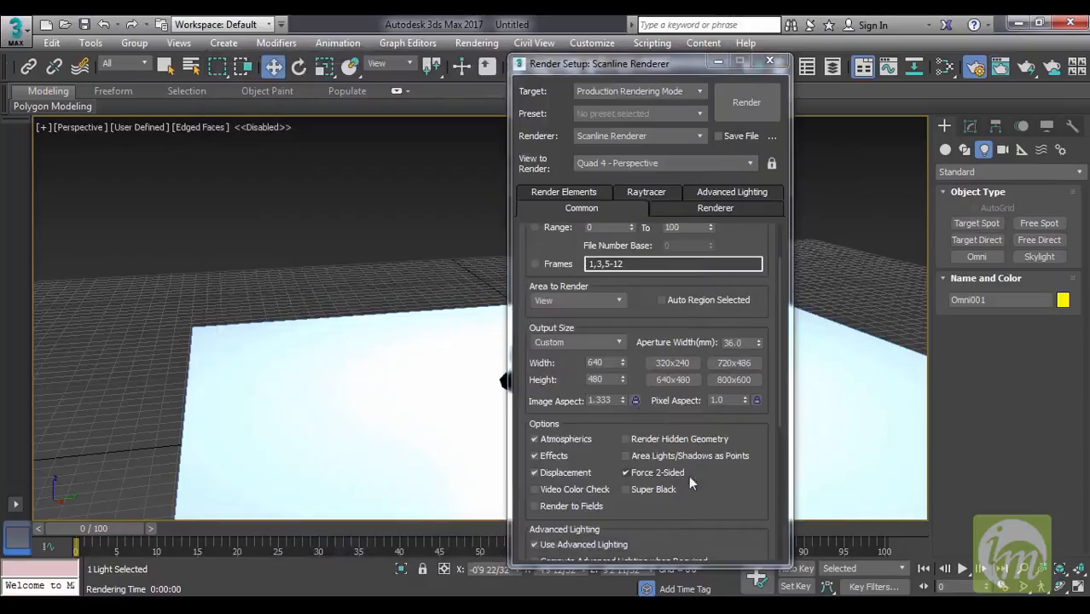
{"action": "left_click_drag", "start_coordinate": [652, 341], "coordinate": [661, 435]}
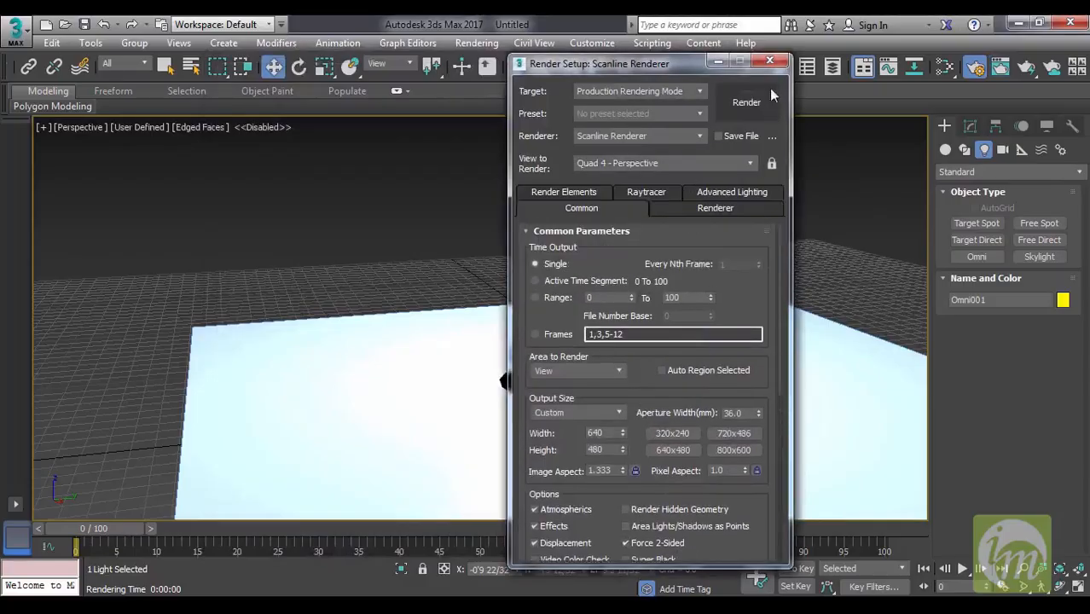
{"action": "left_click", "coordinate": [770, 59]}
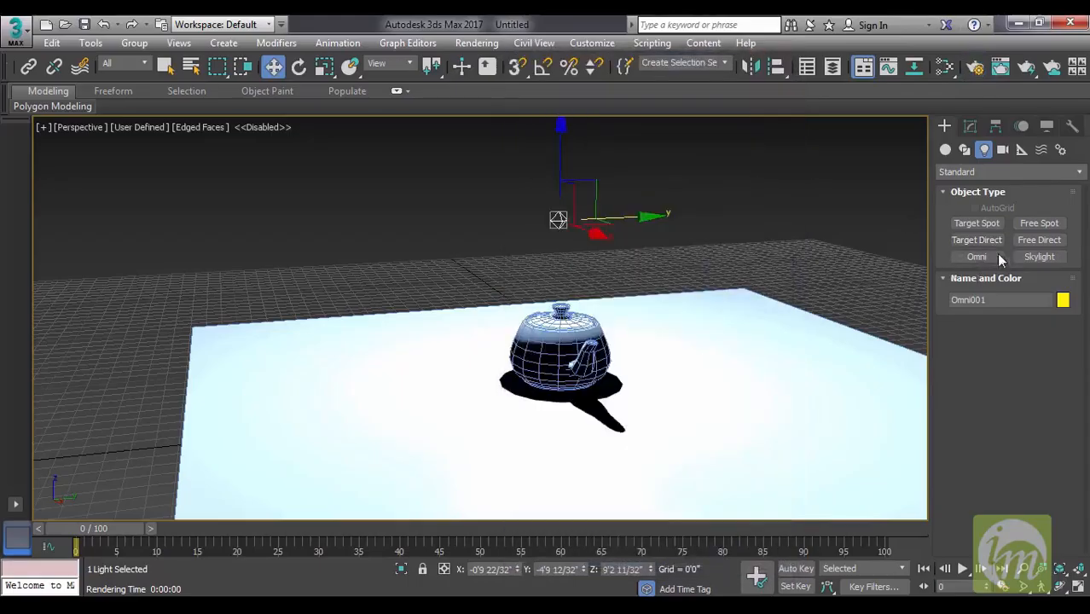
Examine the Omni light's general parameters, including its light type options.
{"action": "left_click", "coordinate": [971, 126]}
{"action": "left_click_drag", "start_coordinate": [1027, 357], "coordinate": [1022, 324]}
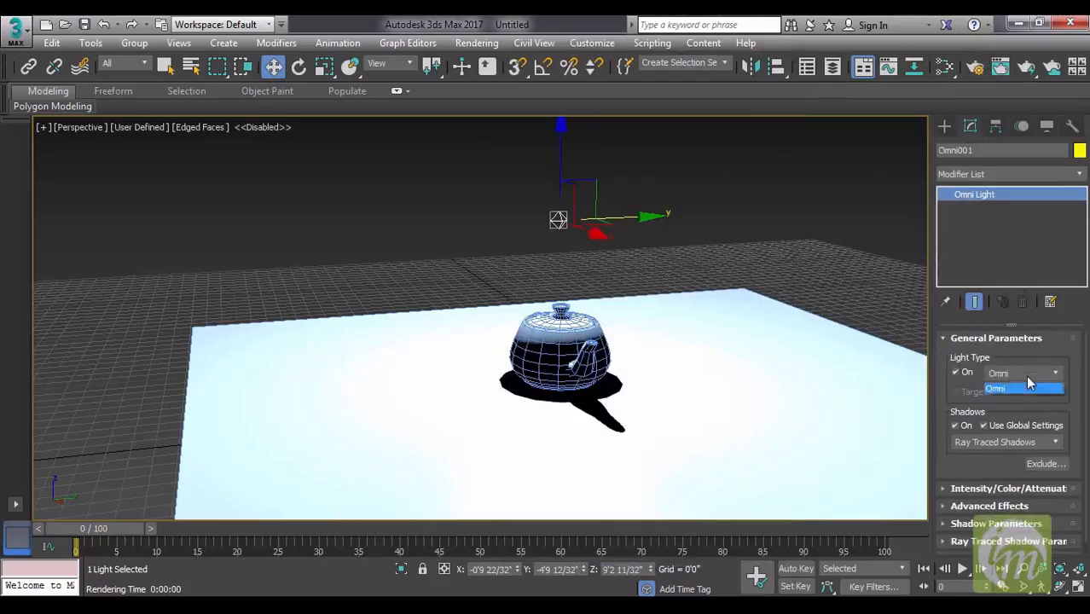
{"action": "left_click", "coordinate": [1025, 376]}
{"action": "left_click", "coordinate": [1050, 349]}
{"action": "scroll", "coordinate": [957, 437], "scroll_direction": "down", "scroll_amount": 1}
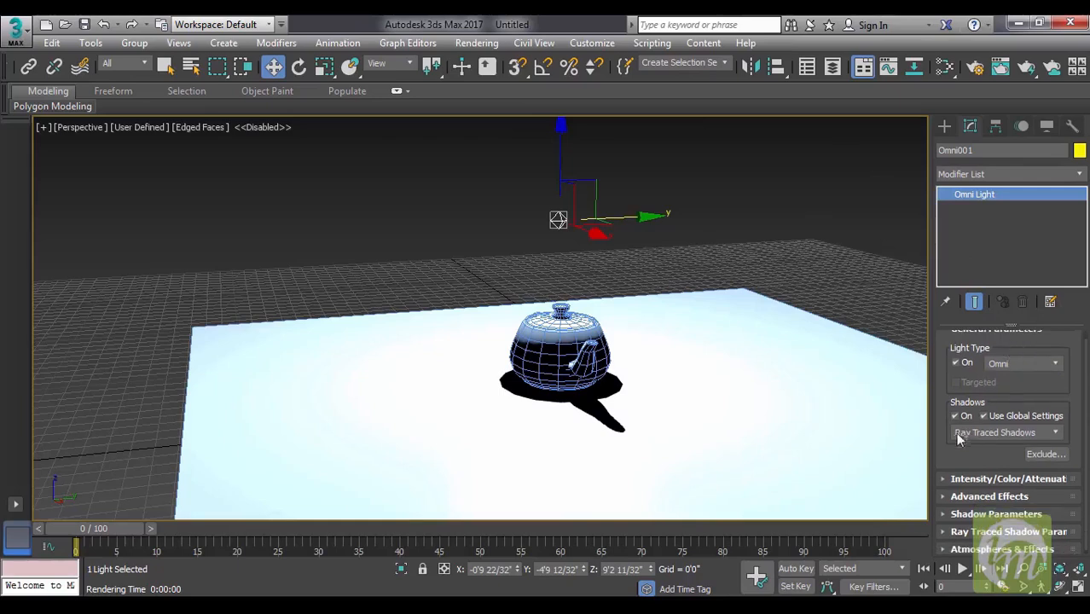
Try Shadow Map as the Omni light's shadow type, and return it to Ray Traced Shadows.
{"action": "left_click", "coordinate": [1015, 434]}
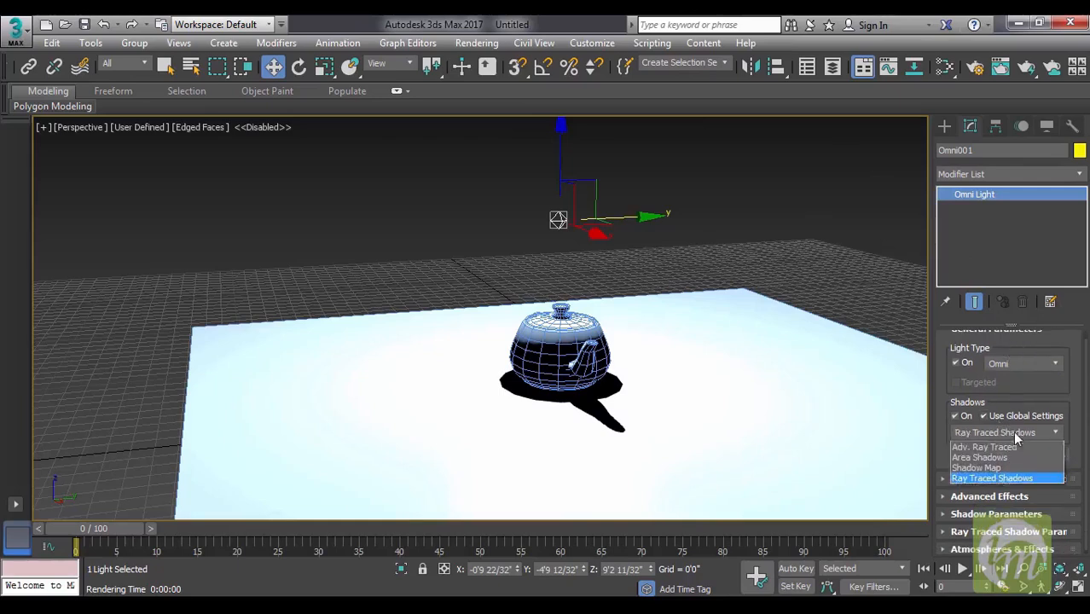
{"action": "left_click", "coordinate": [976, 469]}
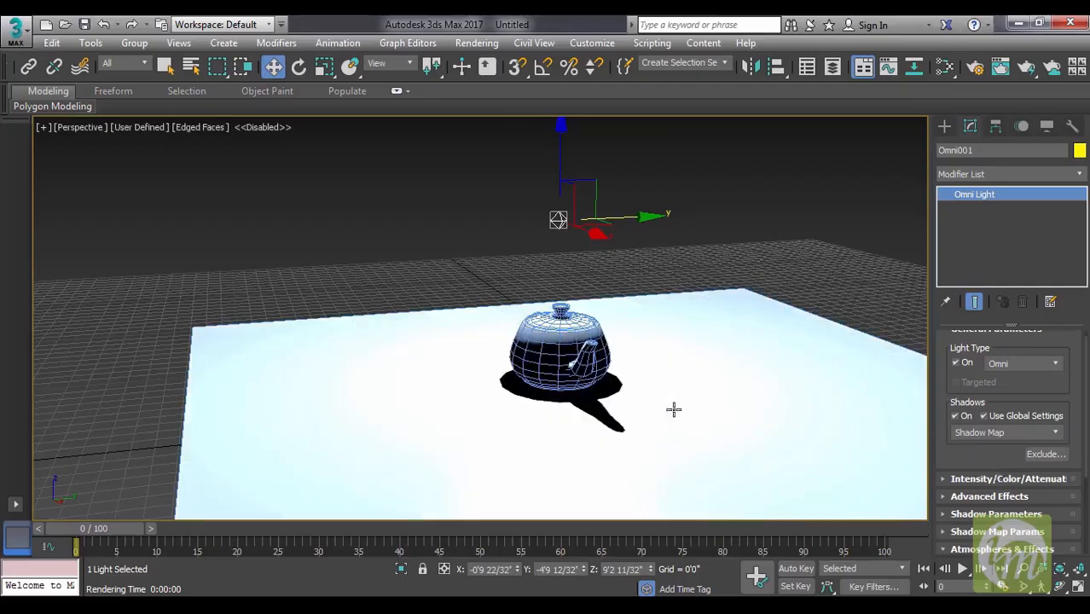
{"action": "left_click", "coordinate": [1007, 434]}
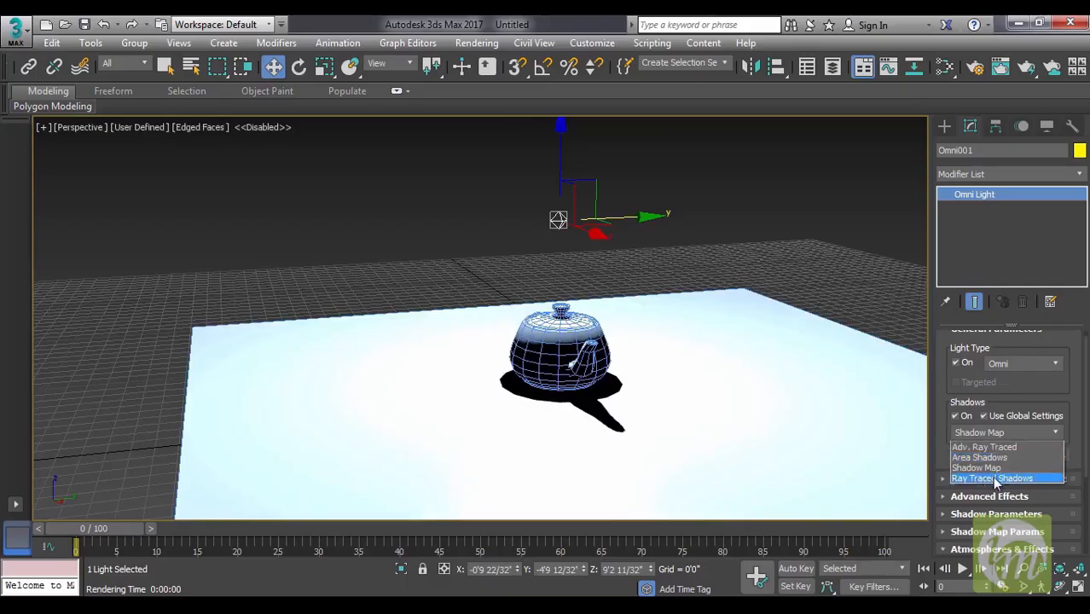
{"action": "left_click", "coordinate": [994, 479]}
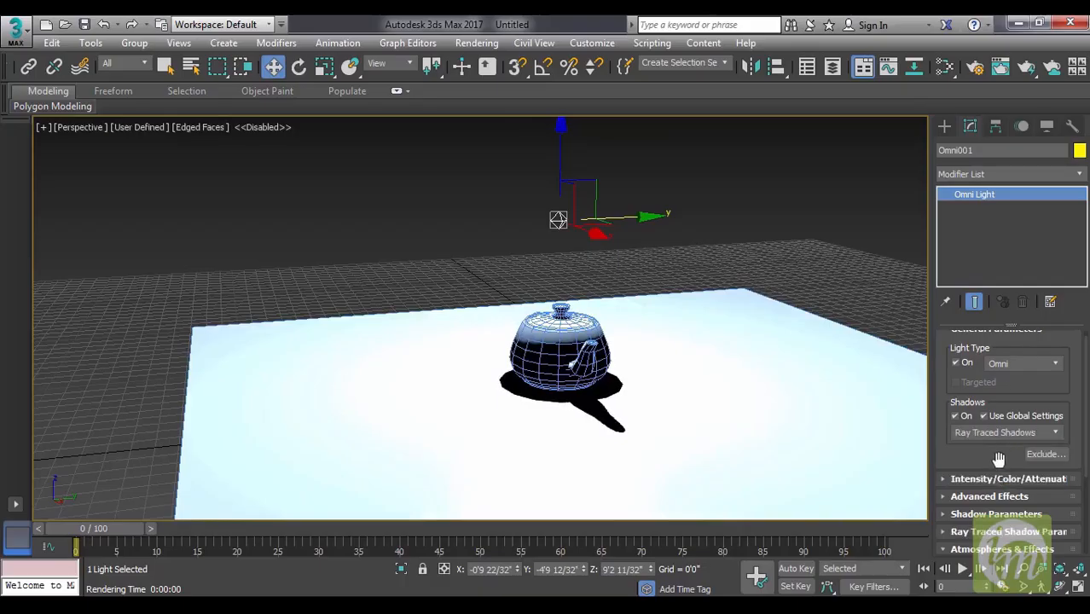
Review the available renderers in the render settings, and minimize that window without changing the renderer.
{"action": "left_click", "coordinate": [975, 66]}
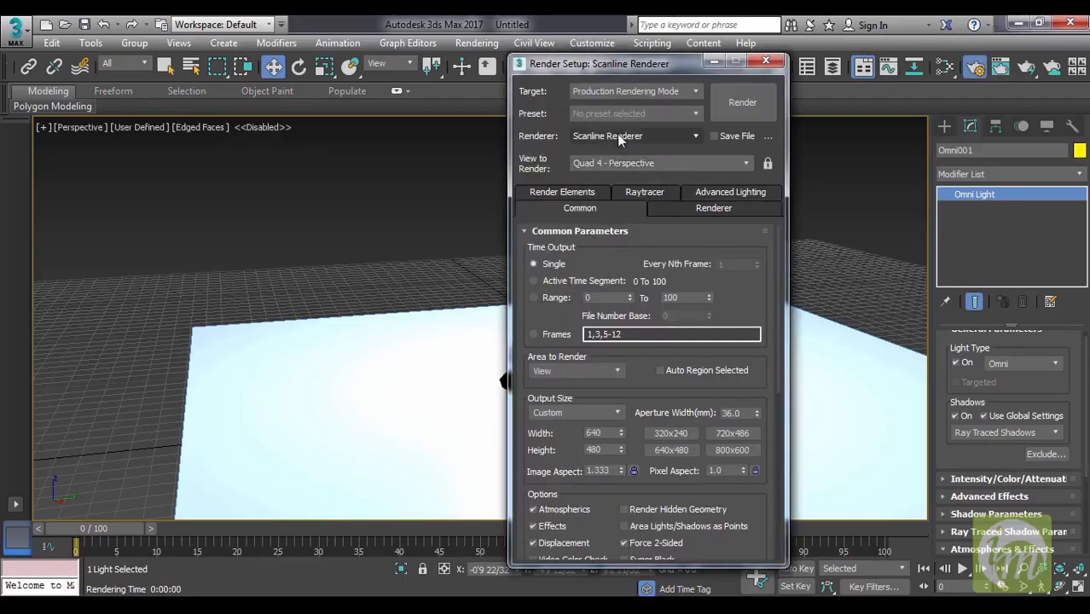
{"action": "left_click", "coordinate": [617, 134]}
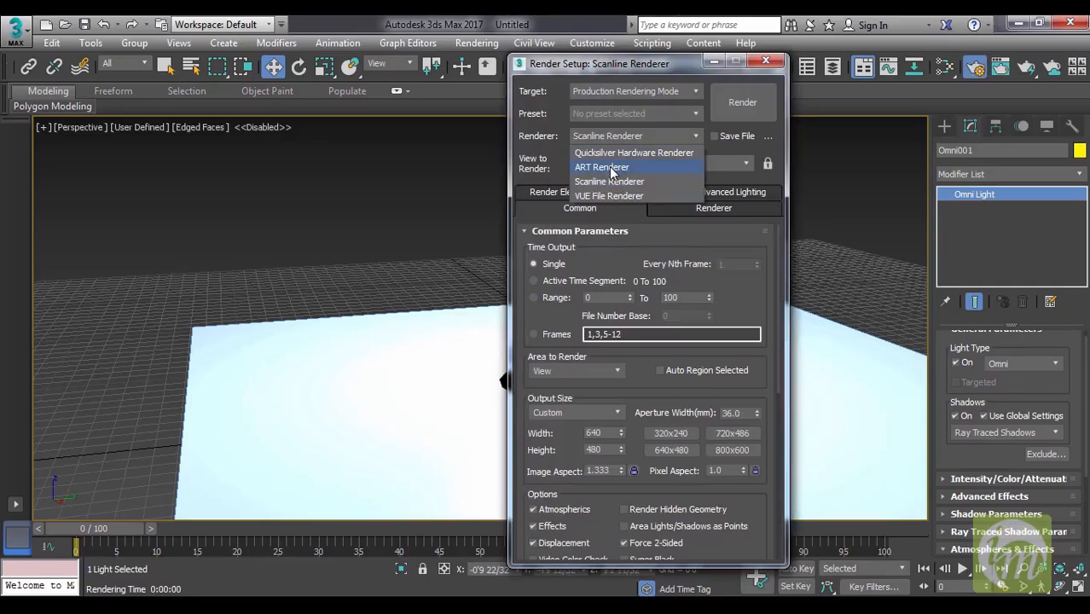
{"action": "left_click", "coordinate": [658, 62]}
{"action": "left_click", "coordinate": [714, 62]}
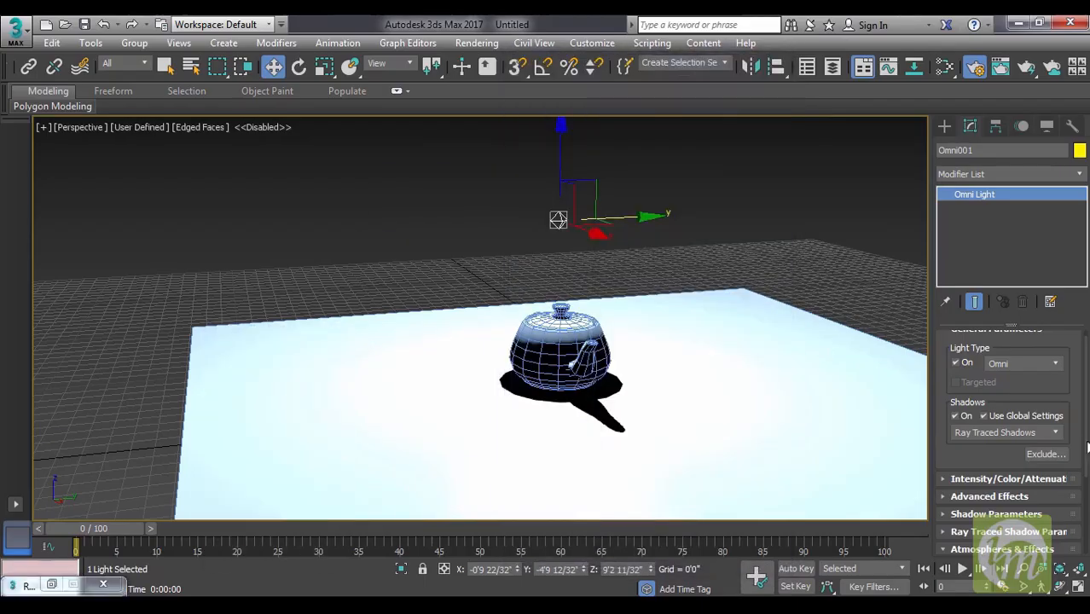
Try an intensity multiplier of 3 for the Omni light, and reduce it to 0.5.
{"action": "left_click_drag", "start_coordinate": [987, 459], "coordinate": [991, 383]}
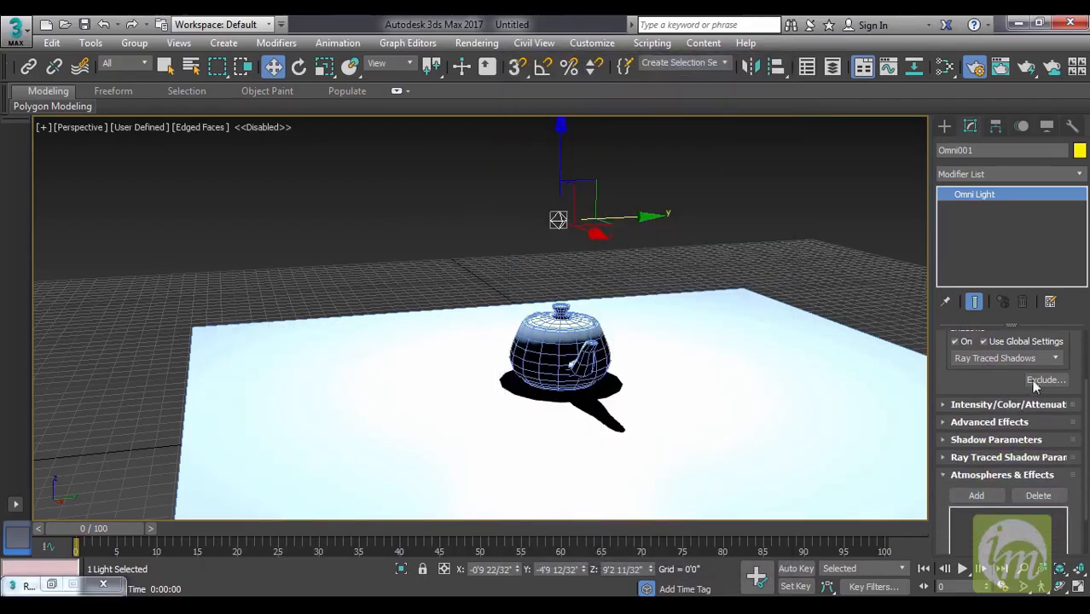
{"action": "left_click", "coordinate": [981, 406]}
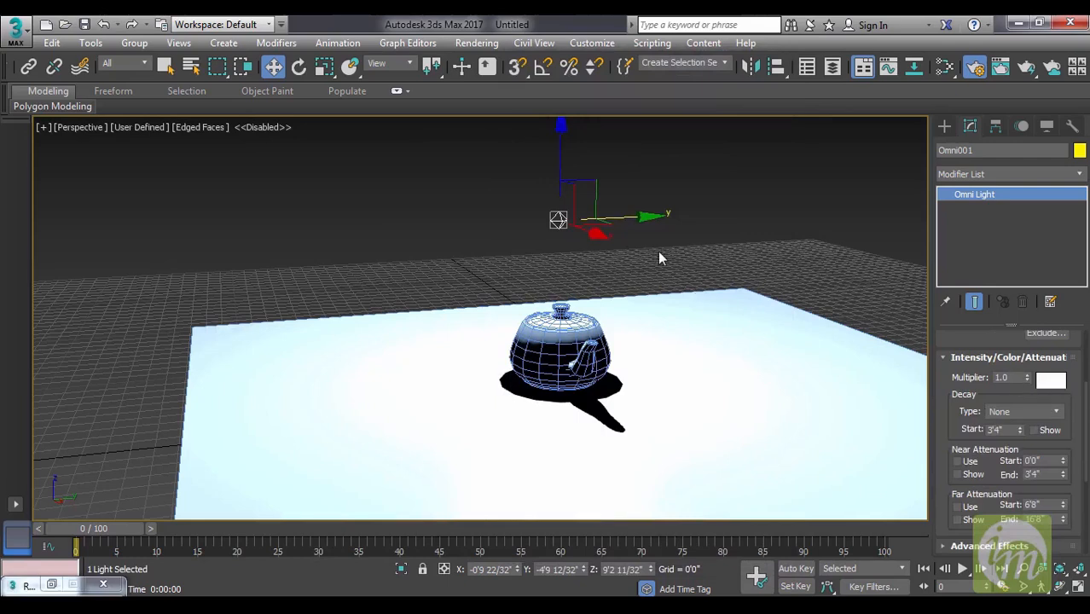
{"action": "left_click_drag", "start_coordinate": [1015, 381], "coordinate": [944, 382]}
{"action": "type", "text": "3"}
{"action": "key", "text": "Return"}
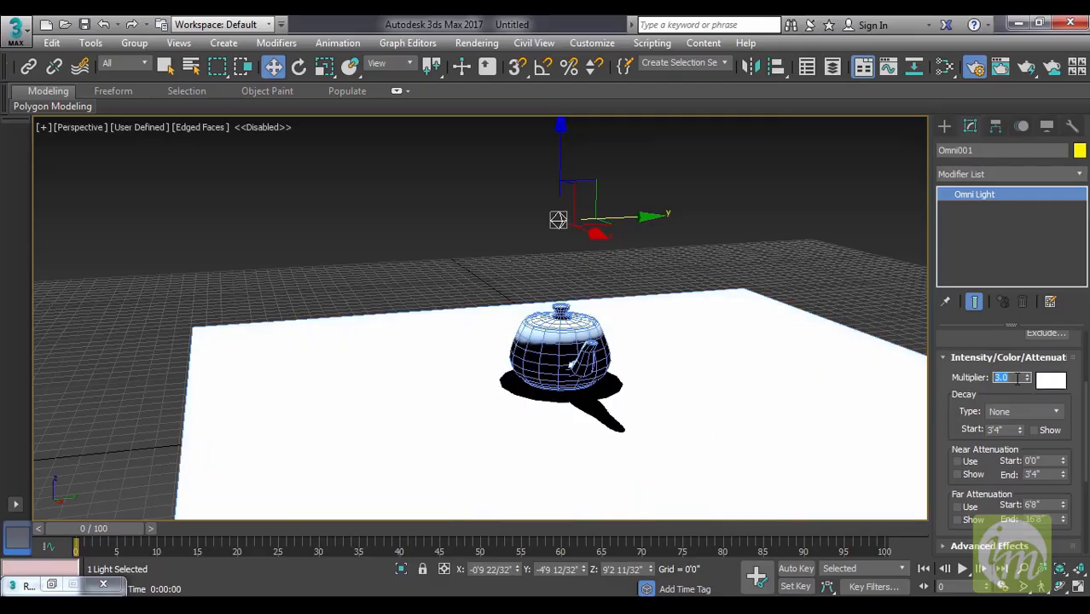
{"action": "type", "text": ".5"}
{"action": "key", "text": "Return"}
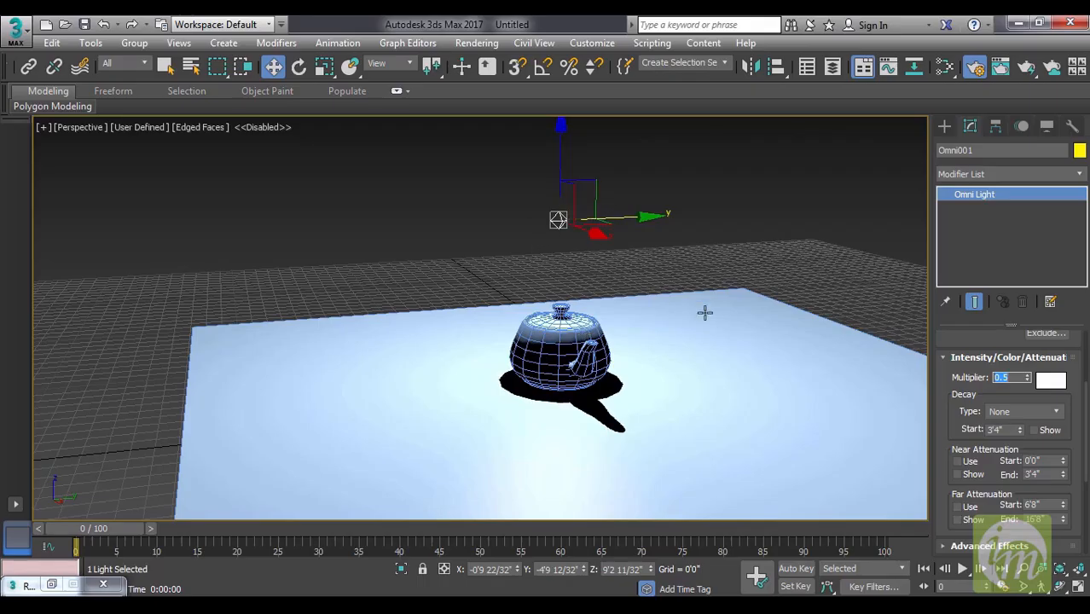
Try red, cyan and pale blue as the Omni light's color, and cancel the color change.
{"action": "left_click", "coordinate": [1051, 381]}
{"action": "left_click_drag", "start_coordinate": [681, 213], "coordinate": [691, 178]}
{"action": "left_click_drag", "start_coordinate": [705, 215], "coordinate": [705, 178]}
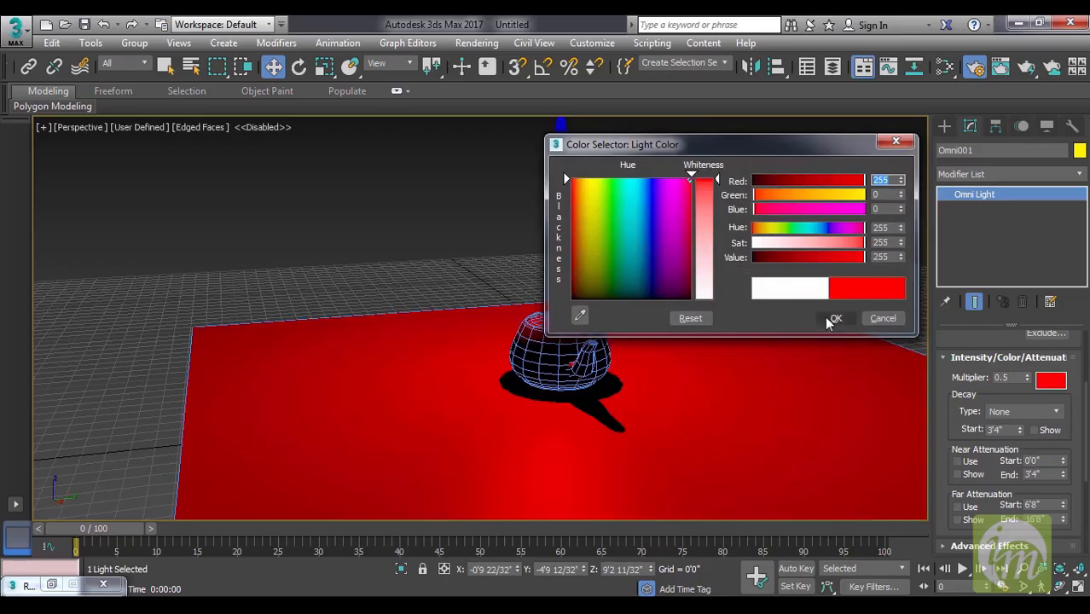
{"action": "left_click", "coordinate": [635, 176]}
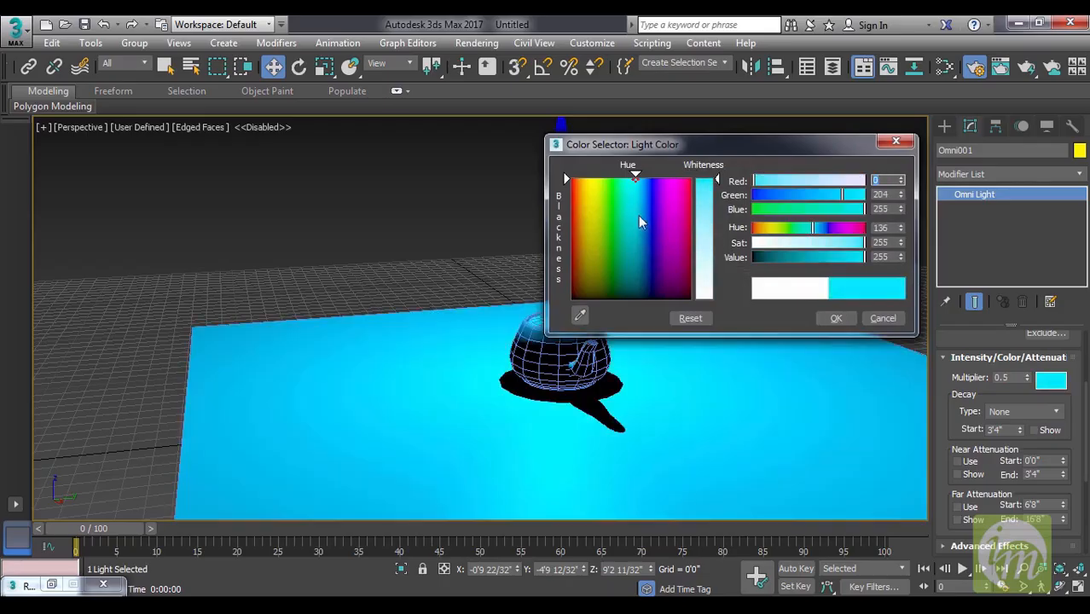
{"action": "left_click", "coordinate": [647, 251]}
{"action": "left_click", "coordinate": [637, 261]}
{"action": "left_click_drag", "start_coordinate": [707, 230], "coordinate": [707, 265]}
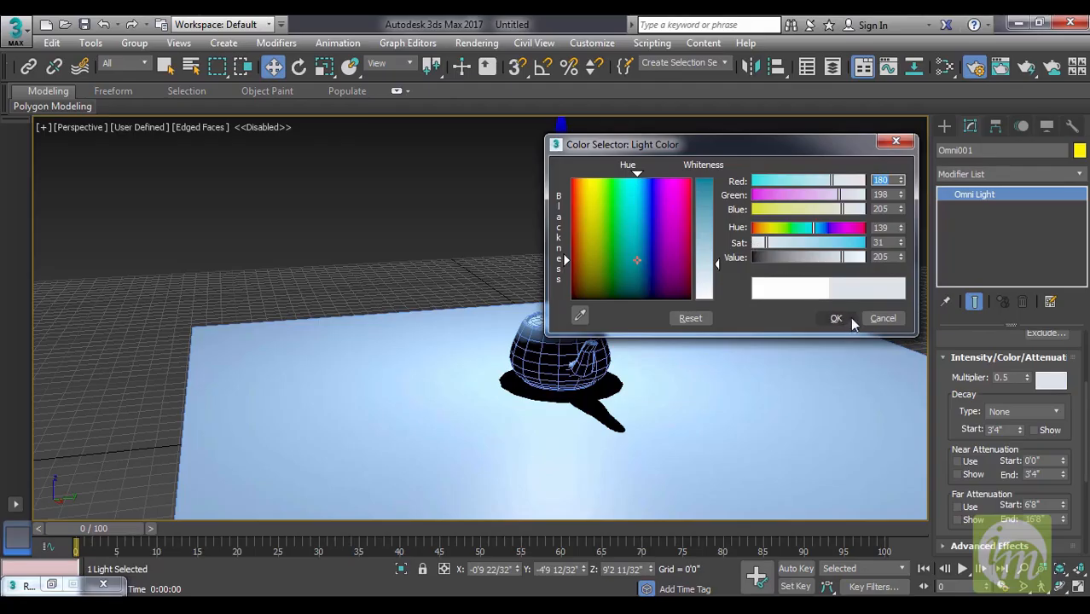
{"action": "left_click_drag", "start_coordinate": [709, 263], "coordinate": [709, 244]}
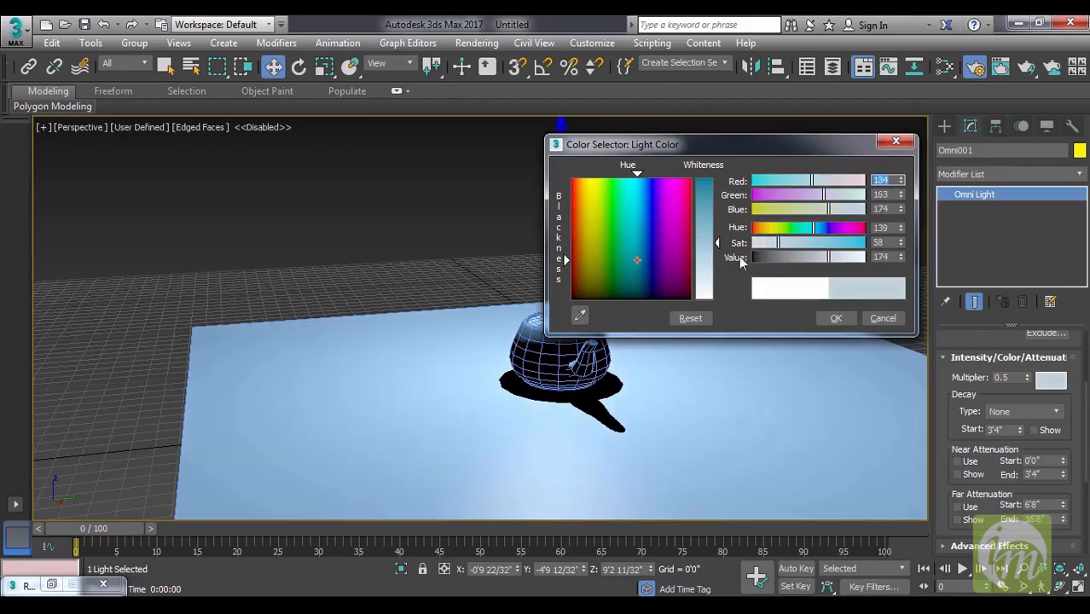
{"action": "left_click", "coordinate": [881, 318]}
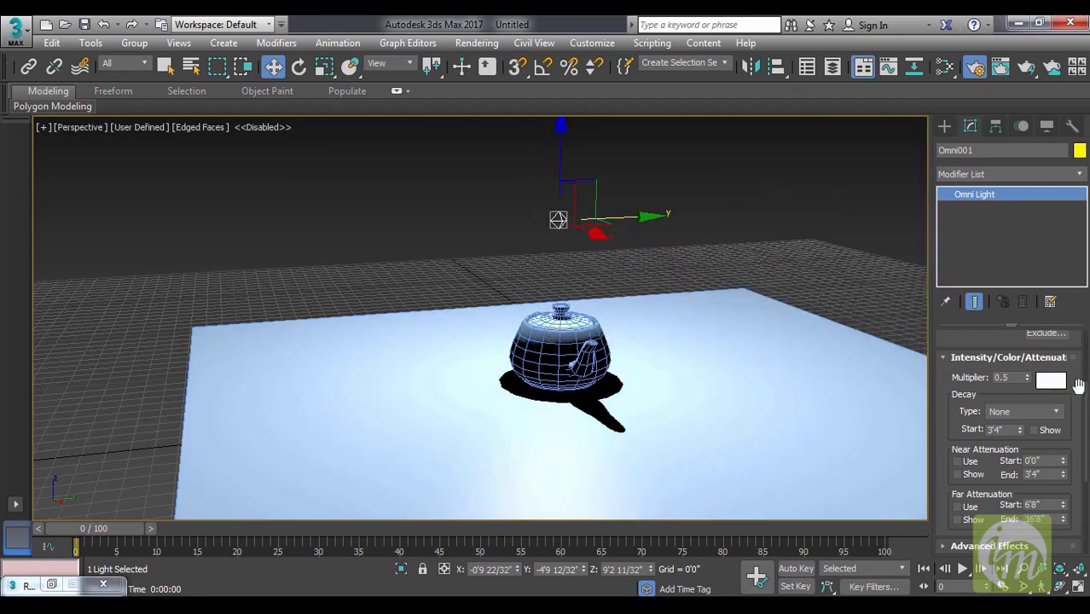
Examine the Omni light's attenuation, shadow and ray traced shadow parameters.
{"action": "left_click_drag", "start_coordinate": [1016, 395], "coordinate": [1016, 351]}
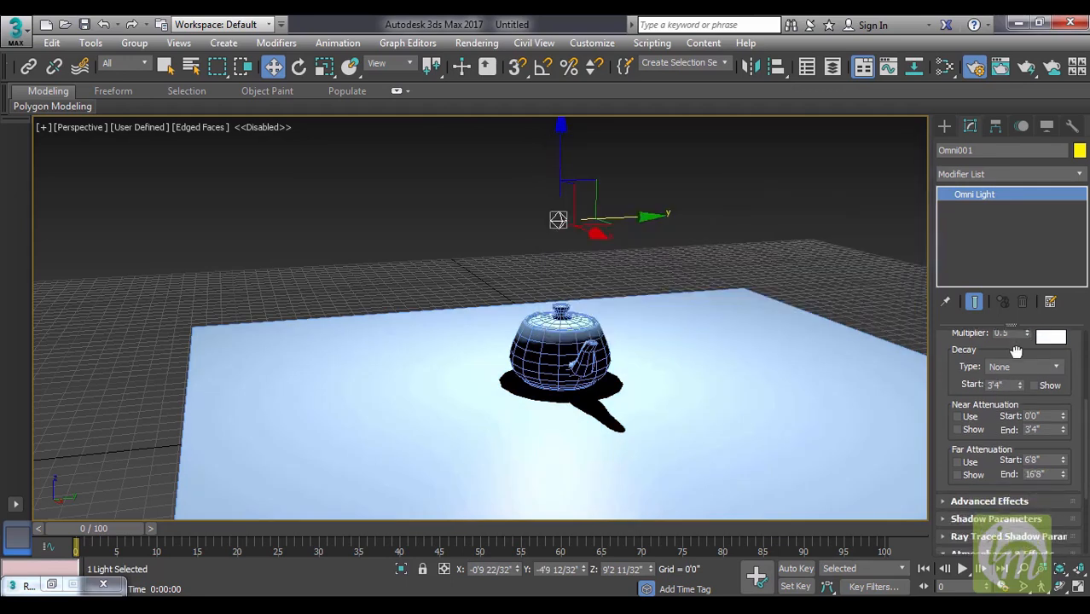
{"action": "left_click_drag", "start_coordinate": [990, 471], "coordinate": [986, 379]}
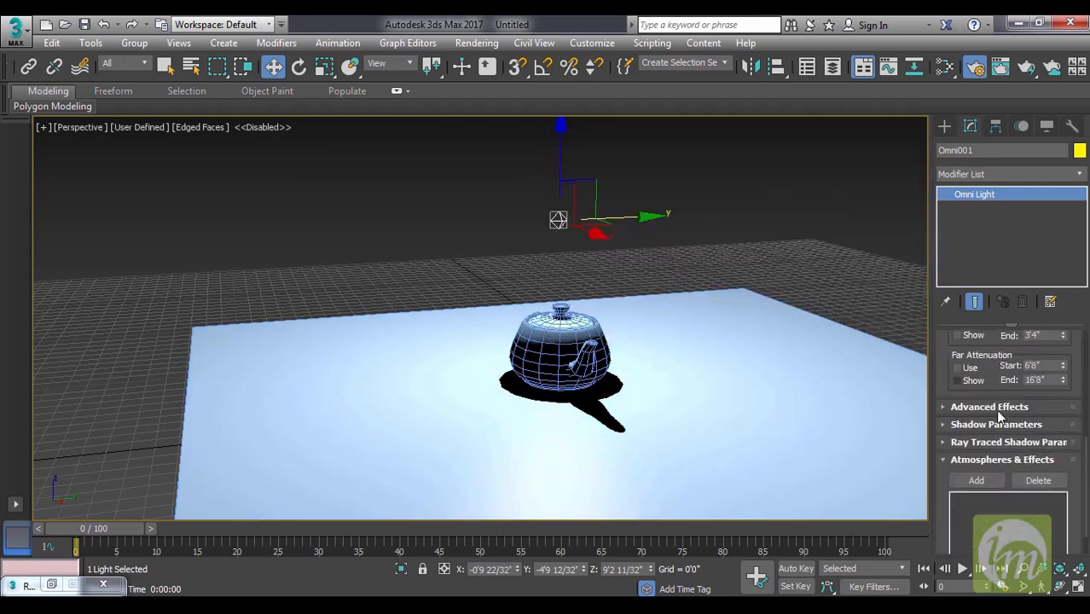
{"action": "left_click", "coordinate": [993, 423]}
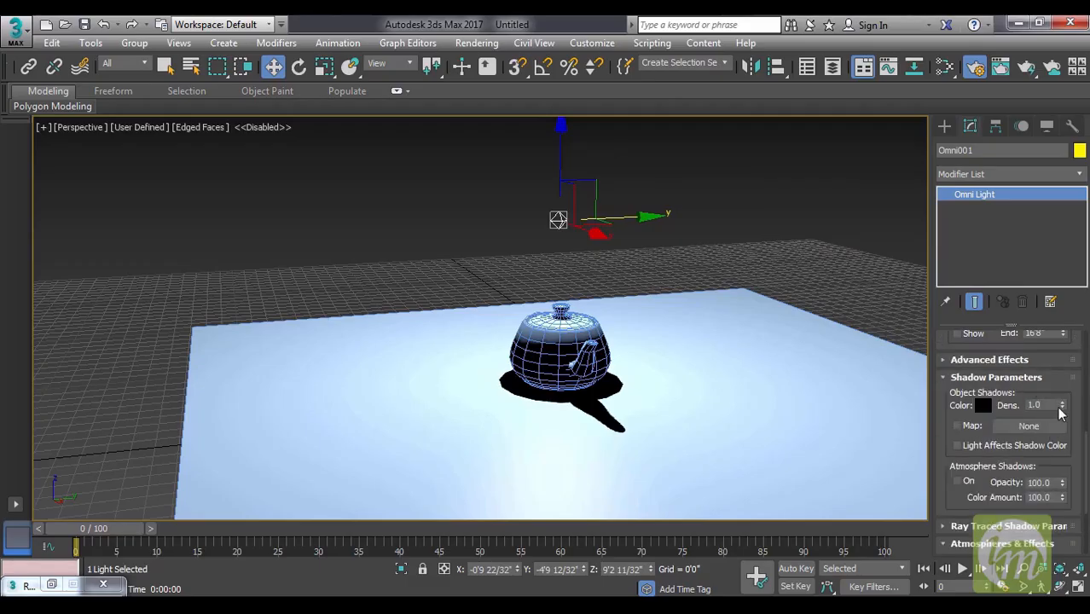
{"action": "left_click", "coordinate": [969, 485]}
{"action": "scroll", "coordinate": [990, 444], "scroll_direction": "down", "scroll_amount": 3}
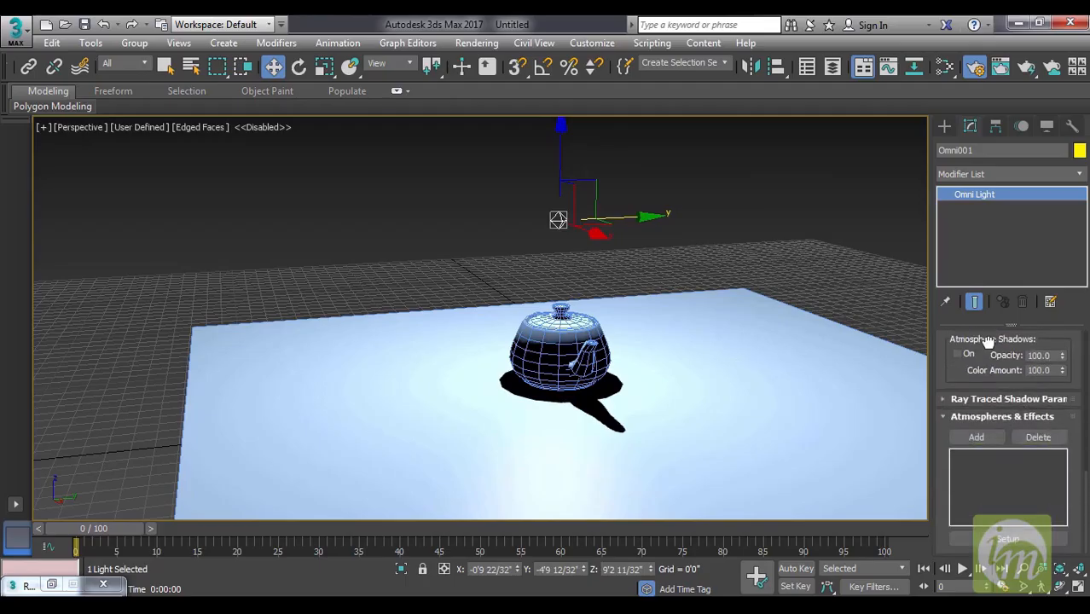
{"action": "left_click", "coordinate": [1012, 400]}
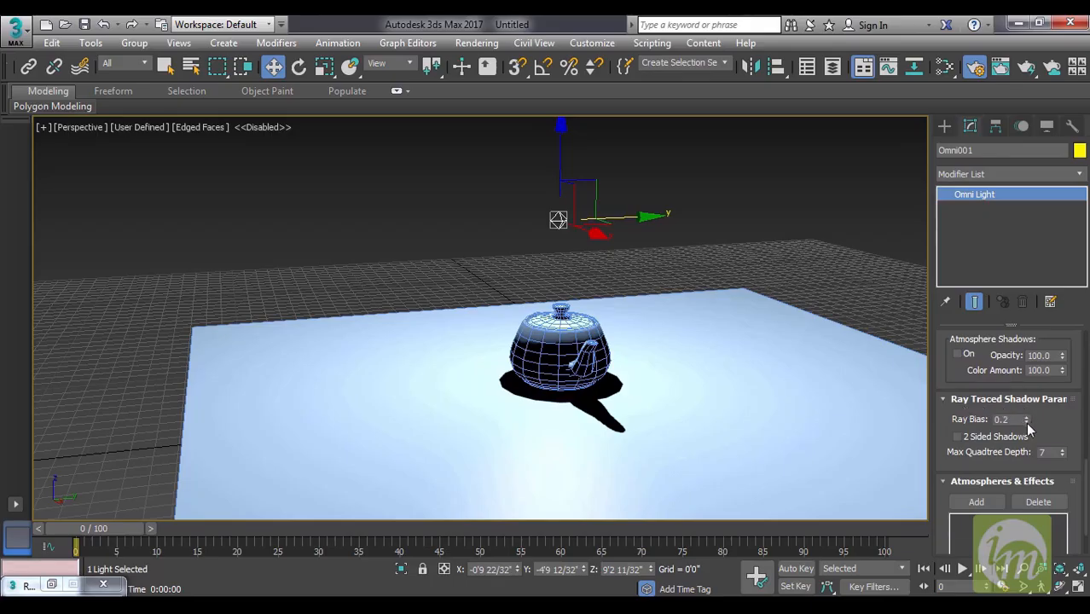
{"action": "mouse_move", "coordinate": [1025, 419]}
{"action": "left_mouse_down"}
{"action": "mouse_move", "coordinate": [1021, 431]}
{"action": "mouse_move", "coordinate": [1018, 418]}
{"action": "left_mouse_up"}
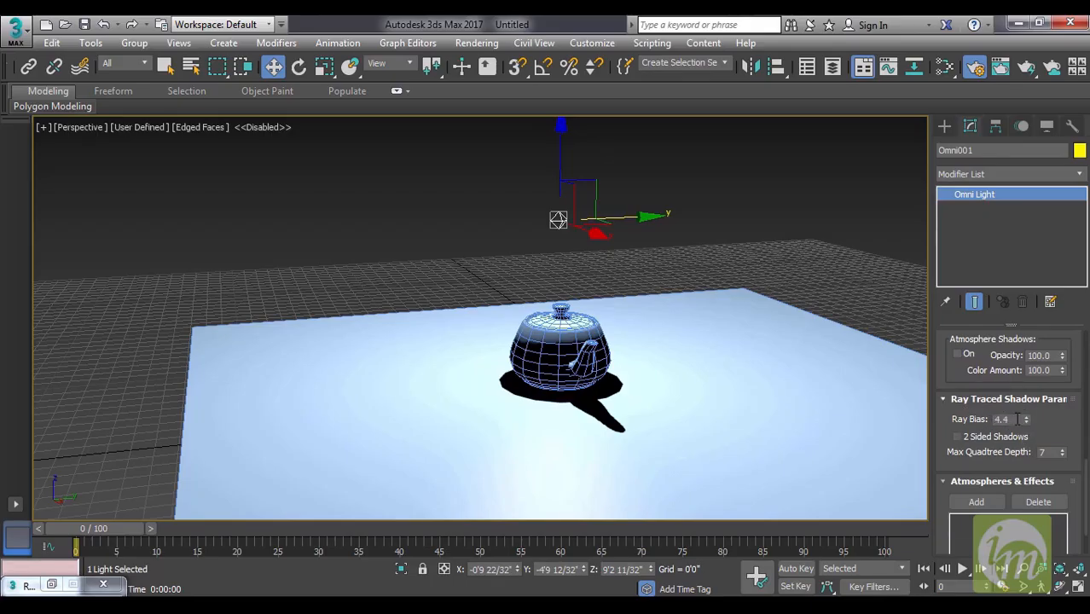
{"action": "left_click", "coordinate": [958, 437]}
{"action": "left_click_drag", "start_coordinate": [1011, 420], "coordinate": [944, 416]}
Change the selected light's type from Omni to Spot.
{"action": "scroll", "coordinate": [1068, 418], "scroll_direction": "up", "scroll_amount": 5}
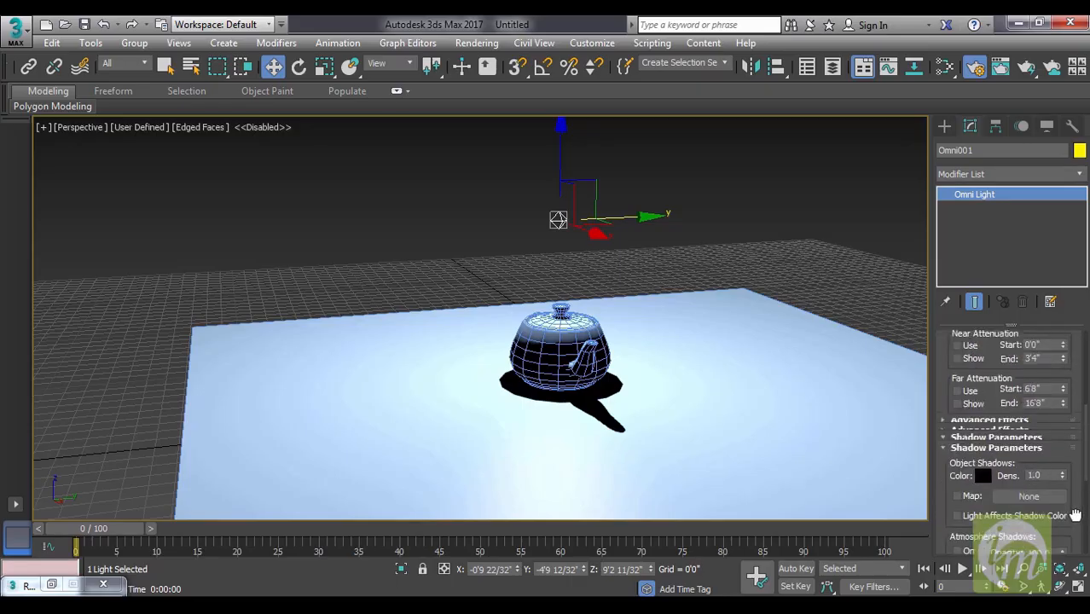
{"action": "left_click_drag", "start_coordinate": [1078, 365], "coordinate": [1067, 425]}
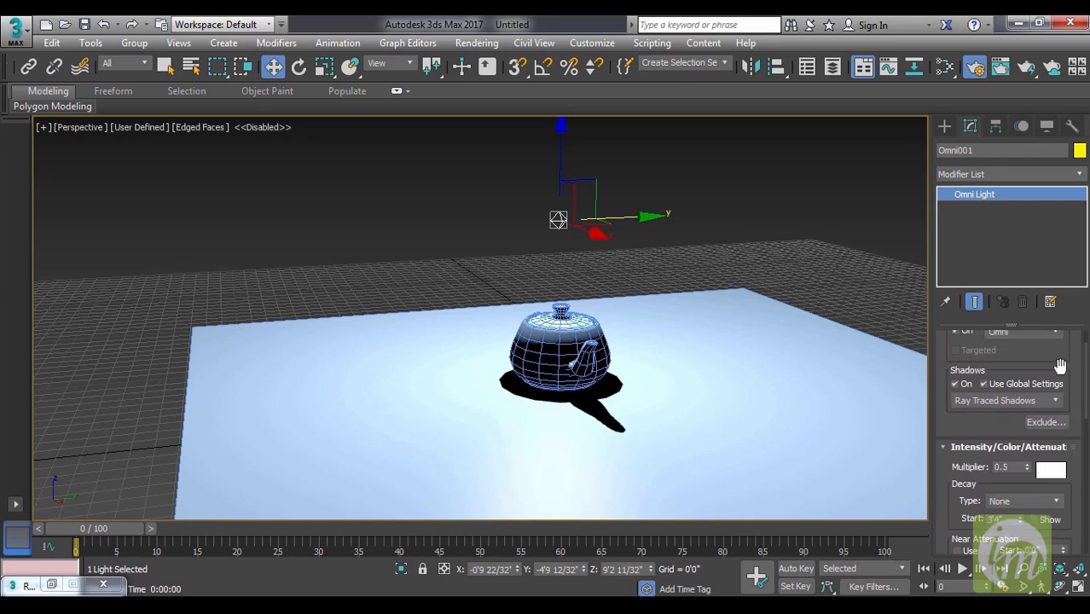
{"action": "left_click_drag", "start_coordinate": [1059, 361], "coordinate": [1078, 408]}
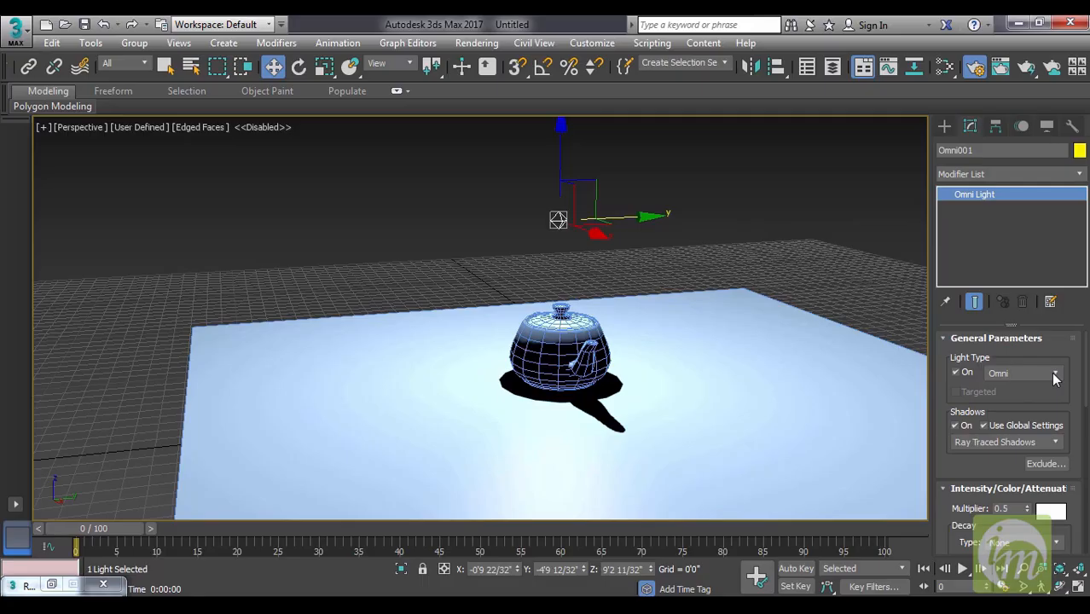
{"action": "left_click", "coordinate": [1055, 375]}
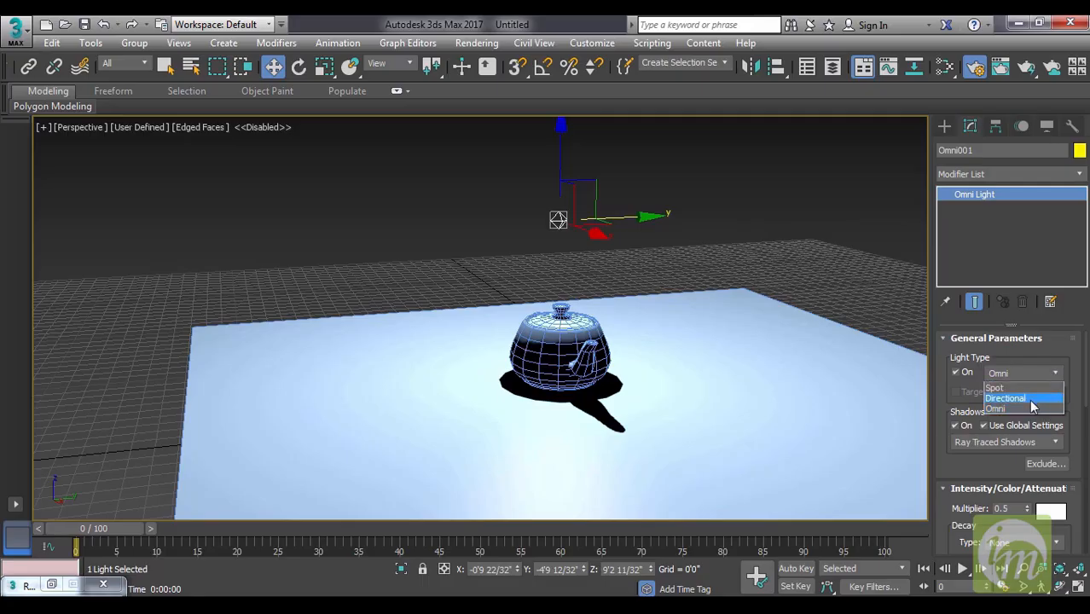
{"action": "left_click", "coordinate": [1024, 389]}
Raise the spotlight above the teapot to a height of about 17'8".
{"action": "middle_click_drag", "start_coordinate": [689, 313], "coordinate": [697, 389]}
{"action": "left_click_drag", "start_coordinate": [579, 220], "coordinate": [592, 75]}
{"action": "middle_click_drag", "start_coordinate": [674, 323], "coordinate": [683, 371]}
{"action": "scroll", "coordinate": [687, 404], "scroll_direction": "down", "scroll_amount": 3}
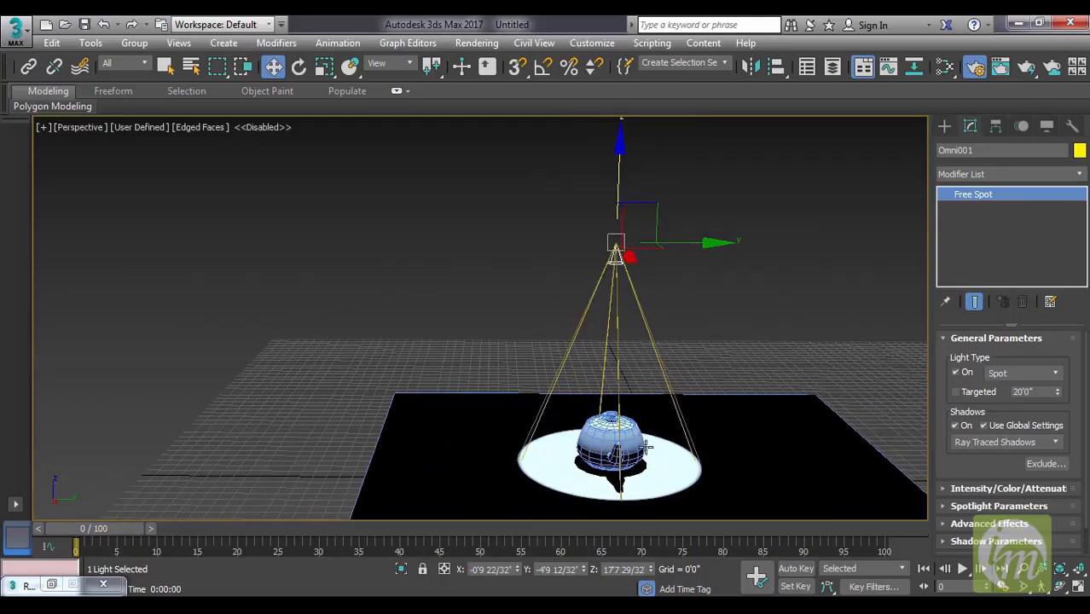
{"action": "middle_click_drag", "start_coordinate": [672, 453], "coordinate": [684, 382]}
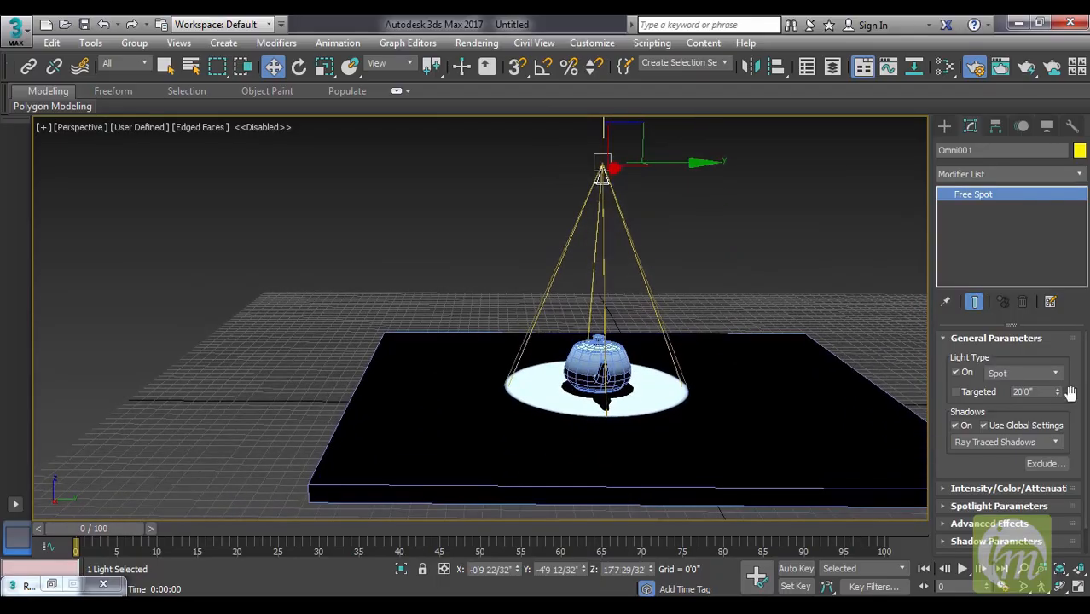
Reduce the spotlight's target distance to about 16'7".
{"action": "mouse_move", "coordinate": [1059, 396]}
{"action": "left_mouse_down"}
{"action": "mouse_move", "coordinate": [1053, 420]}
{"action": "mouse_move", "coordinate": [1055, 410]}
{"action": "left_mouse_up"}
{"action": "middle_click_drag", "start_coordinate": [740, 401], "coordinate": [737, 290]}
{"action": "scroll", "coordinate": [766, 322], "scroll_direction": "down", "scroll_amount": 3}
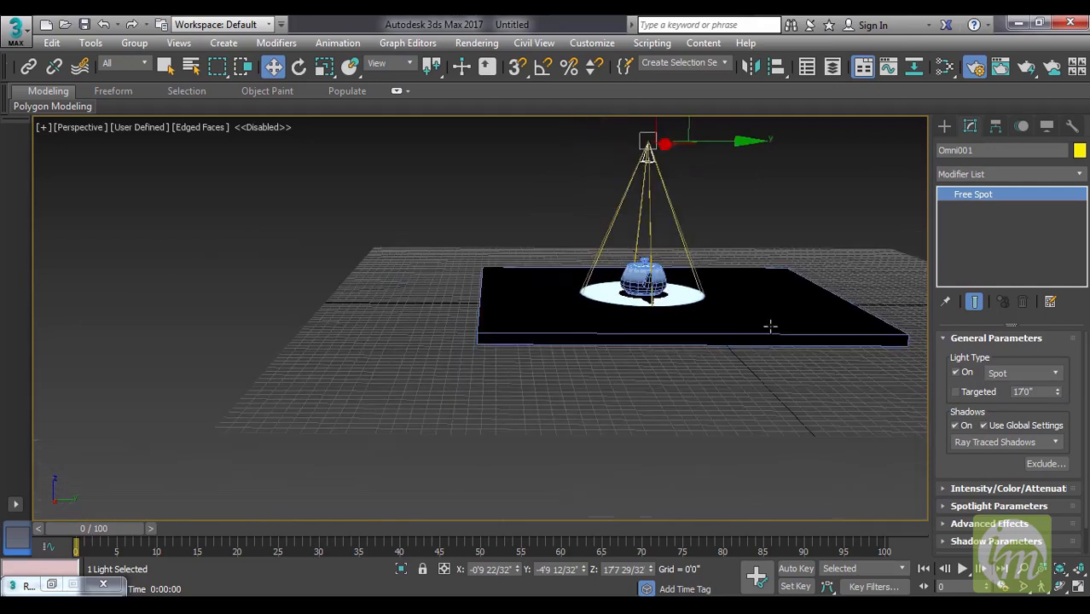
{"action": "mouse_move", "coordinate": [1057, 392]}
{"action": "left_mouse_down"}
{"action": "mouse_move", "coordinate": [1068, 451]}
{"action": "mouse_move", "coordinate": [1070, 398]}
{"action": "left_mouse_up"}
Enable the use of near attenuation in the spotlight's intensity and attenuation settings.
{"action": "scroll", "coordinate": [998, 406], "scroll_direction": "down", "scroll_amount": 2}
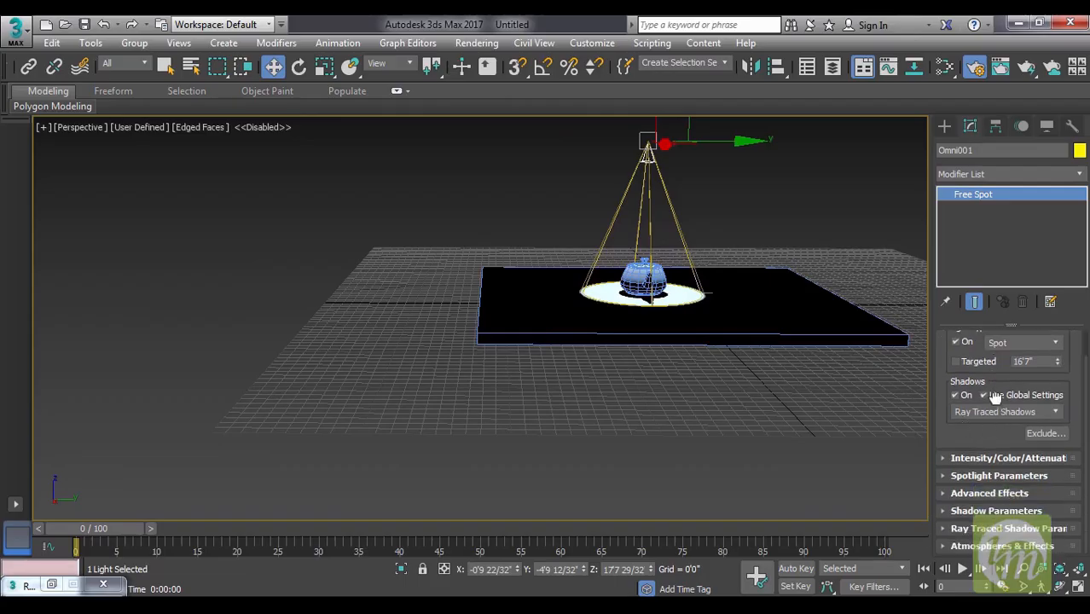
{"action": "left_click", "coordinate": [991, 459]}
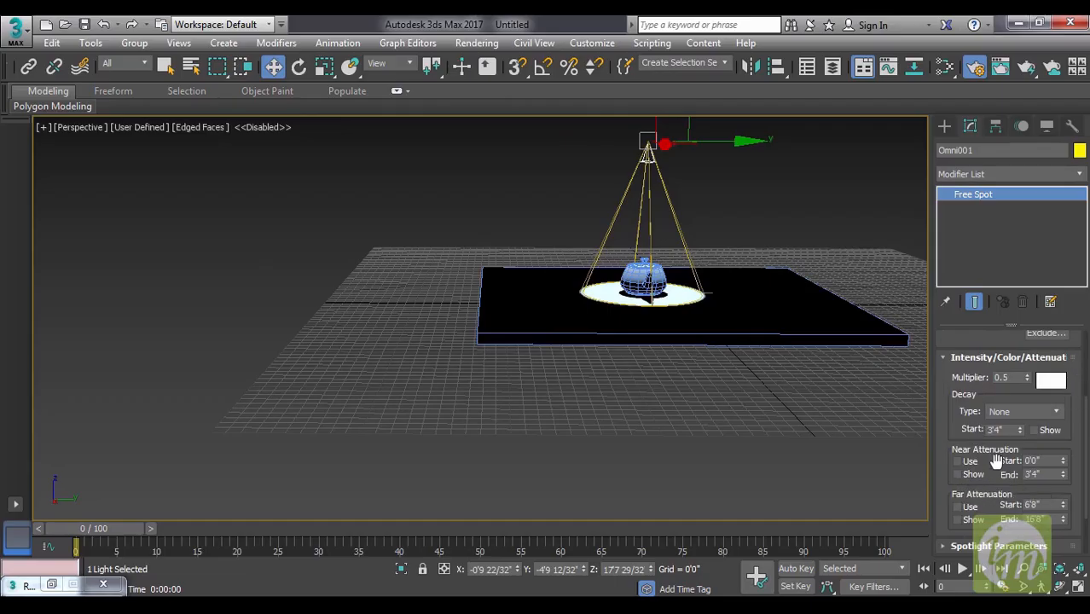
{"action": "left_click_drag", "start_coordinate": [996, 461], "coordinate": [992, 450]}
{"action": "left_click_drag", "start_coordinate": [1063, 453], "coordinate": [1063, 422]}
{"action": "left_click_drag", "start_coordinate": [16, 32], "coordinate": [19, 429]}
{"action": "left_click_drag", "start_coordinate": [18, 85], "coordinate": [20, 349]}
{"action": "left_click_drag", "start_coordinate": [523, 461], "coordinate": [534, 459]}
{"action": "right_click", "coordinate": [534, 458]}
{"action": "left_click", "coordinate": [957, 450]}
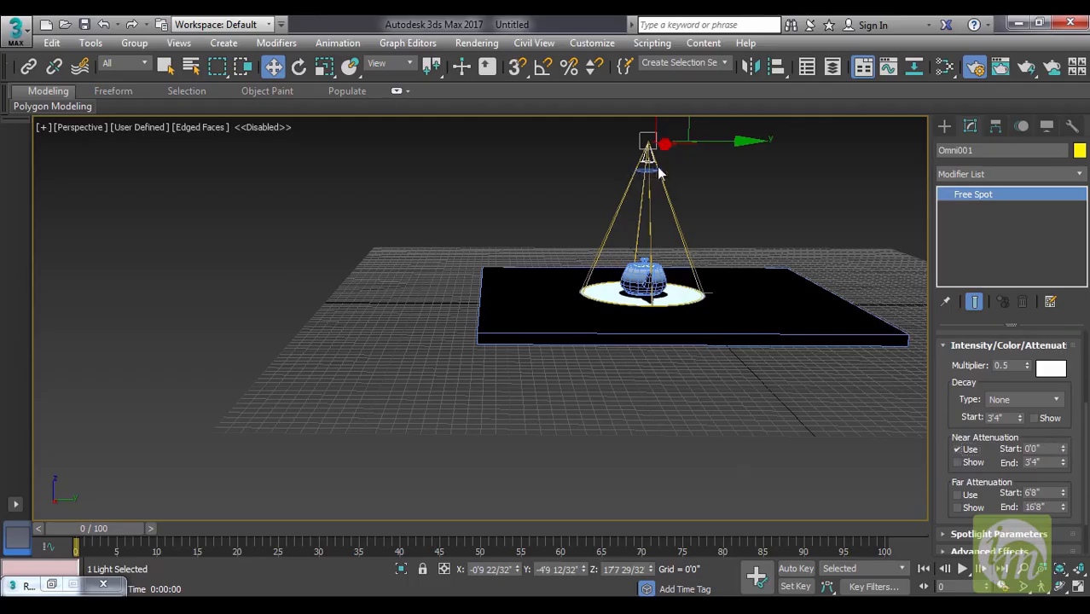
Try different near attenuation start and end distances for the spotlight, and undo both changes.
{"action": "left_click_drag", "start_coordinate": [1063, 449], "coordinate": [1059, 384]}
{"action": "left_click_drag", "start_coordinate": [1062, 463], "coordinate": [1049, 442]}
{"action": "key", "text": "ctrl+z"}
{"action": "key", "text": "ctrl+z"}
Try Inverse decay for the spotlight, and return the decay type to None.
{"action": "left_click", "coordinate": [1028, 403]}
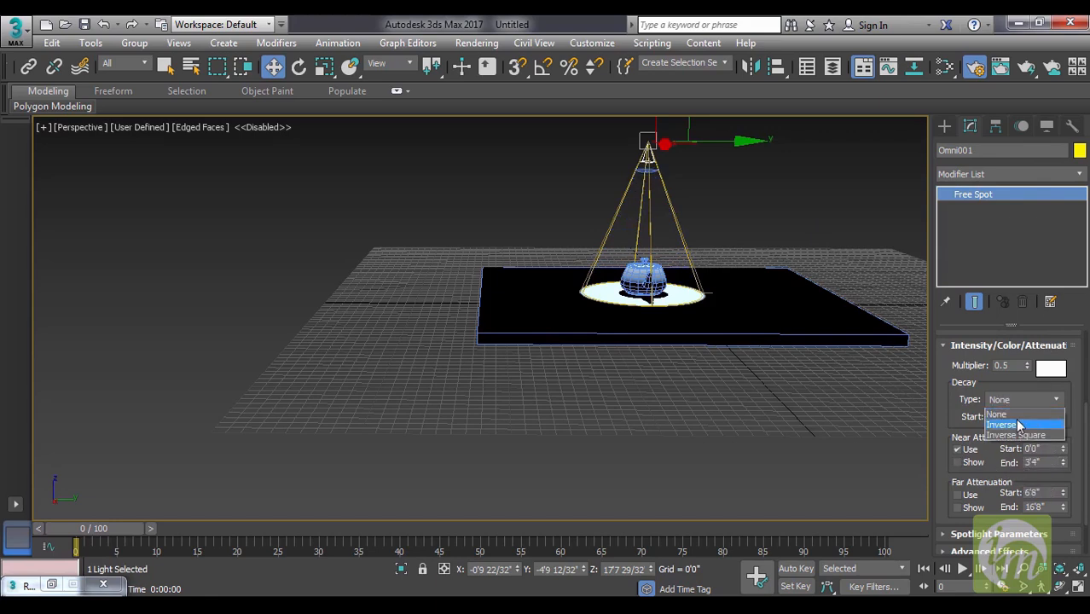
{"action": "left_click", "coordinate": [1021, 424]}
{"action": "left_click", "coordinate": [1024, 399]}
{"action": "left_click", "coordinate": [997, 414]}
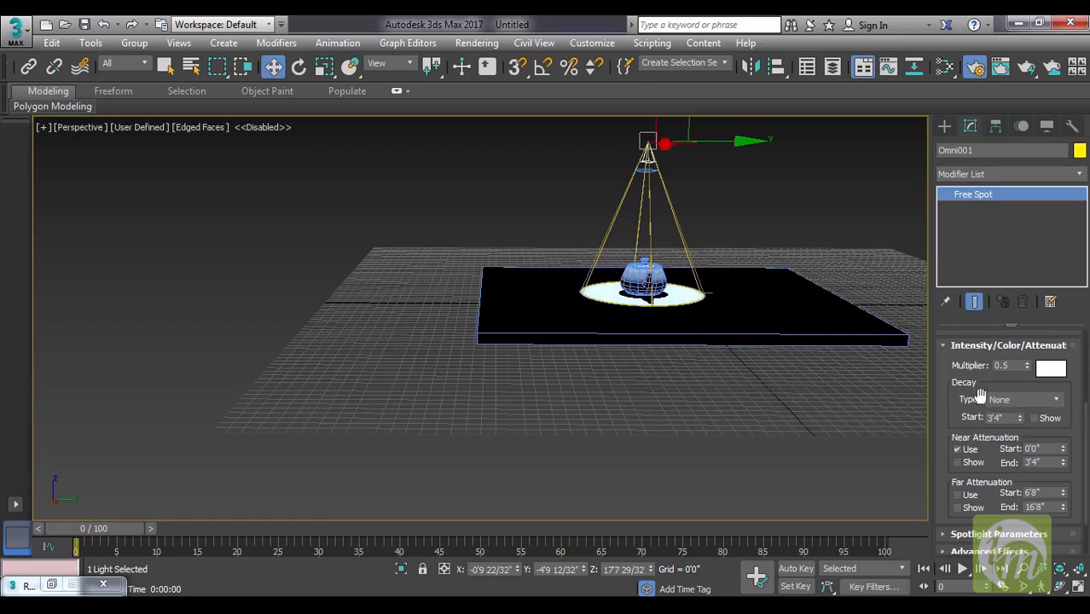
Set the spotlight's intensity multiplier to 1.
{"action": "double_click", "coordinate": [1006, 365]}
{"action": "type", "text": "1"}
{"action": "key", "text": "Return"}
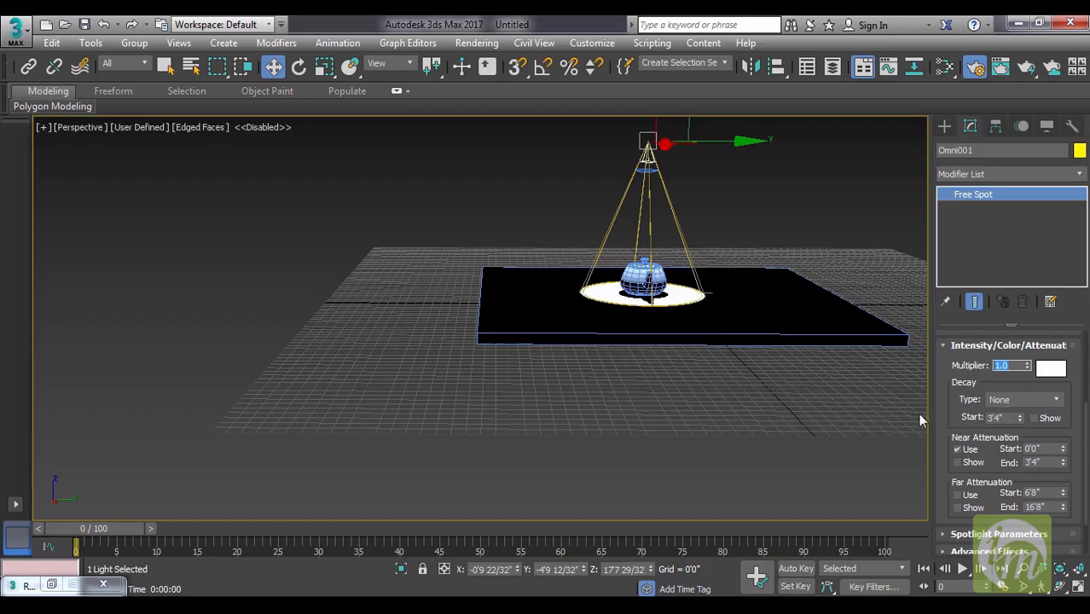
Adjust the spotlight's cone to a hotspot of about 16.7 and widen its falloff to about 97.3.
{"action": "left_click_drag", "start_coordinate": [1004, 505], "coordinate": [992, 441]}
{"action": "left_click", "coordinate": [992, 477]}
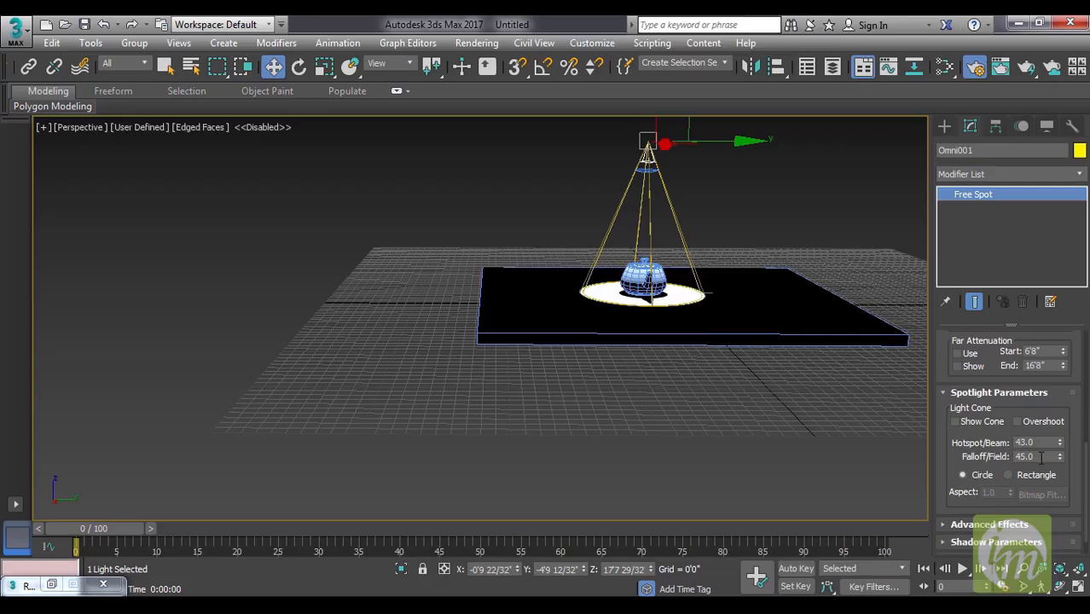
{"action": "scroll", "coordinate": [704, 345], "scroll_direction": "up", "scroll_amount": 10}
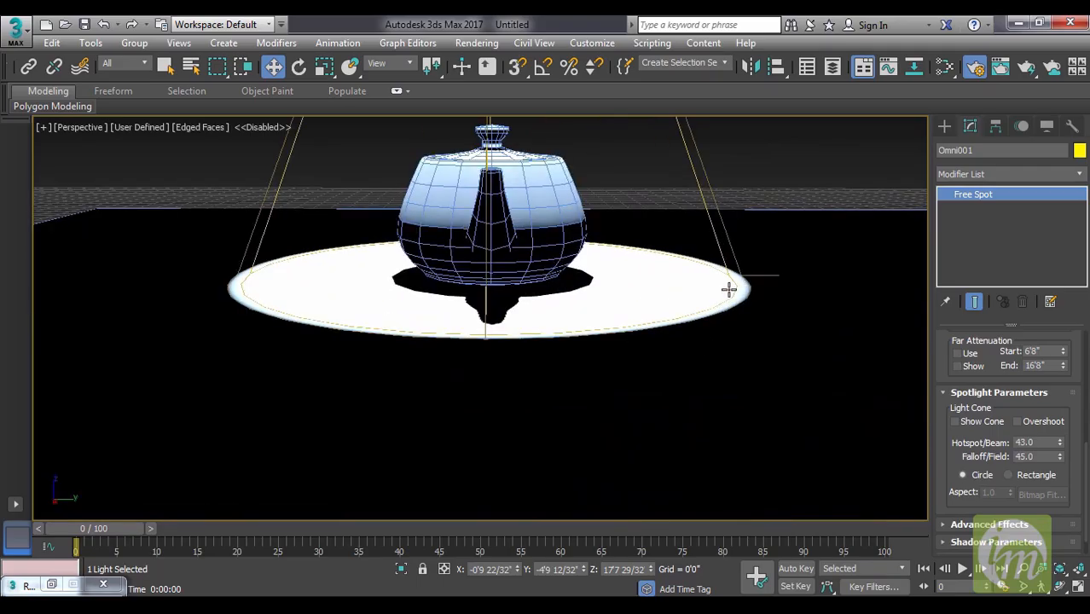
{"action": "left_click_drag", "start_coordinate": [1060, 442], "coordinate": [1060, 188]}
{"action": "middle_click_drag", "start_coordinate": [743, 419], "coordinate": [628, 329], "text": "alt"}
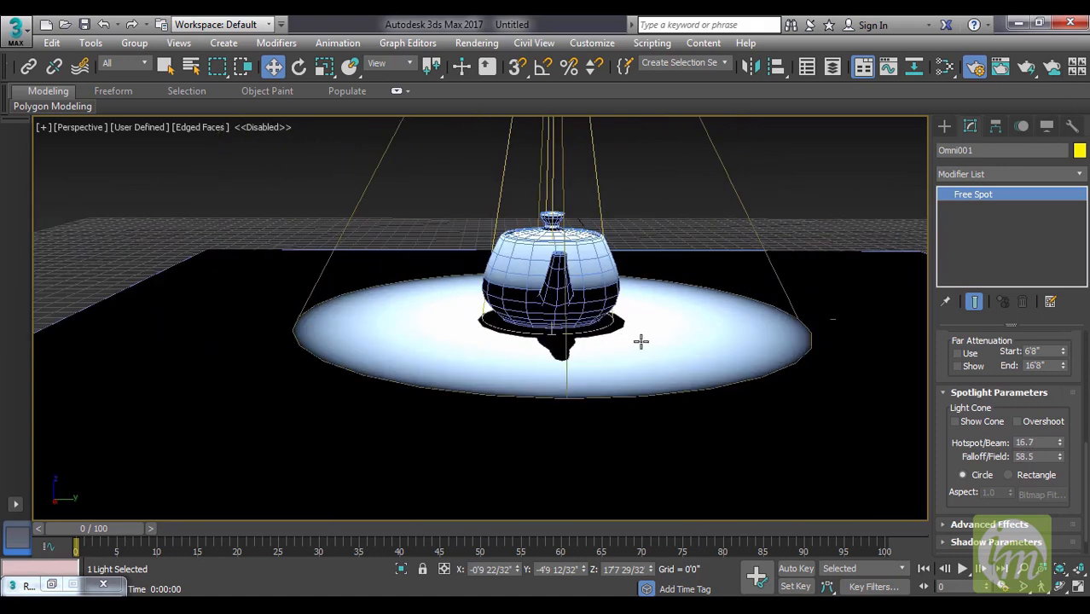
{"action": "left_click_drag", "start_coordinate": [1059, 459], "coordinate": [1072, 128]}
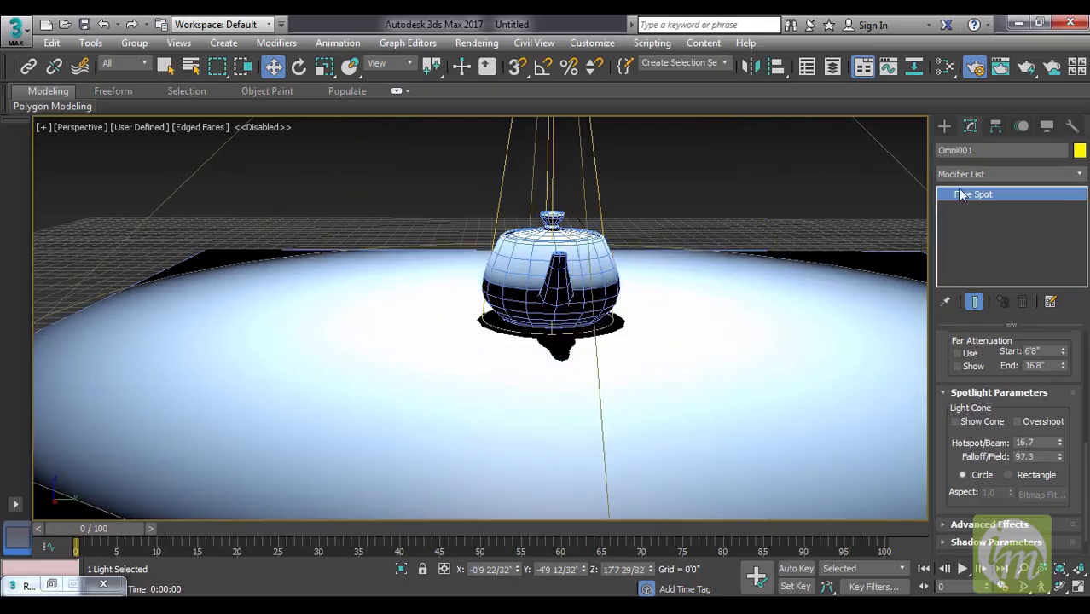
Change the spotlight's cone shape from Circle to Rectangle.
{"action": "middle_click_drag", "start_coordinate": [656, 283], "coordinate": [635, 343]}
{"action": "scroll", "coordinate": [659, 343], "scroll_direction": "down", "scroll_amount": 5}
{"action": "middle_click_drag", "start_coordinate": [753, 353], "coordinate": [719, 369], "text": "alt"}
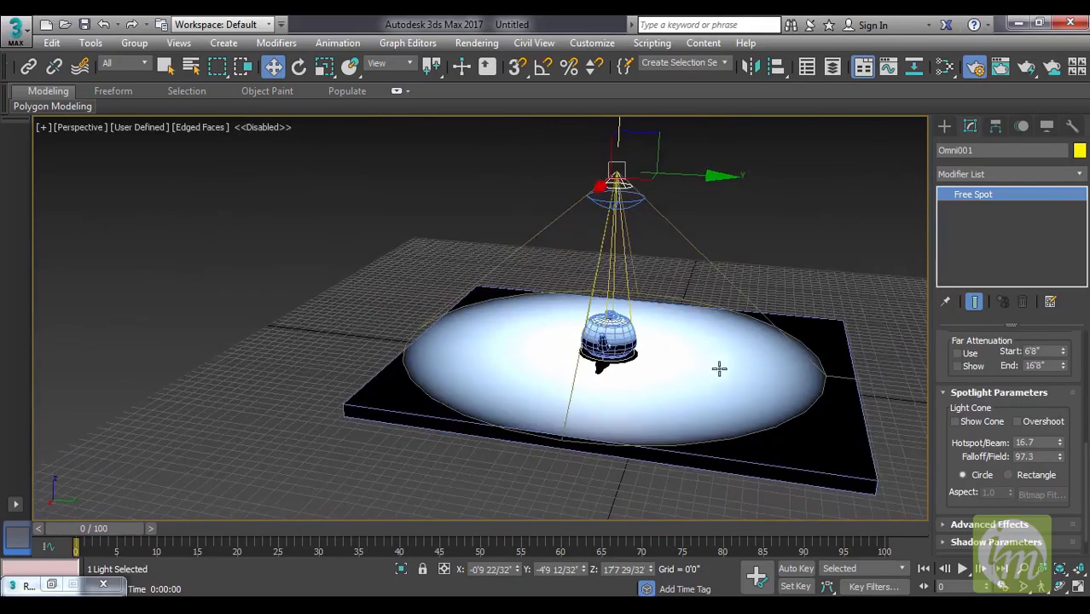
{"action": "left_click", "coordinate": [1028, 482]}
Try an aspect of about 0.29 for the rectangular light cone, and set the aspect to 0.
{"action": "middle_click_drag", "start_coordinate": [785, 405], "coordinate": [788, 447], "text": "alt"}
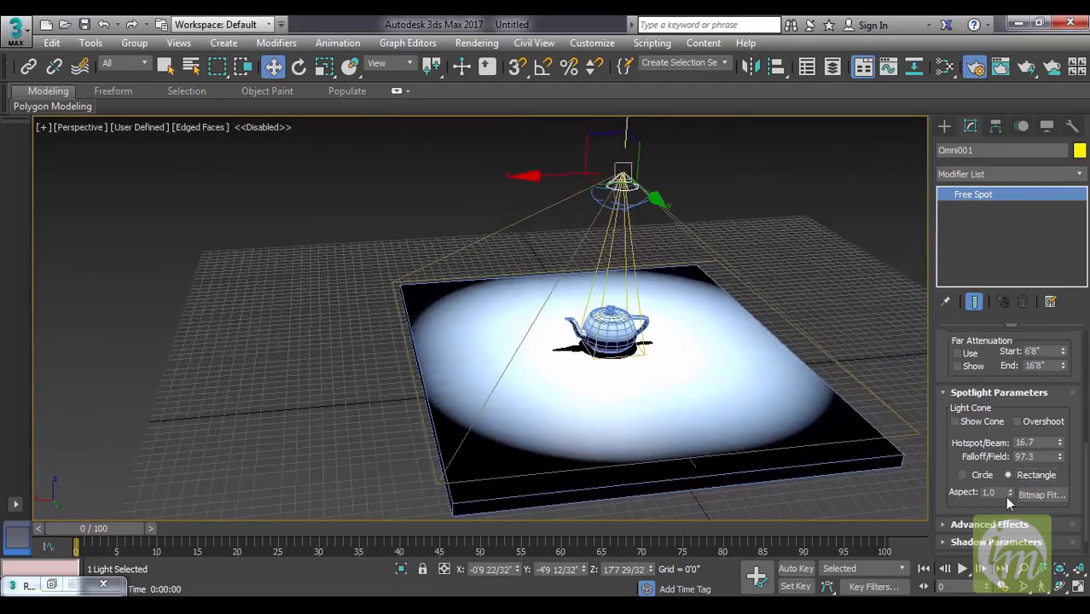
{"action": "left_click_drag", "start_coordinate": [1010, 496], "coordinate": [1011, 555]}
{"action": "middle_click_drag", "start_coordinate": [529, 239], "coordinate": [651, 205], "text": "alt"}
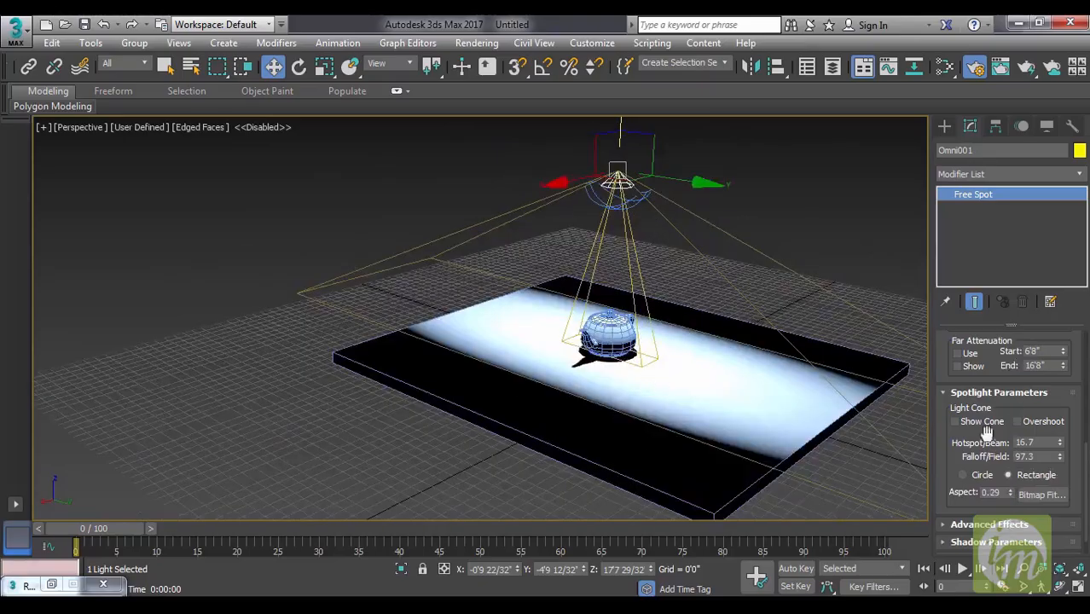
{"action": "left_click_drag", "start_coordinate": [983, 493], "coordinate": [920, 485]}
{"action": "type", "text": "0"}
{"action": "key", "text": "Return"}
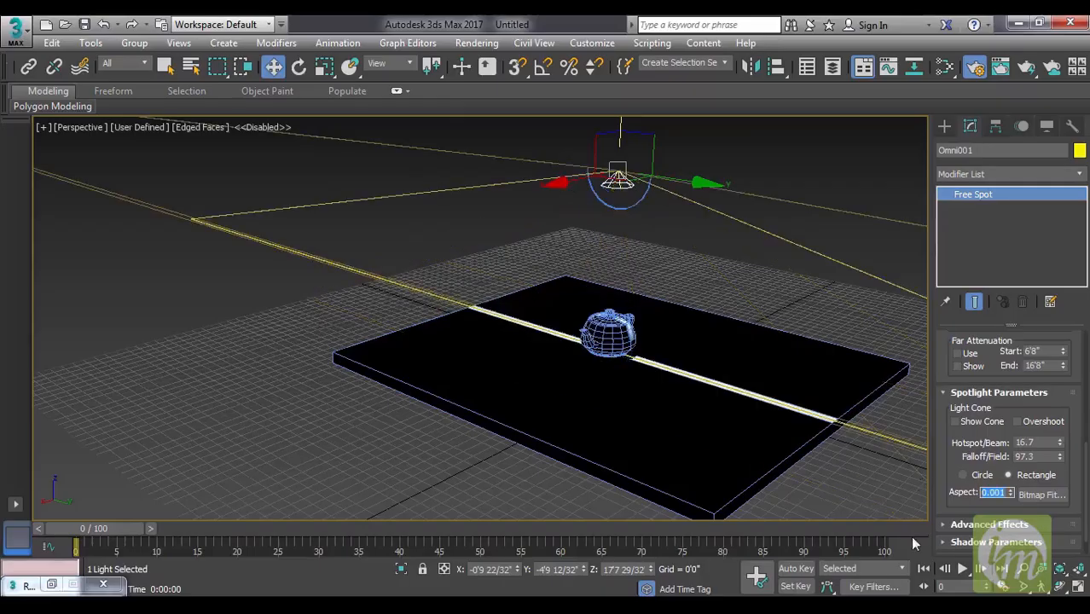
Set the spotlight's cone shape back to Circle and render the perspective view.
{"action": "left_click", "coordinate": [965, 475]}
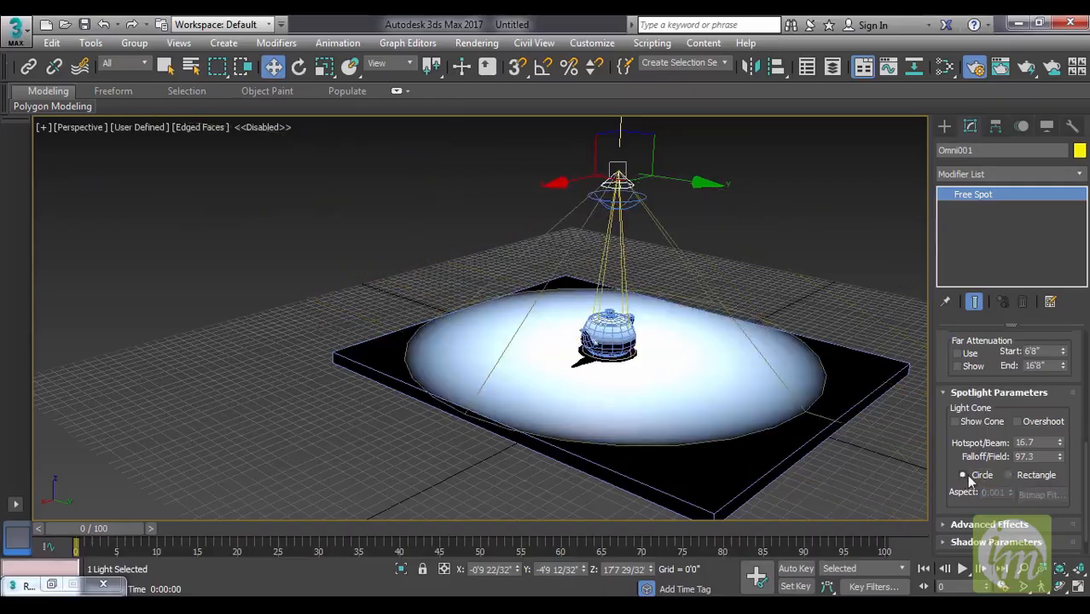
{"action": "middle_click_drag", "start_coordinate": [798, 368], "coordinate": [747, 406], "text": "alt"}
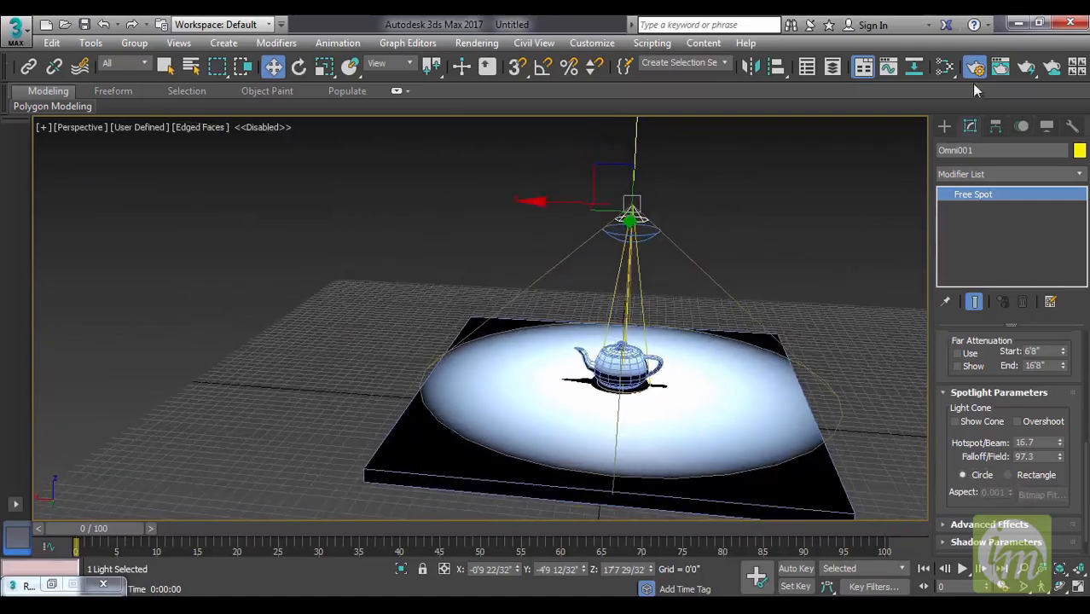
{"action": "left_click", "coordinate": [1028, 68]}
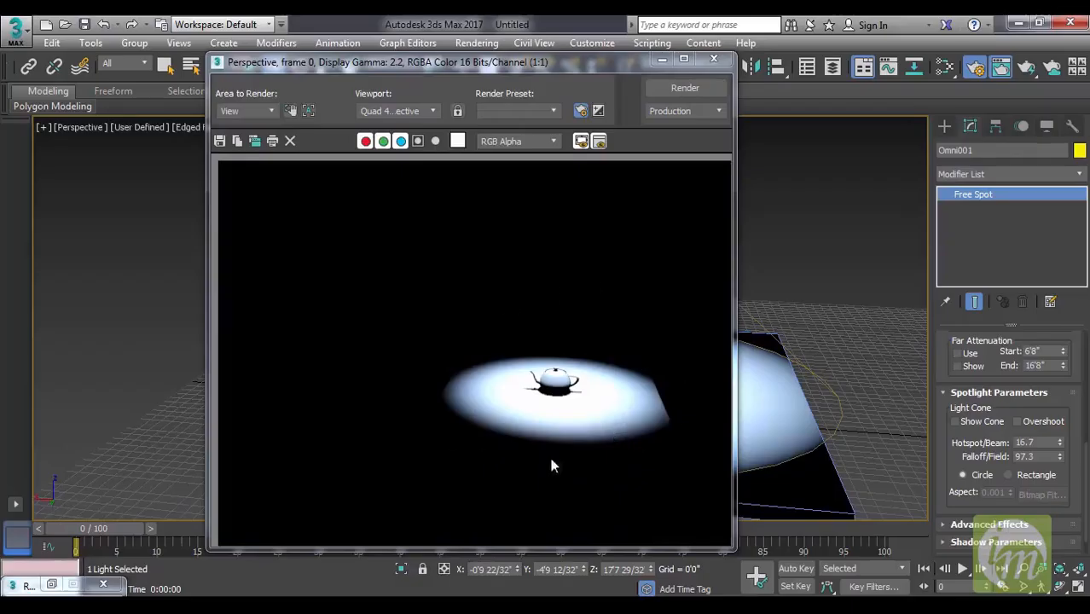
{"action": "left_click", "coordinate": [714, 64]}
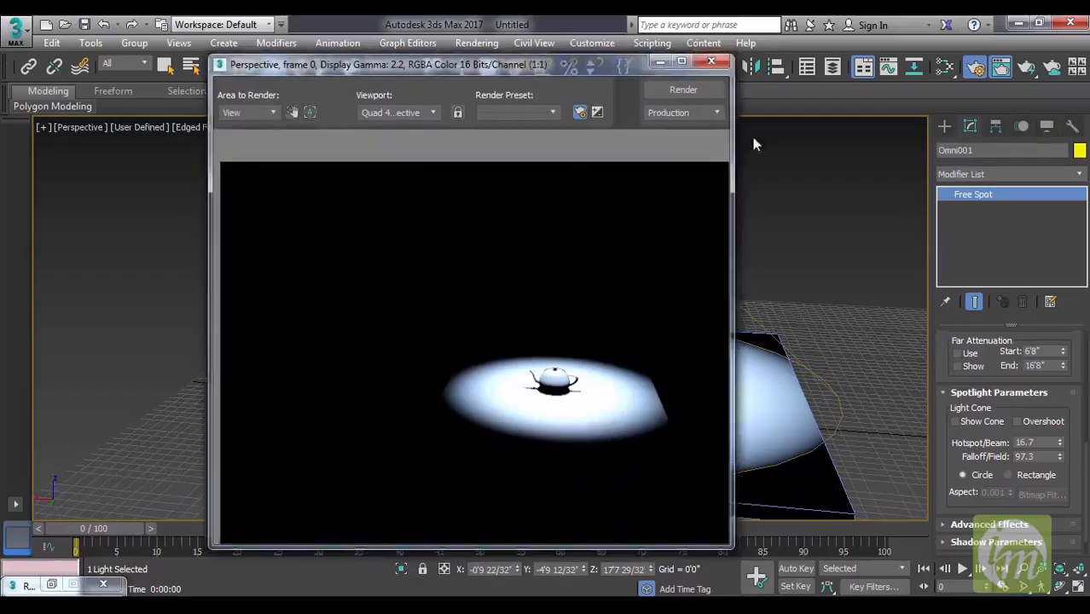
Try a Ray Bias of about 9.9 for the spotlight's ray traced shadows and render the teapot close up.
{"action": "scroll", "coordinate": [958, 288], "scroll_direction": "down", "scroll_amount": 1}
{"action": "left_click", "coordinate": [981, 528]}
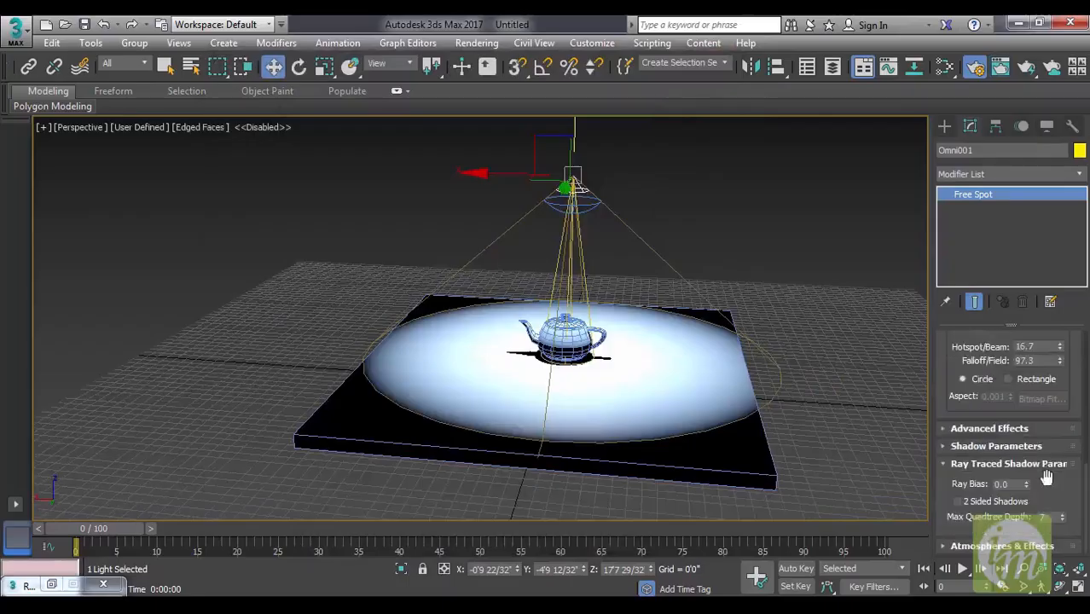
{"action": "left_click_drag", "start_coordinate": [1028, 407], "coordinate": [1028, 404]}
{"action": "middle_click_drag", "start_coordinate": [746, 421], "coordinate": [762, 258], "text": "alt"}
{"action": "scroll", "coordinate": [621, 436], "scroll_direction": "up", "scroll_amount": 6}
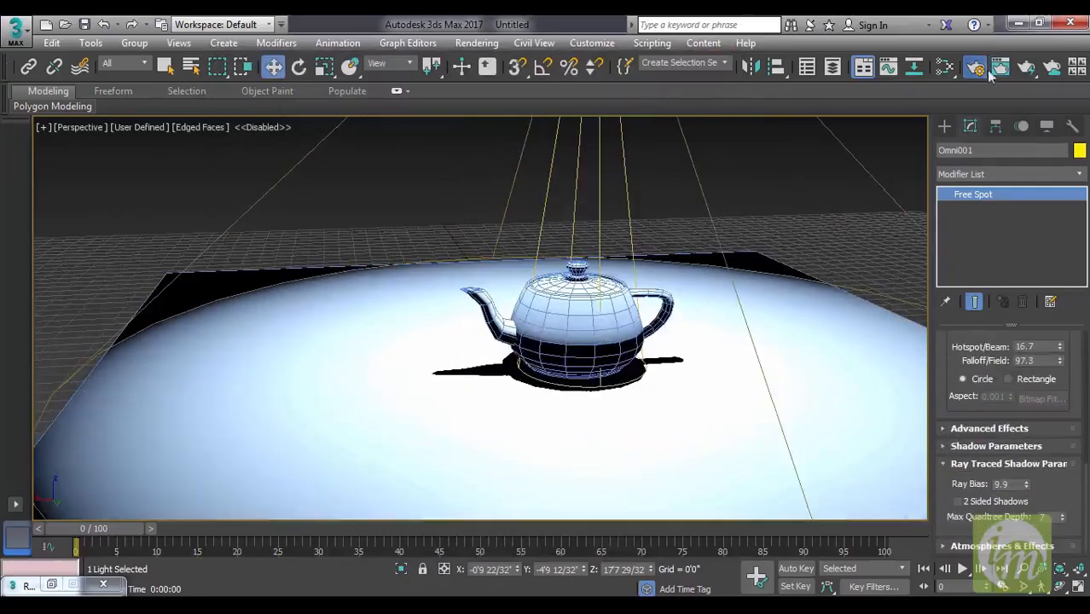
{"action": "left_click", "coordinate": [1028, 68]}
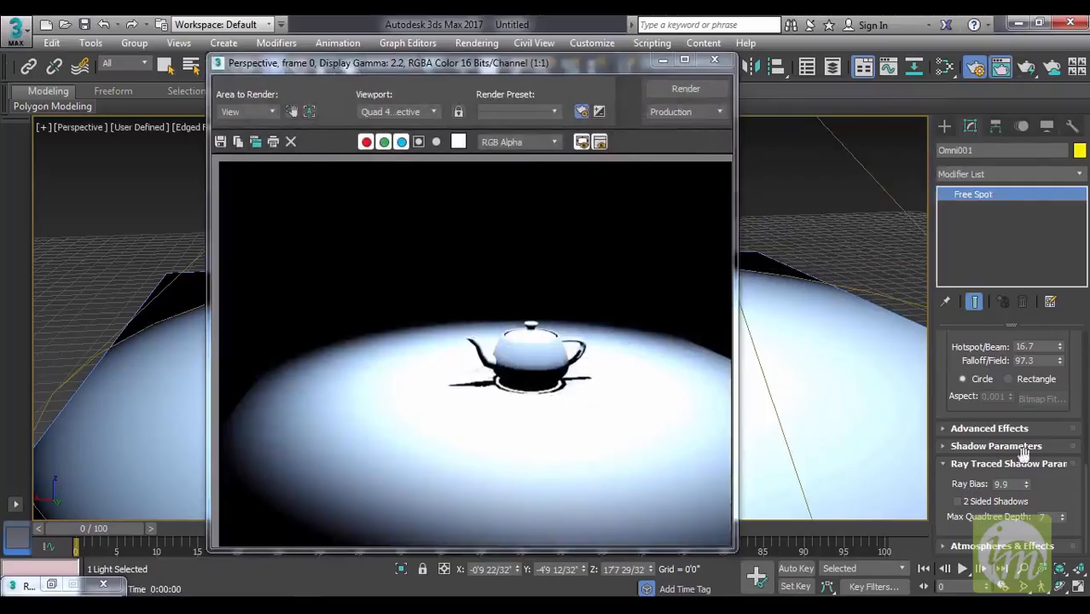
Reset the ray traced shadows' Ray Bias to 0 and render the teapot again.
{"action": "left_click_drag", "start_coordinate": [1008, 485], "coordinate": [938, 488]}
{"action": "left_click", "coordinate": [697, 86]}
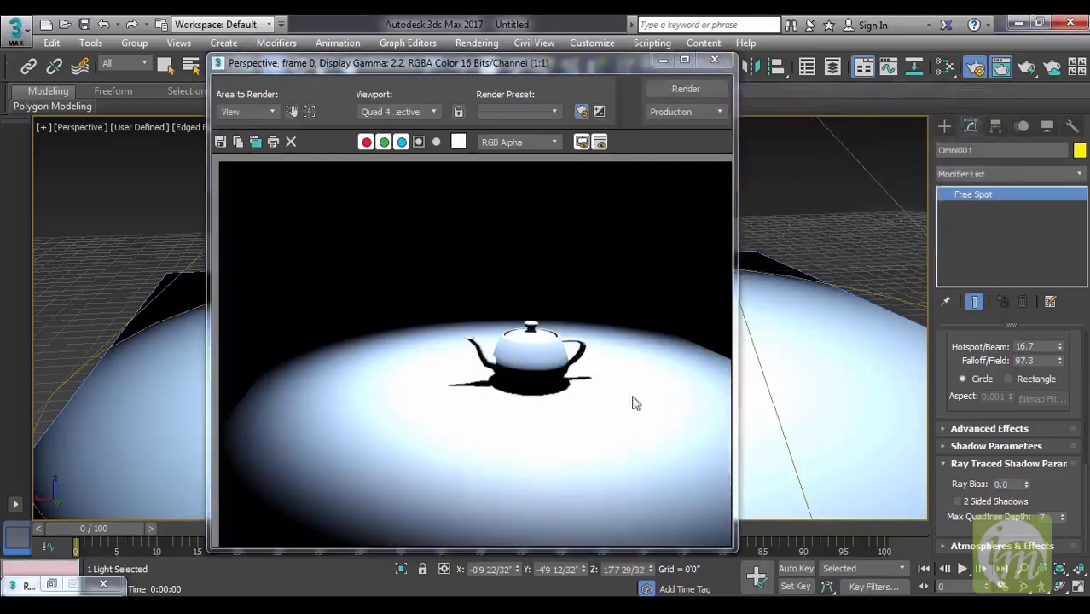
{"action": "left_click", "coordinate": [727, 66]}
Change the spotlight's light type to Directional.
{"action": "scroll", "coordinate": [757, 290], "scroll_direction": "down", "scroll_amount": 5}
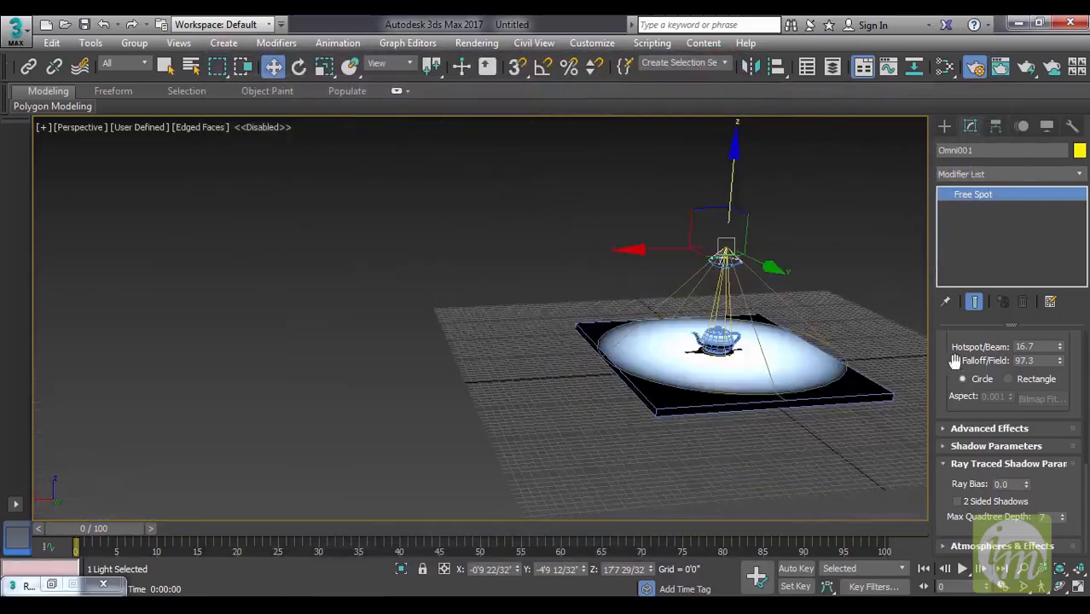
{"action": "scroll", "coordinate": [973, 462], "scroll_direction": "up", "scroll_amount": 3}
{"action": "scroll", "coordinate": [988, 350], "scroll_direction": "up", "scroll_amount": 5}
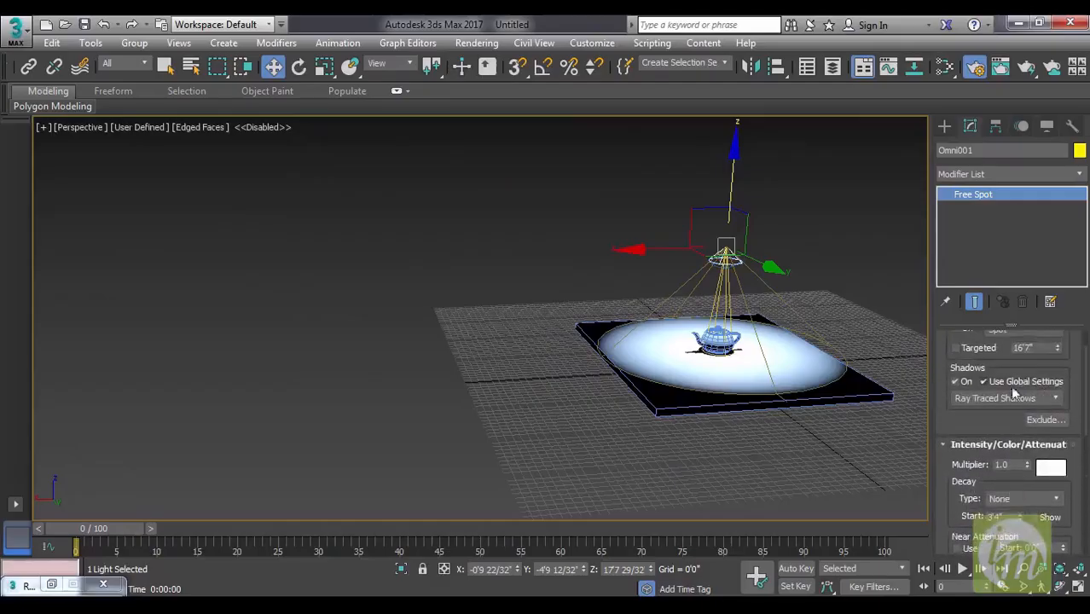
{"action": "left_click_drag", "start_coordinate": [998, 429], "coordinate": [990, 508]}
{"action": "left_click", "coordinate": [1032, 374]}
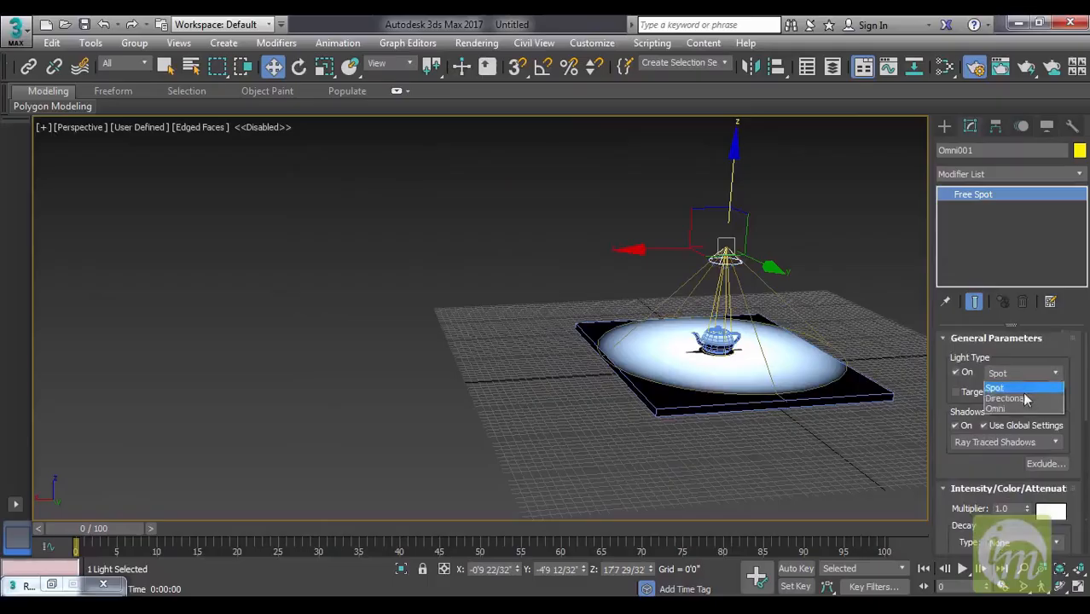
{"action": "left_click", "coordinate": [1016, 399]}
{"action": "middle_click_drag", "start_coordinate": [802, 384], "coordinate": [784, 355], "text": "alt"}
{"action": "scroll", "coordinate": [750, 413], "scroll_direction": "up", "scroll_amount": 5}
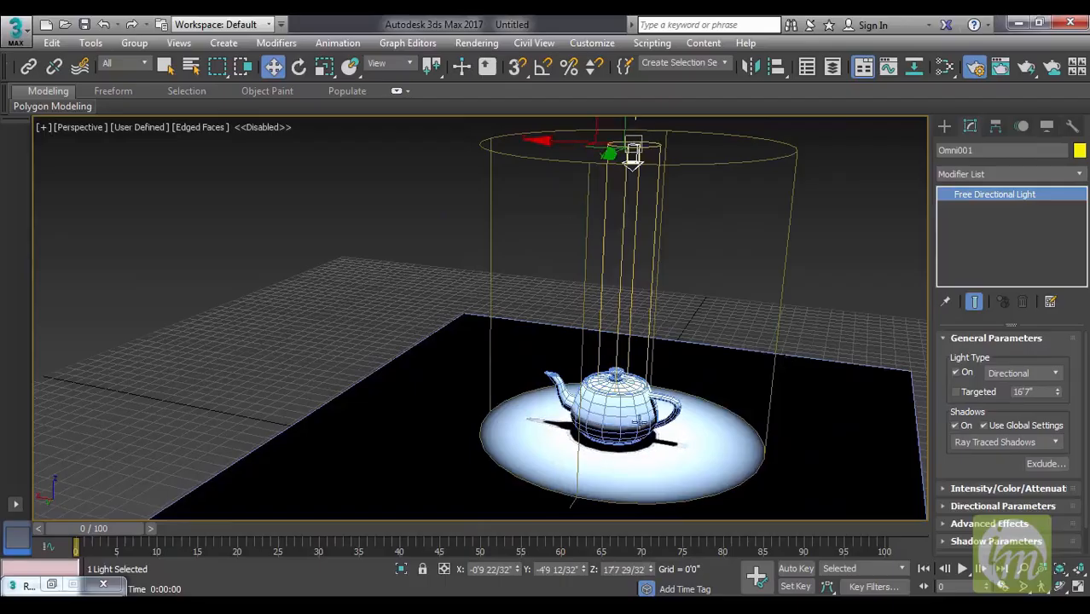
Reduce the directional light's intensity multiplier to about 0.81.
{"action": "scroll", "coordinate": [989, 410], "scroll_direction": "down", "scroll_amount": 1}
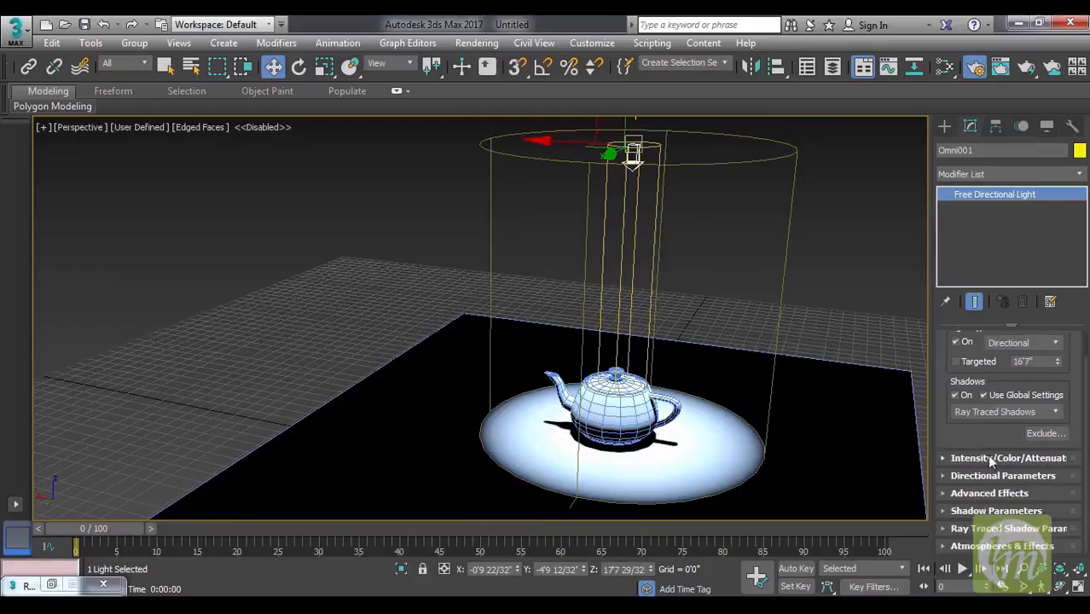
{"action": "left_click", "coordinate": [991, 459]}
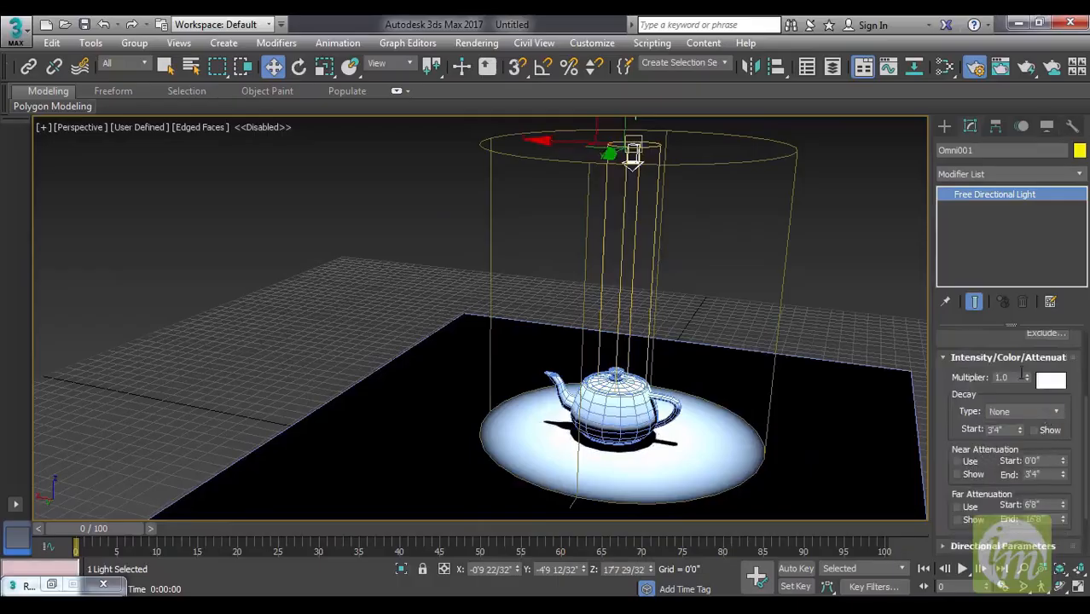
{"action": "mouse_move", "coordinate": [1029, 381]}
{"action": "left_mouse_down"}
{"action": "mouse_move", "coordinate": [1027, 358]}
{"action": "mouse_move", "coordinate": [1026, 382]}
{"action": "left_mouse_up"}
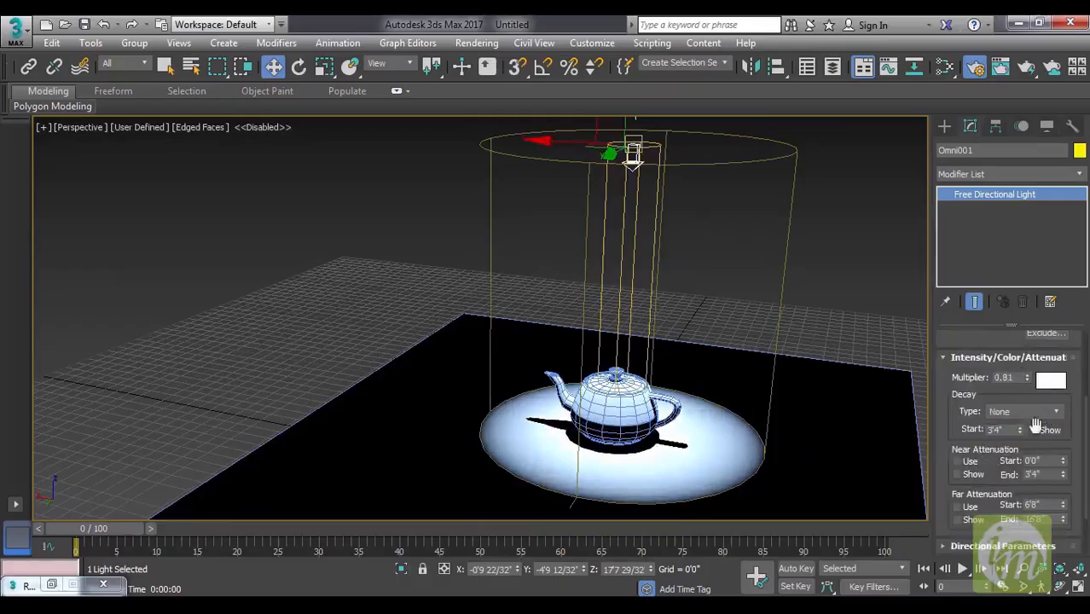
Widen the directional light's hotspot to about 1'6 22/32" and its falloff to about 10'10 9/32".
{"action": "scroll", "coordinate": [995, 475], "scroll_direction": "down", "scroll_amount": 2}
{"action": "scroll", "coordinate": [991, 479], "scroll_direction": "down", "scroll_amount": 3}
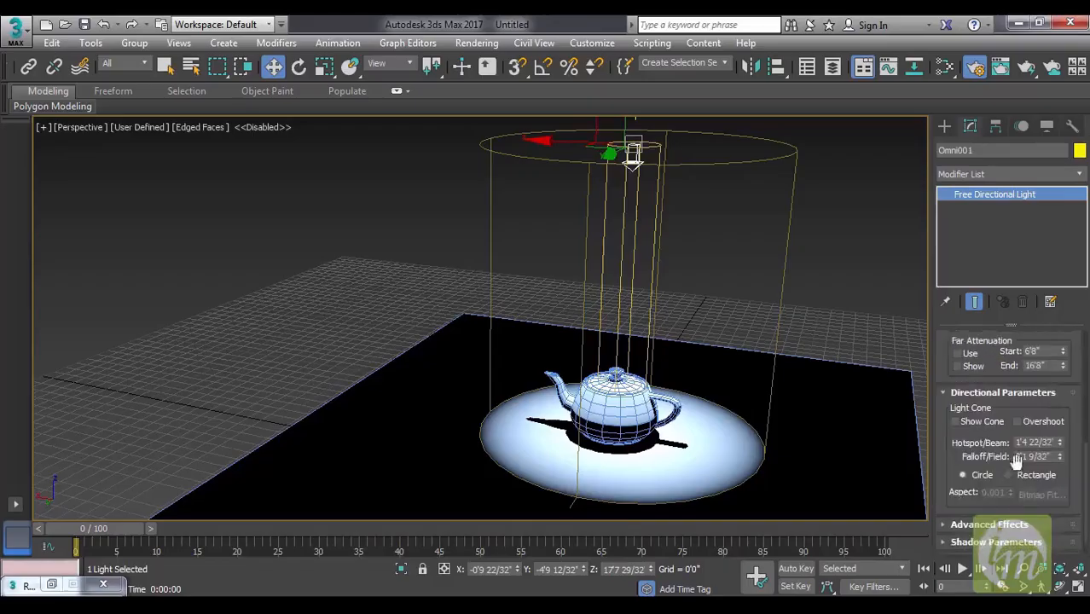
{"action": "left_click_drag", "start_coordinate": [1061, 445], "coordinate": [1052, 480]}
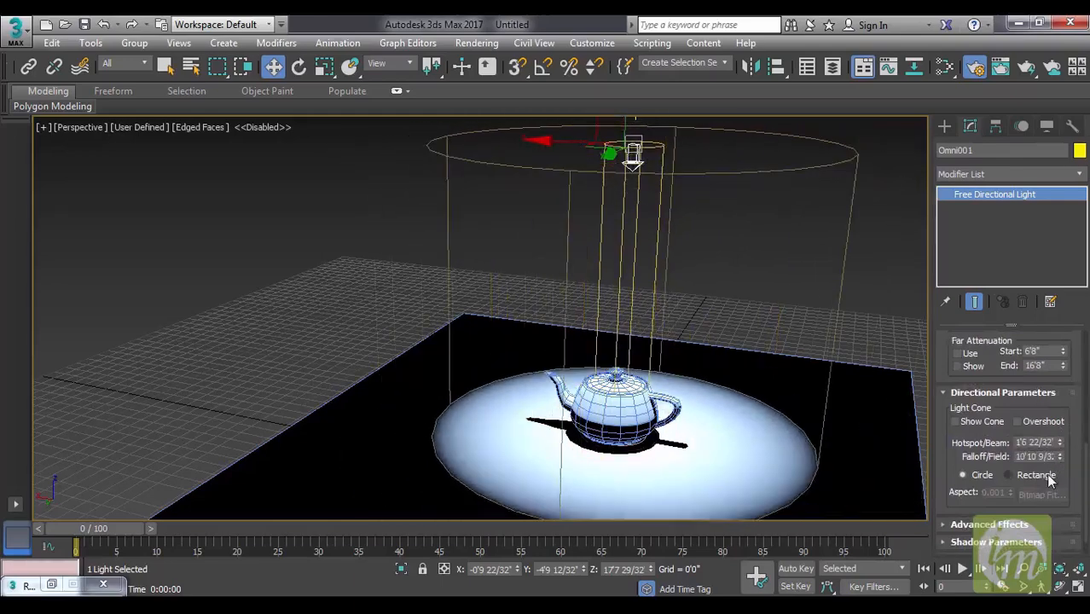
Change the directional light's cone to Rectangle with an aspect of about 0.691 and render the scene.
{"action": "left_click", "coordinate": [1051, 480]}
{"action": "scroll", "coordinate": [876, 427], "scroll_direction": "down", "scroll_amount": 5}
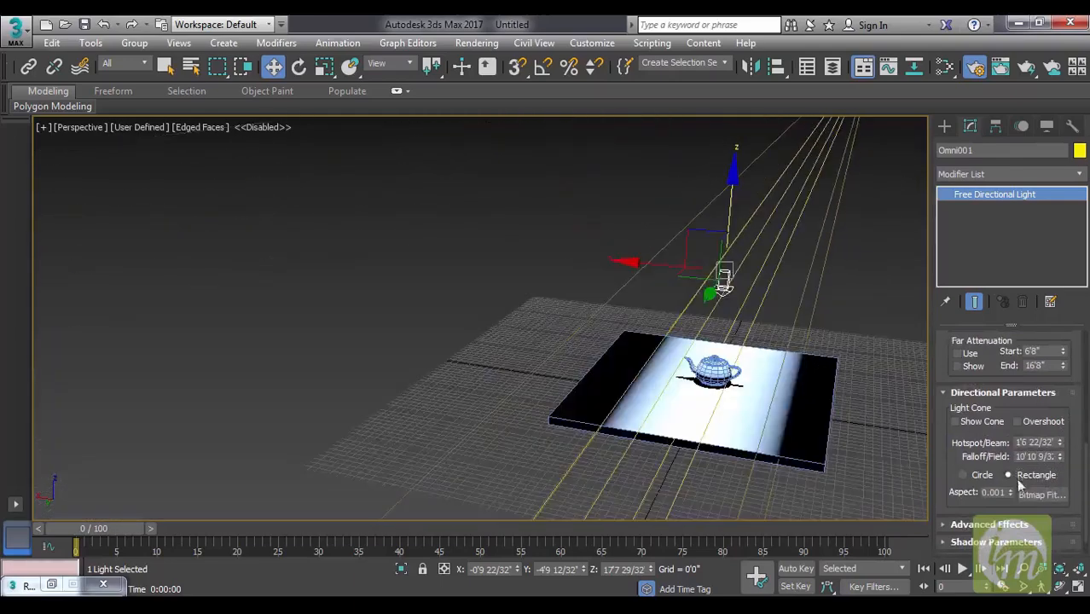
{"action": "left_click_drag", "start_coordinate": [1011, 494], "coordinate": [1022, 436]}
{"action": "middle_click_drag", "start_coordinate": [840, 396], "coordinate": [786, 406], "text": "alt"}
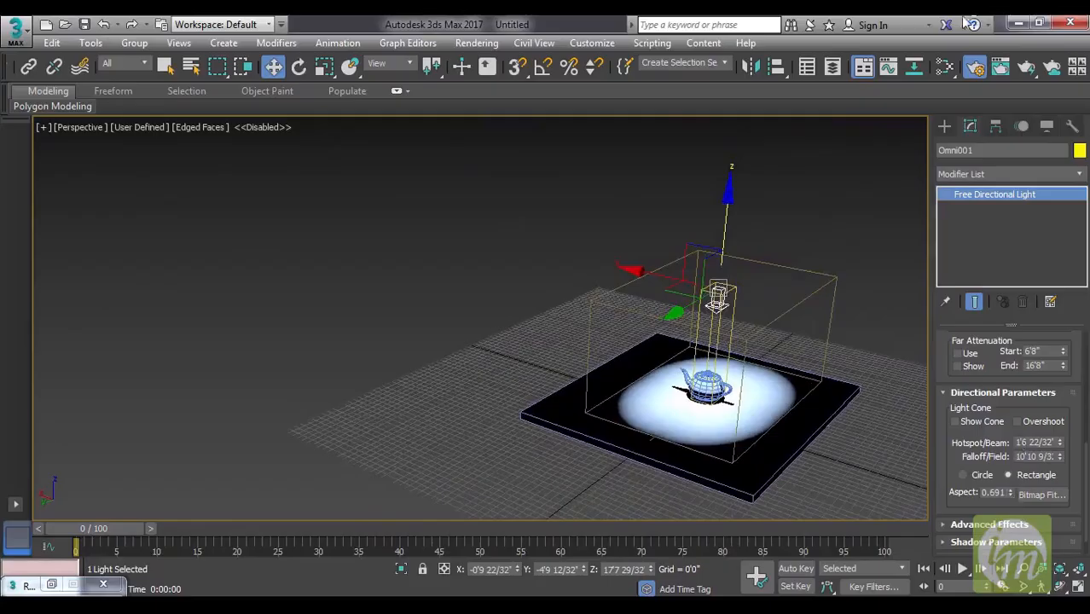
{"action": "left_click", "coordinate": [1029, 70]}
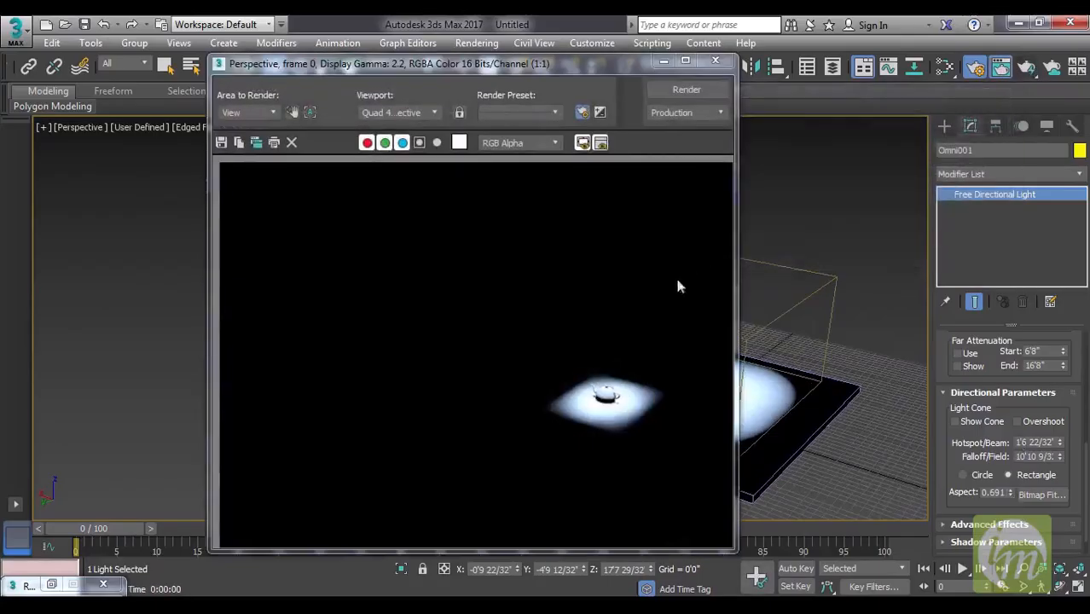
{"action": "left_click", "coordinate": [715, 62]}
Delete the directional light from above the teapot.
{"action": "middle_click_drag", "start_coordinate": [740, 256], "coordinate": [757, 401], "text": "alt"}
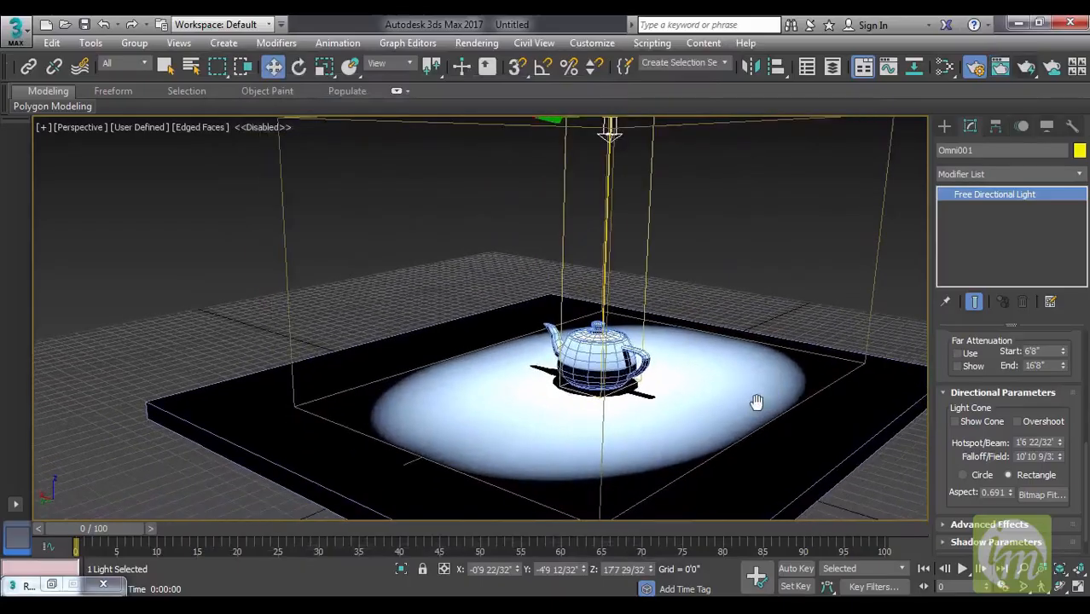
{"action": "left_click", "coordinate": [944, 127]}
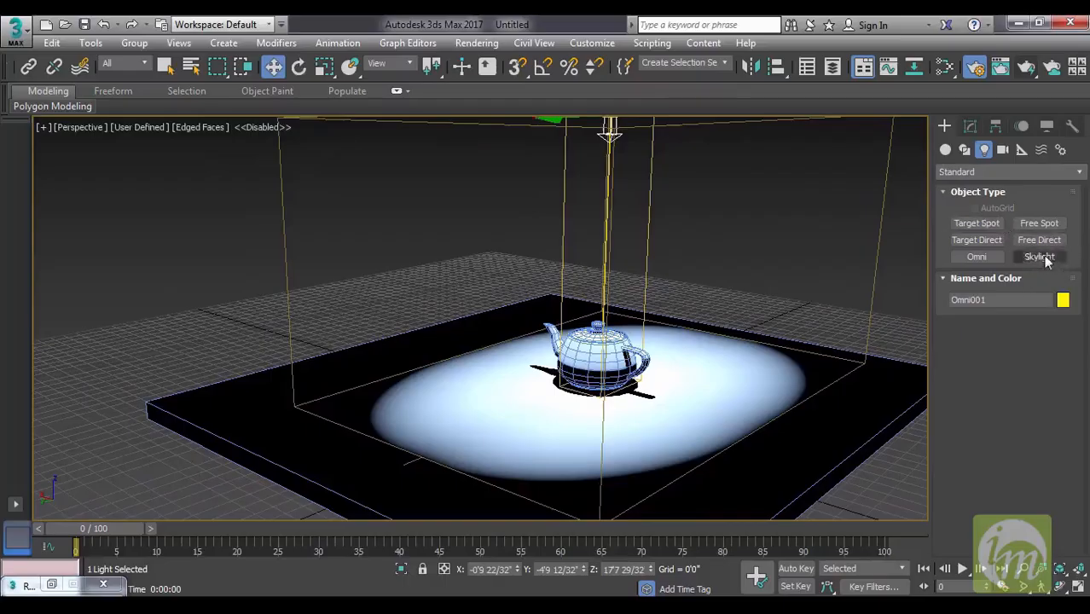
{"action": "middle_click_drag", "start_coordinate": [764, 302], "coordinate": [731, 335]}
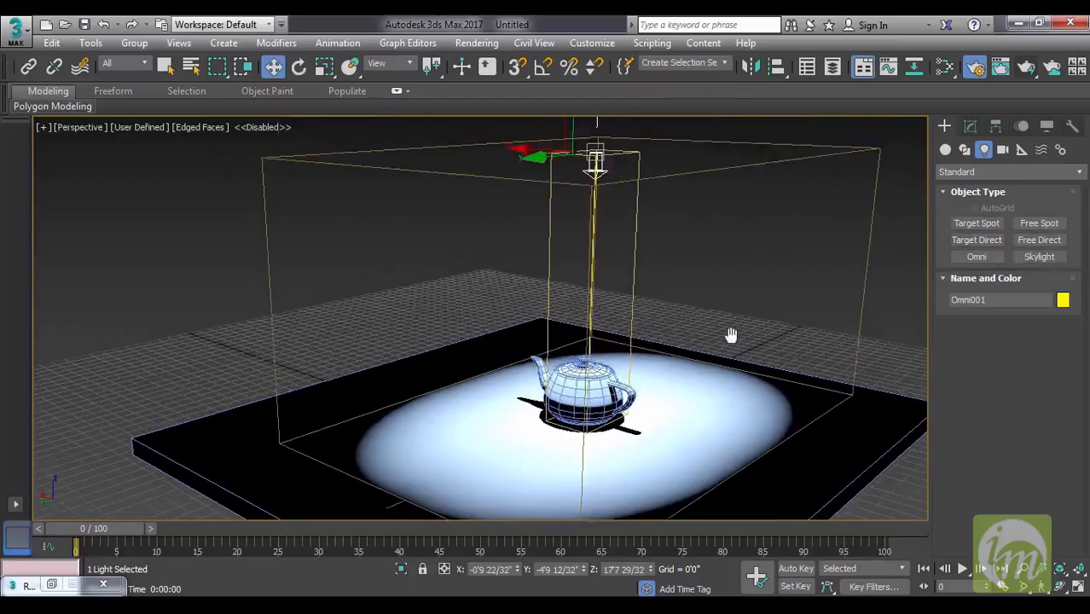
{"action": "key", "text": "Delete"}
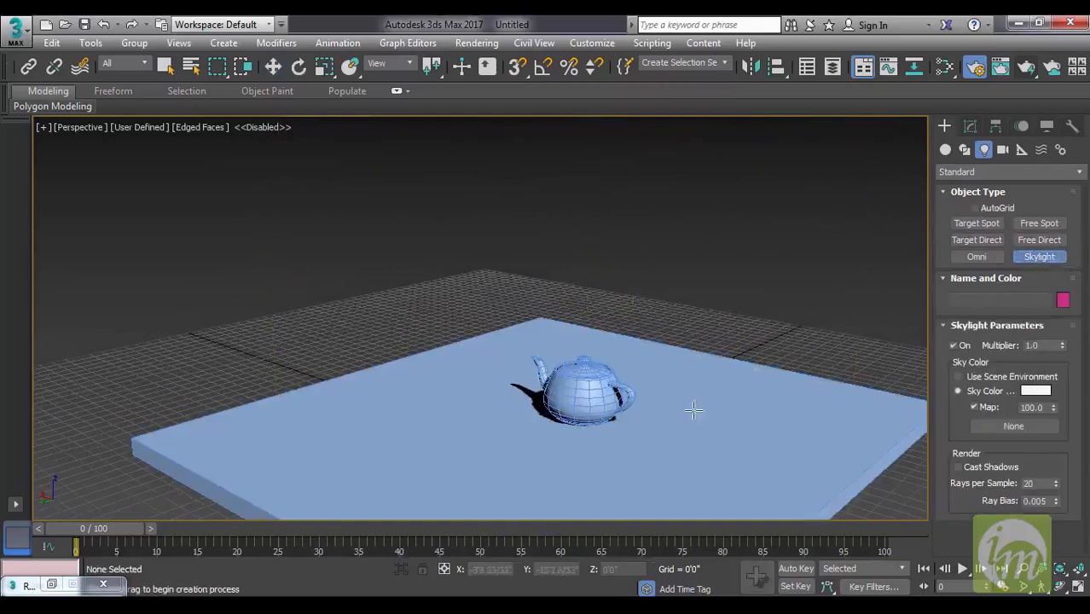
Place a standard Skylight on the slab beside the teapot and render the view.
{"action": "left_click", "coordinate": [693, 409]}
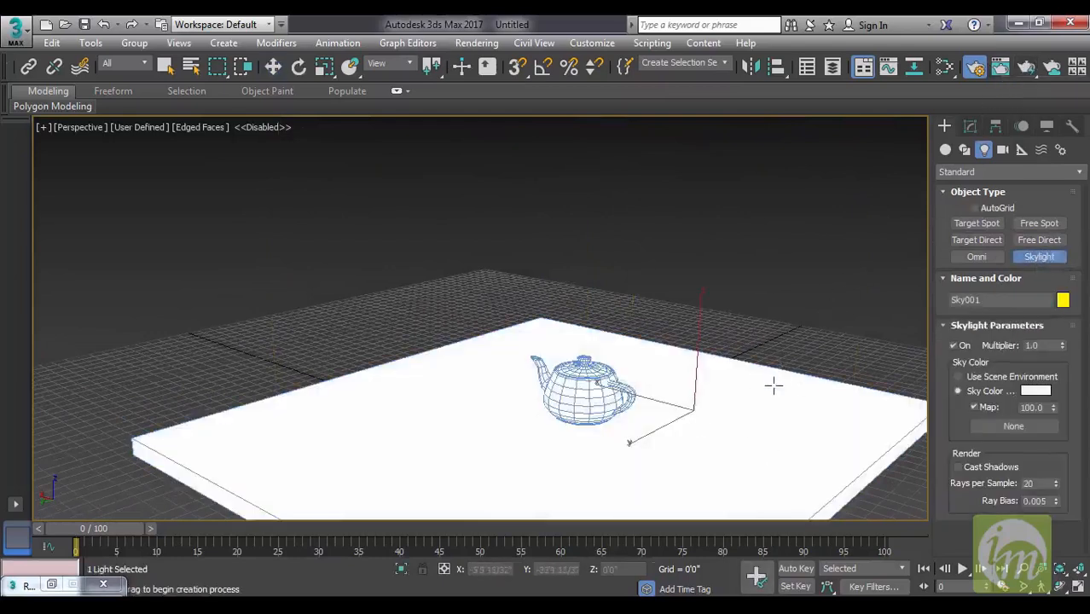
{"action": "key", "text": "w"}
{"action": "left_click", "coordinate": [1001, 67]}
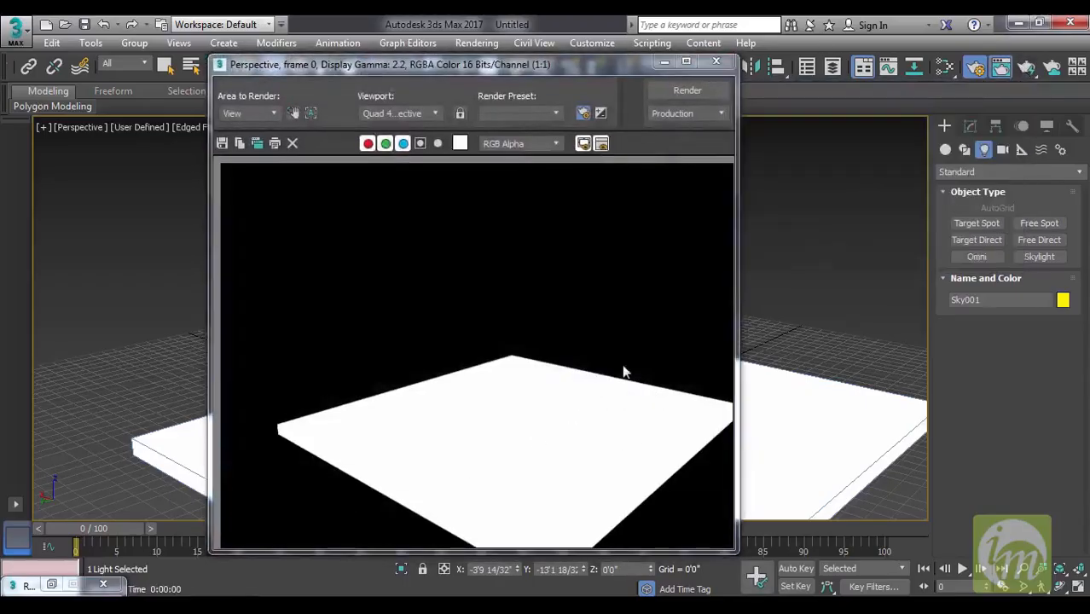
{"action": "left_click", "coordinate": [727, 63]}
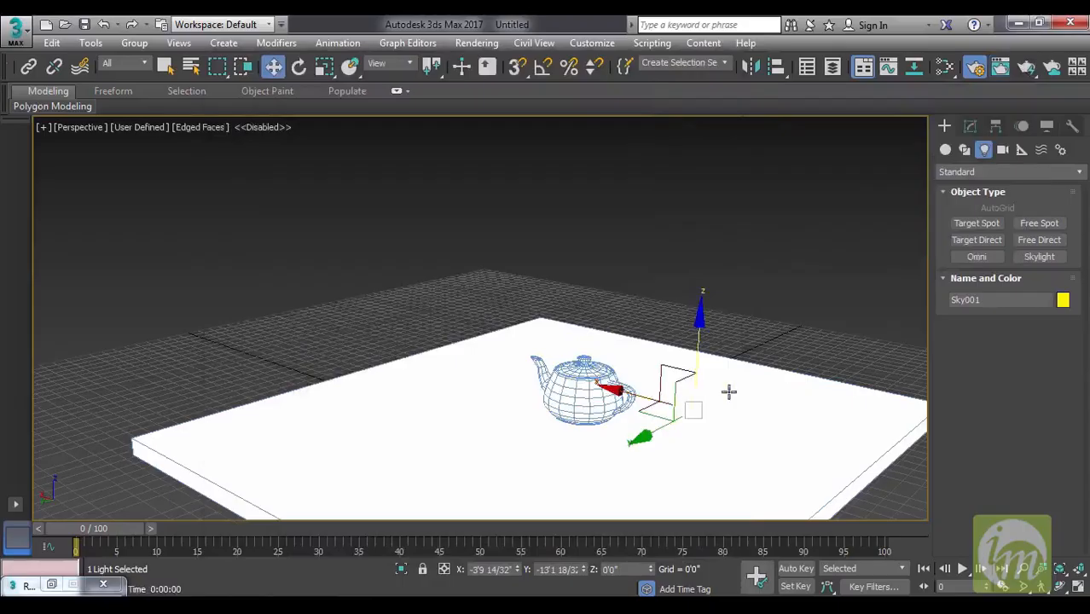
Set the skylight's multiplier to 0.02 and render the scene again.
{"action": "left_click", "coordinate": [971, 126]}
{"action": "left_click", "coordinate": [1042, 358]}
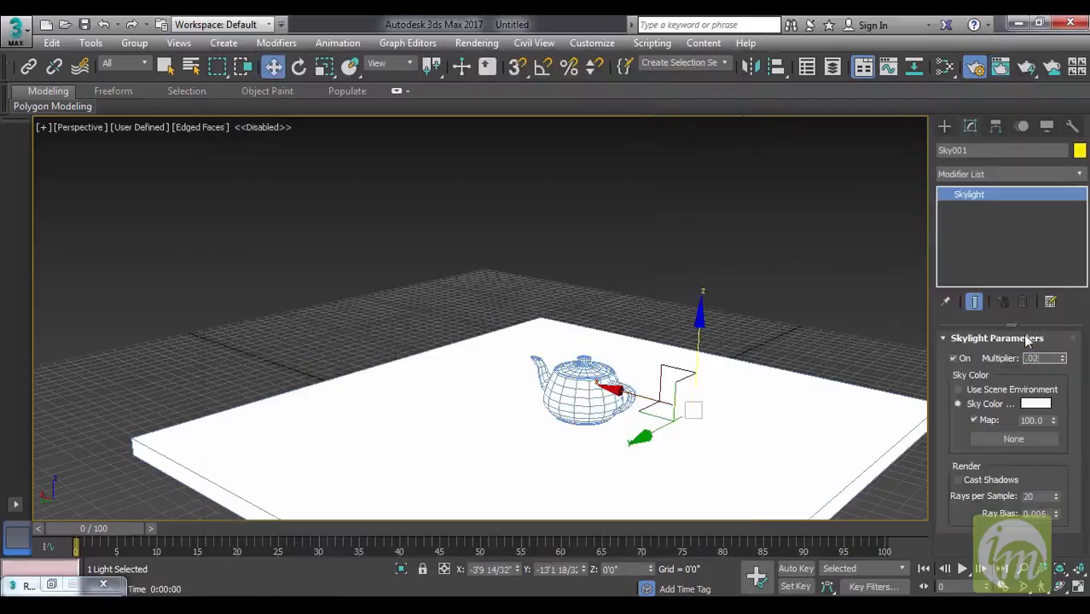
{"action": "type", "text": ".02"}
{"action": "key", "text": "Return"}
{"action": "left_click", "coordinate": [1034, 70]}
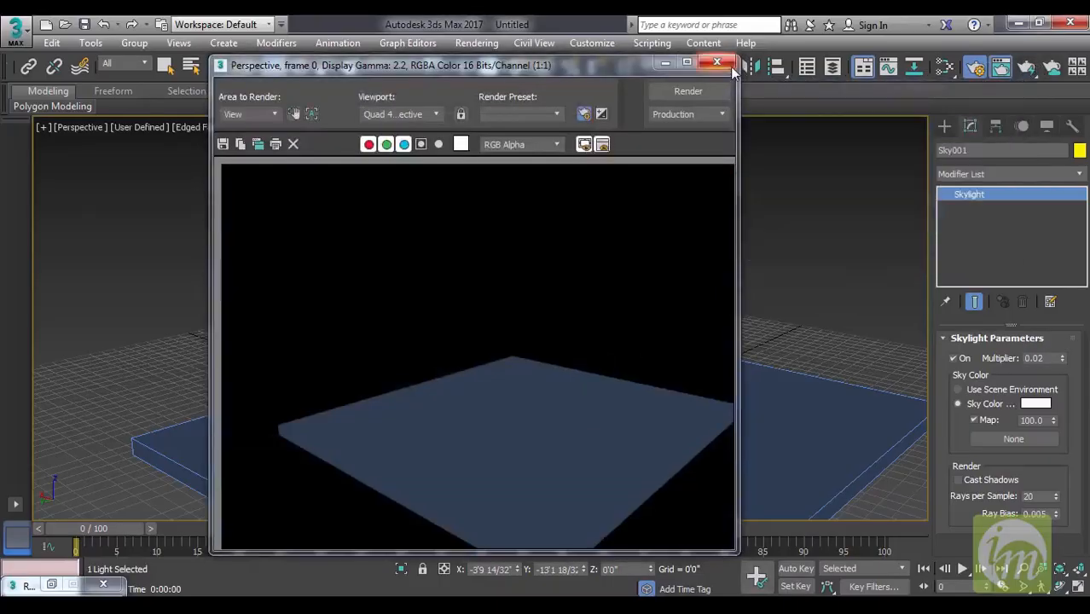
{"action": "left_click", "coordinate": [730, 67]}
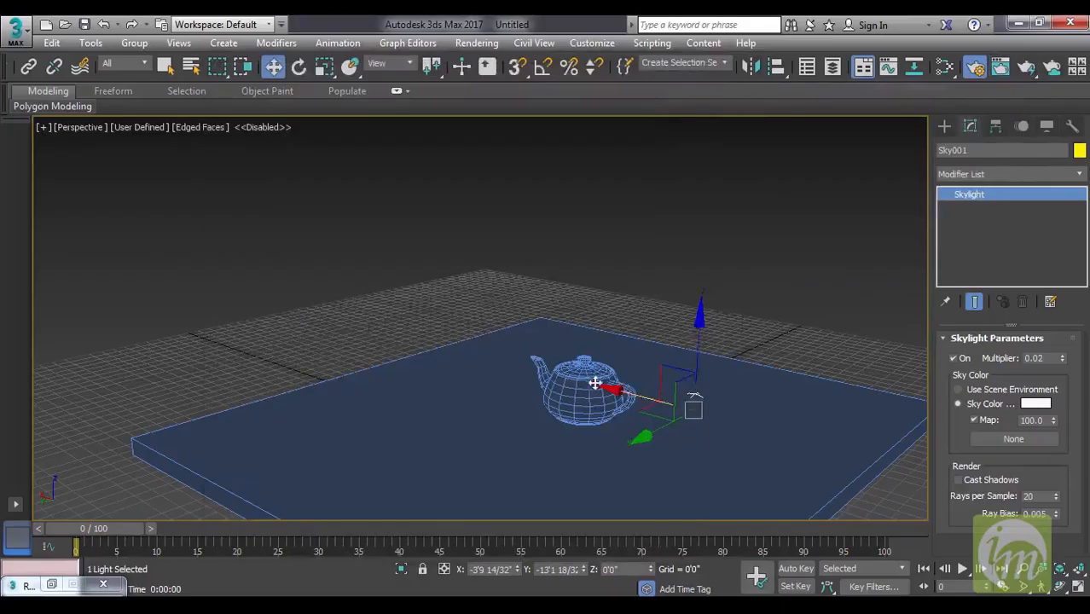
Raise the skylight above the slab to a Z height of about 3'1 3/32".
{"action": "middle_click_drag", "start_coordinate": [694, 370], "coordinate": [749, 339]}
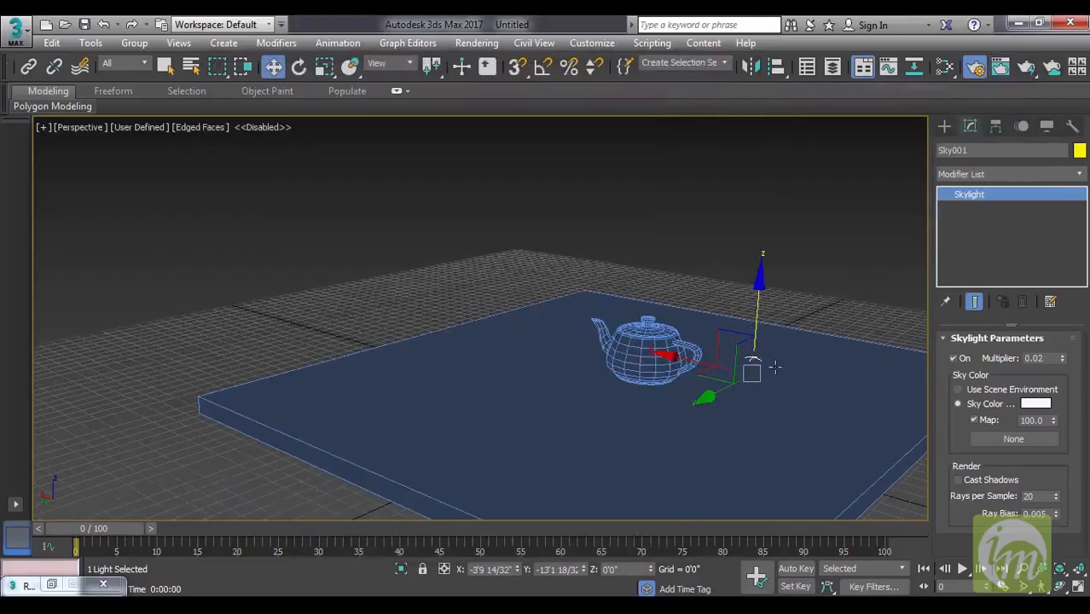
{"action": "left_click_drag", "start_coordinate": [759, 293], "coordinate": [765, 252]}
Enable Cast Shadows for the skylight and render the scene.
{"action": "middle_click_drag", "start_coordinate": [770, 327], "coordinate": [734, 345], "text": "alt"}
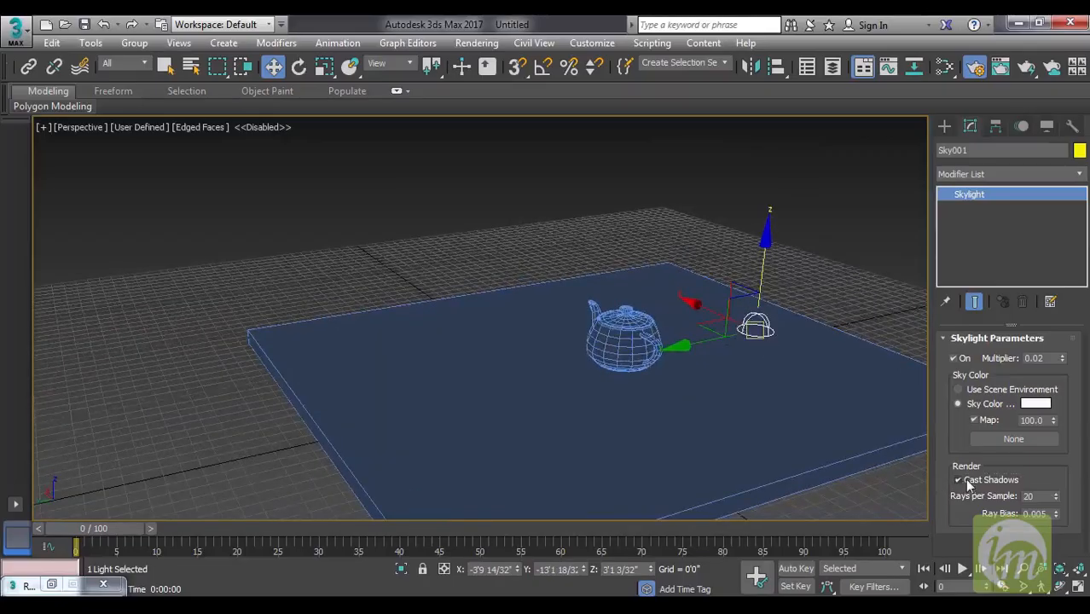
{"action": "left_click", "coordinate": [1029, 70]}
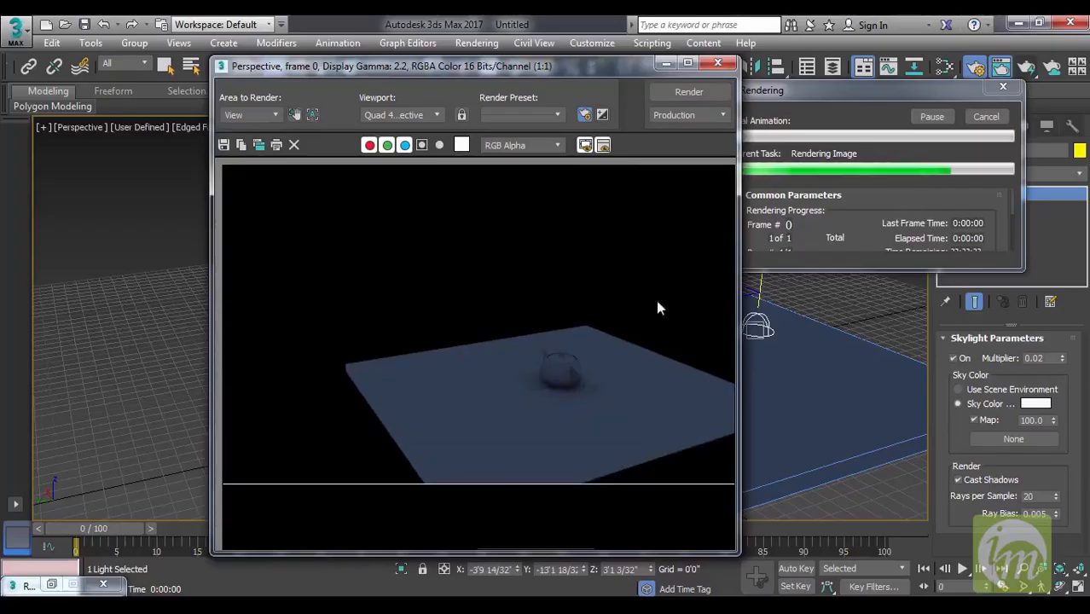
{"action": "left_click", "coordinate": [717, 62]}
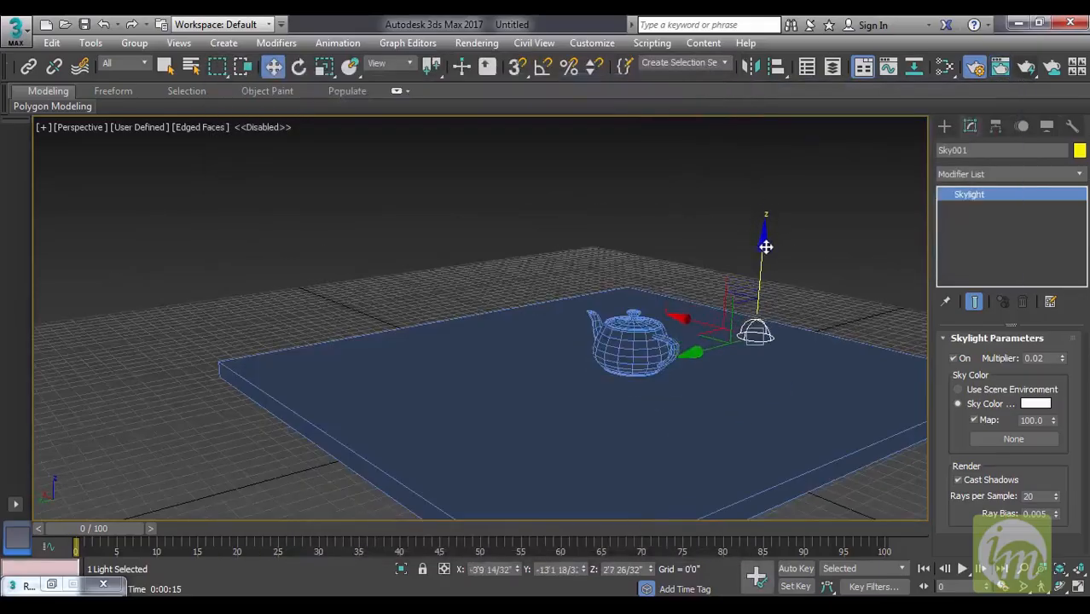
Delete every object in the scene, including the teapot, the slab and the skylight.
{"action": "middle_click_drag", "start_coordinate": [766, 247], "coordinate": [766, 307], "text": "alt"}
{"action": "key", "text": "ctrl+a"}
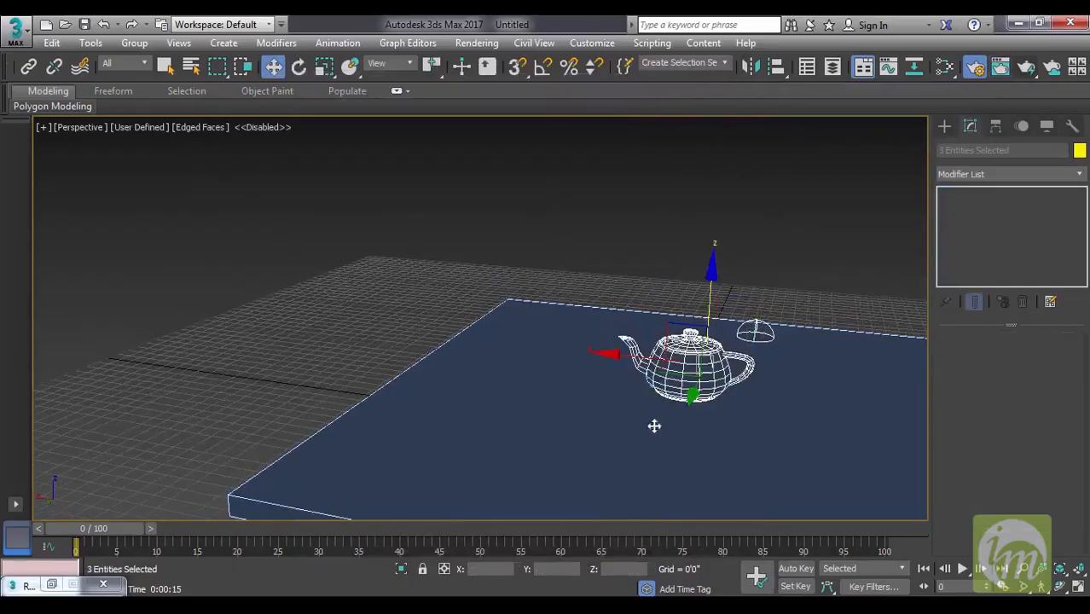
{"action": "key", "text": "Delete"}
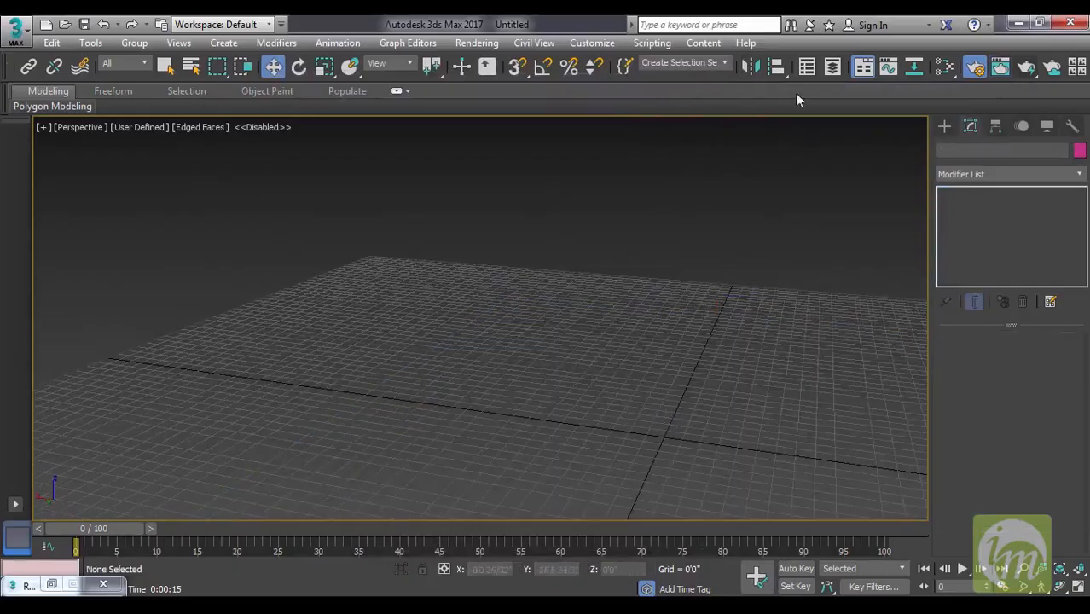
Open the scene file "interior copy textured" from the project's scenes folder.
{"action": "middle_click_drag", "start_coordinate": [796, 303], "coordinate": [739, 277]}
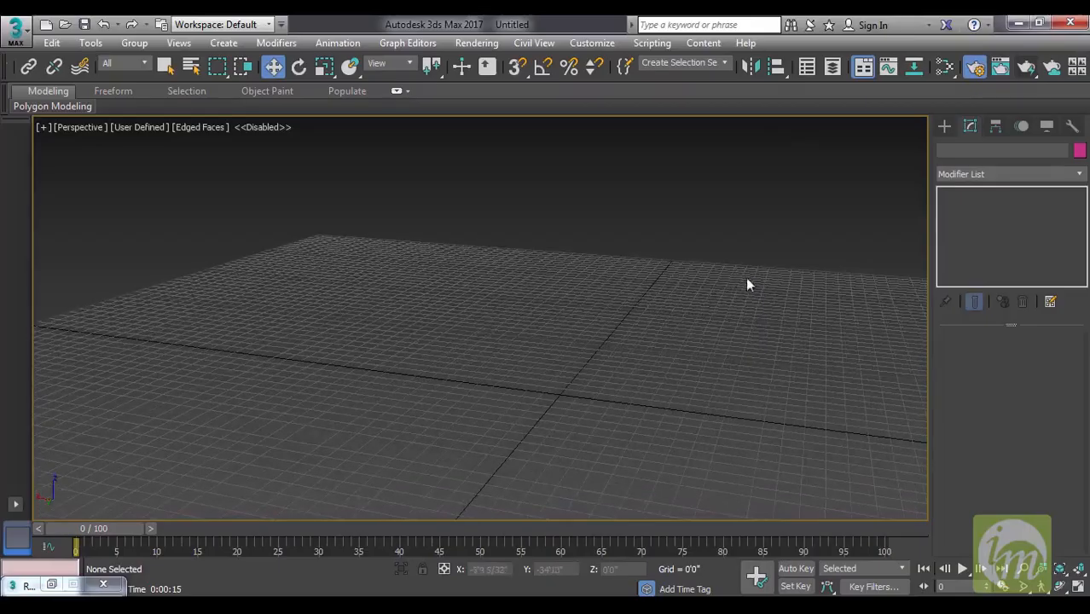
{"action": "middle_click_drag", "start_coordinate": [721, 325], "coordinate": [728, 329], "text": "alt"}
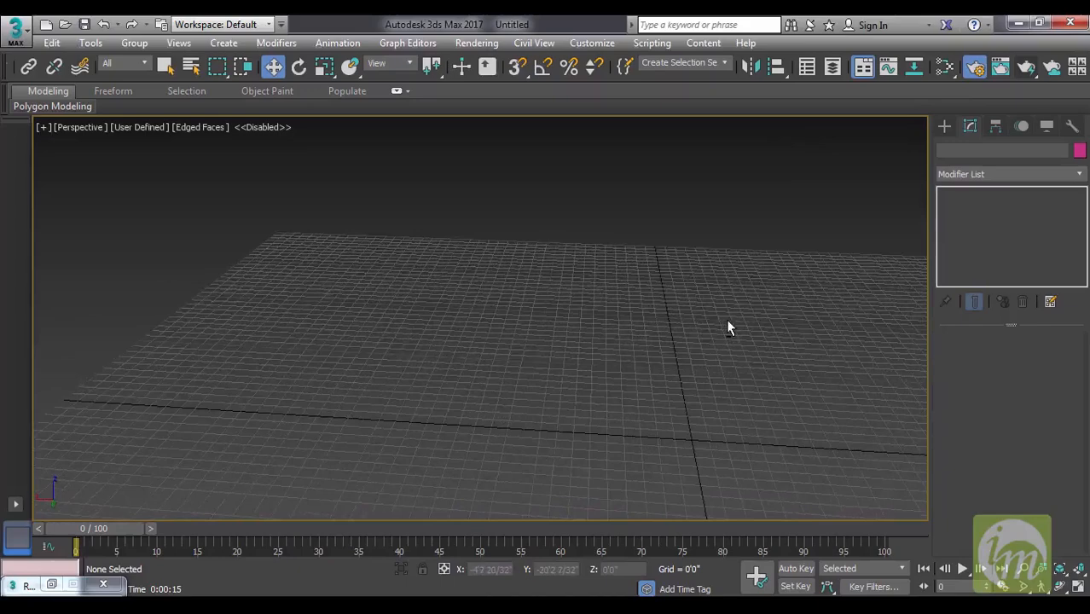
{"action": "middle_click_drag", "start_coordinate": [729, 328], "coordinate": [662, 309], "text": "alt"}
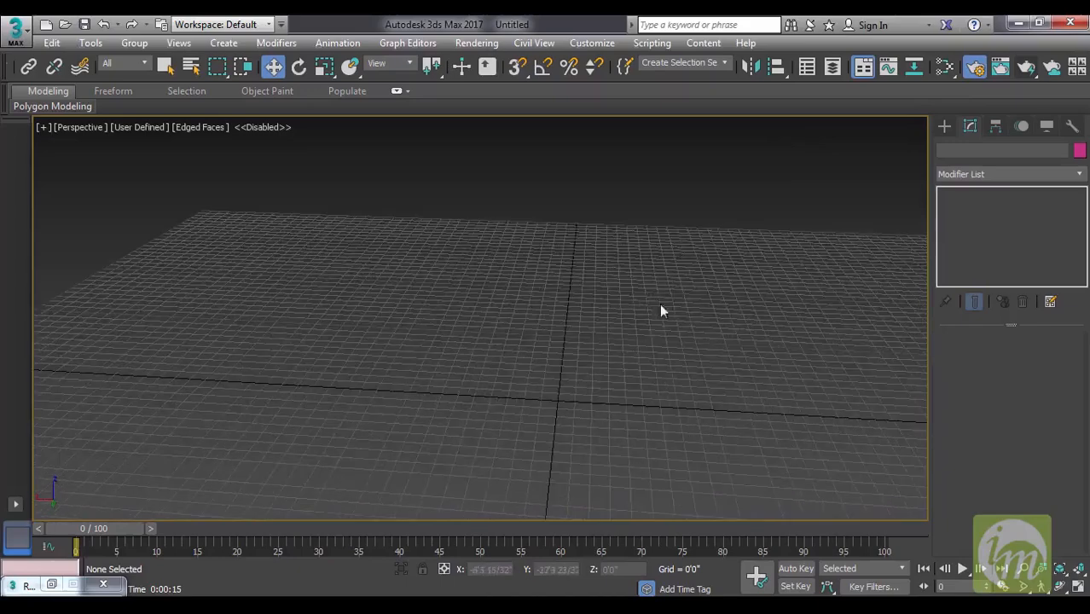
{"action": "left_click", "coordinate": [65, 24]}
{"action": "left_click", "coordinate": [544, 339]}
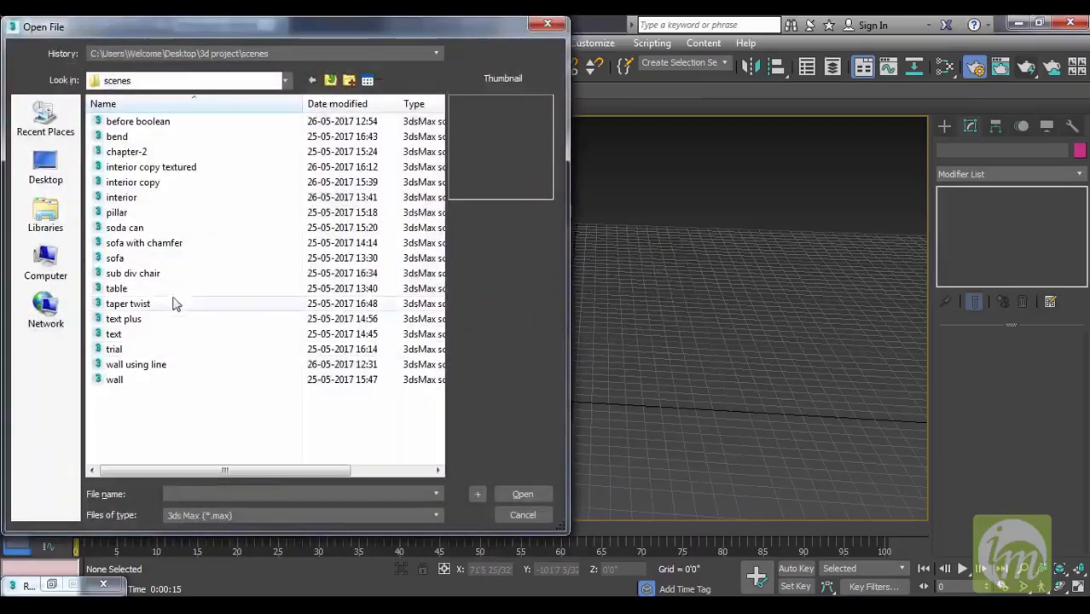
{"action": "left_click", "coordinate": [147, 168]}
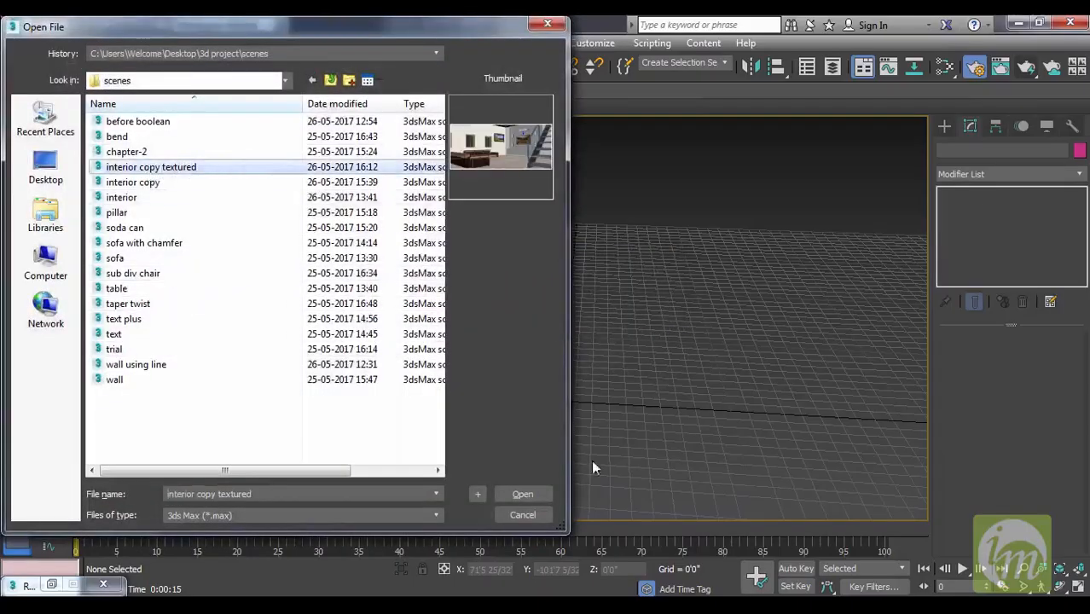
{"action": "left_click", "coordinate": [537, 495]}
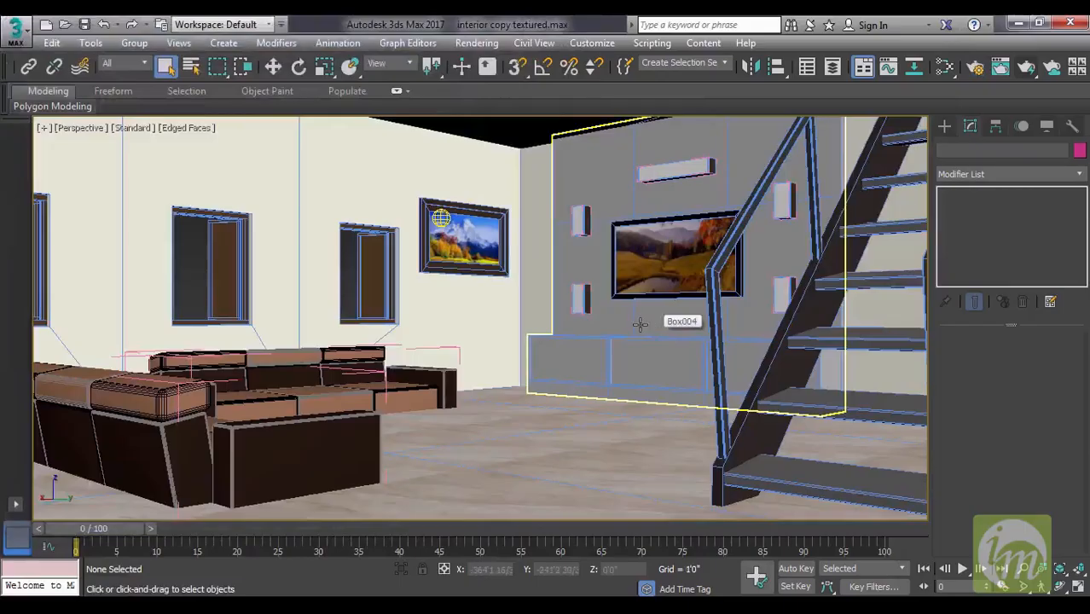
Delete the existing photometric light in front of the mountain picture.
{"action": "left_click", "coordinate": [443, 220]}
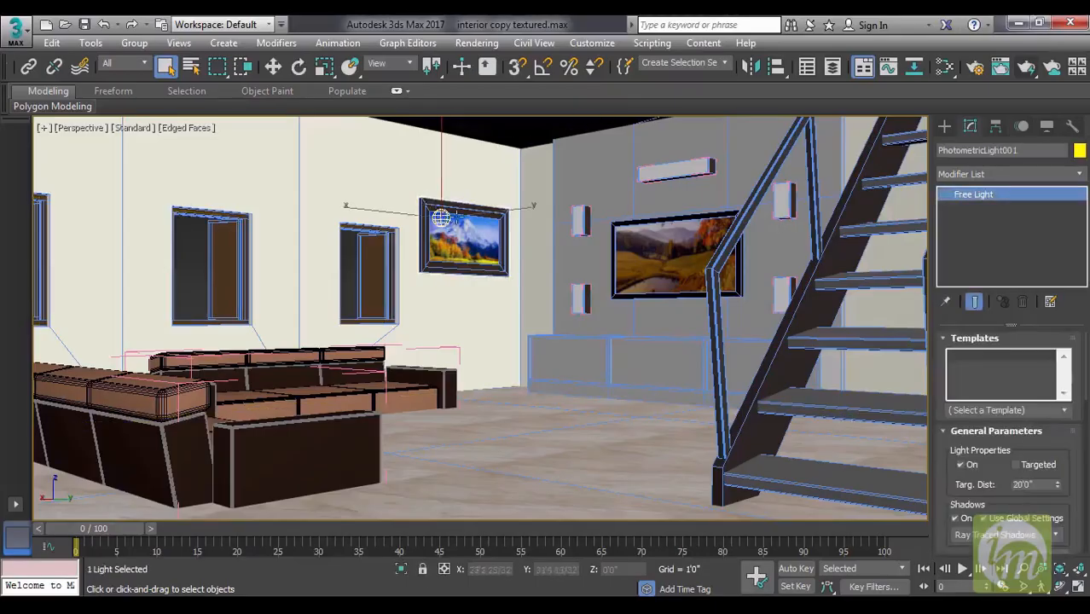
{"action": "key", "text": "Delete"}
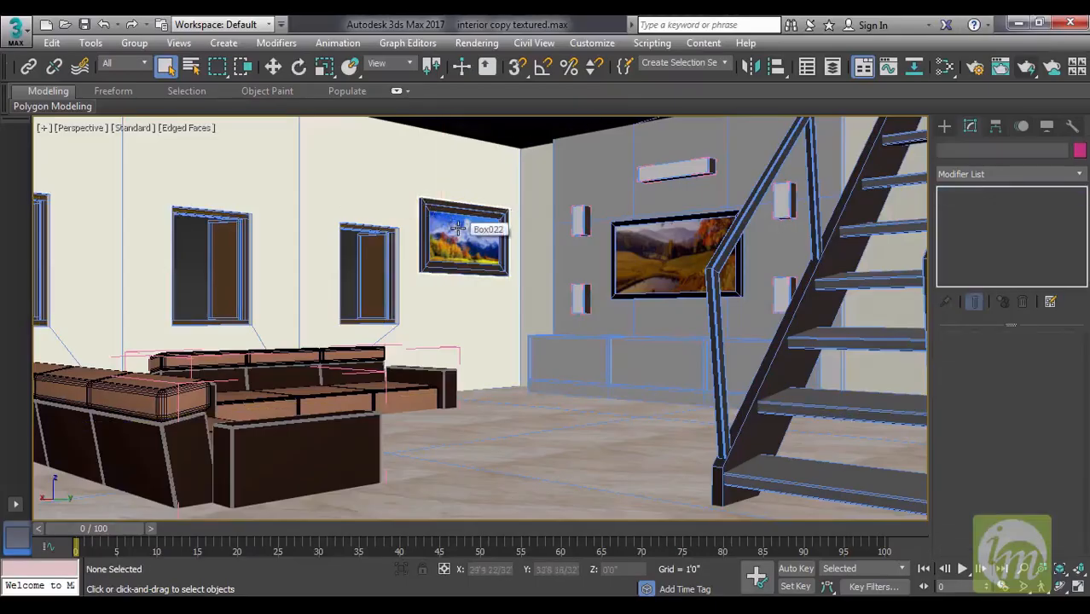
Place a photometric Free Light on the floor beside the sofas and raise it to a Z height of about 3'1 20/32".
{"action": "left_click", "coordinate": [945, 127]}
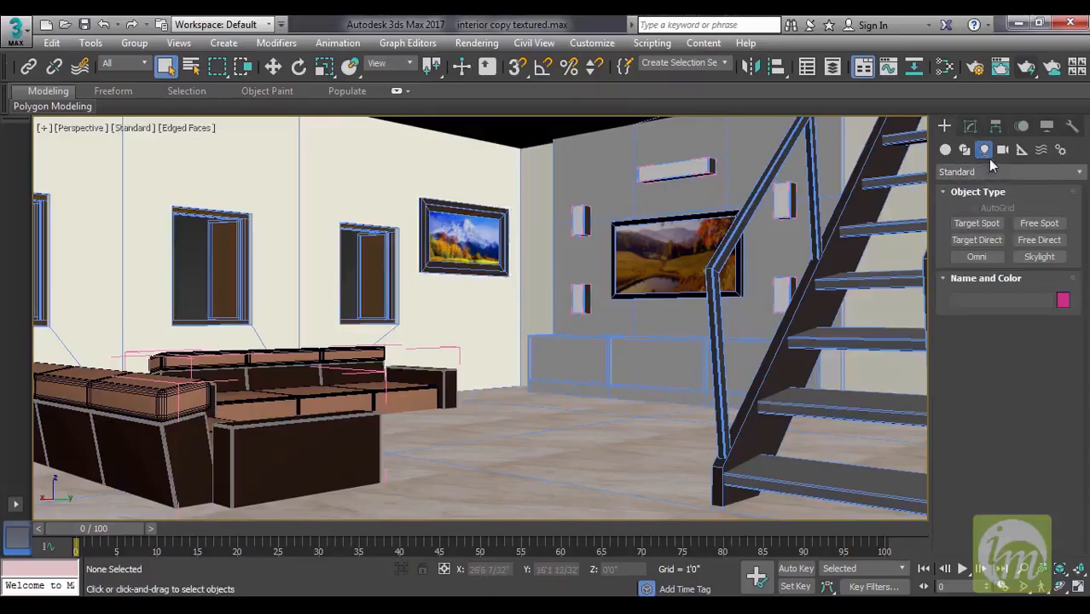
{"action": "left_click", "coordinate": [983, 174]}
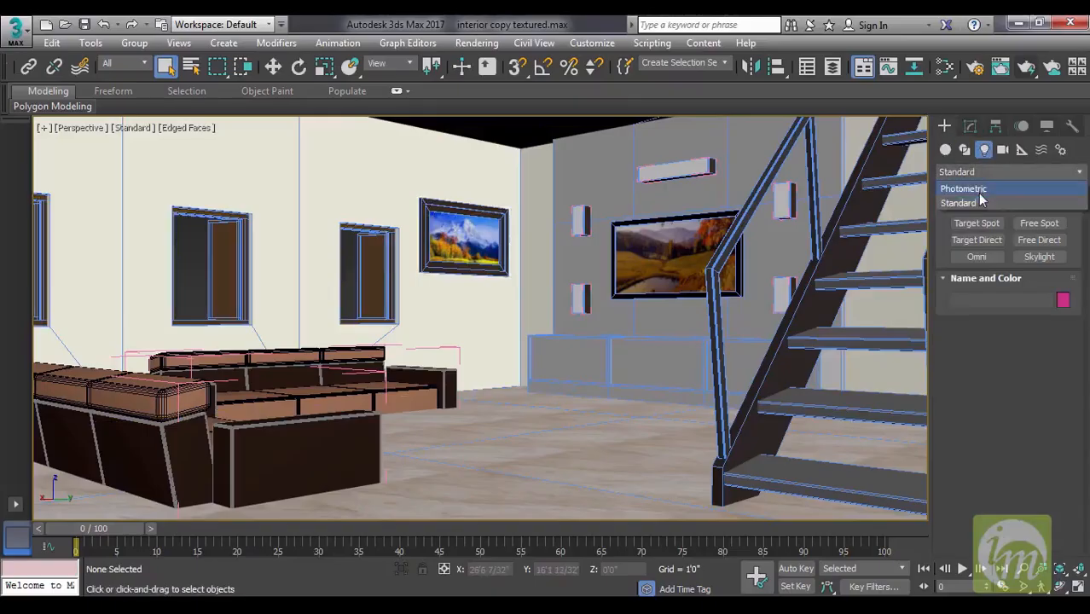
{"action": "left_click", "coordinate": [982, 189]}
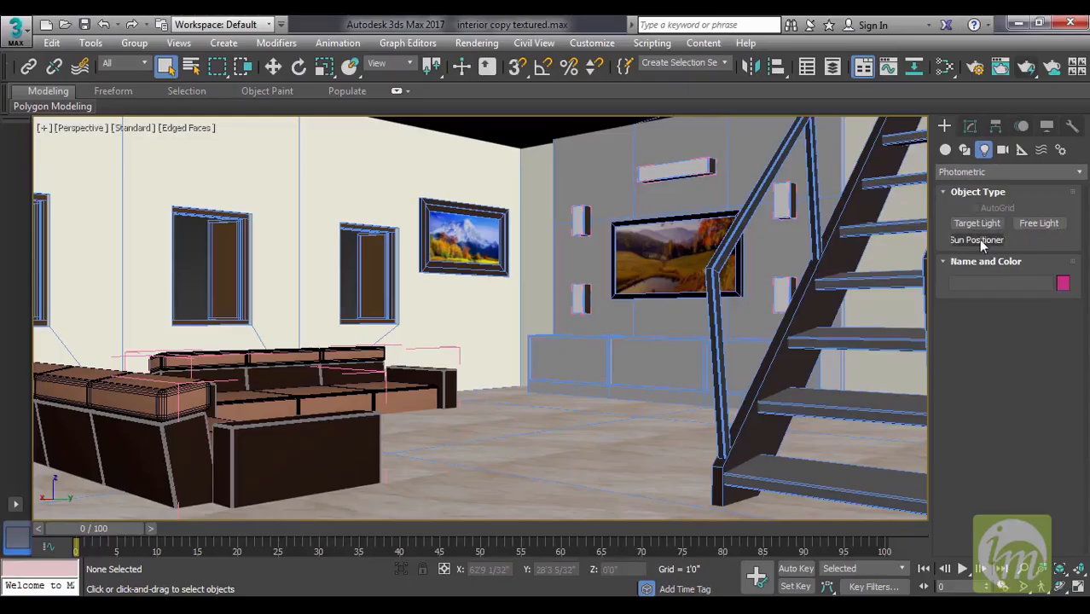
{"action": "left_click", "coordinate": [1037, 223]}
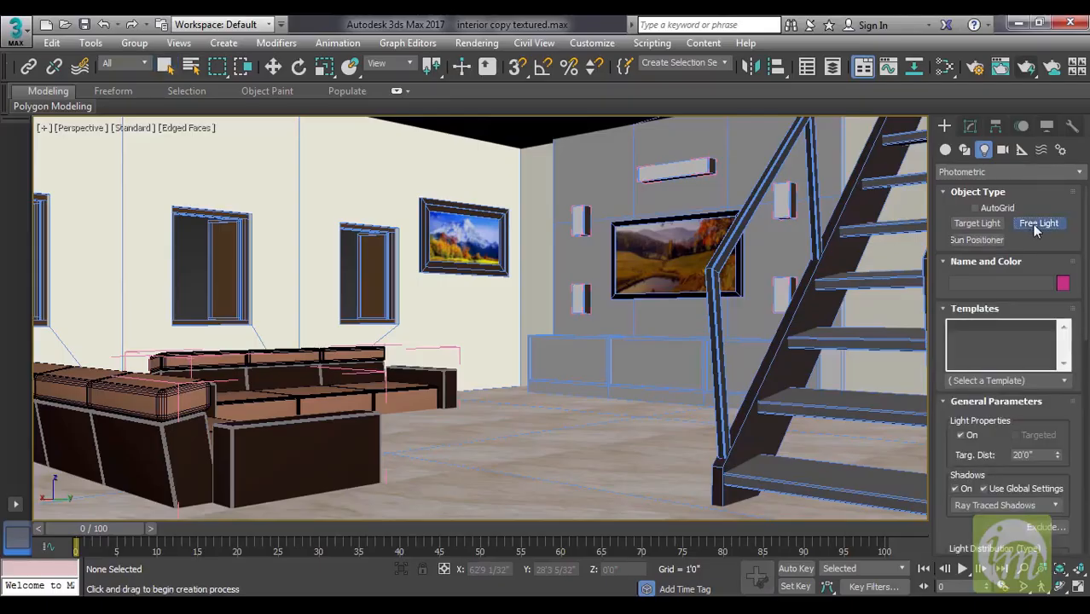
{"action": "left_click", "coordinate": [488, 412]}
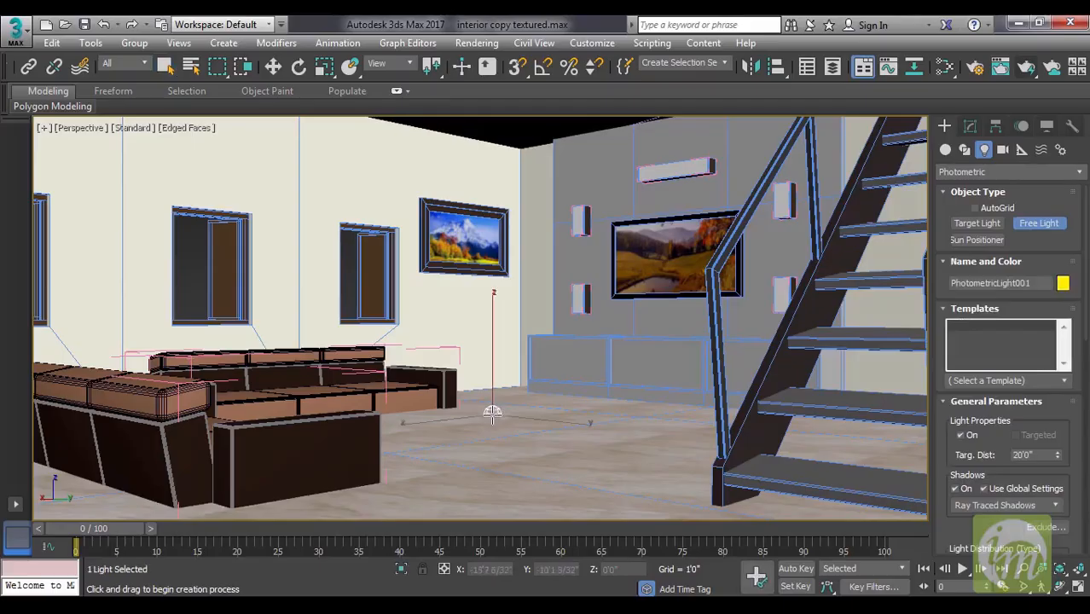
{"action": "right_click", "coordinate": [492, 388]}
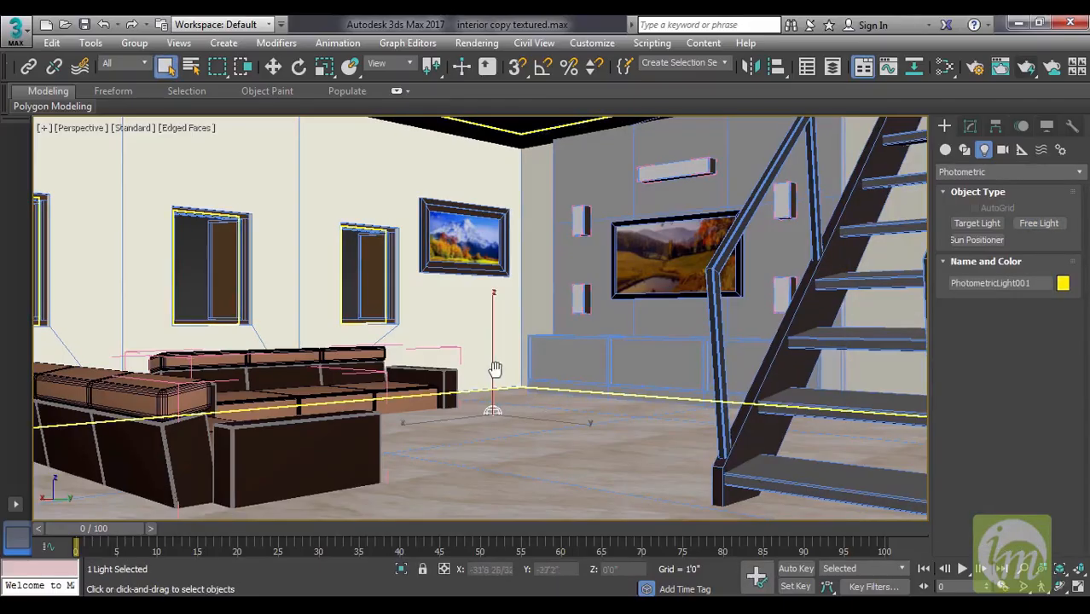
{"action": "key", "text": "w"}
{"action": "left_click_drag", "start_coordinate": [494, 293], "coordinate": [496, 222]}
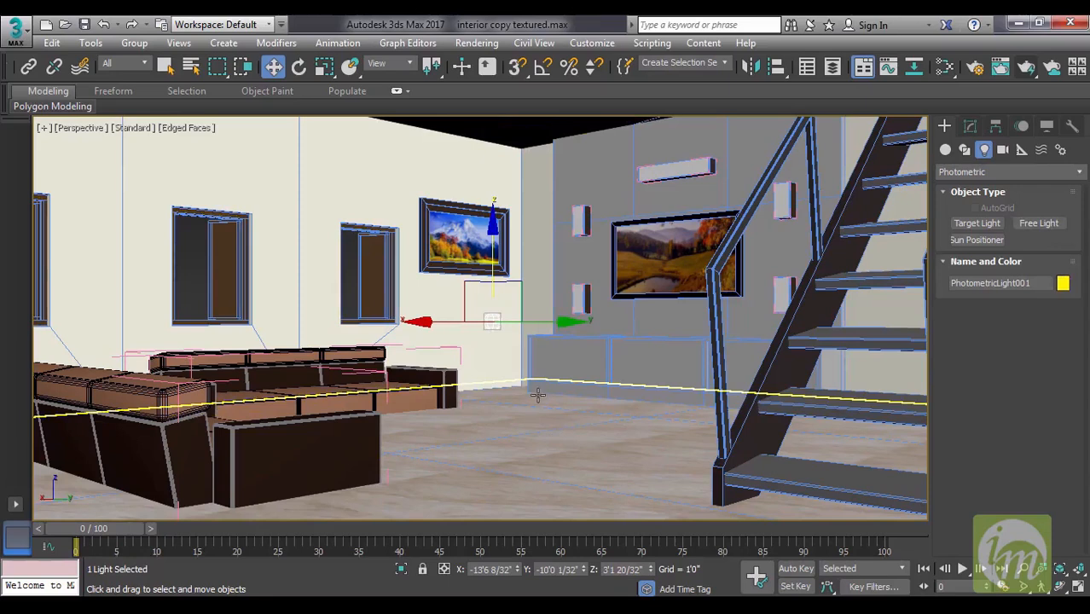
Set the perspective viewport to illuminate with scene lights and enable shadows in it.
{"action": "left_click", "coordinate": [132, 128]}
{"action": "mouse_move", "coordinate": [245, 221]}
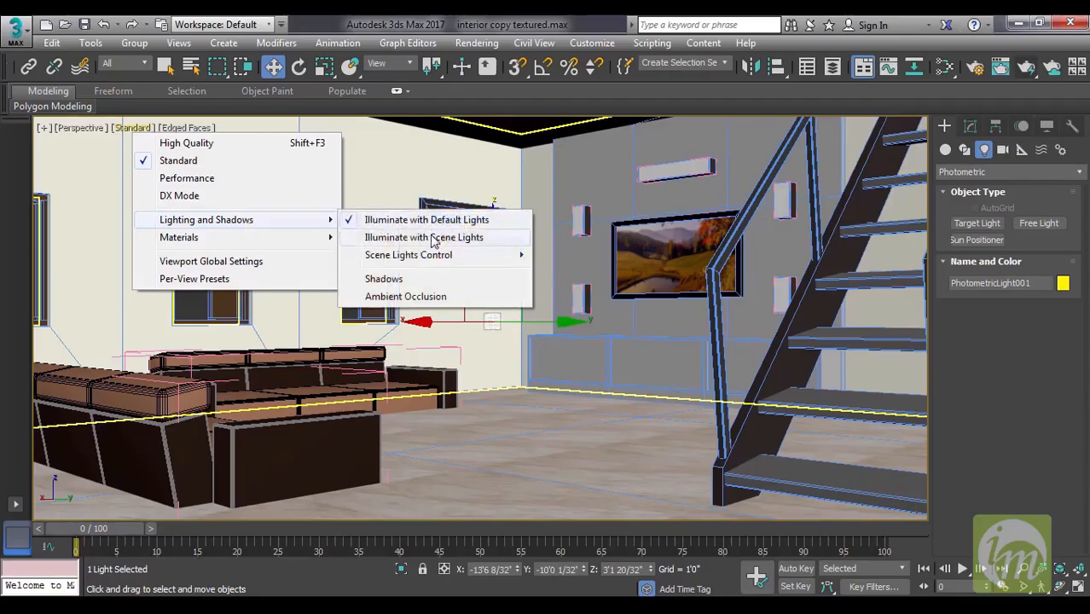
{"action": "left_click", "coordinate": [435, 239]}
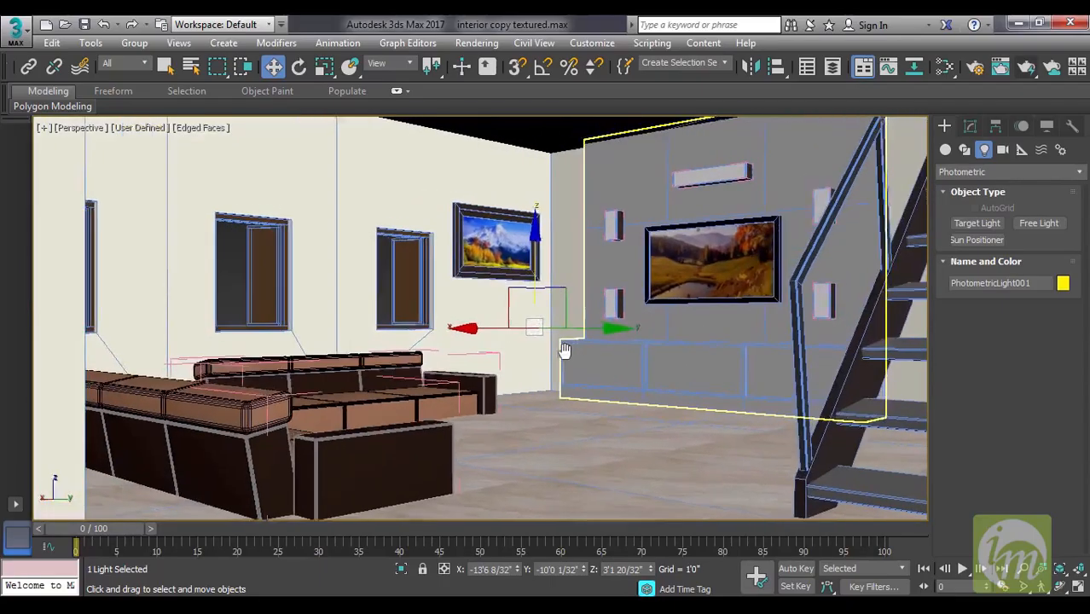
{"action": "left_click", "coordinate": [128, 128]}
{"action": "mouse_move", "coordinate": [260, 243]}
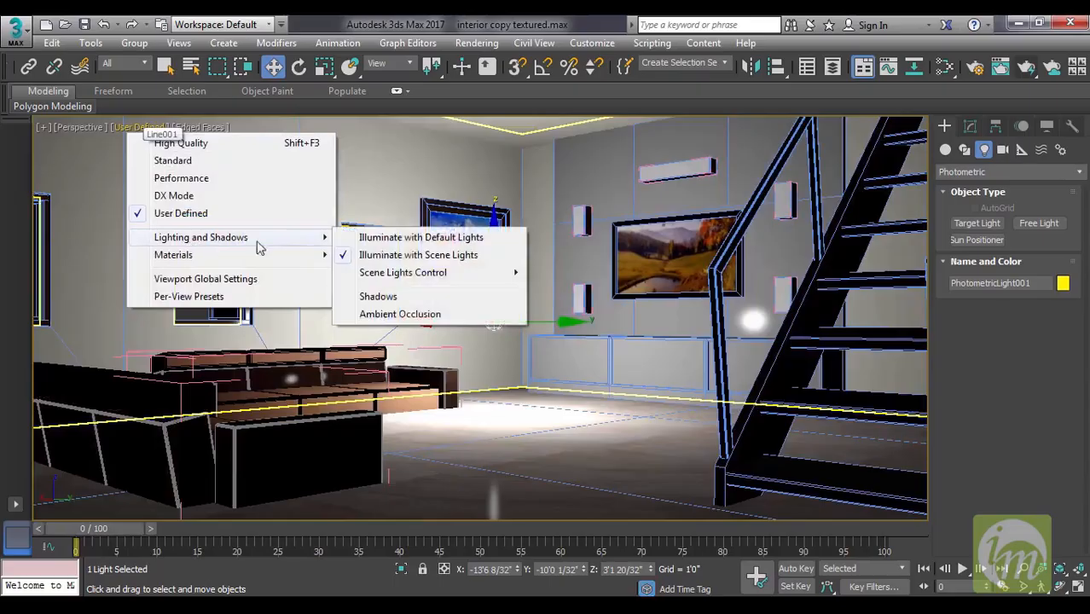
{"action": "left_click", "coordinate": [402, 298]}
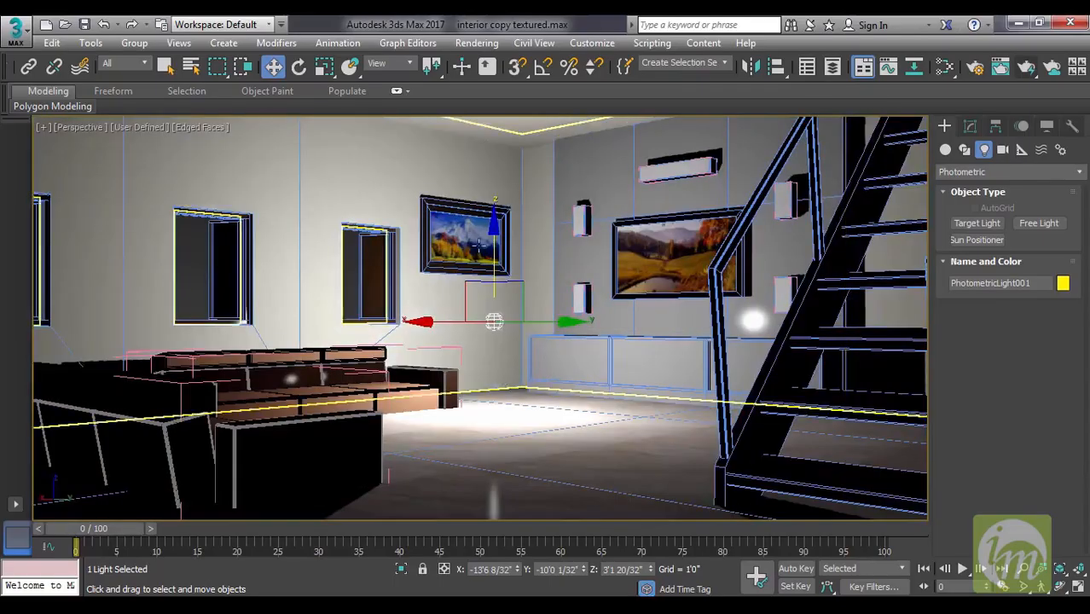
Raise the free light towards the ceiling to a Z height of about 8'11 14/32".
{"action": "left_click_drag", "start_coordinate": [497, 219], "coordinate": [546, 137]}
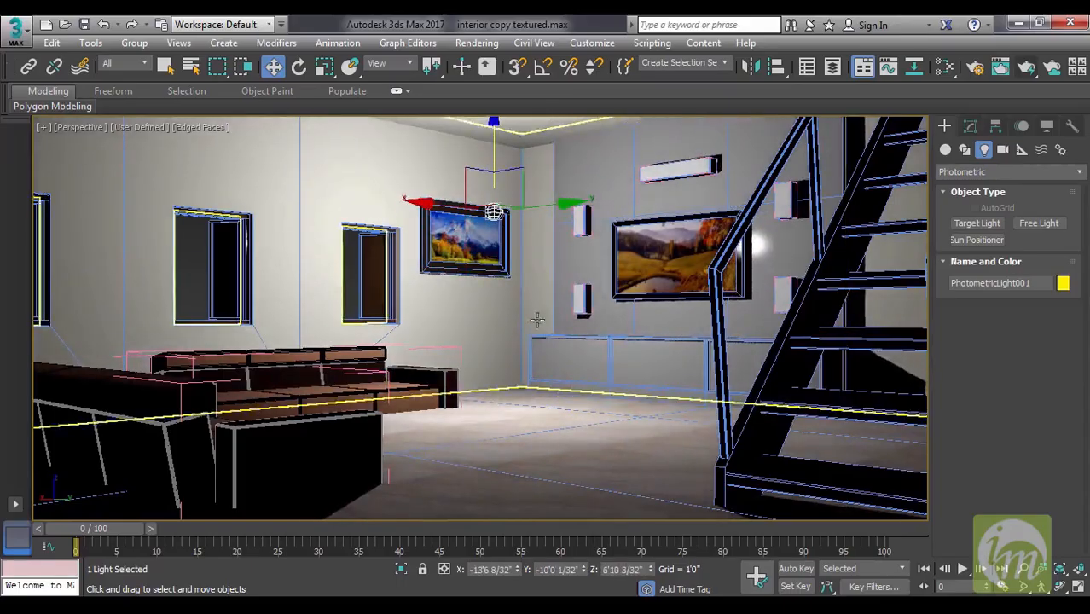
{"action": "left_click_drag", "start_coordinate": [493, 147], "coordinate": [507, 80]}
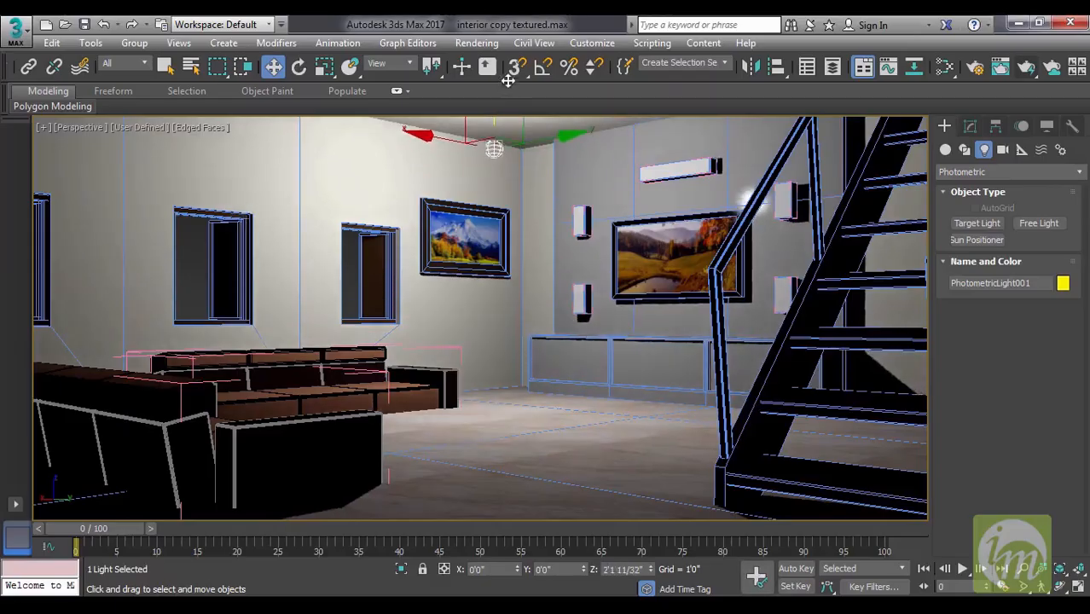
Apply the 35W Halogen Bulb template to the free light.
{"action": "left_click", "coordinate": [969, 127]}
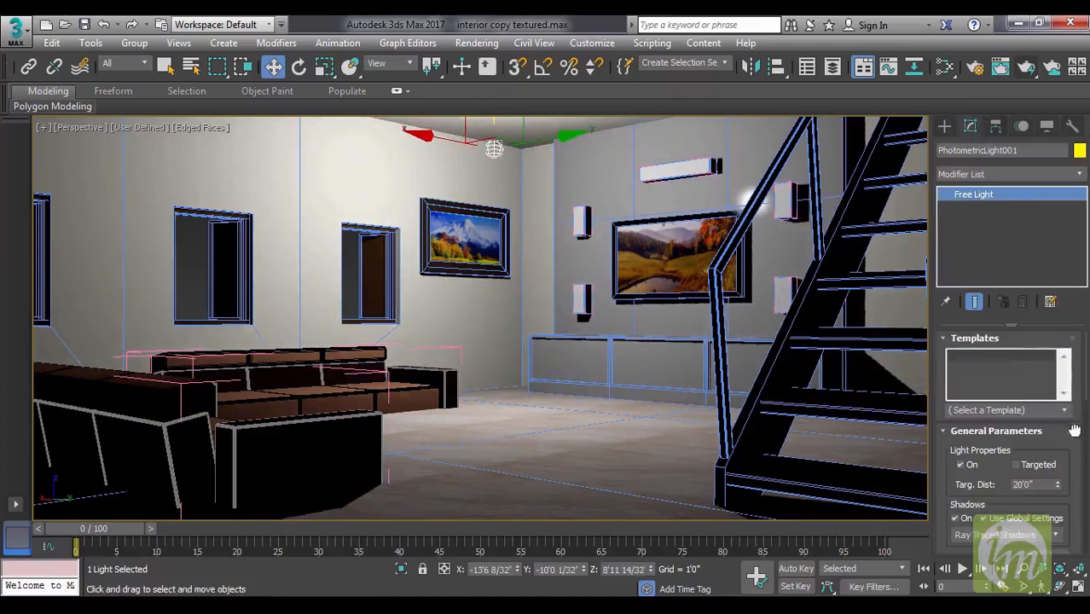
{"action": "scroll", "coordinate": [1074, 444], "scroll_direction": "down", "scroll_amount": 1}
{"action": "scroll", "coordinate": [1074, 444], "scroll_direction": "up", "scroll_amount": 1}
{"action": "left_click", "coordinate": [1067, 411]}
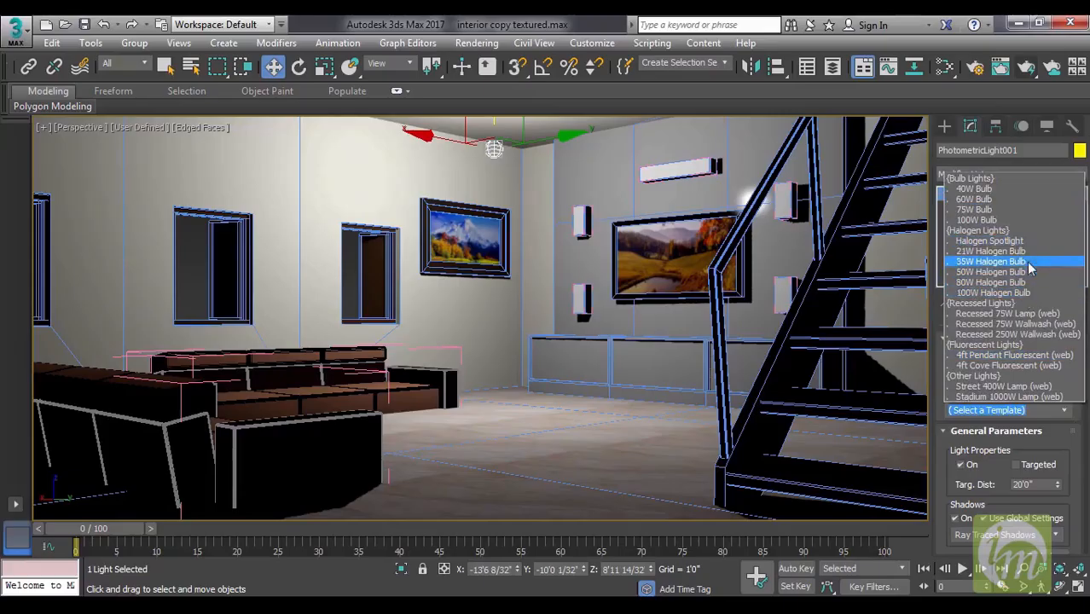
{"action": "left_click", "coordinate": [992, 262]}
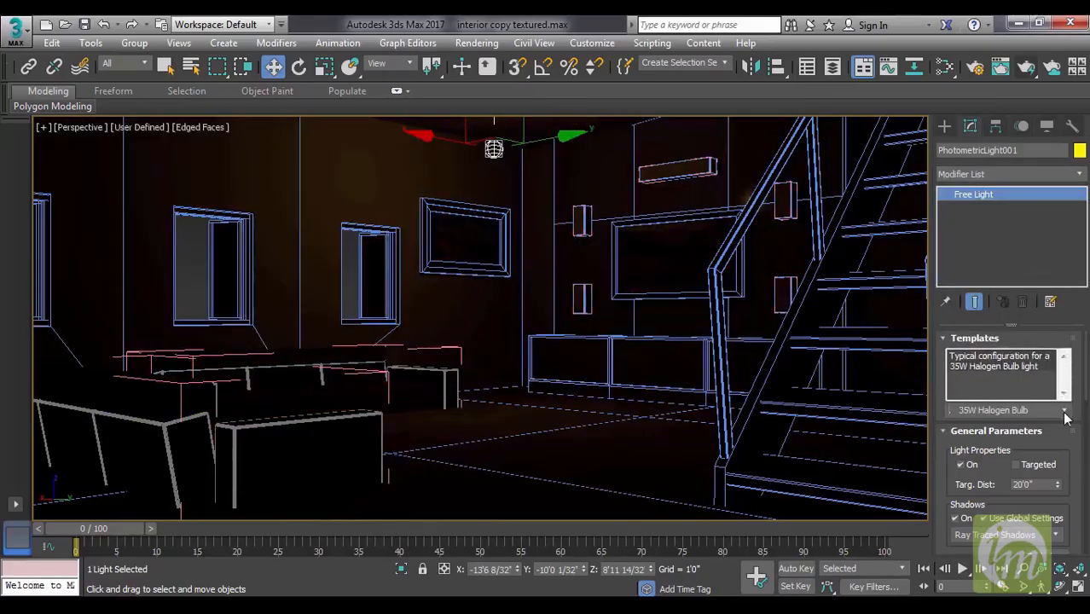
Try the Recessed 75W Wallwash (web) and 4ft Cove Fluorescent (web) templates on the free light.
{"action": "left_click", "coordinate": [994, 411]}
{"action": "left_click", "coordinate": [991, 324]}
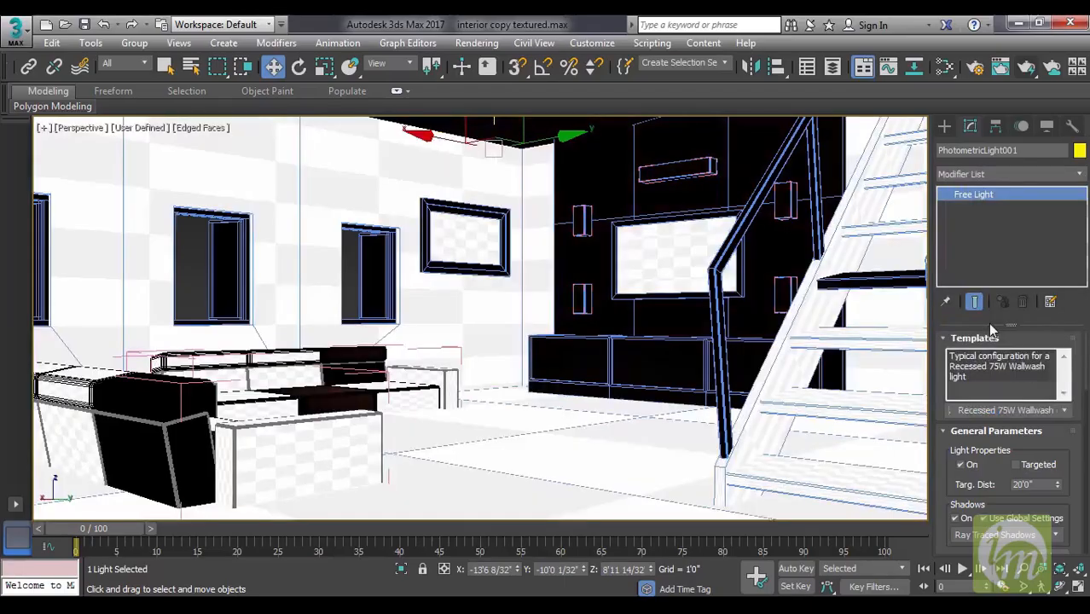
{"action": "left_click", "coordinate": [1066, 411]}
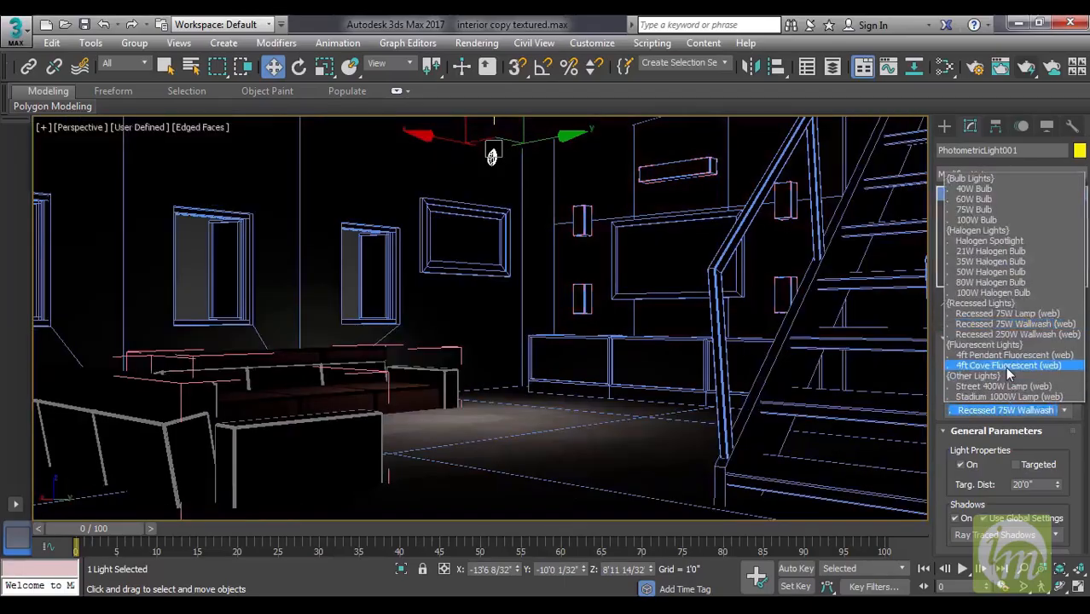
{"action": "left_click", "coordinate": [1009, 367]}
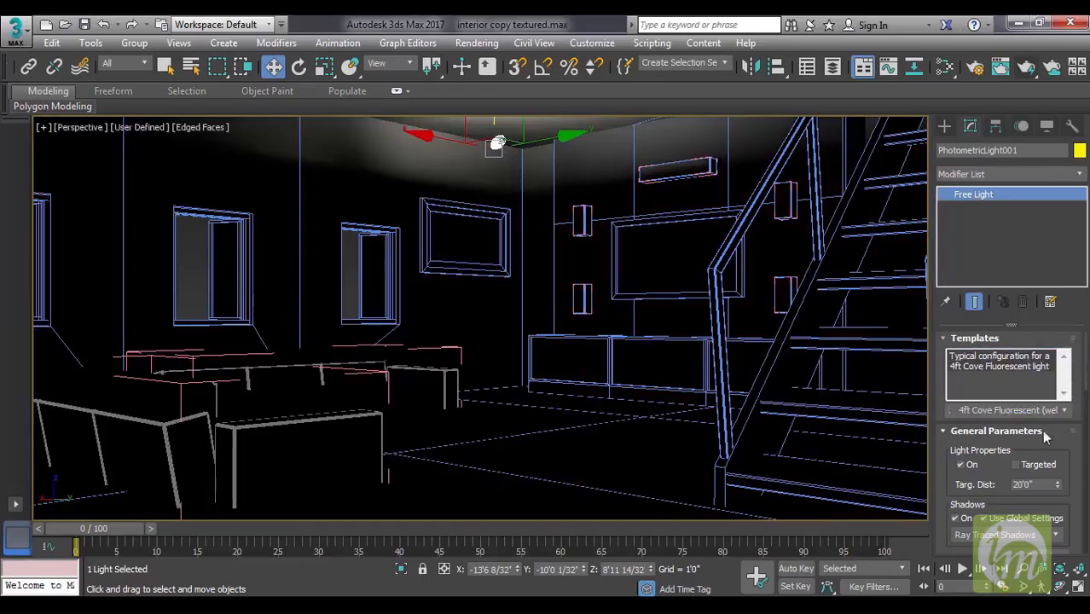
Try the 75W Bulb template on the free light, and switch it to the 40W Bulb template.
{"action": "left_click", "coordinate": [1065, 413]}
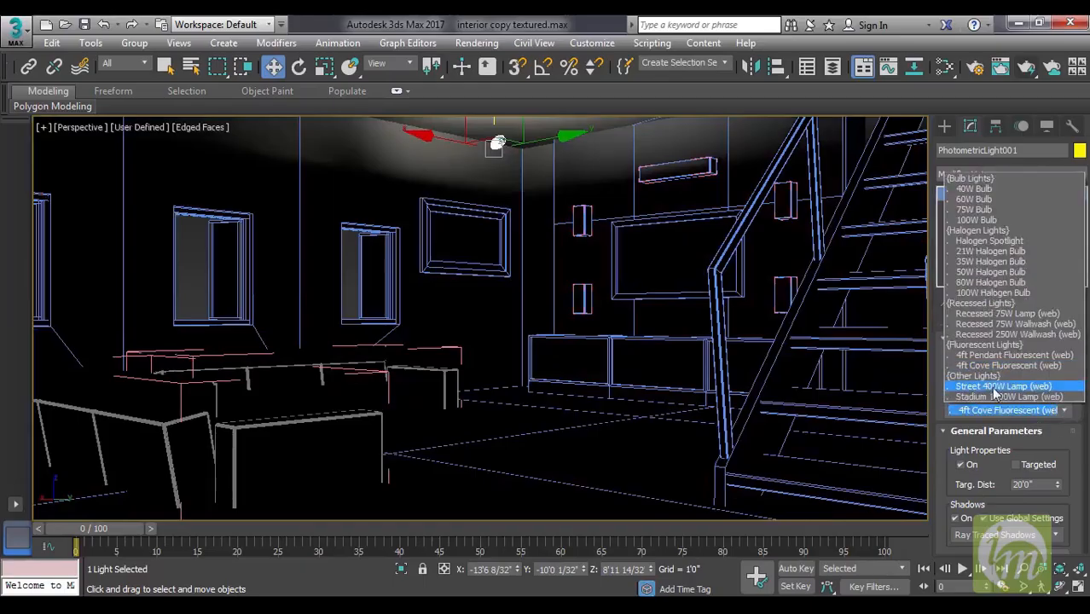
{"action": "left_click", "coordinate": [1066, 412]}
{"action": "left_click", "coordinate": [1066, 413]}
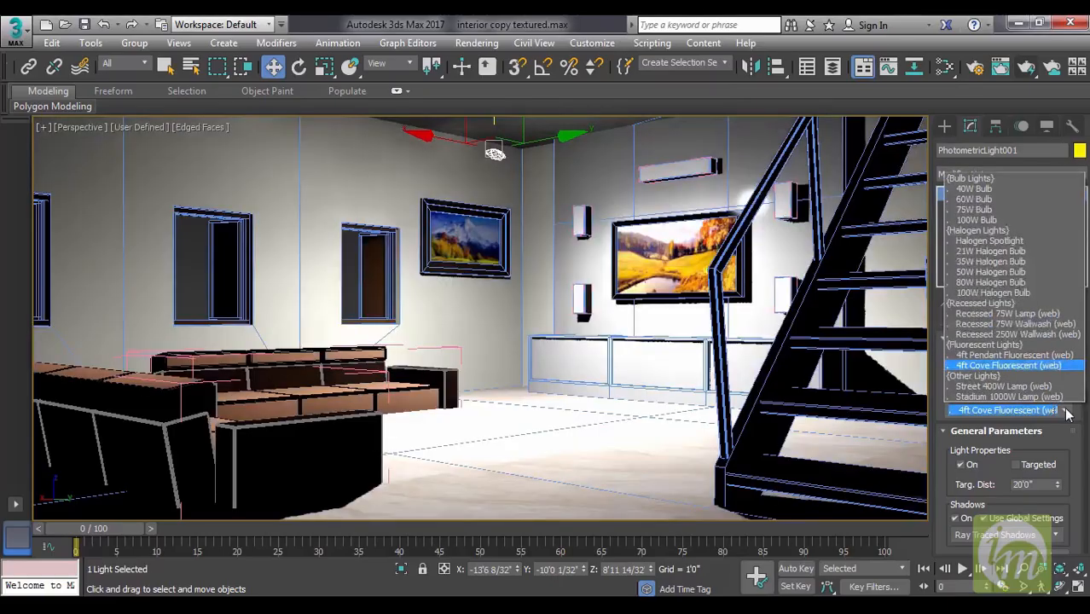
{"action": "left_click", "coordinate": [992, 208]}
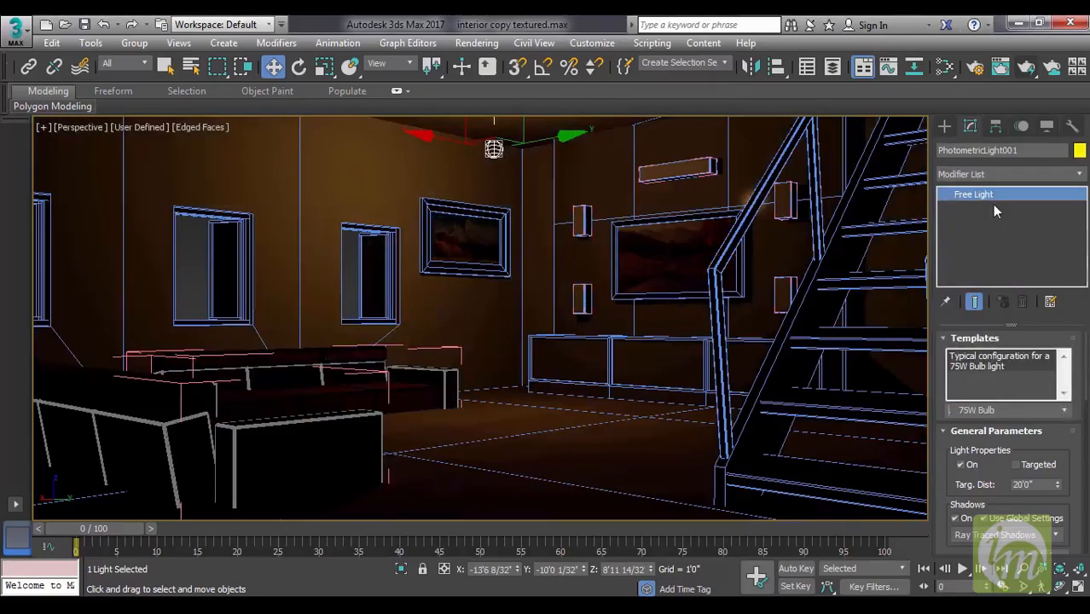
{"action": "left_click", "coordinate": [1064, 410]}
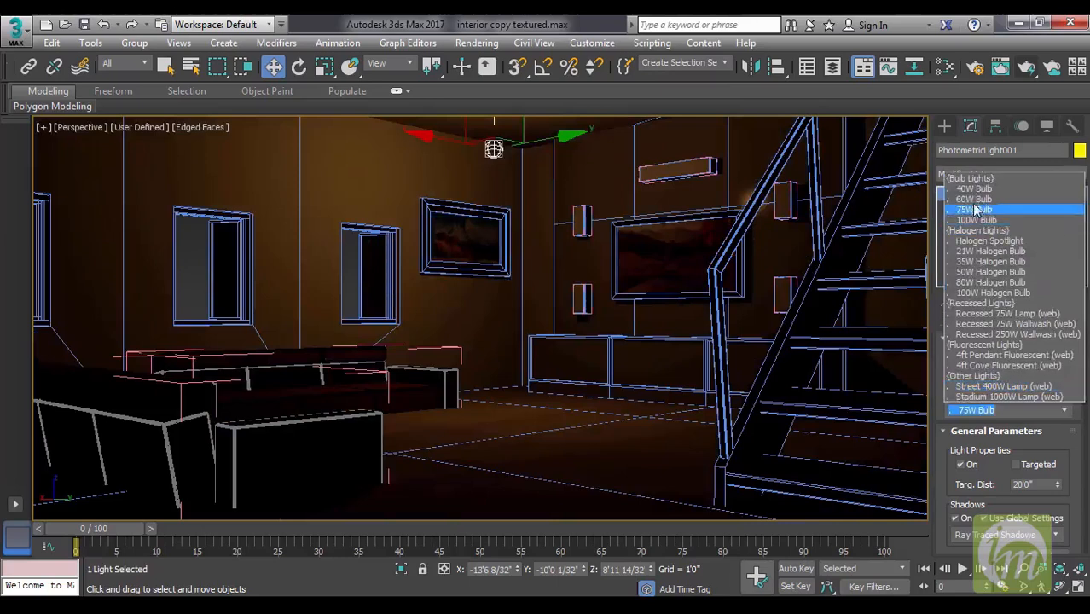
{"action": "left_click", "coordinate": [988, 195]}
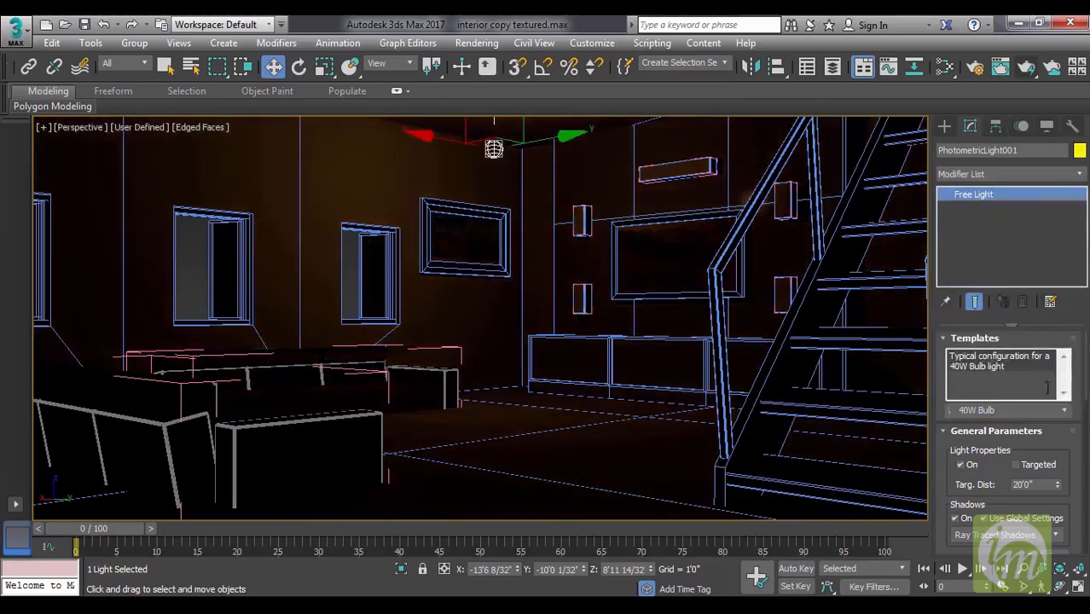
Try the 35W Halogen Bulb template on the free light, and switch it to the 80W Halogen Bulb template.
{"action": "left_click", "coordinate": [1063, 412]}
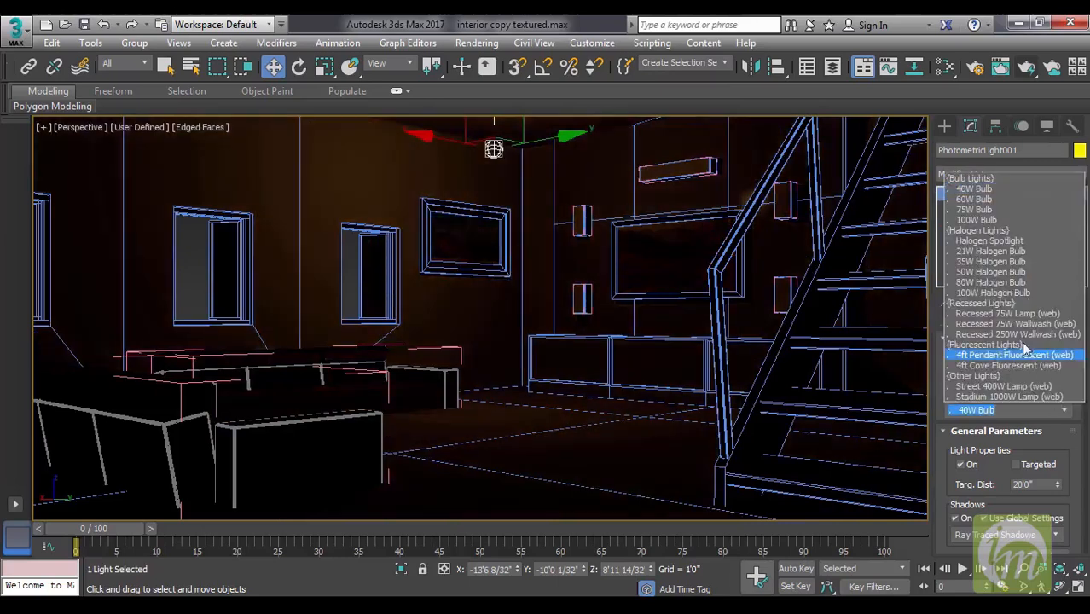
{"action": "left_click", "coordinate": [1005, 268]}
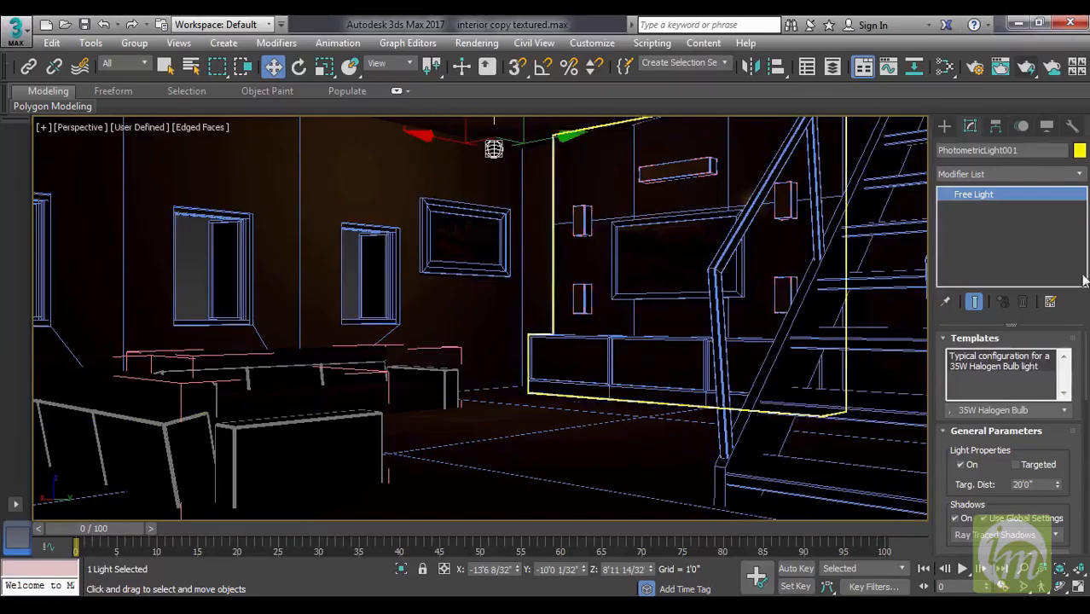
{"action": "left_click", "coordinate": [1065, 411]}
{"action": "left_click", "coordinate": [985, 281]}
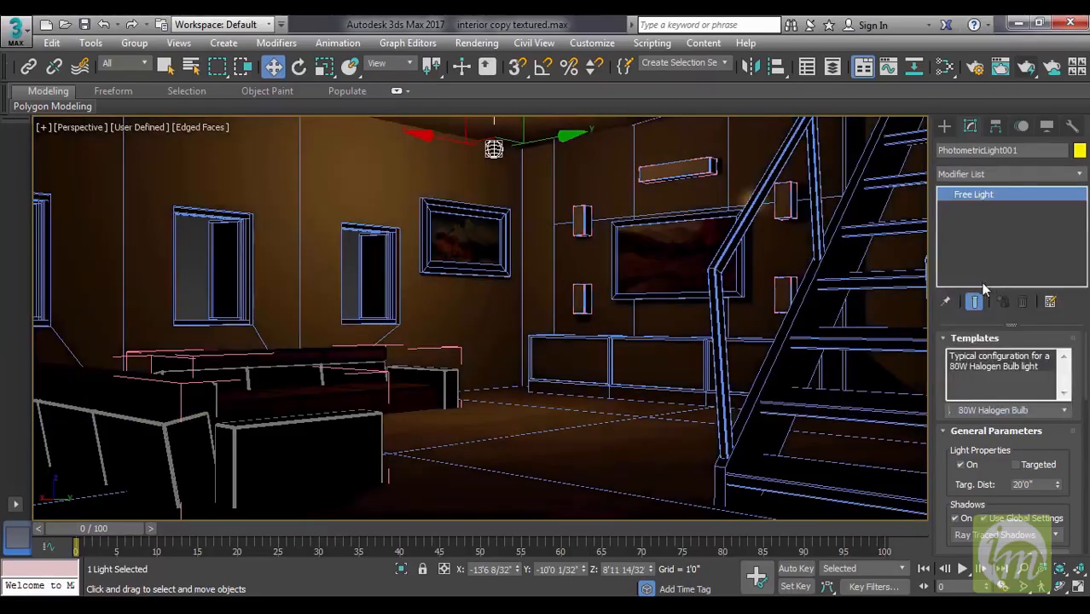
Render the perspective view with the free light, continuing past the missing map coordinates, and close the rendered frame.
{"action": "left_click", "coordinate": [1027, 67]}
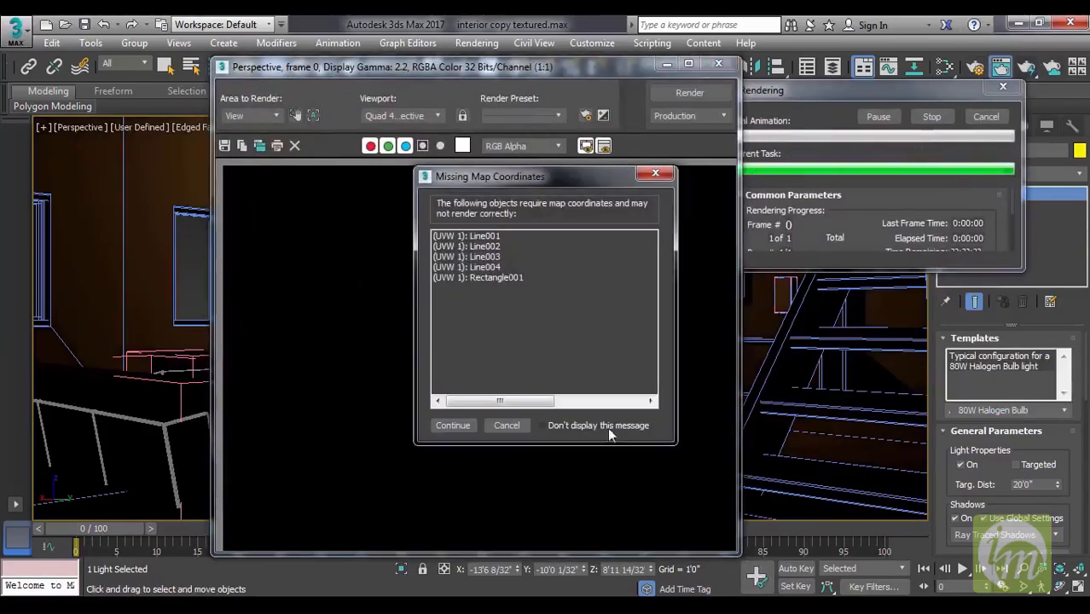
{"action": "left_click", "coordinate": [466, 425]}
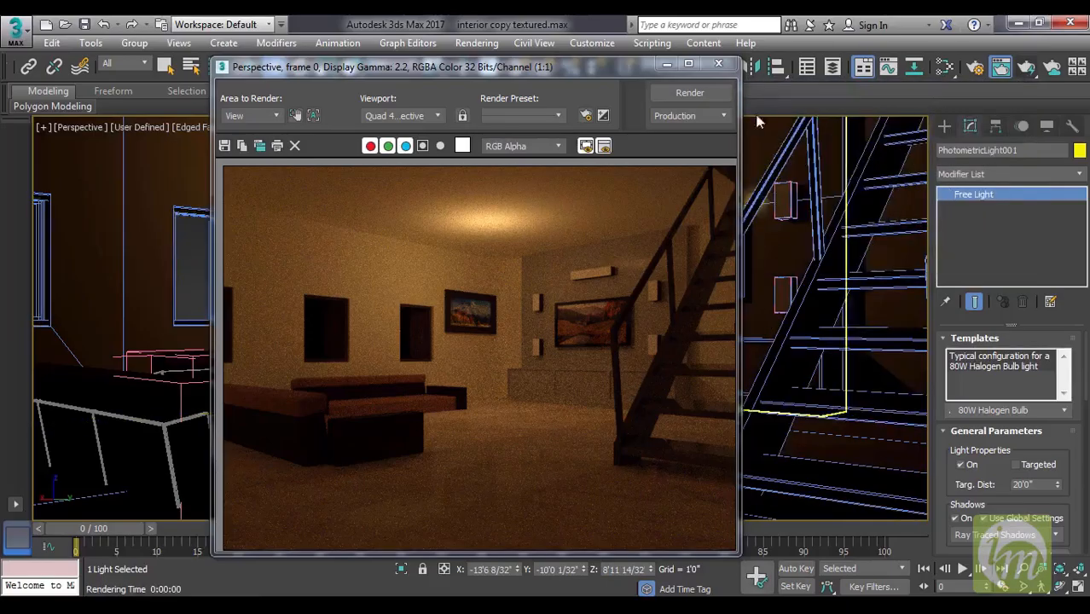
{"action": "left_click", "coordinate": [718, 64]}
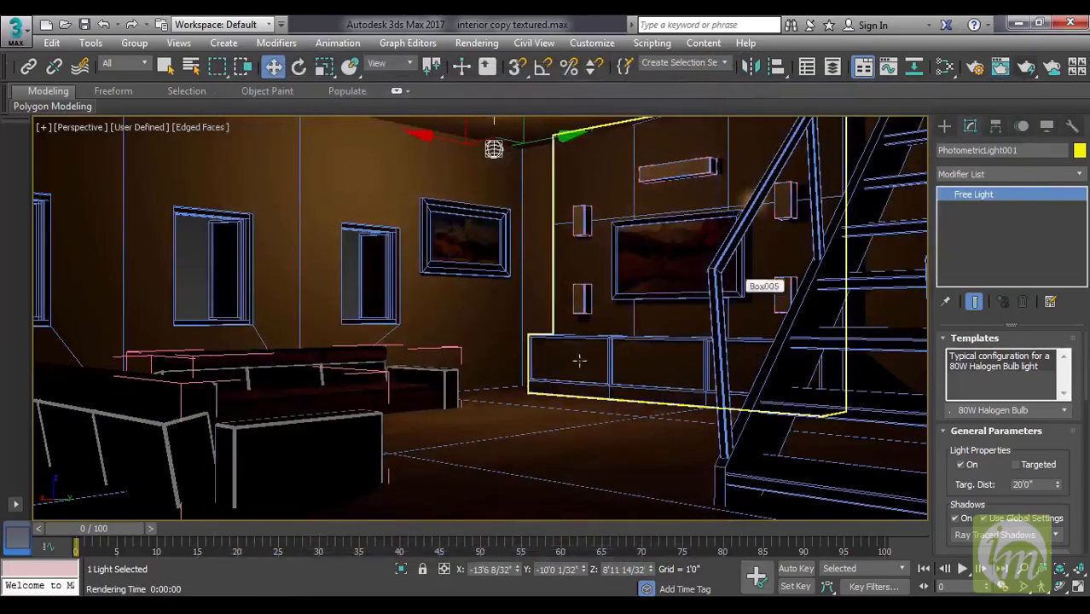
Select the TV wall unit and load its assigned material into the Slate Material Editor.
{"action": "left_click", "coordinate": [573, 356]}
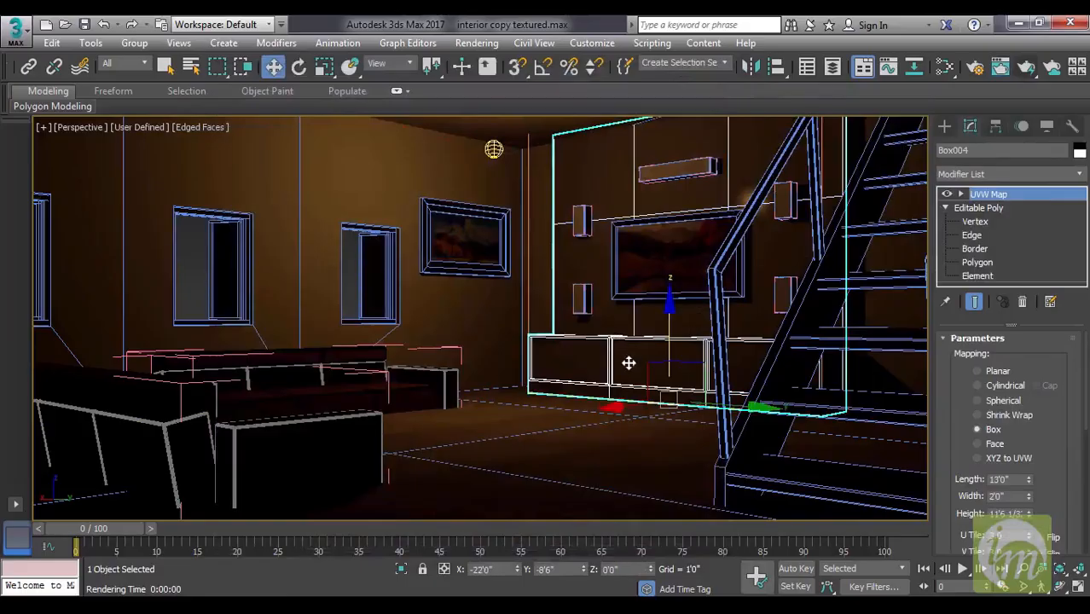
{"action": "key", "text": "m"}
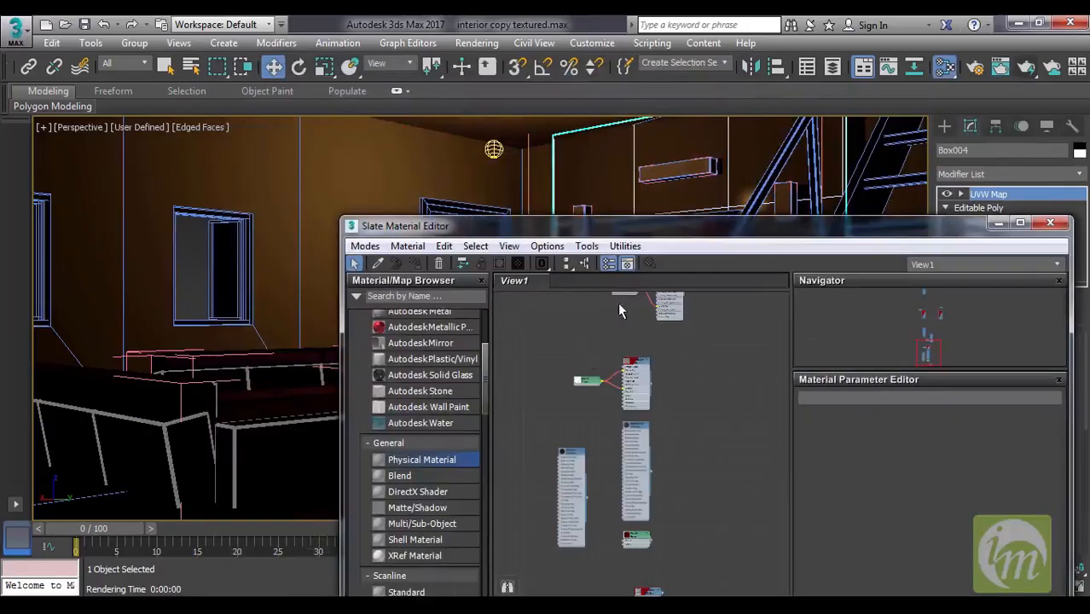
{"action": "left_click_drag", "start_coordinate": [640, 234], "coordinate": [636, 276]}
{"action": "left_click", "coordinate": [404, 288]}
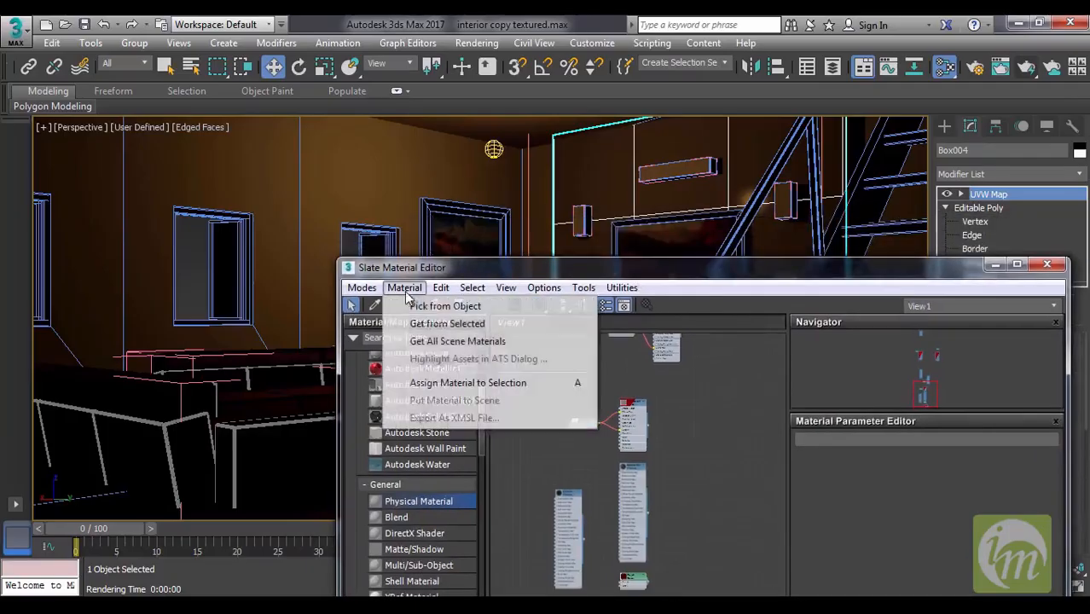
{"action": "left_click", "coordinate": [454, 328]}
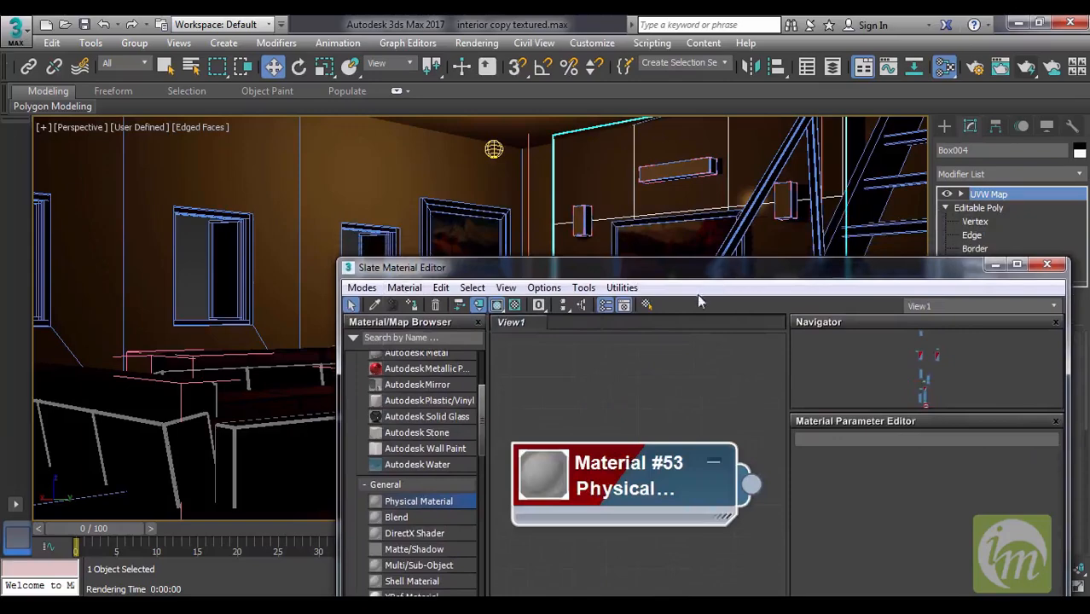
Enlarge the preview of the wall unit's material and open its parameters, arranging the node with room for a map.
{"action": "left_click_drag", "start_coordinate": [687, 273], "coordinate": [493, 202]}
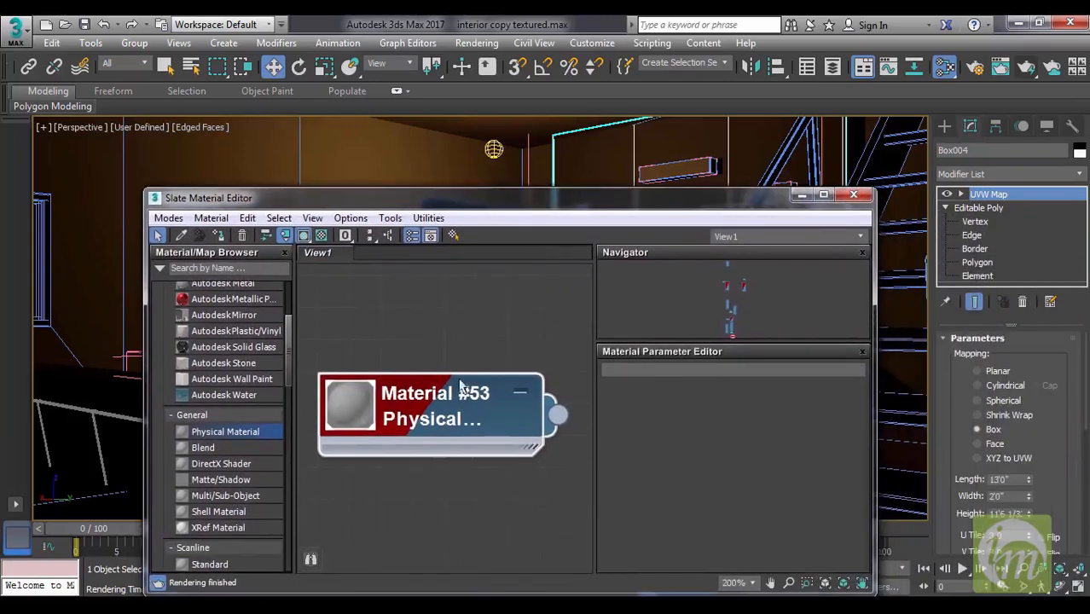
{"action": "double_click", "coordinate": [361, 409]}
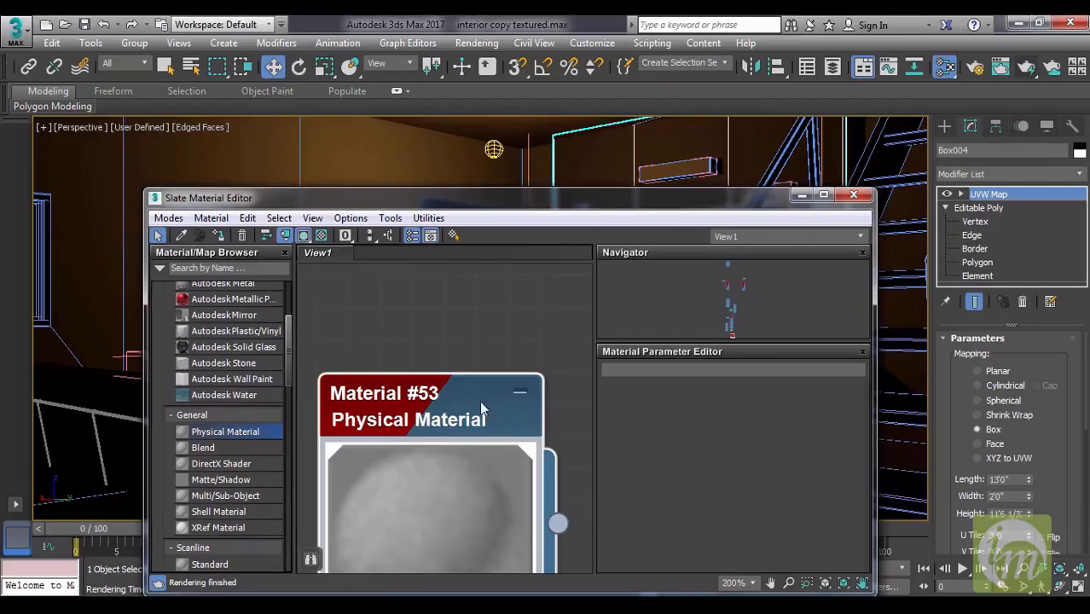
{"action": "double_click", "coordinate": [480, 400]}
{"action": "double_click", "coordinate": [683, 197]}
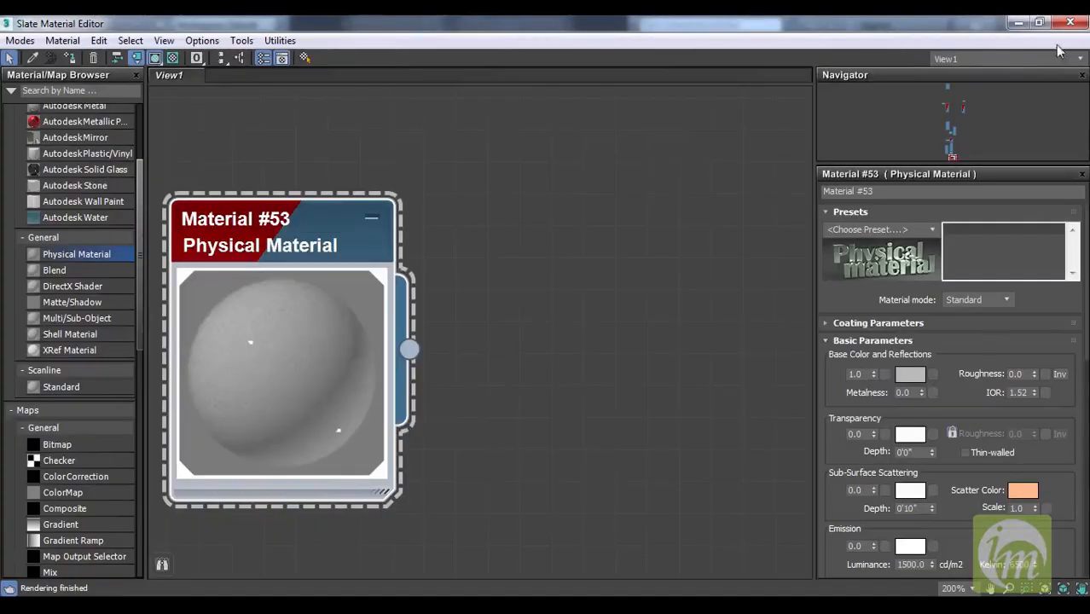
{"action": "left_click", "coordinate": [1039, 22]}
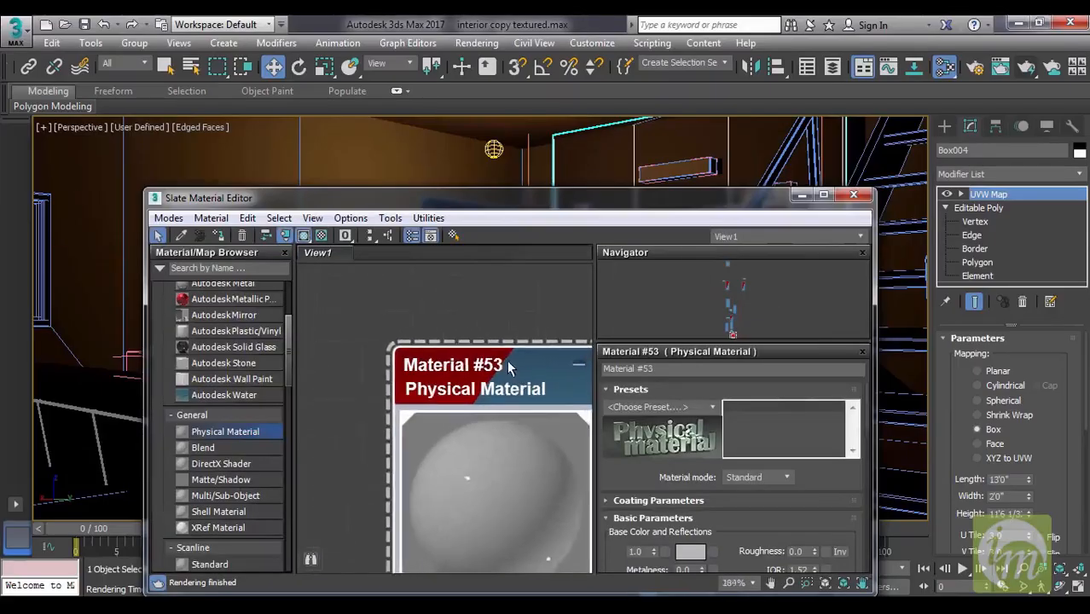
{"action": "scroll", "coordinate": [507, 363], "scroll_direction": "down", "scroll_amount": 5}
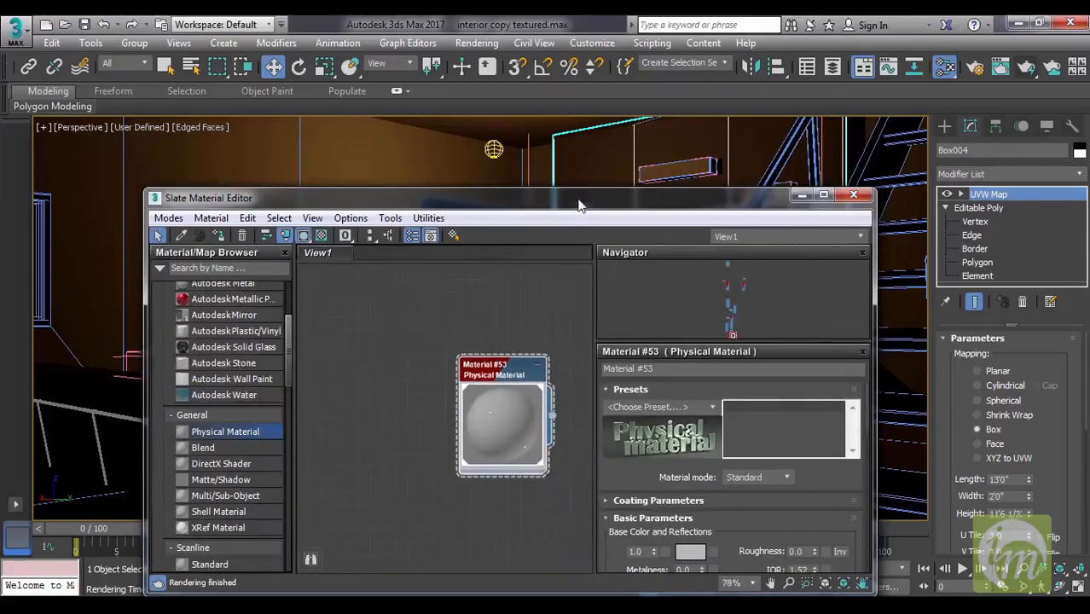
{"action": "left_click_drag", "start_coordinate": [578, 206], "coordinate": [538, 199]}
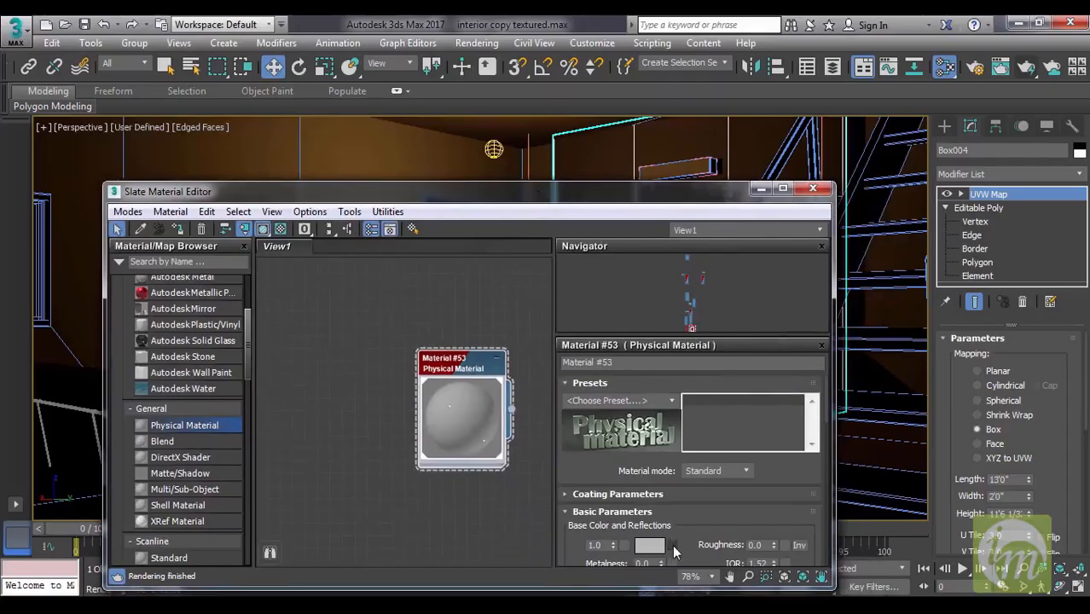
{"action": "left_click_drag", "start_coordinate": [464, 373], "coordinate": [451, 376]}
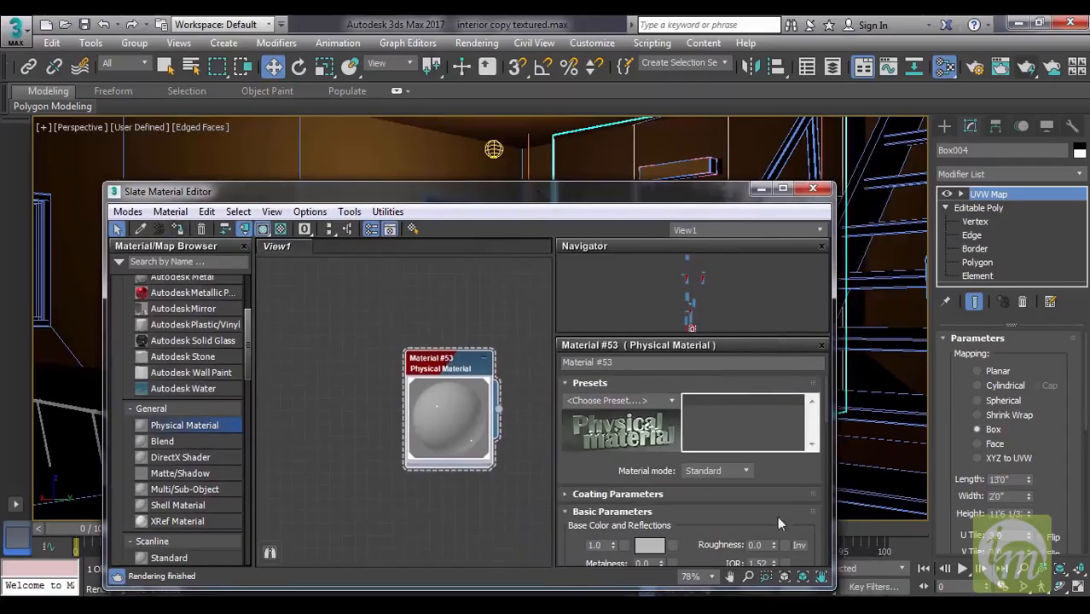
Assign the seamless-wood-texture-free-40 bitmap as the material's base color map, and minimize the material editor.
{"action": "left_click", "coordinate": [673, 545]}
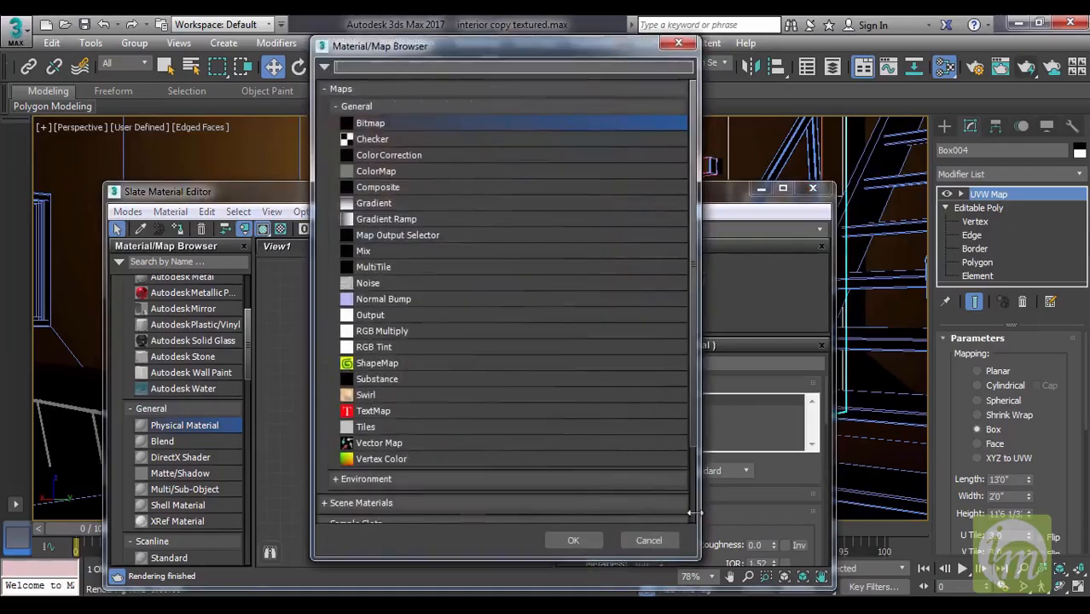
{"action": "double_click", "coordinate": [372, 123]}
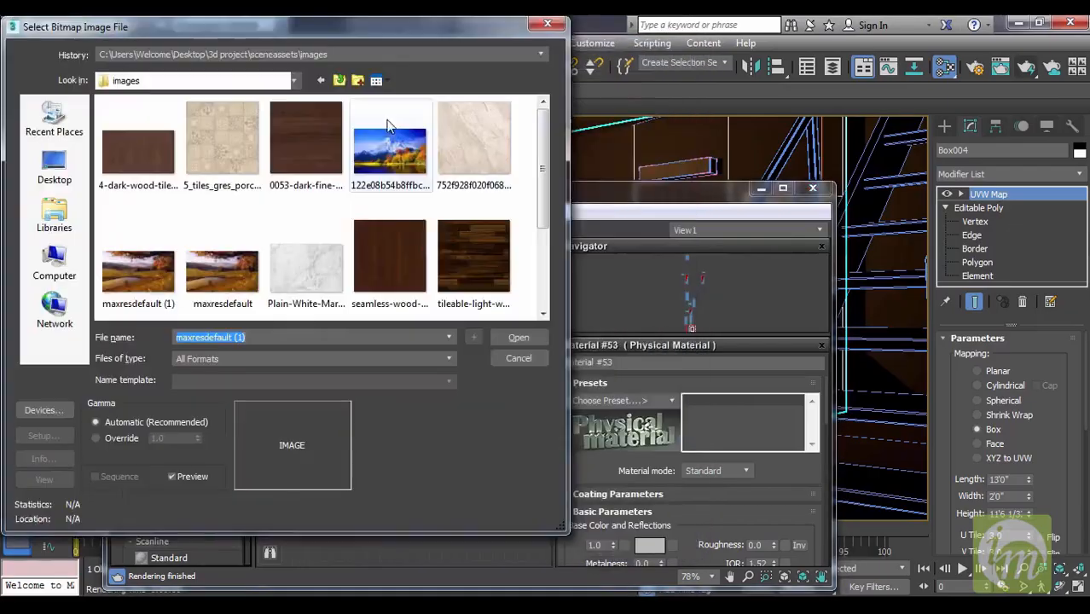
{"action": "left_click", "coordinate": [386, 262]}
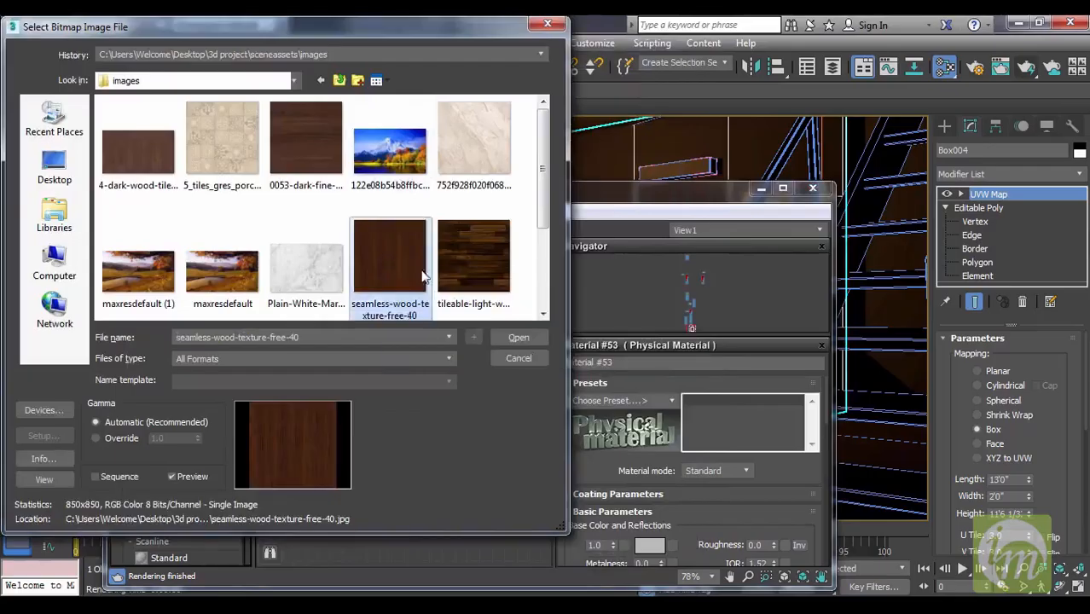
{"action": "left_click", "coordinate": [515, 337]}
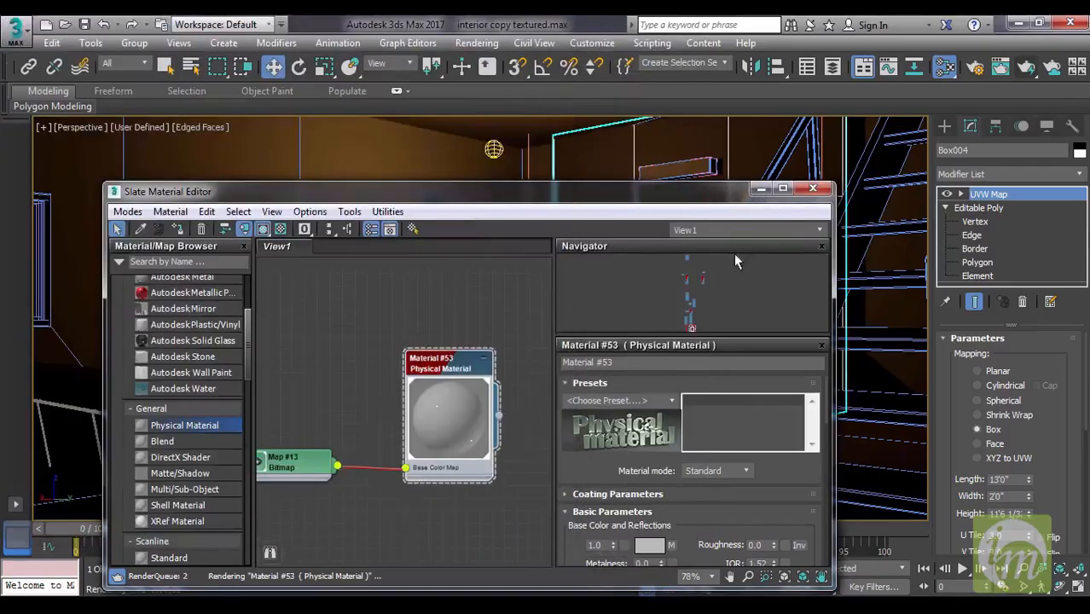
{"action": "left_click", "coordinate": [762, 188]}
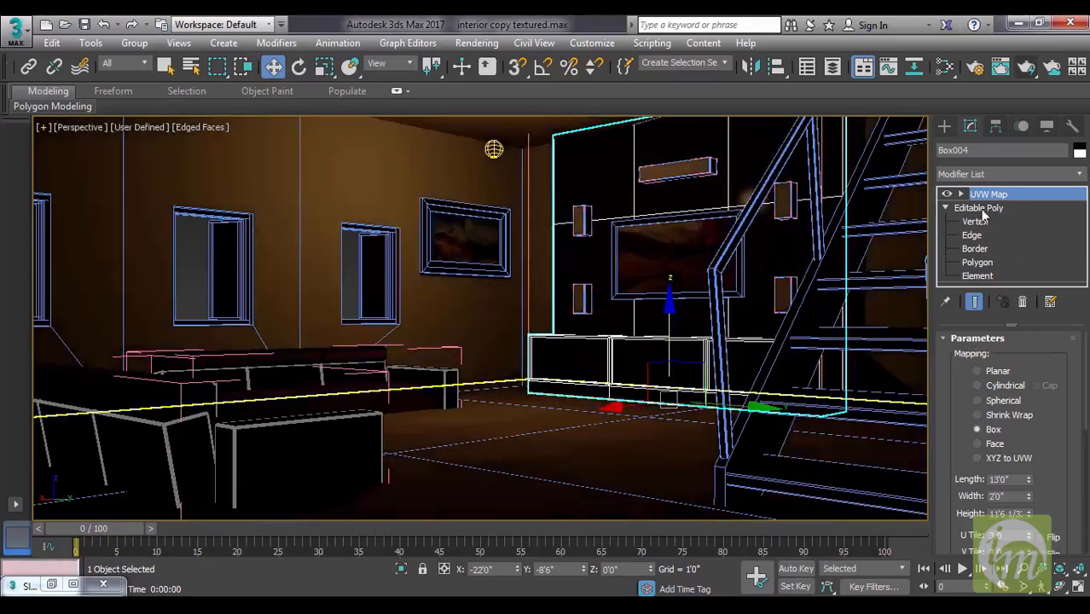
{"action": "left_click", "coordinate": [980, 209]}
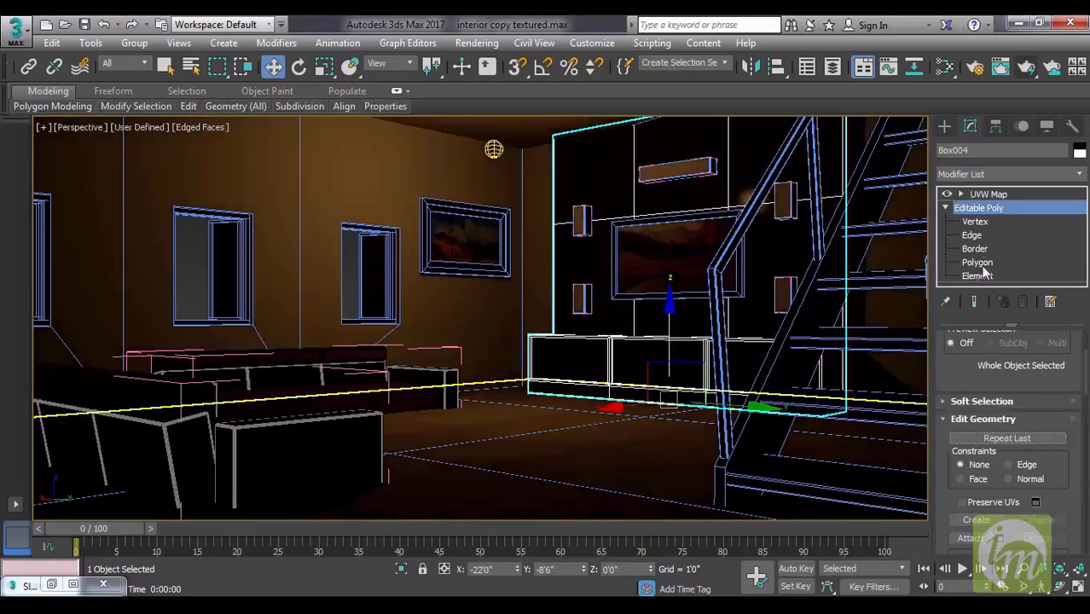
{"action": "left_click", "coordinate": [977, 276]}
{"action": "left_click", "coordinate": [987, 194]}
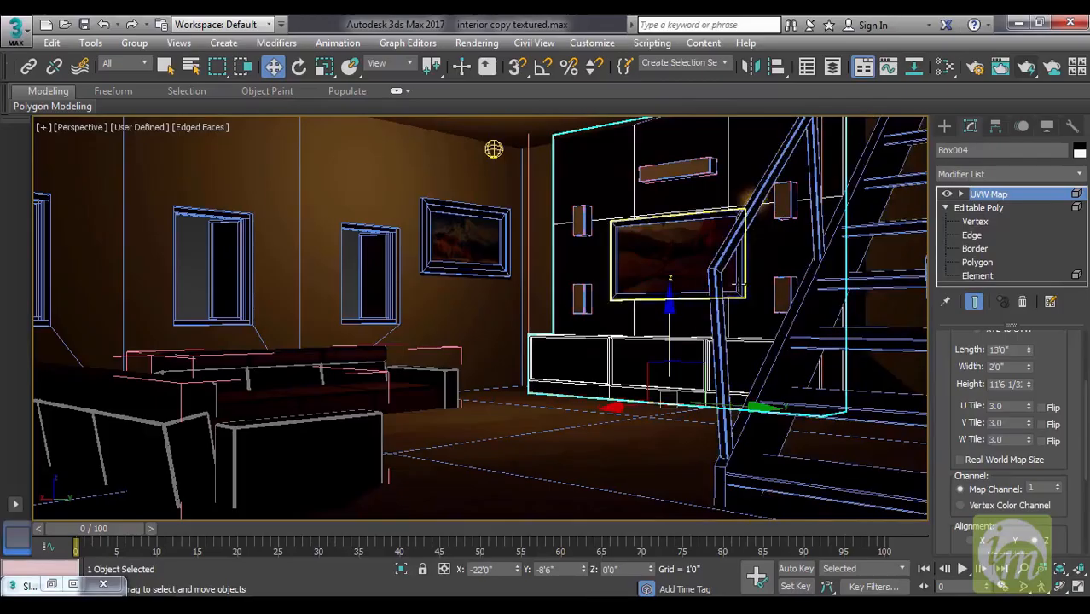
Render the perspective view to check the wood texture on the TV wall unit, and close the rendered frame.
{"action": "left_click", "coordinate": [1029, 69]}
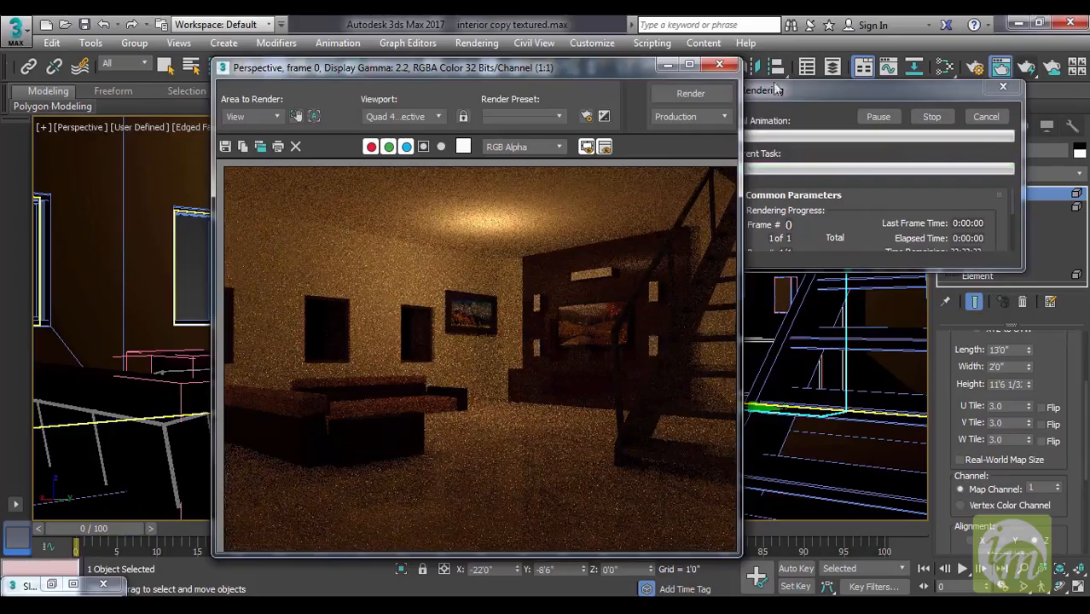
{"action": "left_click", "coordinate": [719, 64]}
Replace the wall unit's UVW Map modifier with a new one, and turn off Real-World Map Size.
{"action": "right_click", "coordinate": [998, 195]}
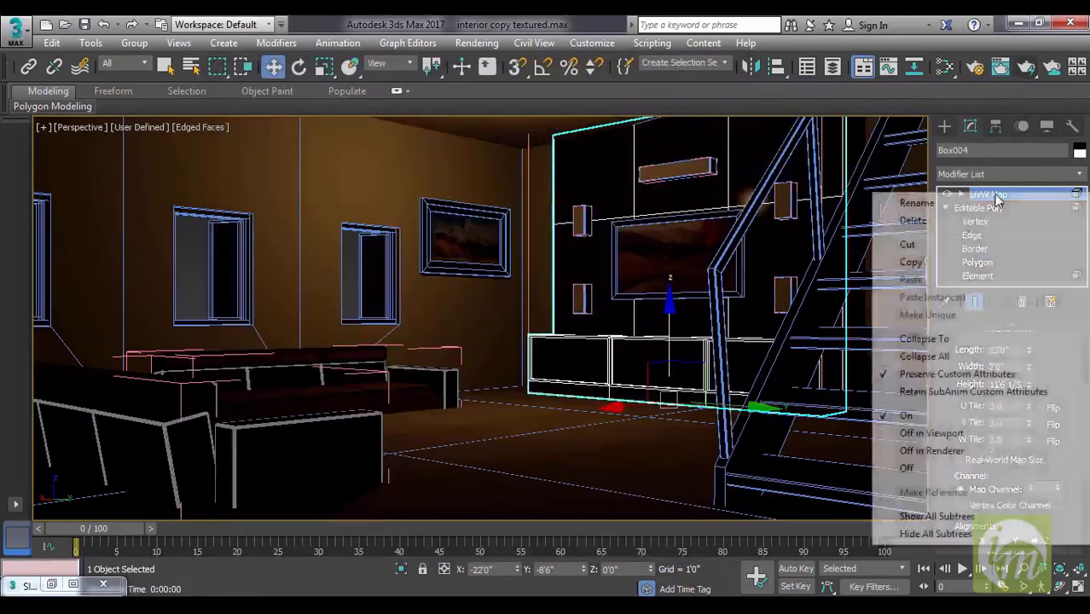
{"action": "left_click", "coordinate": [904, 221]}
{"action": "left_click", "coordinate": [999, 194]}
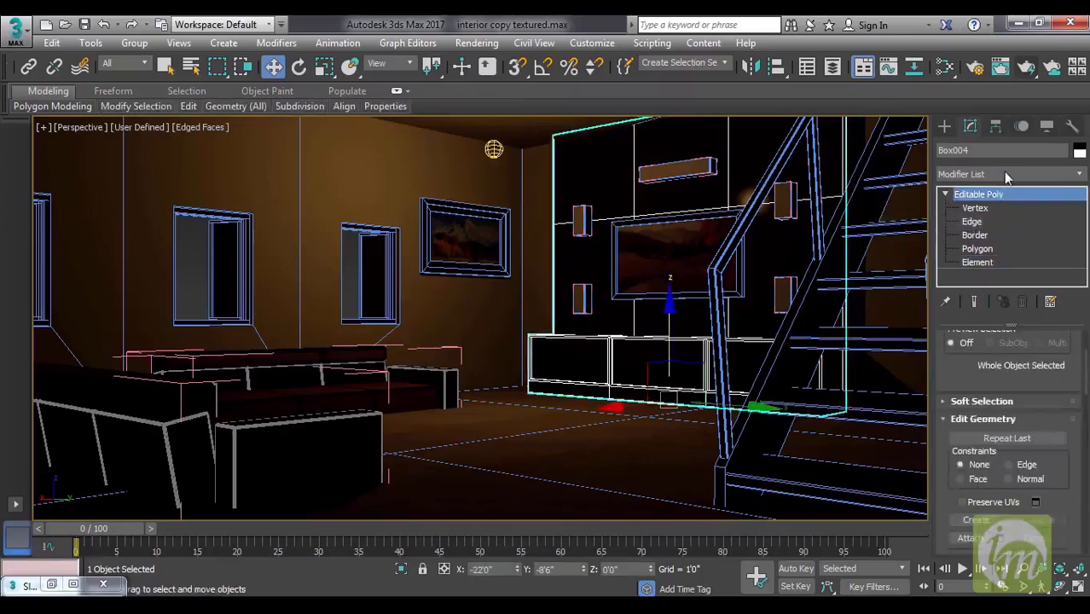
{"action": "left_click", "coordinate": [1004, 171]}
{"action": "scroll", "coordinate": [999, 282], "scroll_direction": "down", "scroll_amount": 20}
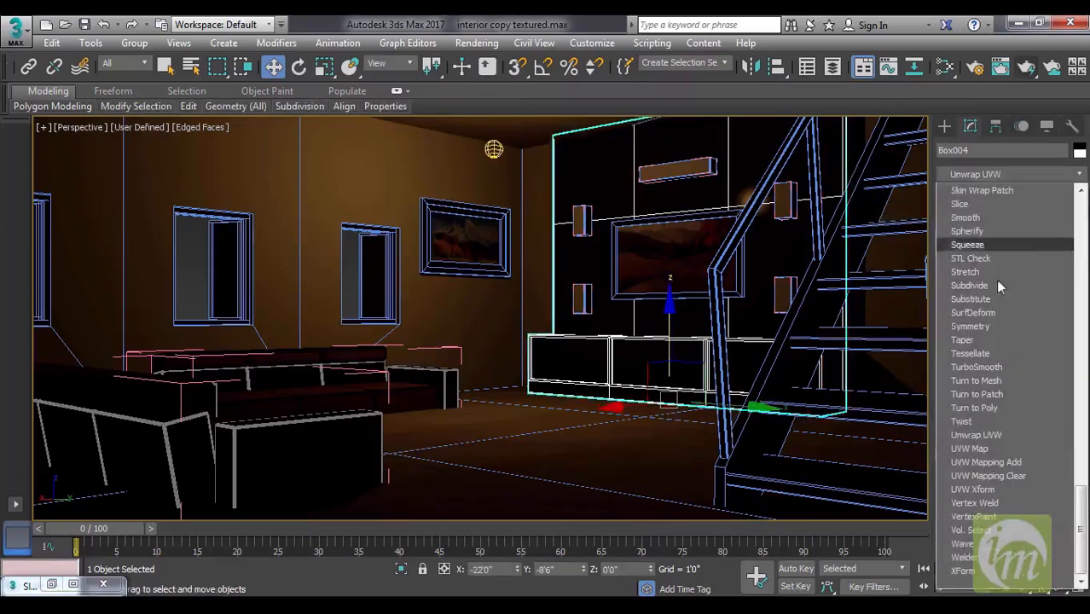
{"action": "left_click", "coordinate": [1001, 446]}
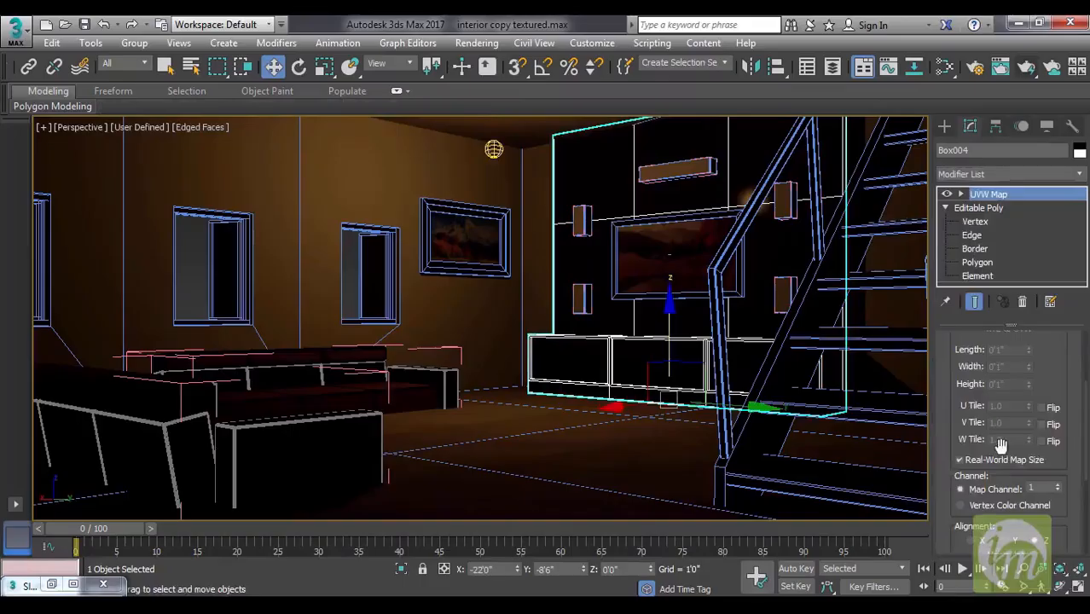
{"action": "left_click", "coordinate": [985, 460]}
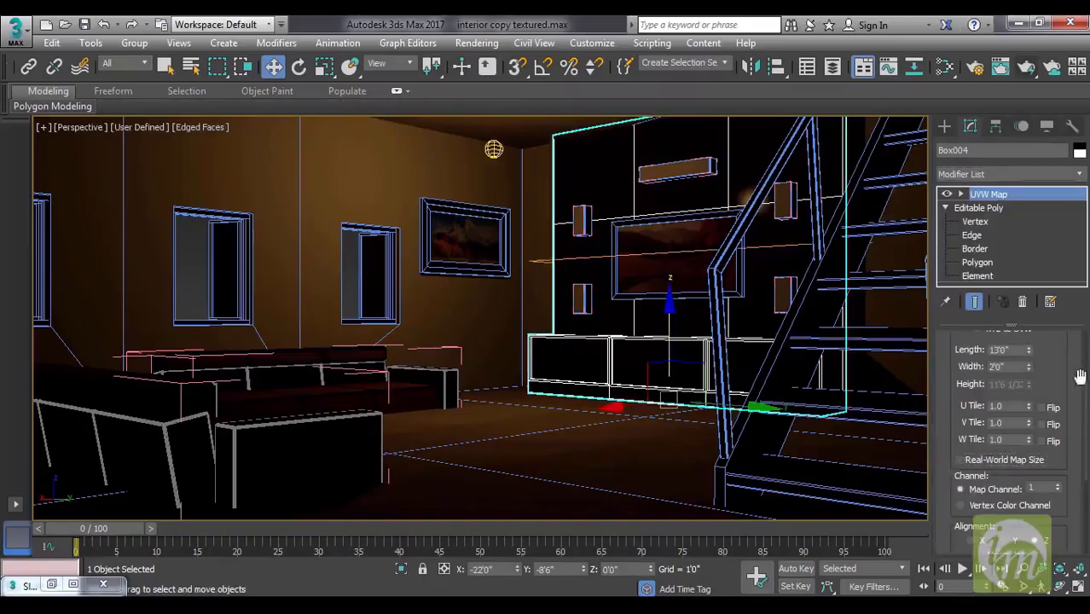
Set the wall unit's UVW Map to Box mapping with U Tile and V Tile of 3.
{"action": "scroll", "coordinate": [1024, 393], "scroll_direction": "up", "scroll_amount": 3}
{"action": "left_click", "coordinate": [994, 380]}
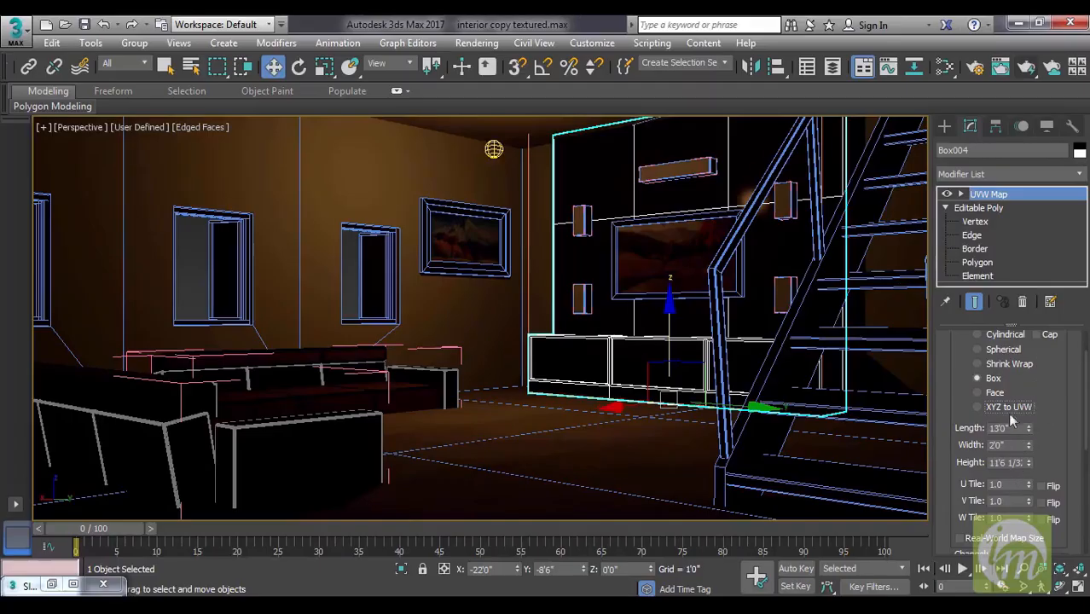
{"action": "double_click", "coordinate": [1010, 483]}
{"action": "type", "text": "3"}
{"action": "key", "text": "Tab"}
{"action": "type", "text": "3"}
{"action": "key", "text": "Tab"}
{"action": "left_click_drag", "start_coordinate": [1061, 396], "coordinate": [1058, 437]}
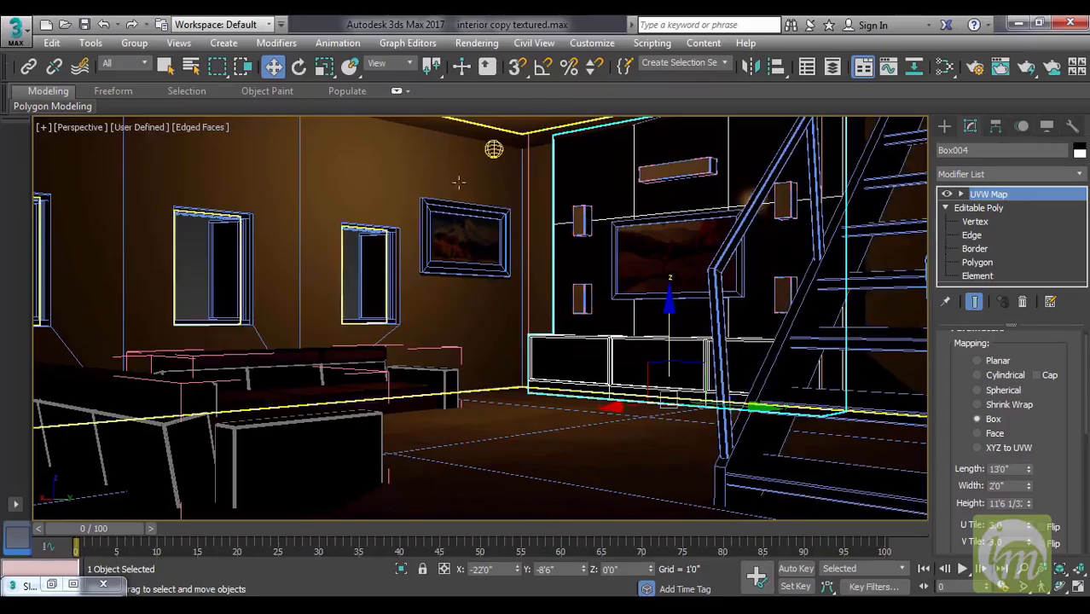
Review the general parameters of the existing photometric light near the ceiling, and delete the light.
{"action": "left_click", "coordinate": [494, 151]}
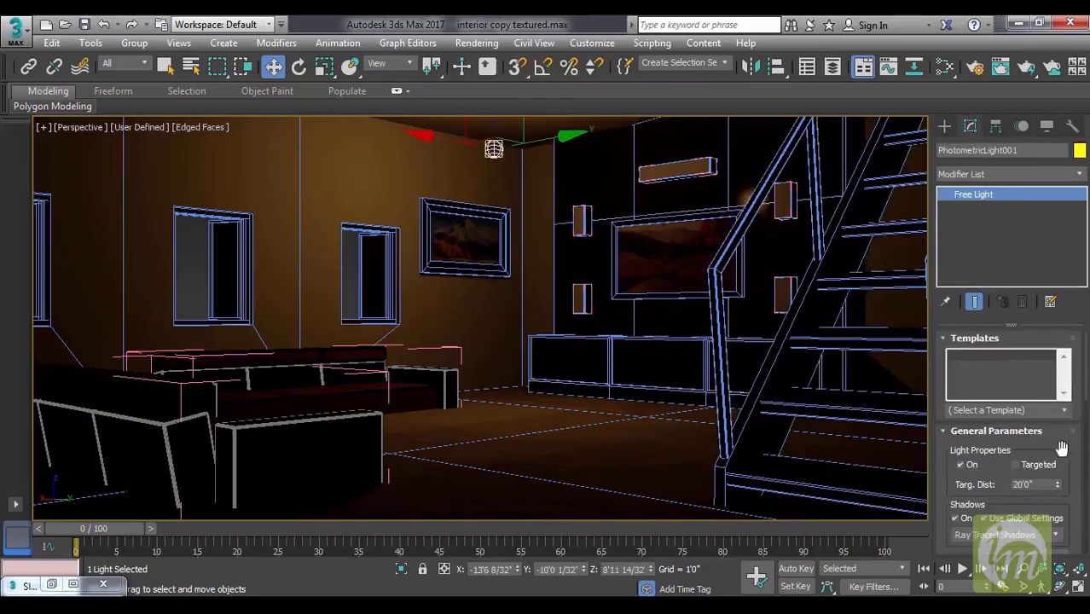
{"action": "left_click_drag", "start_coordinate": [1071, 434], "coordinate": [1070, 424]}
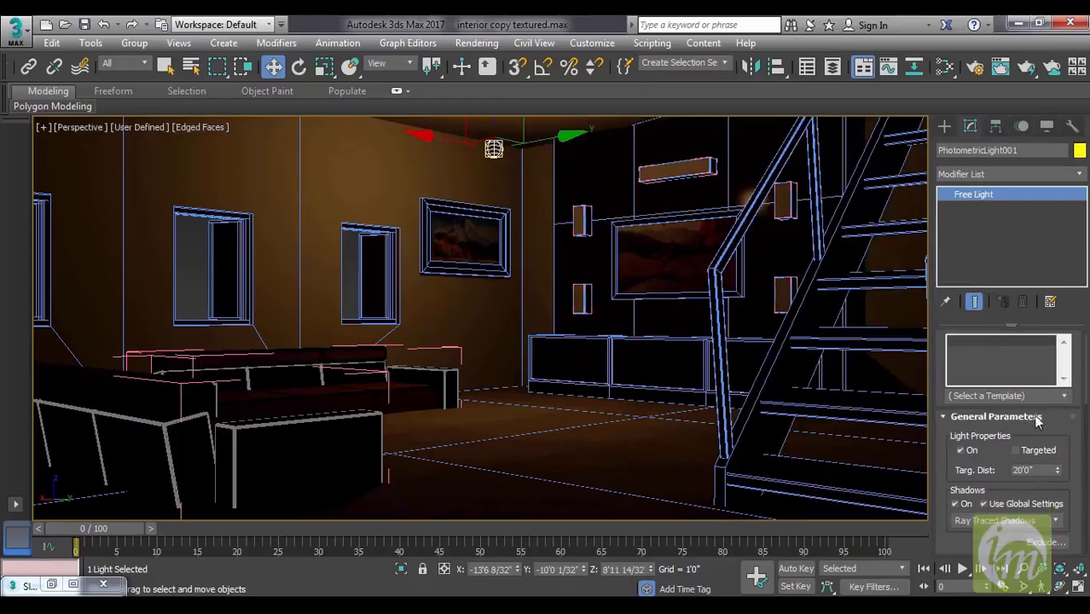
{"action": "scroll", "coordinate": [1035, 413], "scroll_direction": "down", "scroll_amount": 3}
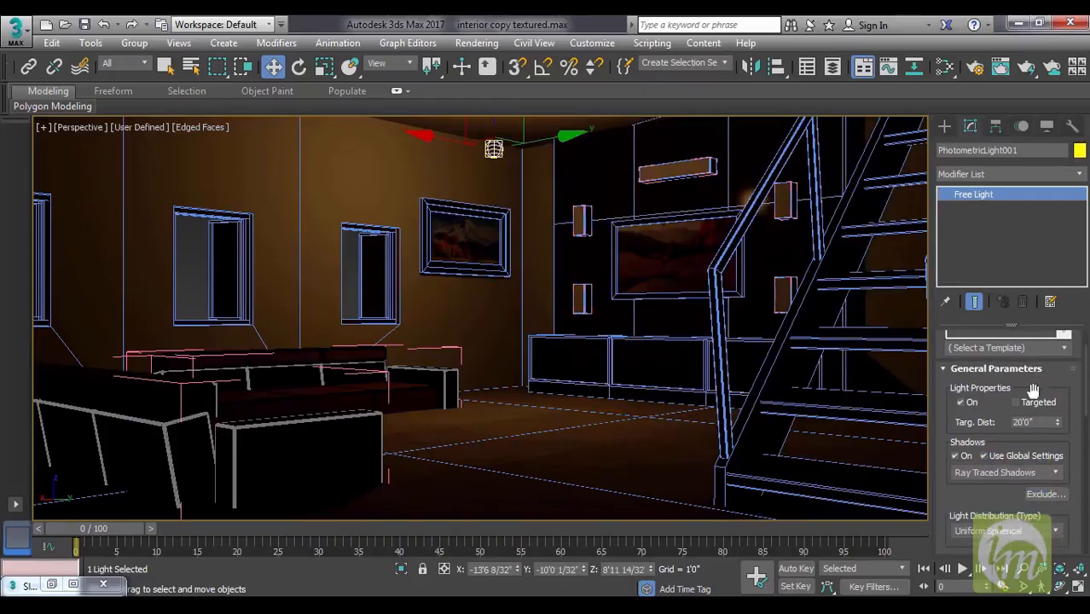
{"action": "scroll", "coordinate": [1028, 414], "scroll_direction": "down", "scroll_amount": 5}
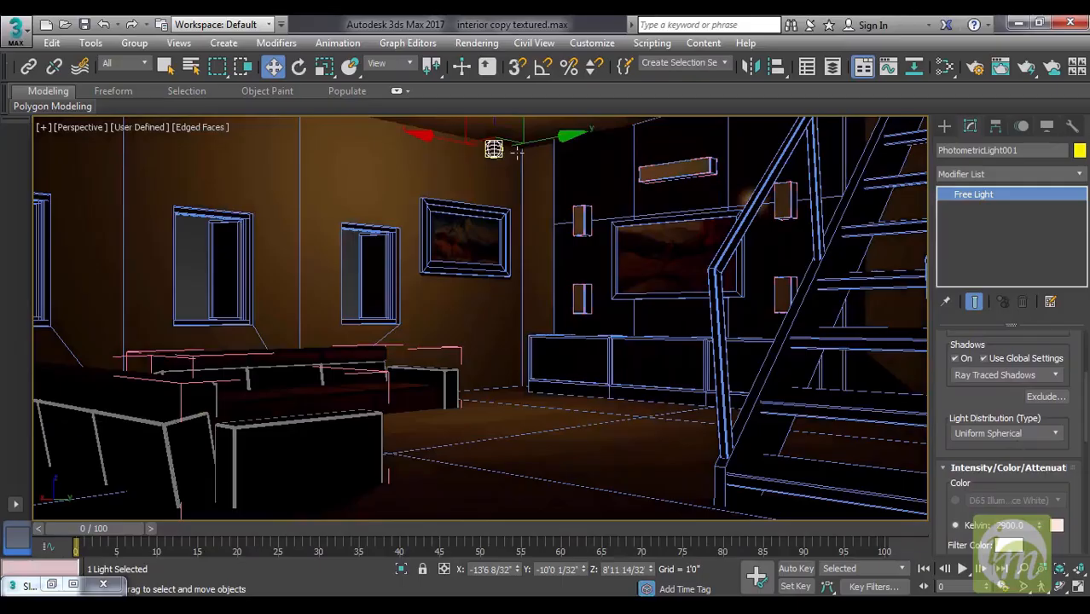
{"action": "key", "text": "Delete"}
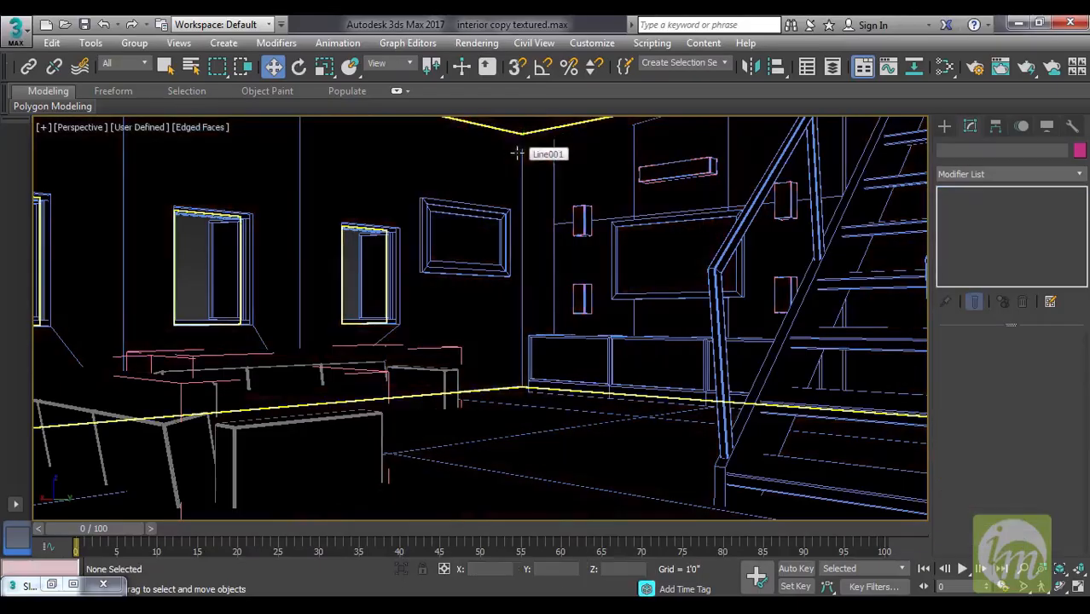
Place a new photometric Free Light on the floor near the sofas, and raise it to about 7'11" below the ceiling.
{"action": "left_click", "coordinate": [946, 127]}
{"action": "left_click", "coordinate": [1037, 223]}
{"action": "left_click", "coordinate": [508, 438]}
{"action": "key", "text": "w"}
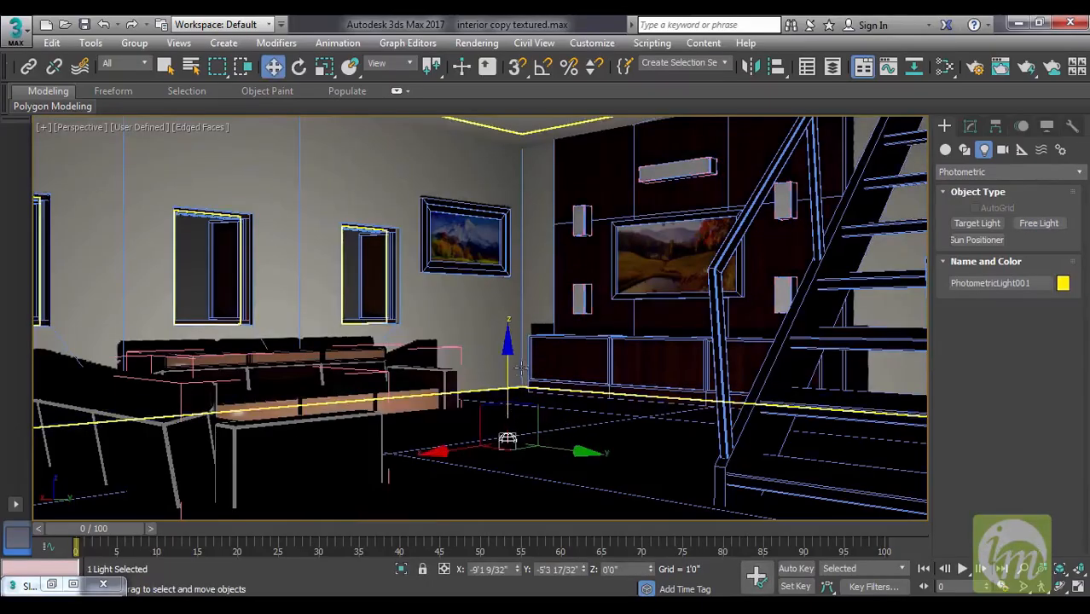
{"action": "left_click_drag", "start_coordinate": [508, 401], "coordinate": [515, 55]}
{"action": "left_click", "coordinate": [976, 126]}
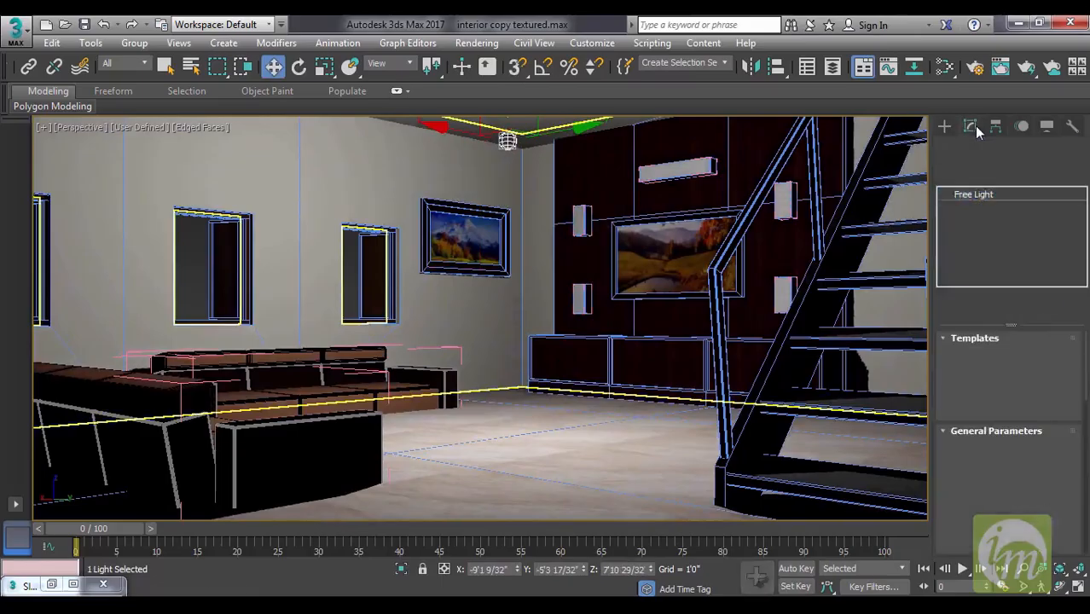
Try the Fluorescent (Cool White), Fluorescent (White) and Halogen (Cool) color presets on the Free Light.
{"action": "left_click_drag", "start_coordinate": [1071, 418], "coordinate": [1073, 244]}
{"action": "scroll", "coordinate": [976, 391], "scroll_direction": "down", "scroll_amount": 3}
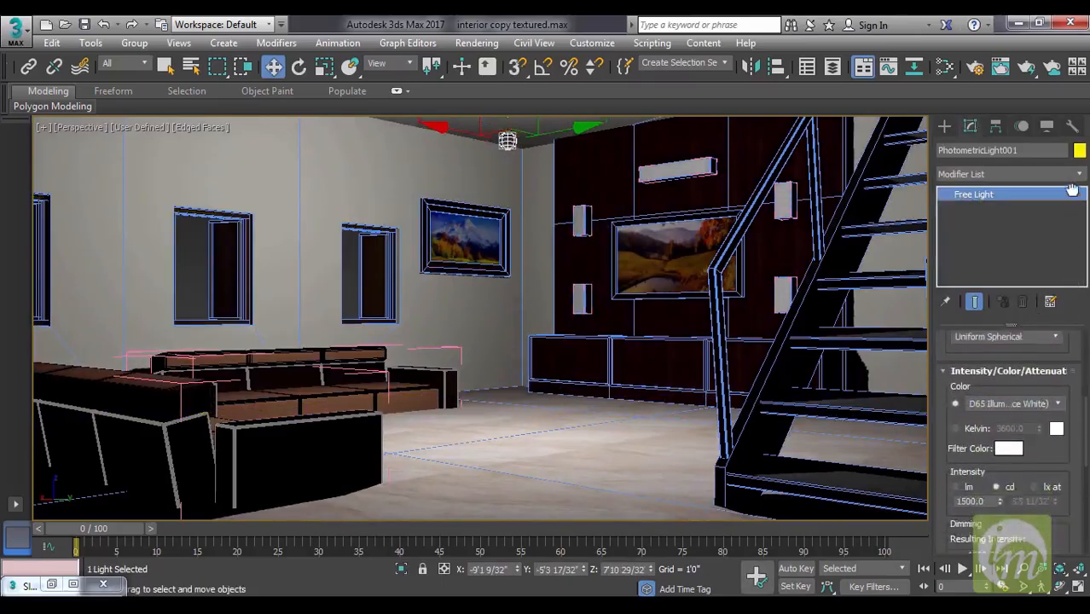
{"action": "left_click", "coordinate": [1010, 381]}
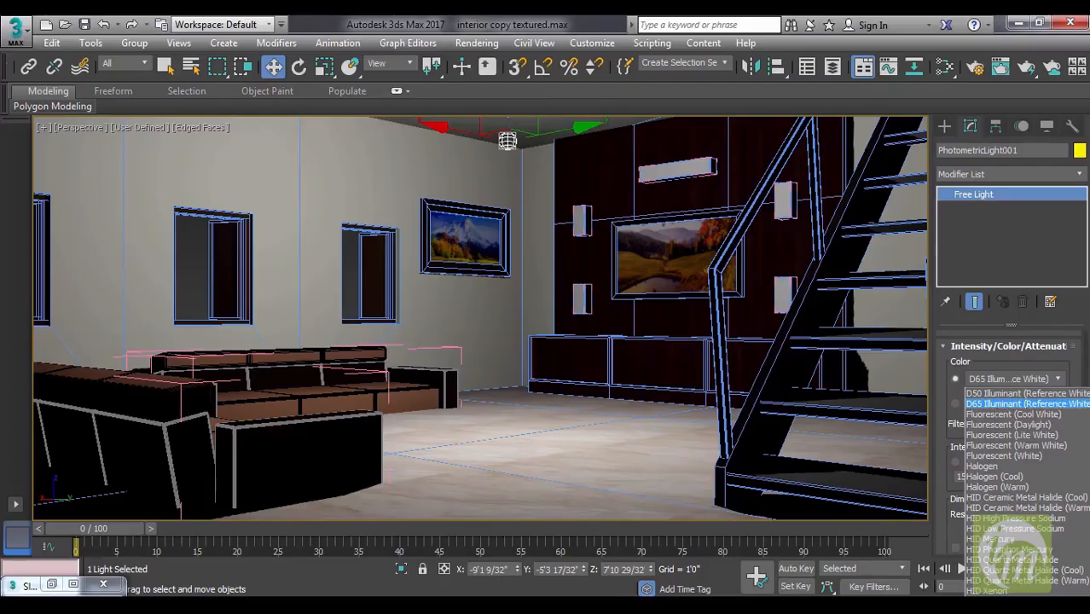
{"action": "left_click", "coordinate": [1005, 414]}
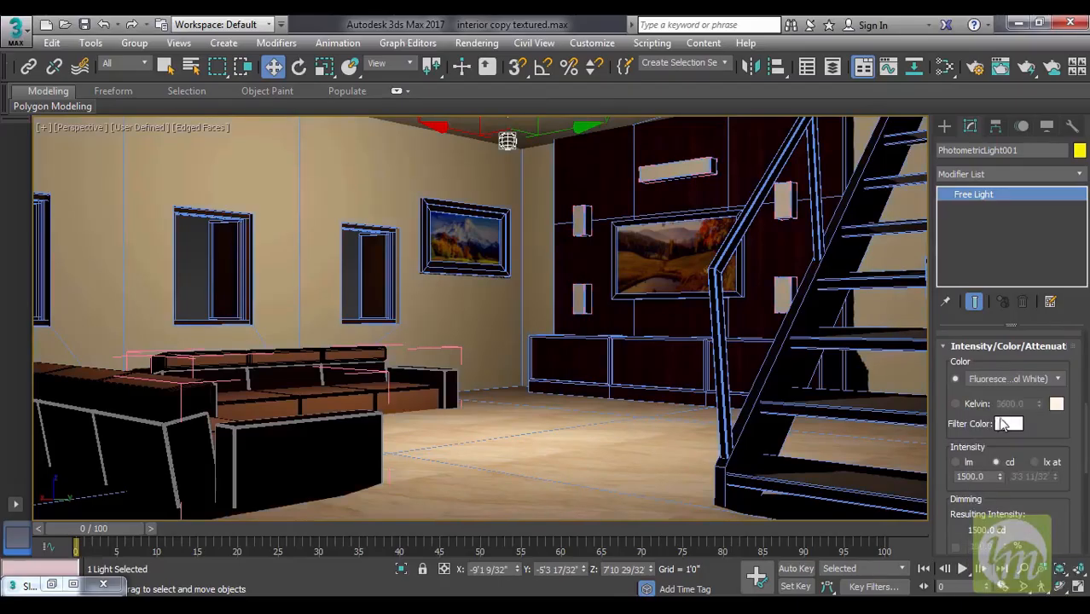
{"action": "left_click", "coordinate": [1019, 378]}
{"action": "left_click", "coordinate": [1012, 457]}
{"action": "left_click", "coordinate": [1027, 382]}
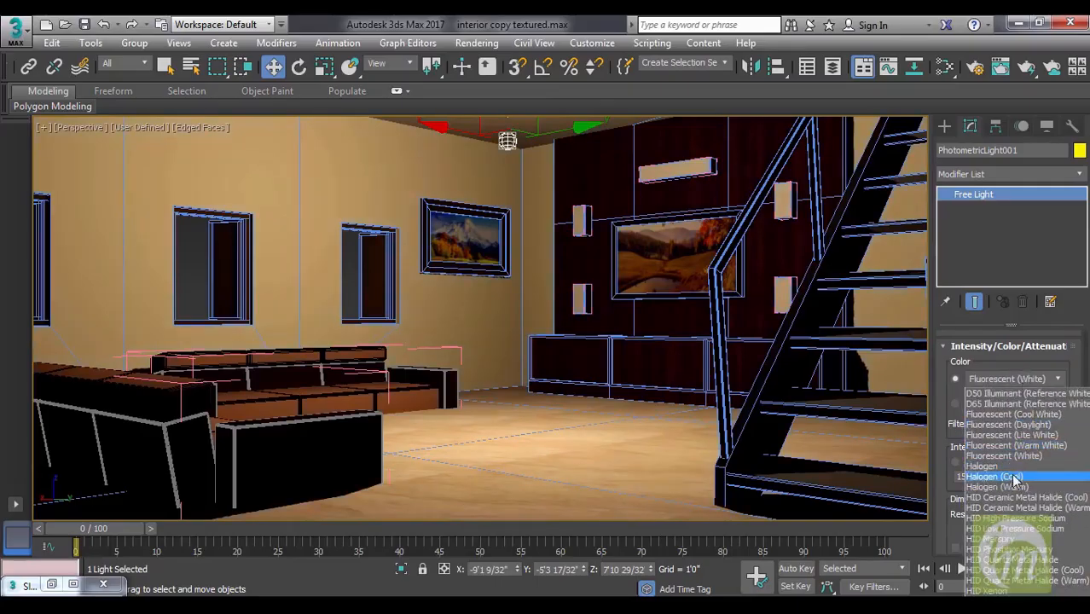
{"action": "left_click", "coordinate": [1014, 476]}
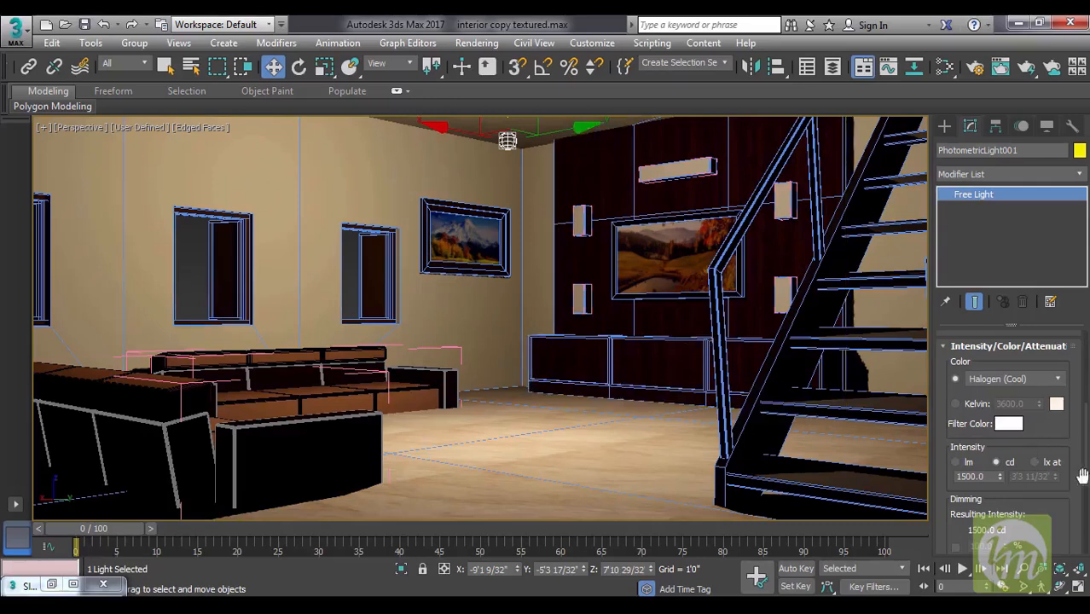
Set the light's color preset back to D65 Illuminant (Reference White), and switch its color to the Kelvin option.
{"action": "left_click", "coordinate": [1037, 380]}
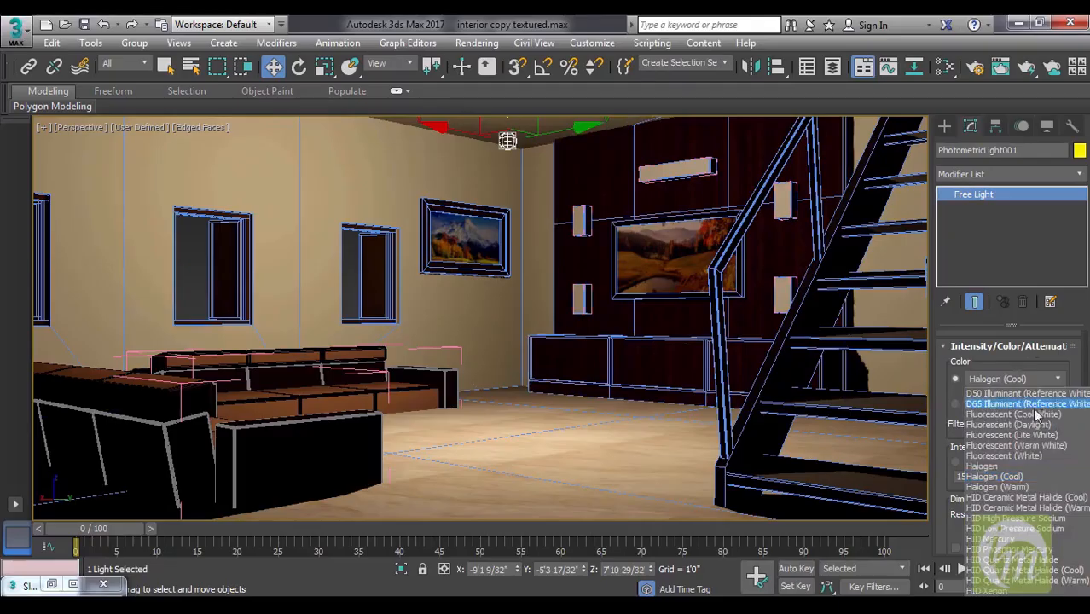
{"action": "left_click", "coordinate": [983, 389]}
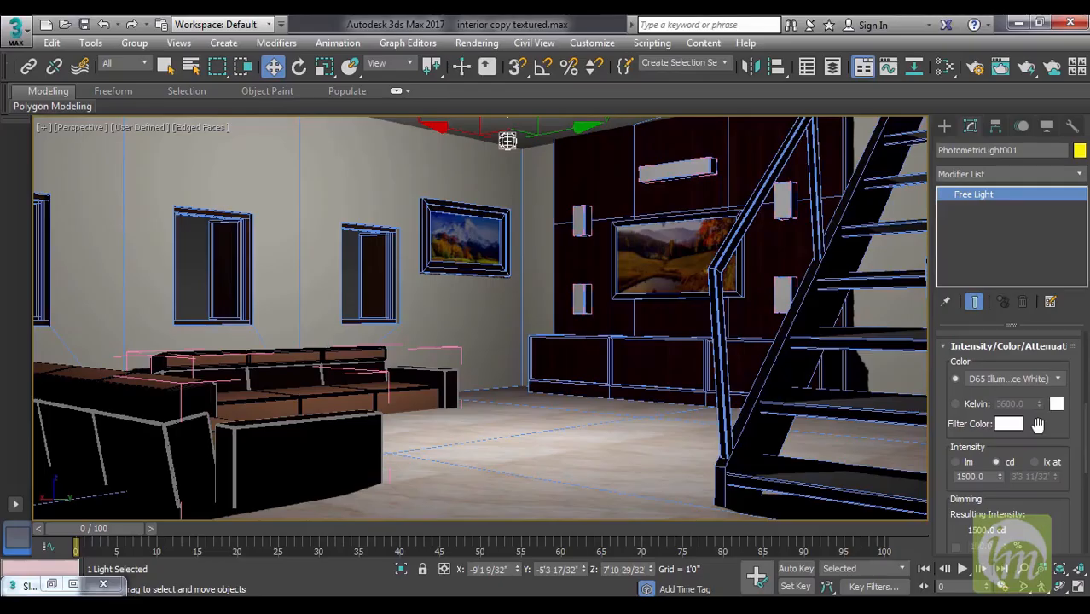
{"action": "left_click_drag", "start_coordinate": [1037, 433], "coordinate": [1034, 398]}
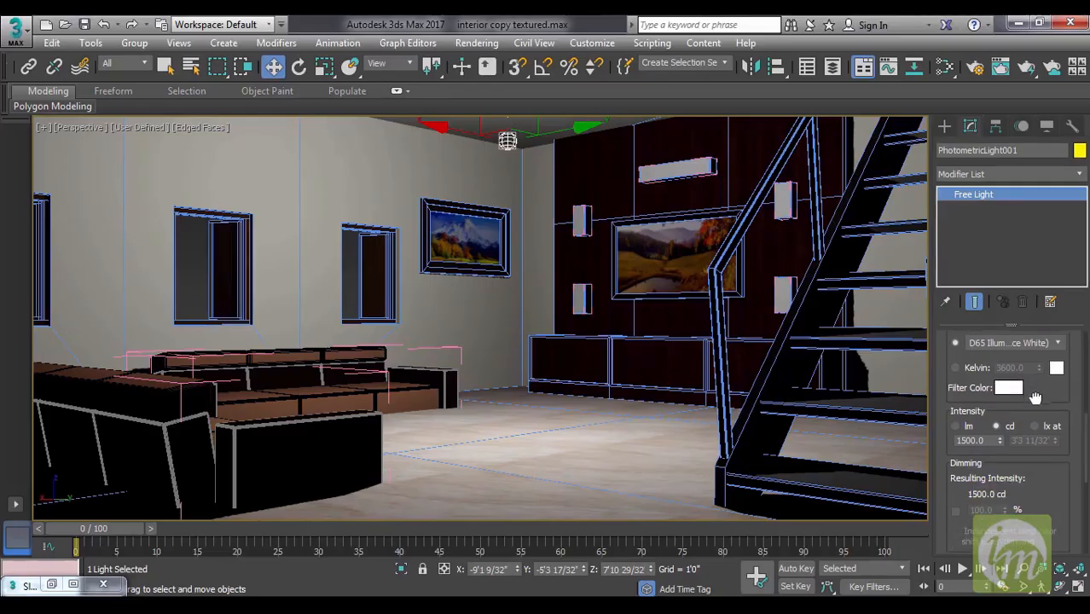
{"action": "left_click", "coordinate": [955, 367]}
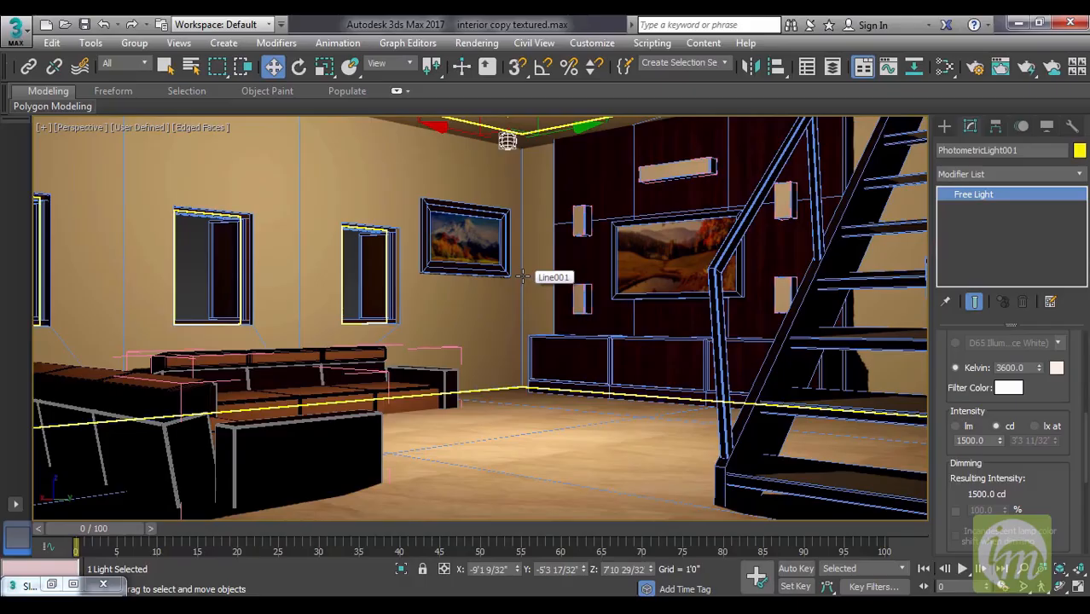
Open the exposure control settings, and choose Physical Camera Exposure Control.
{"action": "left_click", "coordinate": [485, 44]}
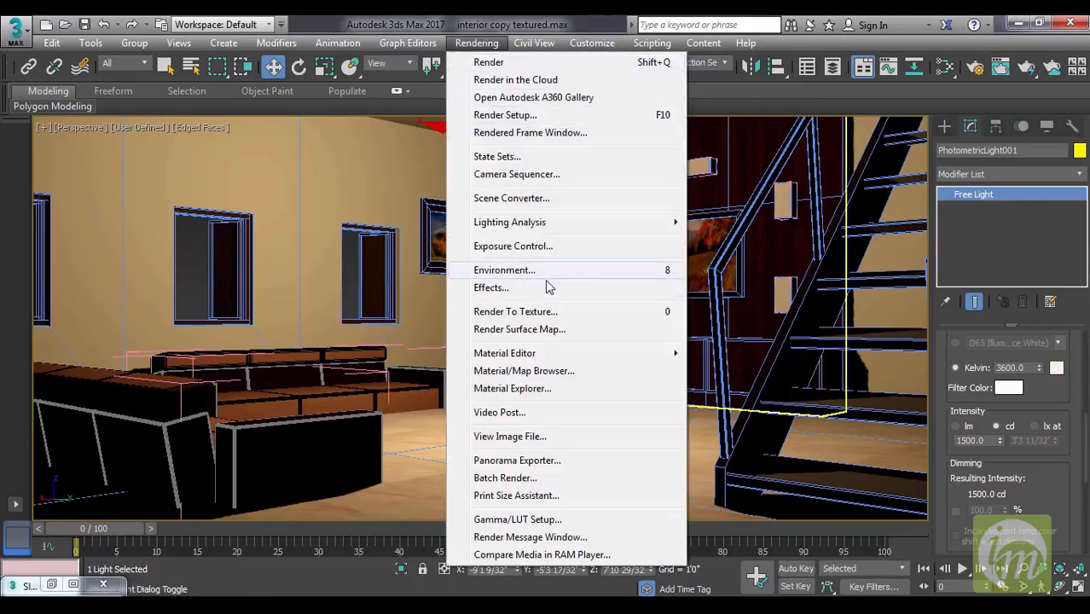
{"action": "left_click", "coordinate": [570, 247]}
{"action": "left_click_drag", "start_coordinate": [515, 122], "coordinate": [814, 39]}
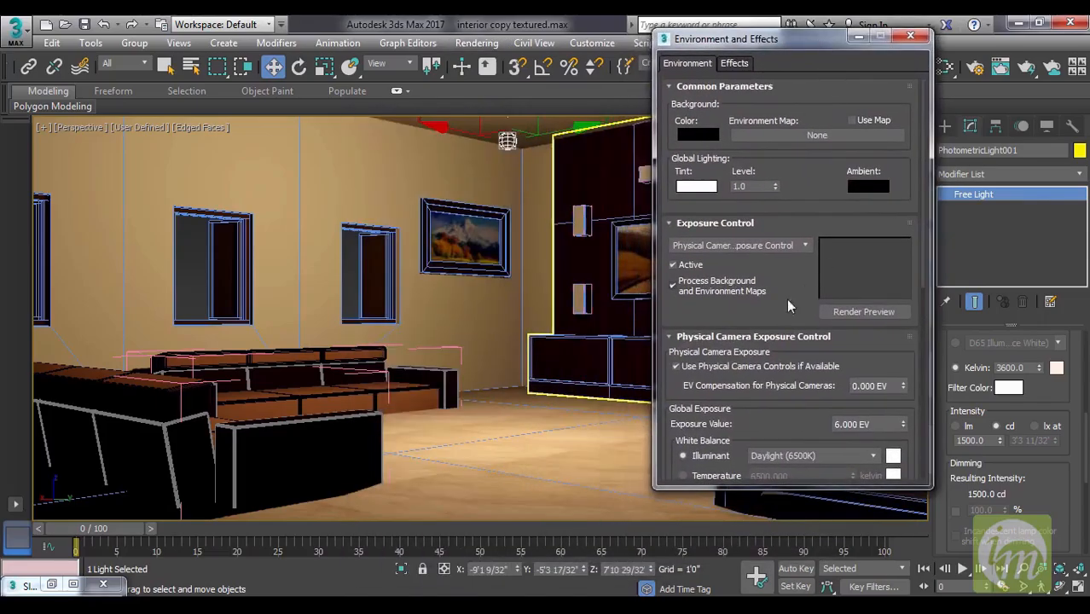
{"action": "left_click", "coordinate": [708, 246]}
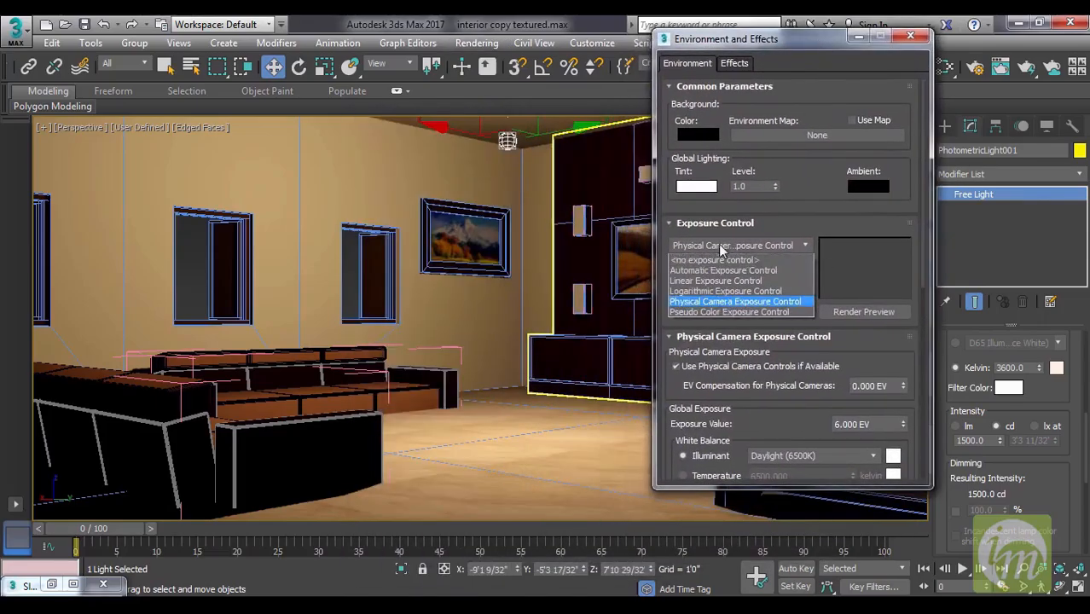
{"action": "left_click", "coordinate": [733, 302]}
Turn off Use Physical Camera Controls if Available, try an exposure value of 36 EV, and set it to 3.6 EV.
{"action": "scroll", "coordinate": [815, 253], "scroll_direction": "down", "scroll_amount": 5}
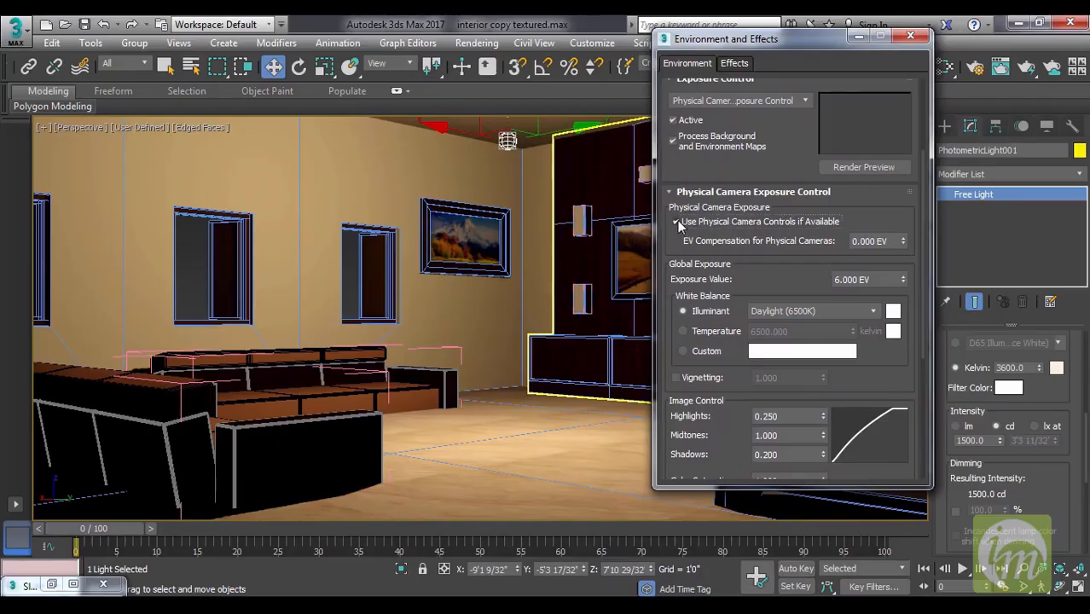
{"action": "left_click", "coordinate": [677, 222]}
{"action": "double_click", "coordinate": [870, 279]}
{"action": "type", "text": "36"}
{"action": "key", "text": "Return"}
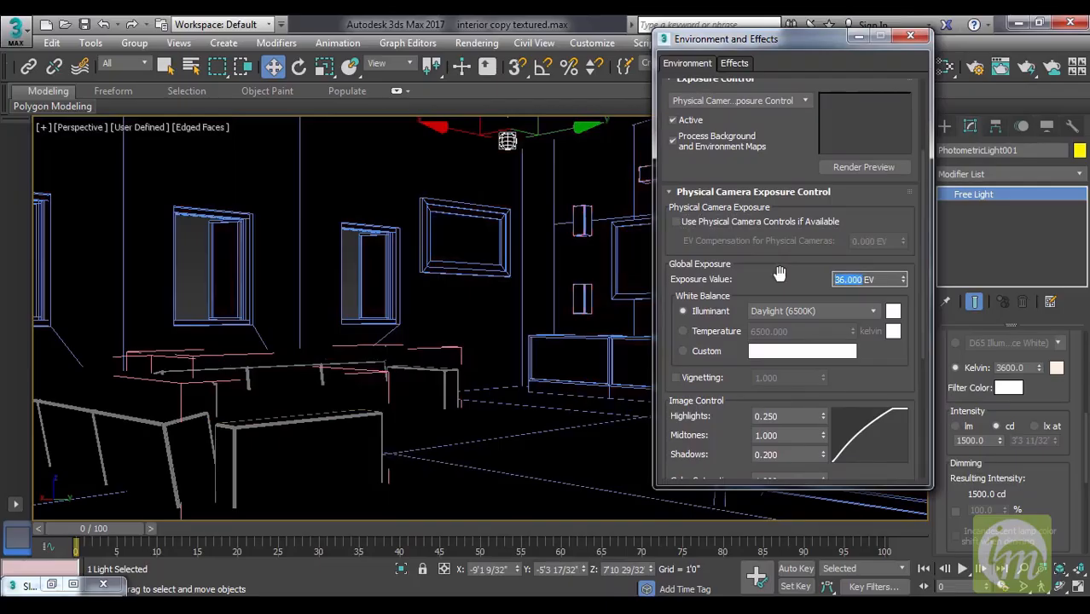
{"action": "type", "text": "3.6"}
{"action": "key", "text": "Return"}
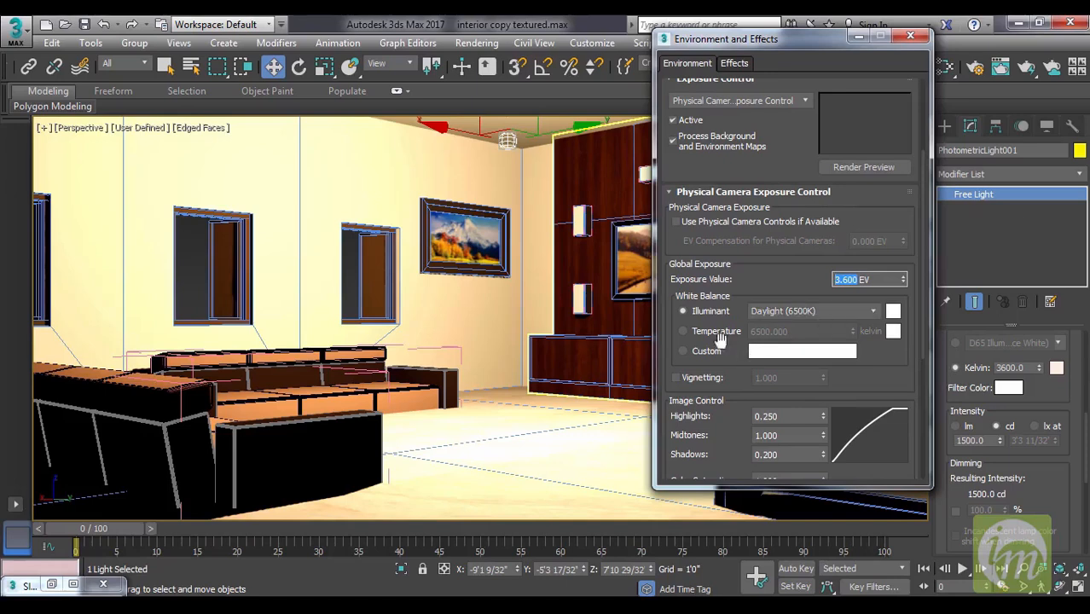
Switch the exposure's white balance to Temperature with a value of 3600 kelvin.
{"action": "left_click", "coordinate": [684, 331]}
{"action": "double_click", "coordinate": [770, 331]}
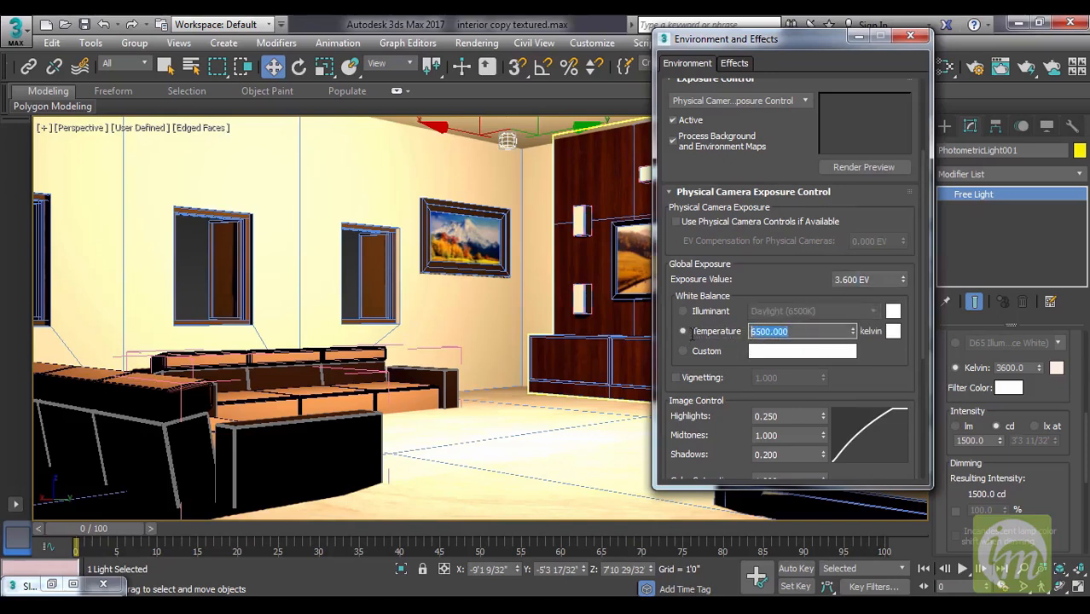
{"action": "type", "text": "3"}
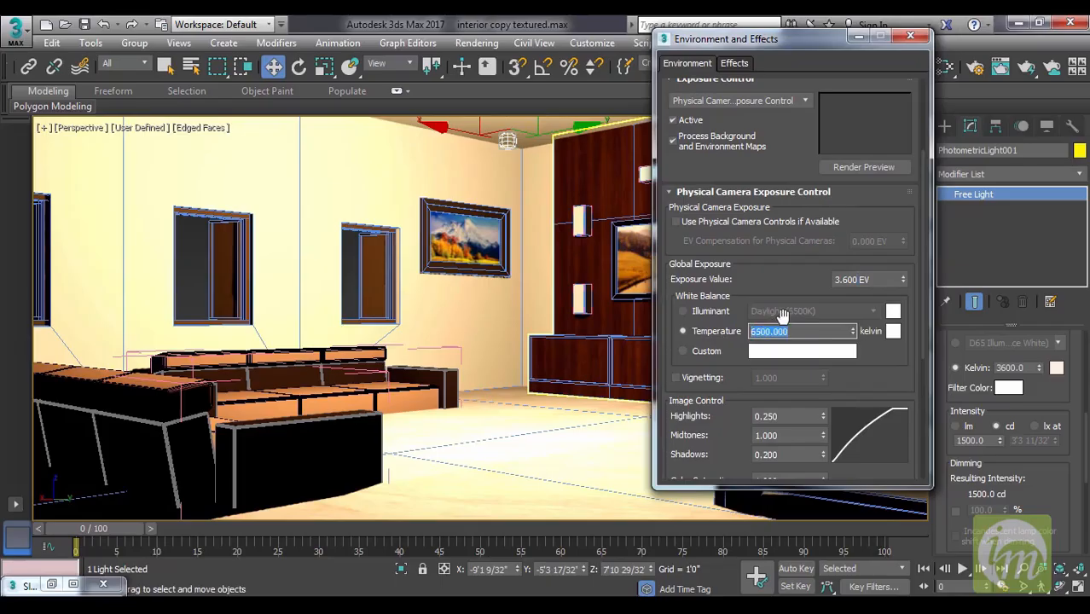
{"action": "type", "text": "3"}
{"action": "type", "text": "600"}
{"action": "key", "text": "Return"}
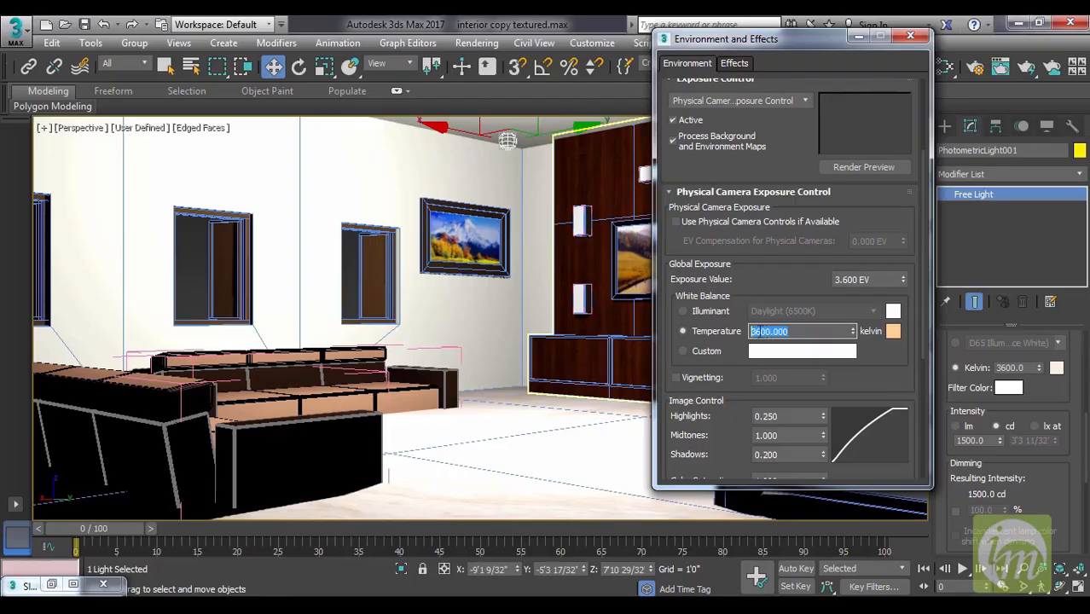
Try global exposure values of 2, 10, 8, 6 and 15 EV to compare the room's brightness.
{"action": "left_click", "coordinate": [877, 279]}
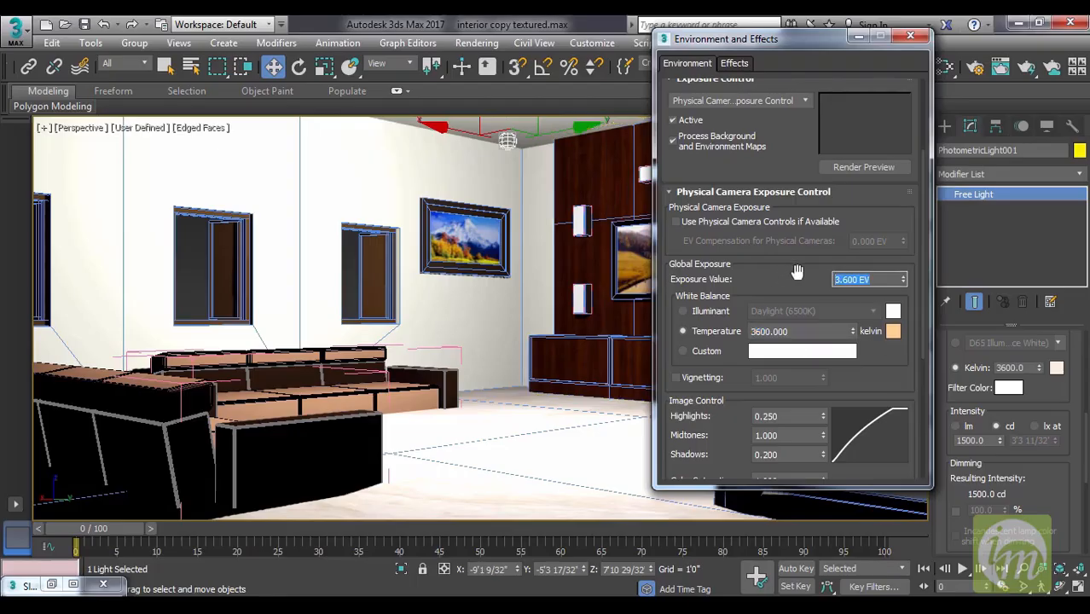
{"action": "type", "text": "2"}
{"action": "key", "text": "Return"}
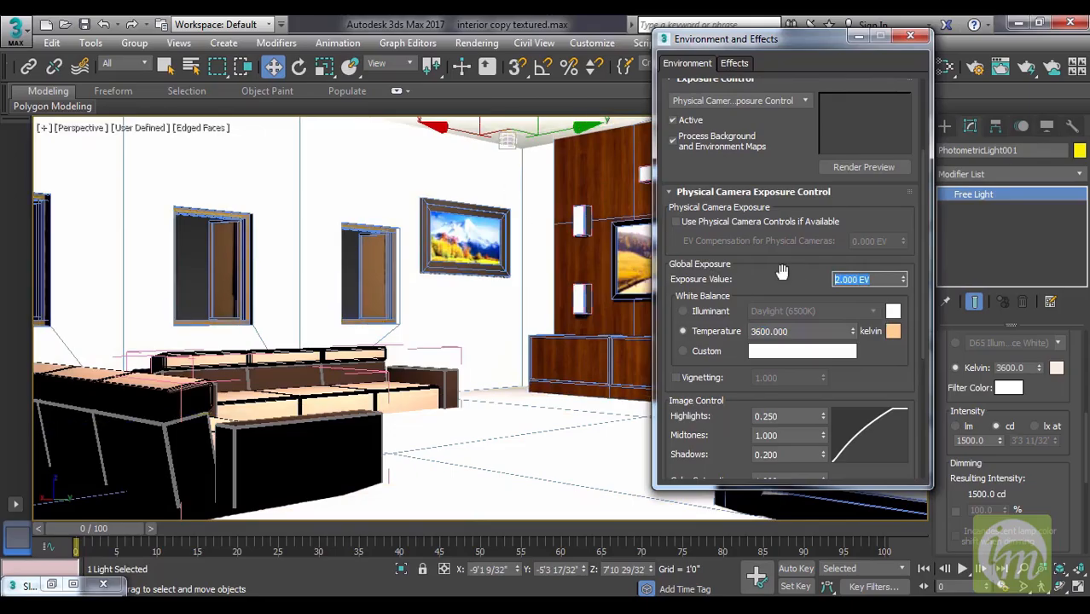
{"action": "type", "text": "10"}
{"action": "key", "text": "Return"}
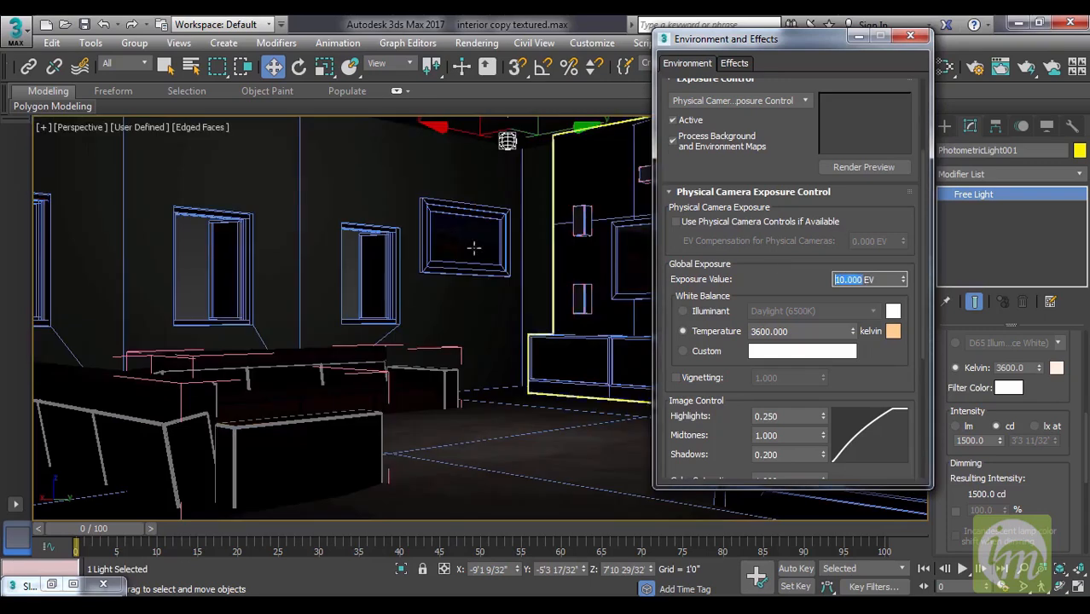
{"action": "type", "text": "8"}
{"action": "key", "text": "Return"}
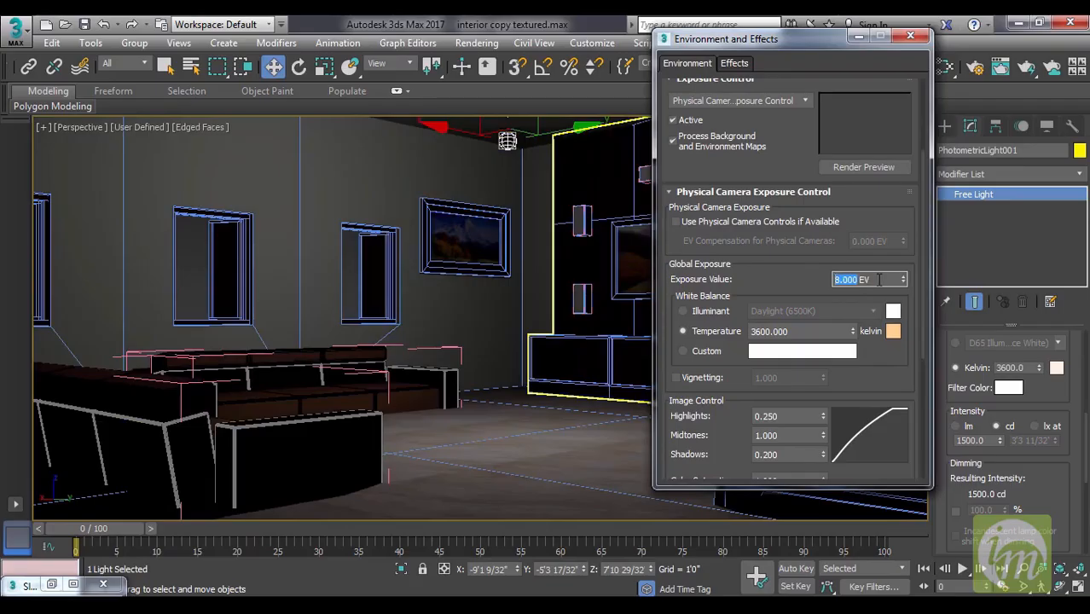
{"action": "type", "text": "6"}
{"action": "key", "text": "Return"}
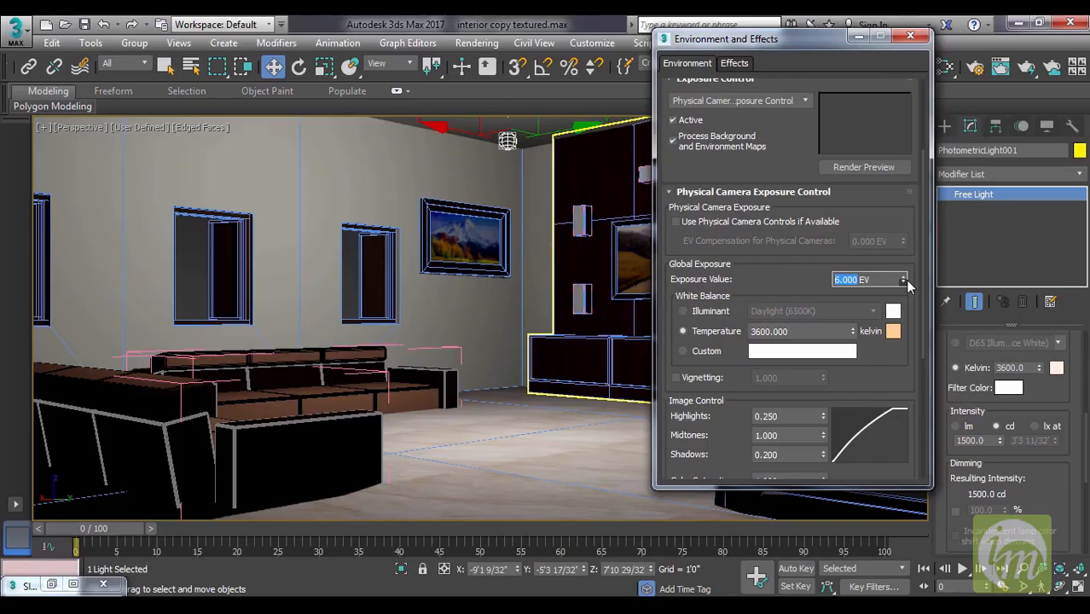
{"action": "type", "text": "15"}
{"action": "key", "text": "Return"}
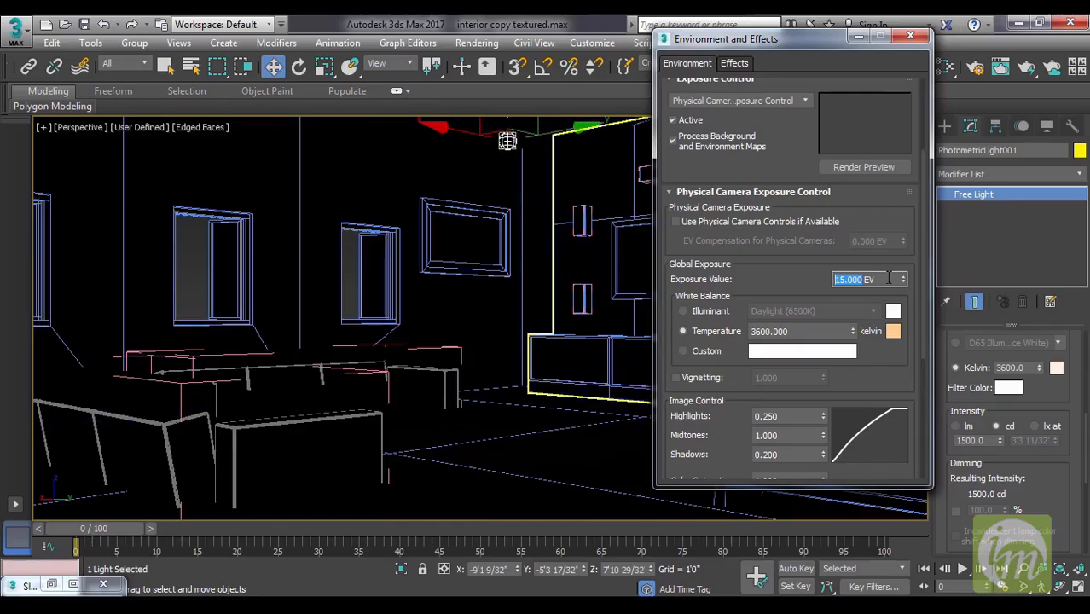
Try a global exposure value of 5 EV, and set it to 6 EV.
{"action": "left_click_drag", "start_coordinate": [777, 279], "coordinate": [730, 277]}
{"action": "type", "text": "5"}
{"action": "key", "text": "Return"}
{"action": "type", "text": "6"}
{"action": "key", "text": "Return"}
Switch the white balance to Illuminant, try Shade (7000K), choose Sunlight (5200K), and minimize the Environment and Effects window.
{"action": "double_click", "coordinate": [807, 332]}
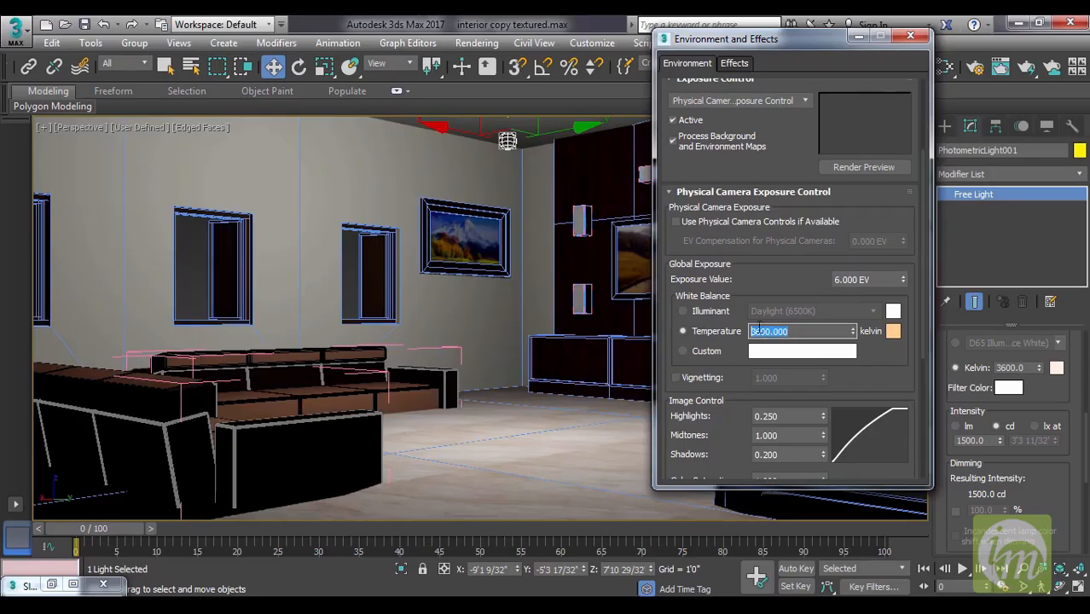
{"action": "left_click", "coordinate": [684, 310]}
{"action": "left_click", "coordinate": [873, 310]}
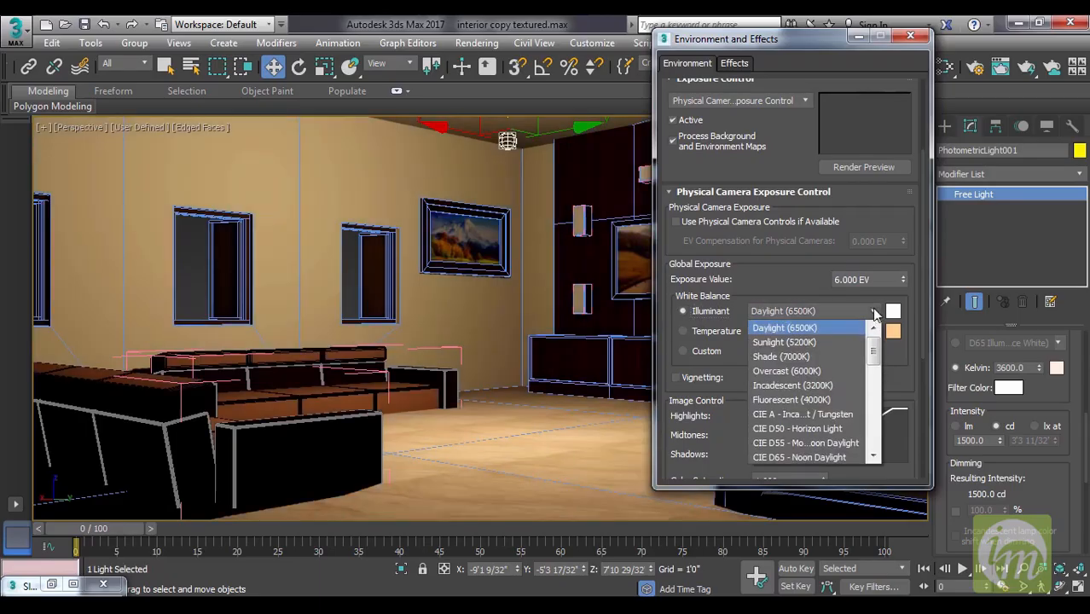
{"action": "left_click", "coordinate": [817, 357]}
{"action": "left_click", "coordinate": [806, 311]}
{"action": "left_click", "coordinate": [796, 342]}
{"action": "left_click", "coordinate": [859, 36]}
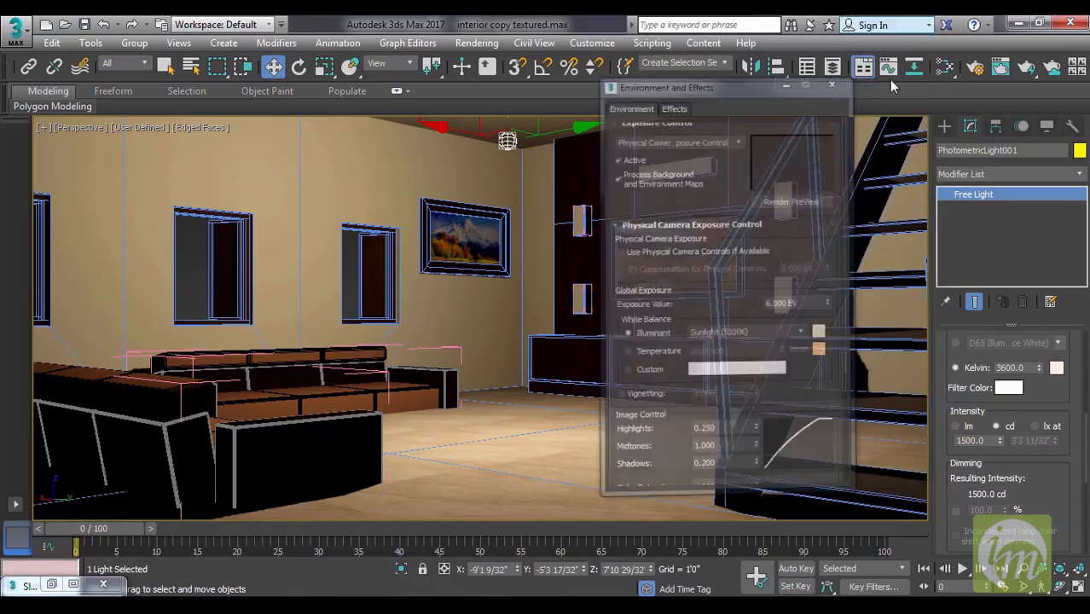
Set the Free Light's Kelvin color temperature to 6500.
{"action": "double_click", "coordinate": [1015, 368]}
{"action": "type", "text": "6500"}
{"action": "key", "text": "Return"}
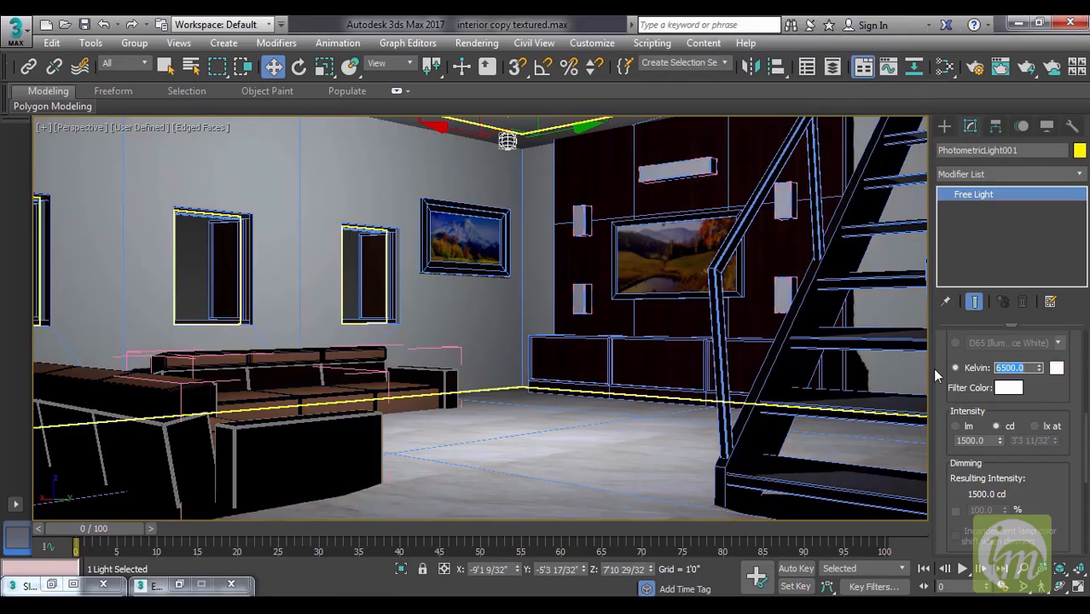
{"action": "left_click_drag", "start_coordinate": [1056, 400], "coordinate": [1055, 434]}
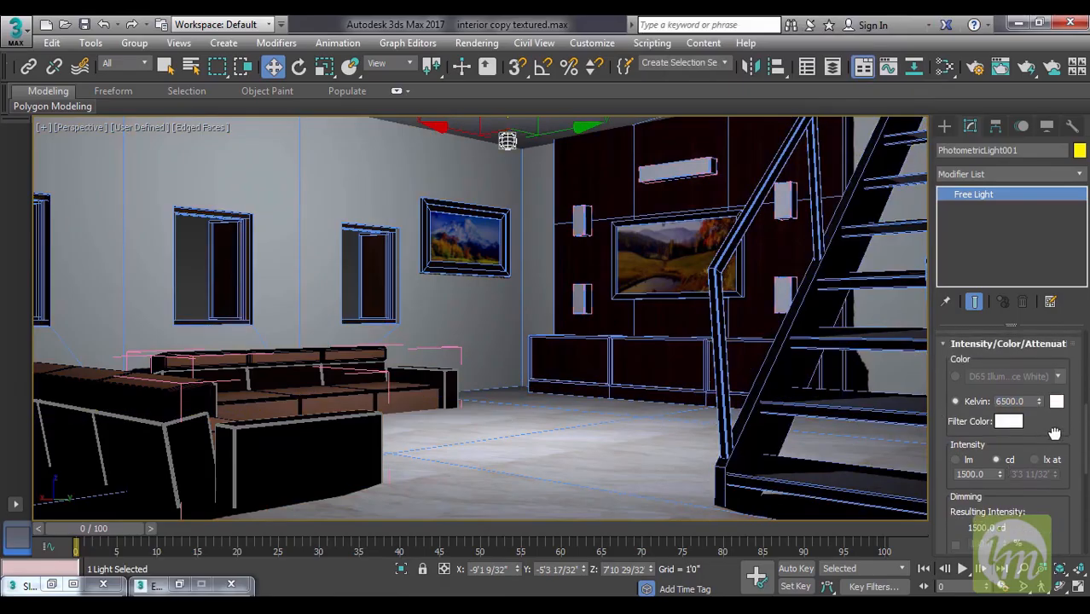
Switch the Free Light's intensity unit to lm and set its intensity to 35007.
{"action": "left_click", "coordinate": [955, 460]}
{"action": "left_click_drag", "start_coordinate": [995, 475], "coordinate": [864, 474]}
{"action": "type", "text": "357"}
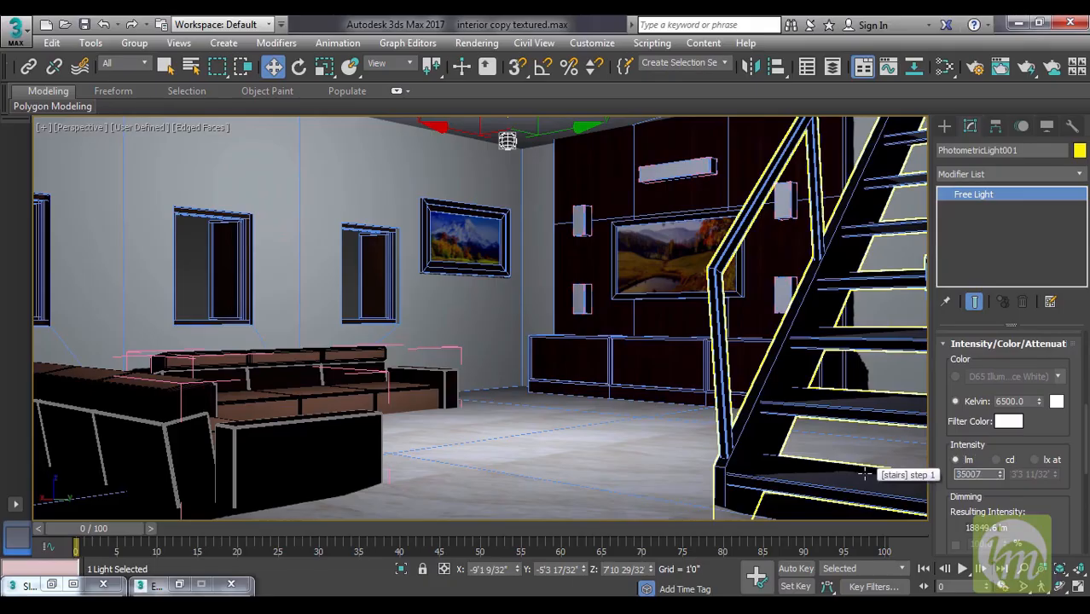
{"action": "key", "text": "Return"}
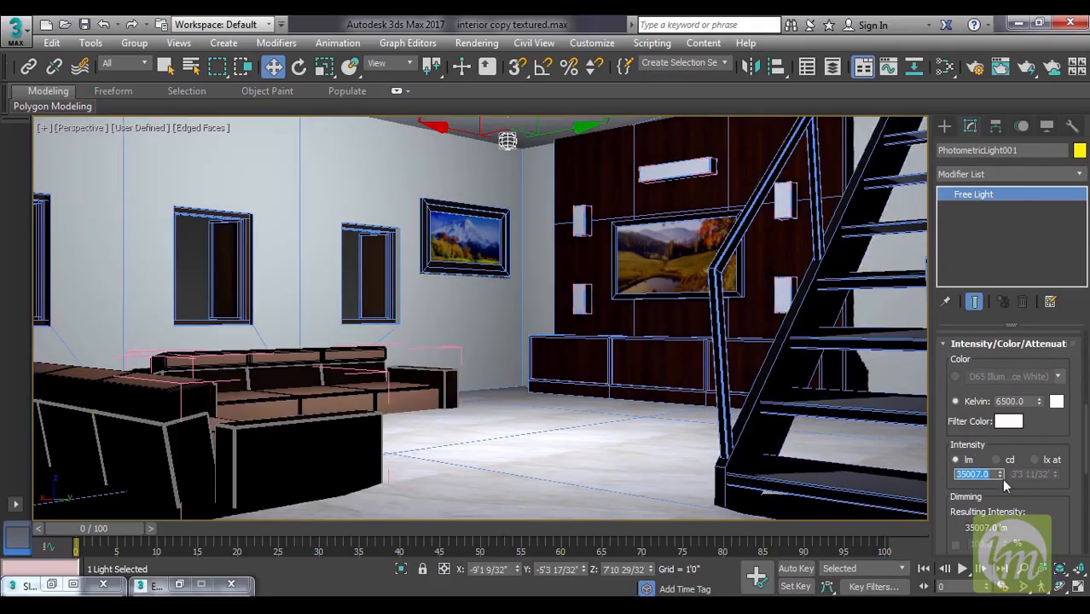
Fine-tune the Free Light's intensity, and set it to 20000 lm.
{"action": "mouse_move", "coordinate": [1000, 475]}
{"action": "left_mouse_down"}
{"action": "mouse_move", "coordinate": [998, 382]}
{"action": "mouse_move", "coordinate": [999, 516]}
{"action": "mouse_move", "coordinate": [1003, 483]}
{"action": "left_mouse_up"}
{"action": "left_click_drag", "start_coordinate": [1015, 261], "coordinate": [999, 227]}
{"action": "left_click_drag", "start_coordinate": [989, 475], "coordinate": [884, 457]}
{"action": "type", "text": "2"}
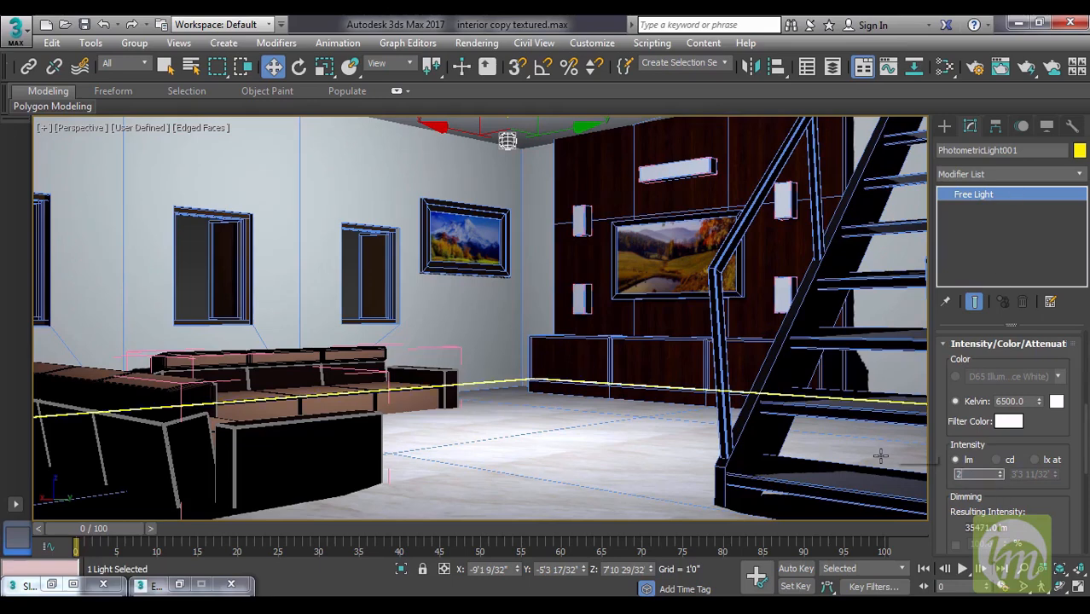
{"action": "type", "text": "0000"}
{"action": "key", "text": "Return"}
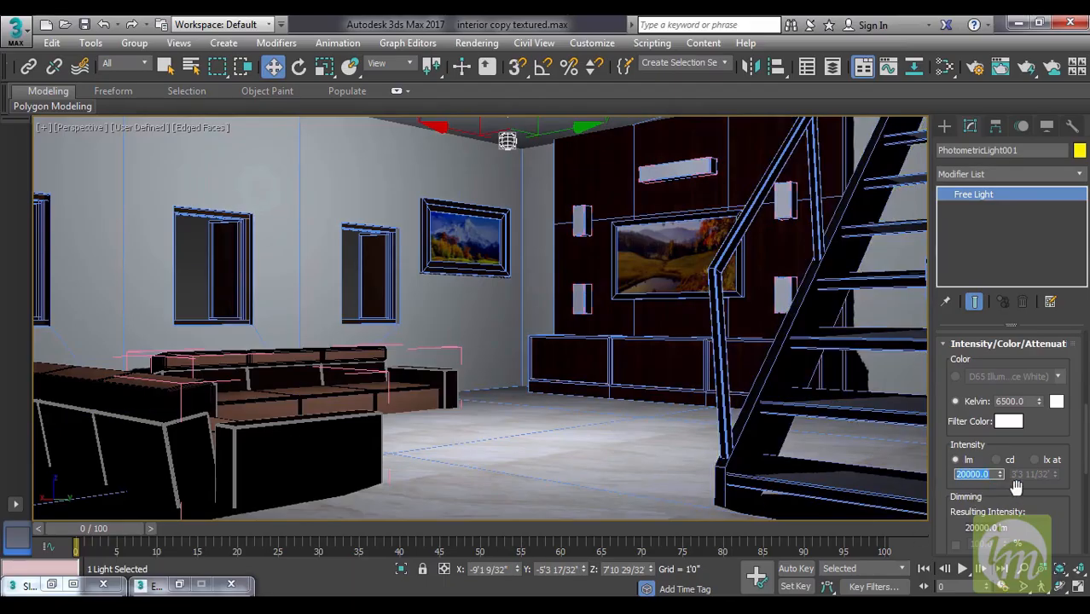
Try the 80W Halogen Bulb, Recessed 250W Wallwash, 4ft Cove Fluorescent and 40W Bulb templates on the Free Light.
{"action": "left_click_drag", "start_coordinate": [1041, 506], "coordinate": [1055, 583]}
{"action": "left_click_drag", "start_coordinate": [997, 399], "coordinate": [996, 524]}
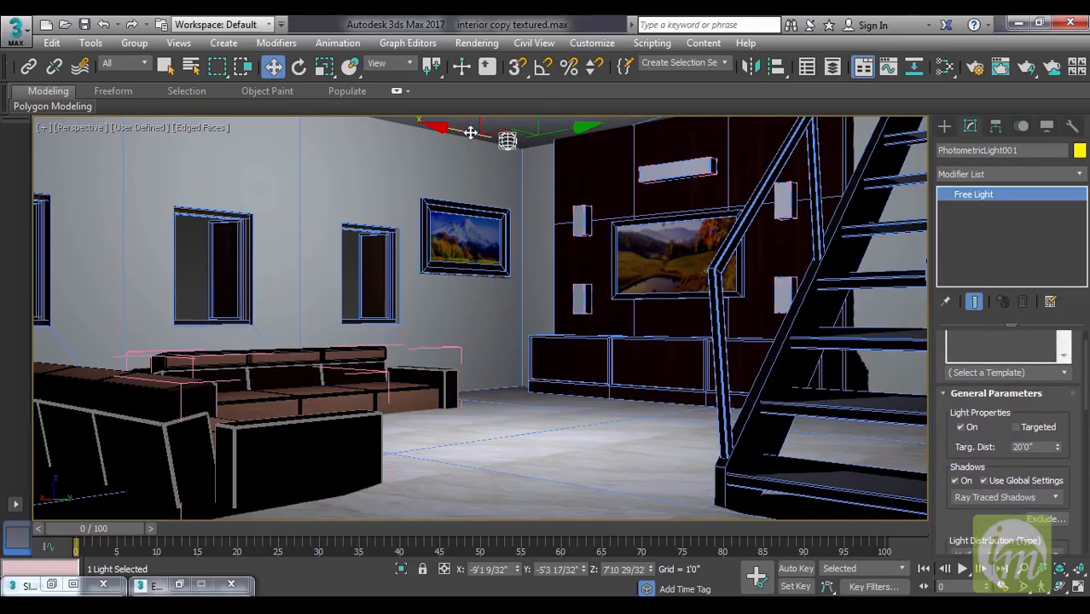
{"action": "left_click", "coordinate": [1064, 372]}
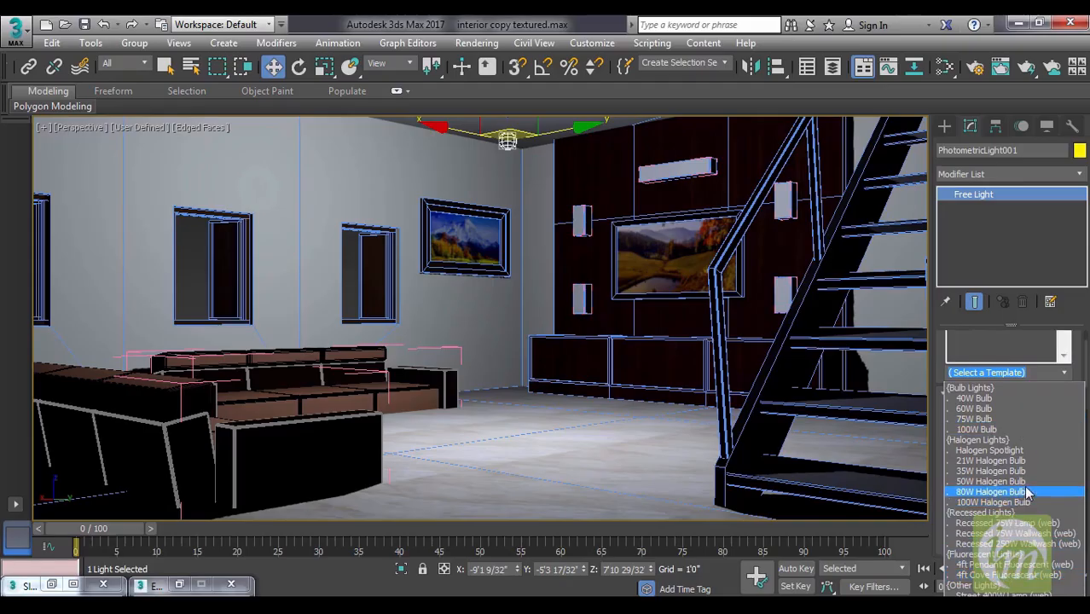
{"action": "left_click", "coordinate": [990, 492]}
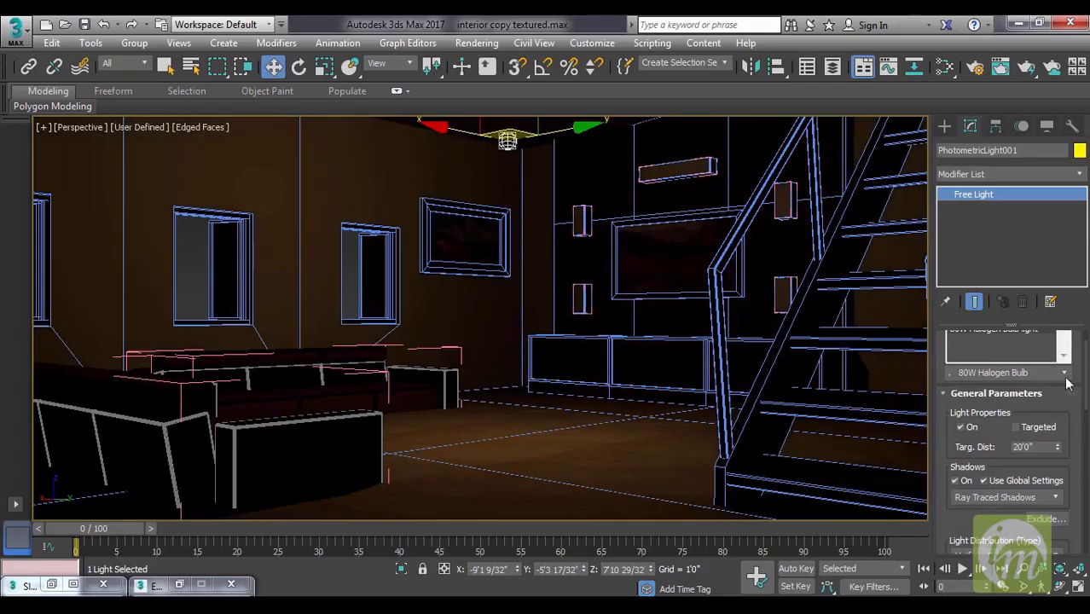
{"action": "left_click", "coordinate": [1065, 374]}
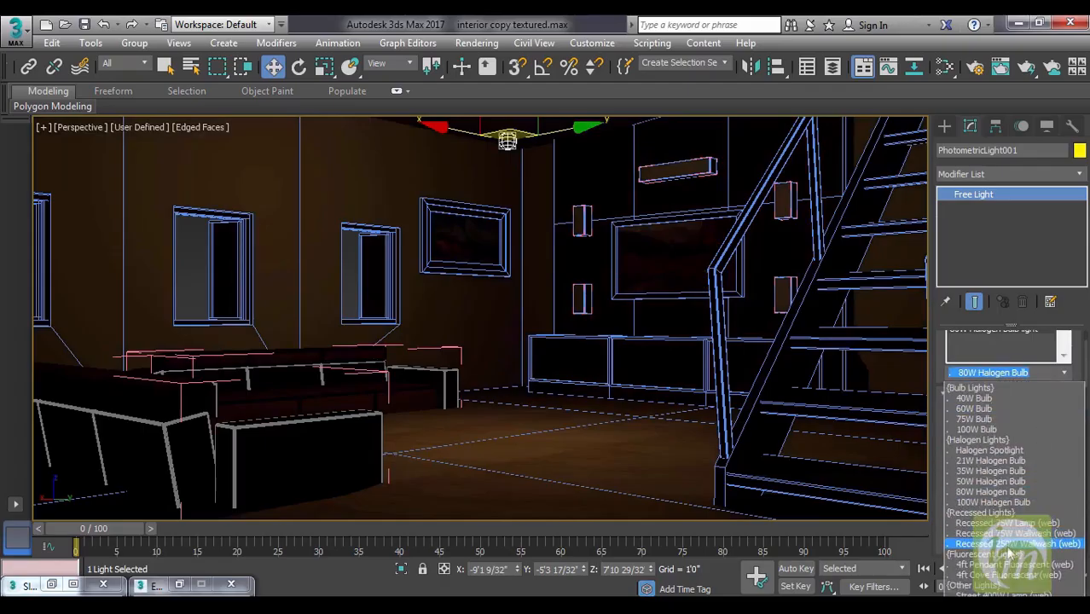
{"action": "left_click", "coordinate": [1009, 546]}
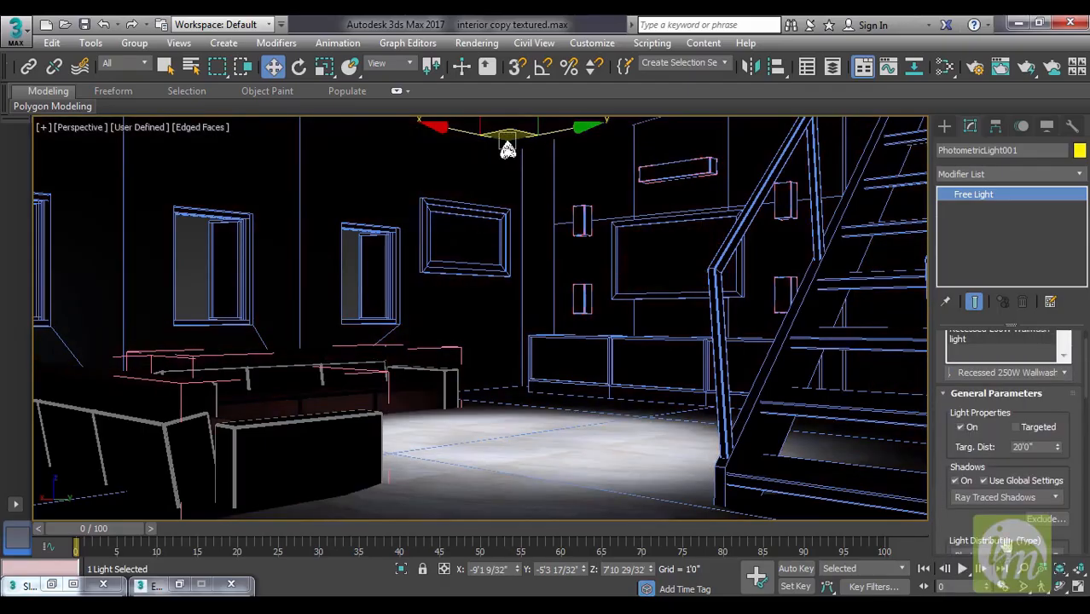
{"action": "left_click", "coordinate": [1064, 373]}
{"action": "left_click", "coordinate": [1006, 512]}
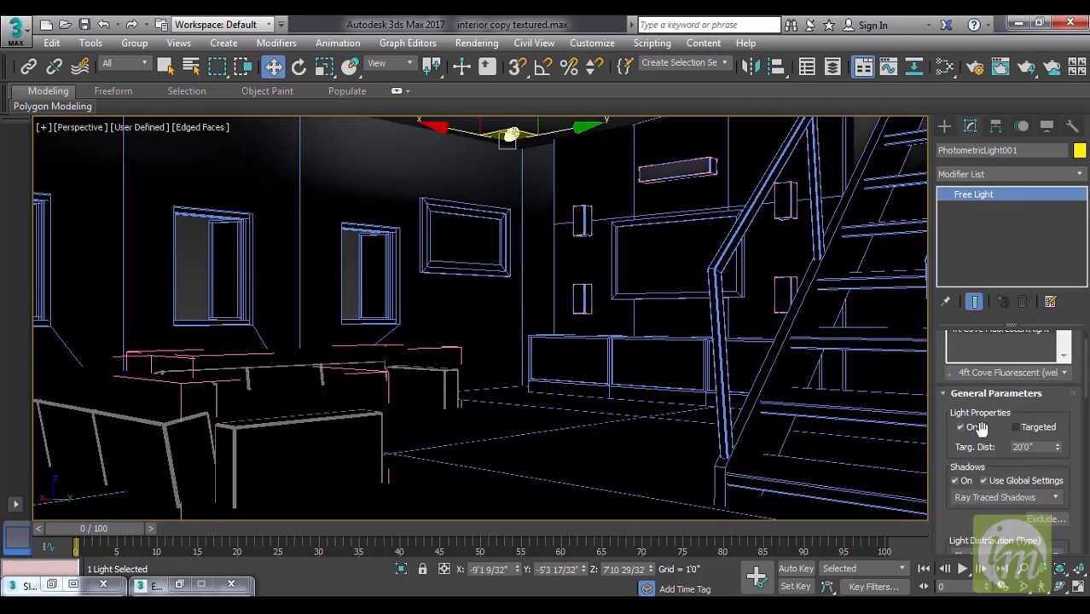
{"action": "left_click", "coordinate": [1065, 377]}
{"action": "left_click", "coordinate": [1028, 585]}
{"action": "left_click", "coordinate": [1064, 373]}
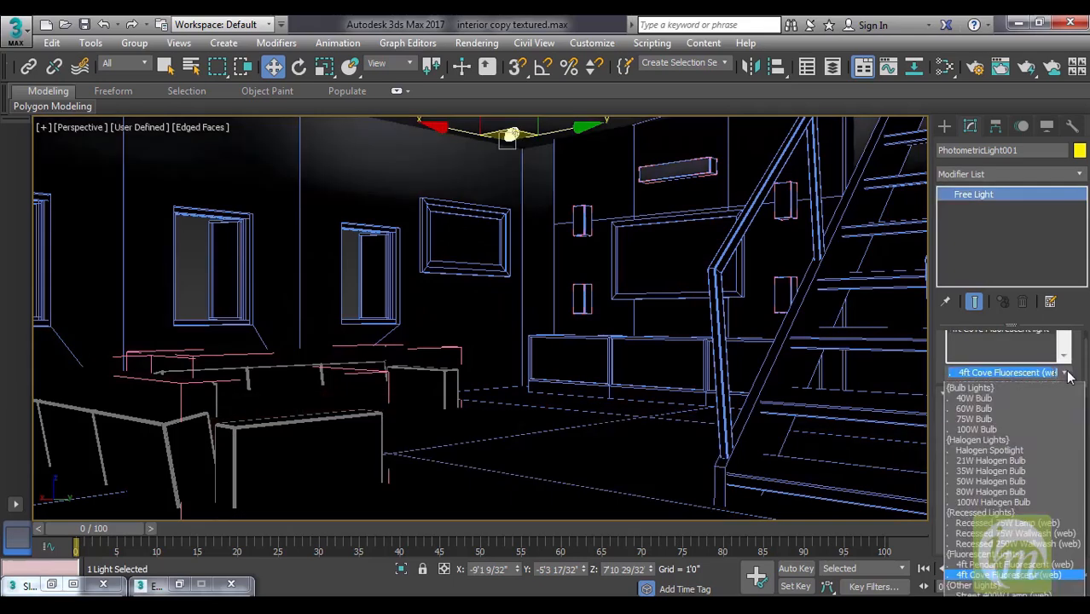
{"action": "left_click", "coordinate": [1007, 398]}
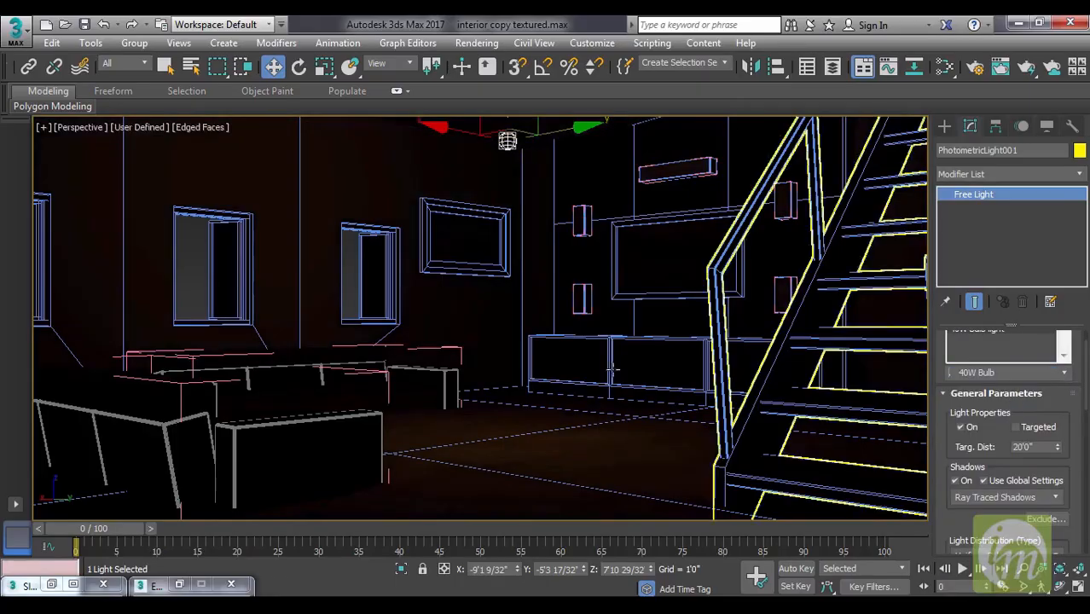
Delete the existing Free Light and place a new photometric Free Light in the top view between the TV unit and the lower sofa.
{"action": "left_click", "coordinate": [558, 309]}
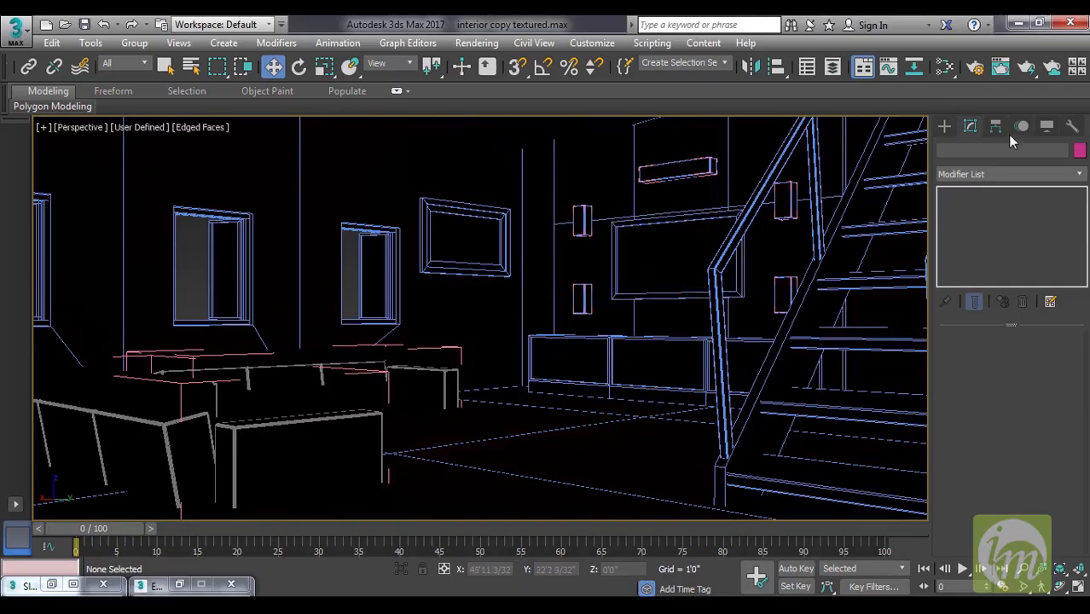
{"action": "left_click", "coordinate": [945, 126]}
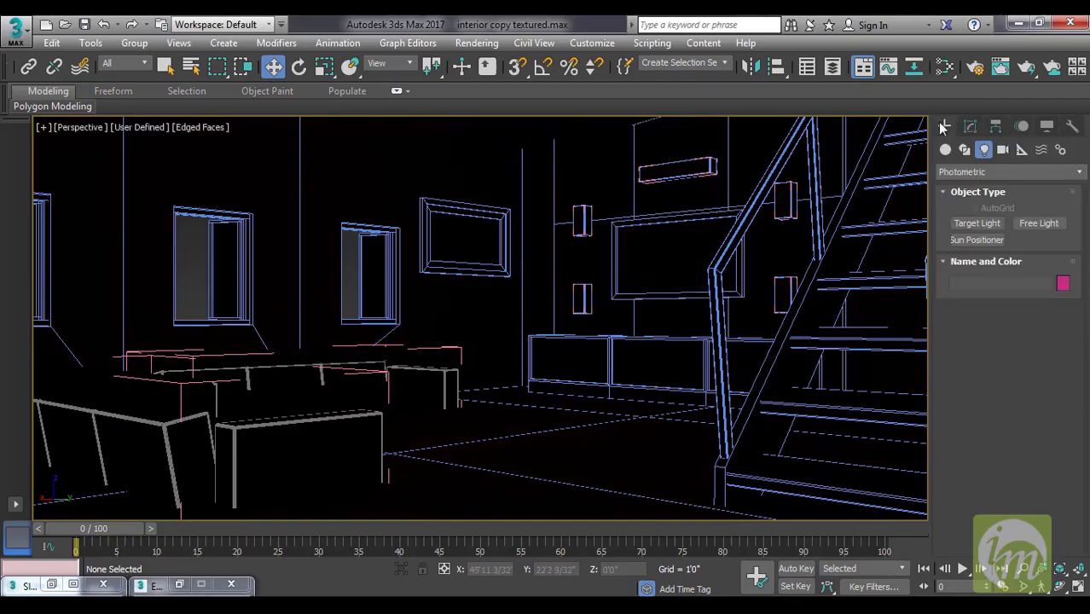
{"action": "left_click", "coordinate": [1032, 224]}
{"action": "key", "text": "t"}
{"action": "key", "text": "F3"}
{"action": "scroll", "coordinate": [702, 390], "scroll_direction": "up", "scroll_amount": 5}
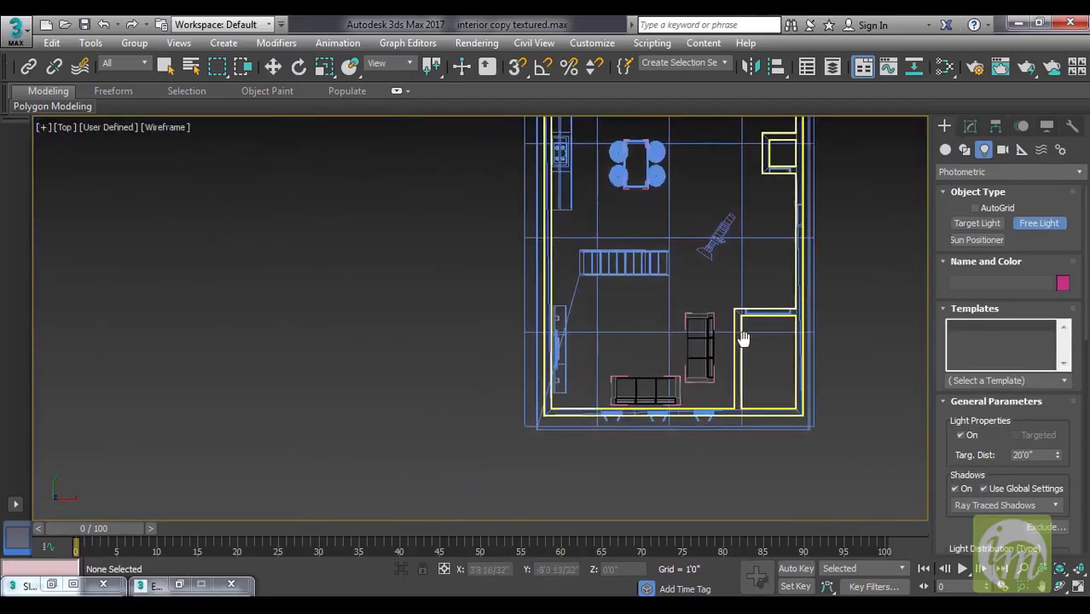
{"action": "left_click", "coordinate": [579, 388]}
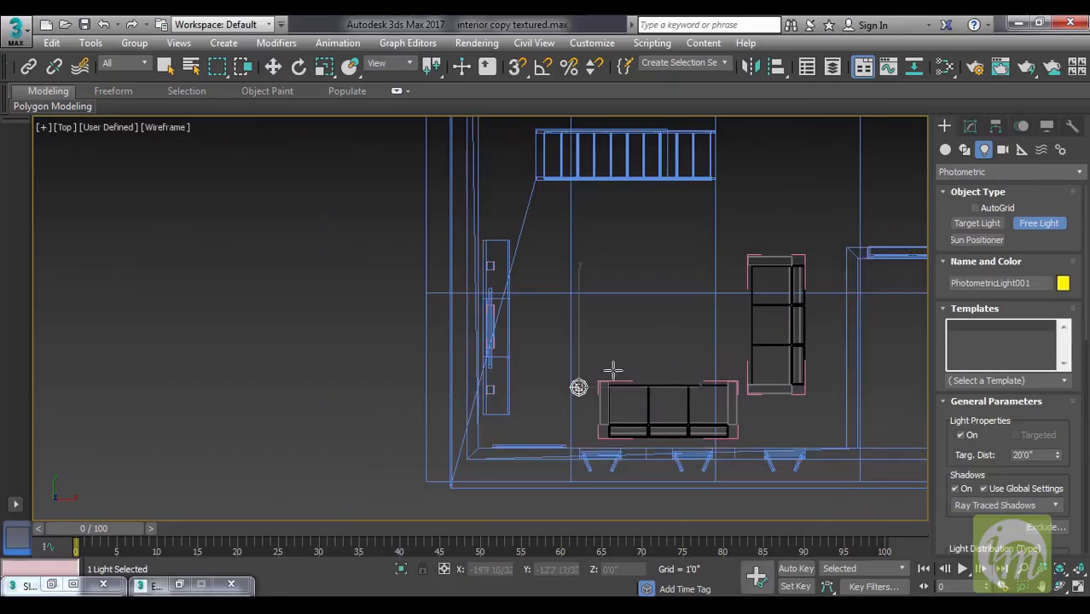
Clone the Free Light along Y toward the staircase as 2 instances, forming a column of three lights.
{"action": "key", "text": "w"}
{"action": "middle_click_drag", "start_coordinate": [631, 321], "coordinate": [598, 361]}
{"action": "left_click_drag", "start_coordinate": [588, 337], "coordinate": [588, 253], "text": "shift"}
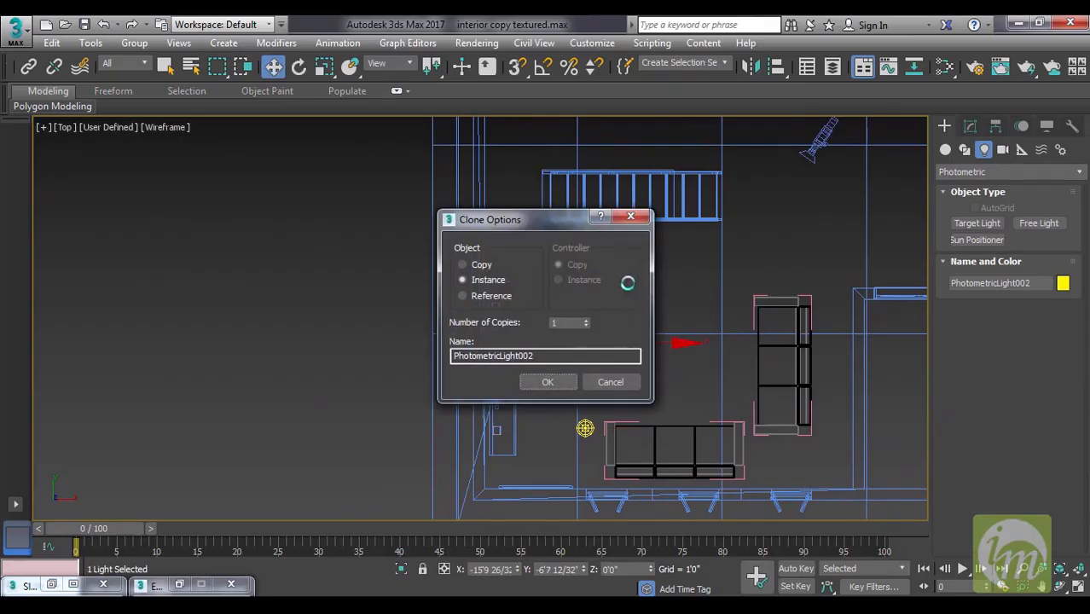
{"action": "left_click", "coordinate": [586, 321]}
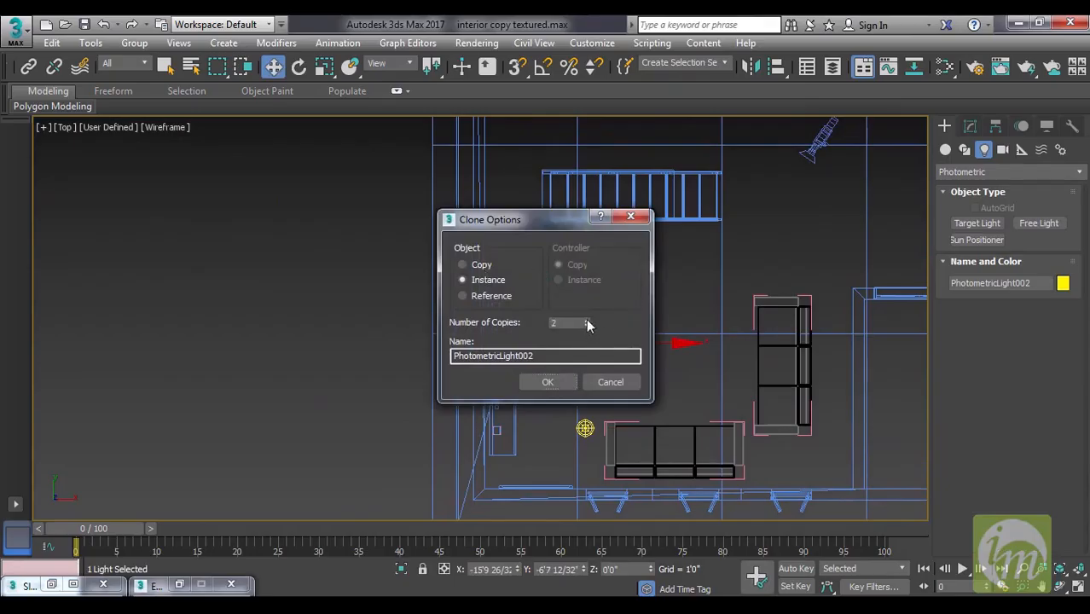
{"action": "left_click", "coordinate": [566, 382]}
Restrict the selection filter to Lights and select all three Free Lights in the column.
{"action": "left_click_drag", "start_coordinate": [546, 229], "coordinate": [624, 449]}
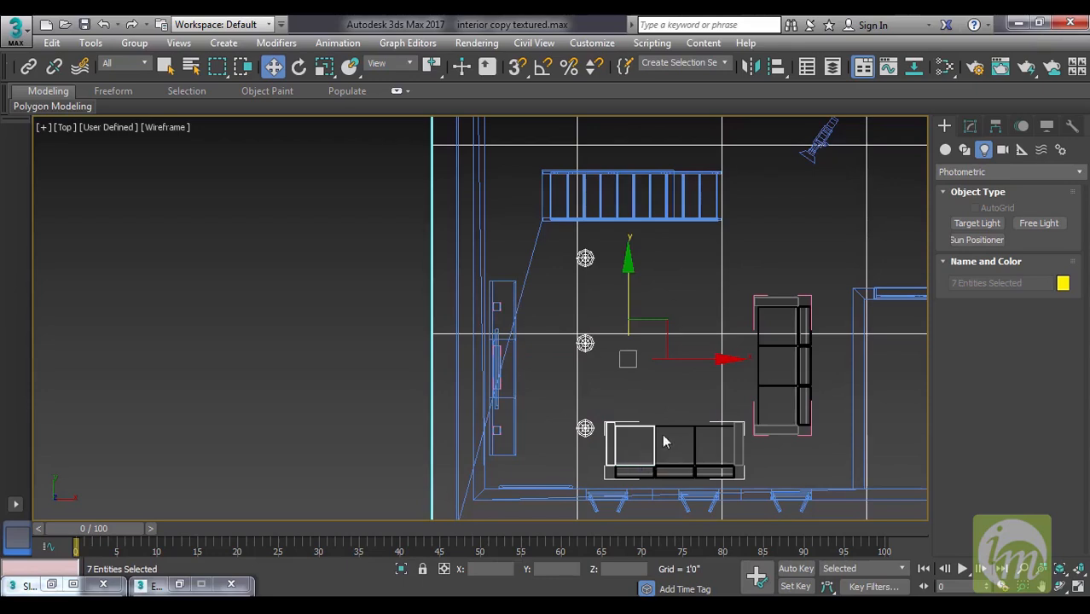
{"action": "middle_click_drag", "start_coordinate": [680, 423], "coordinate": [675, 415]}
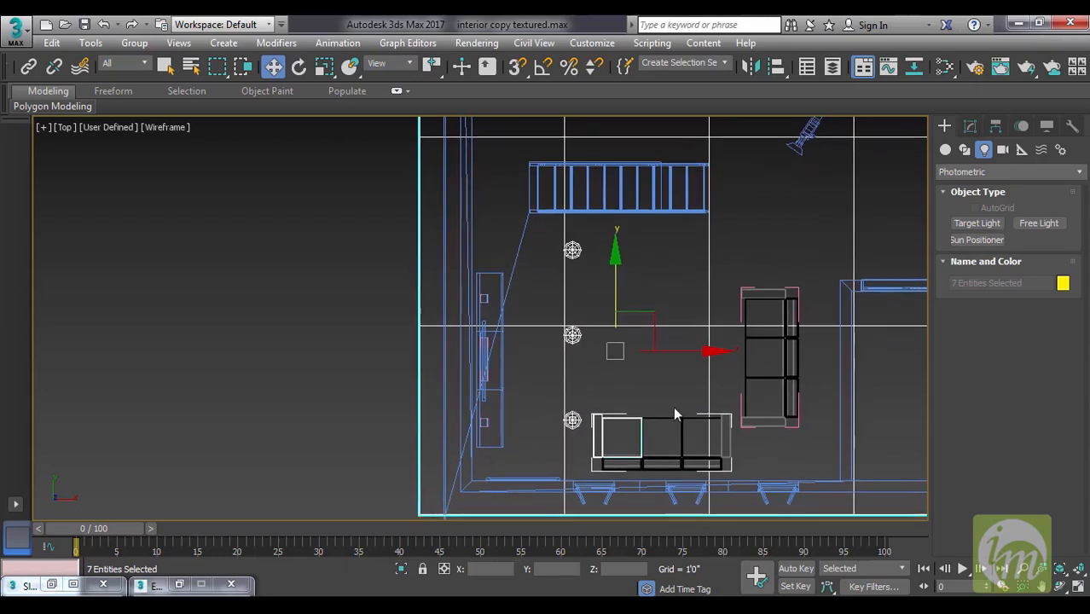
{"action": "left_click", "coordinate": [122, 64]}
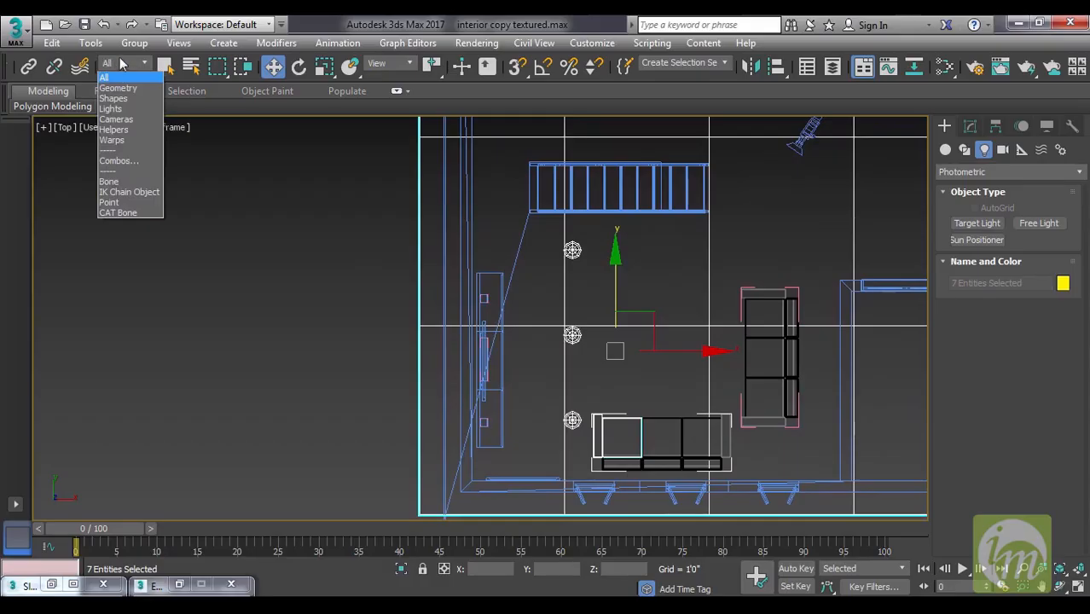
{"action": "left_click", "coordinate": [111, 109]}
{"action": "left_click", "coordinate": [364, 331]}
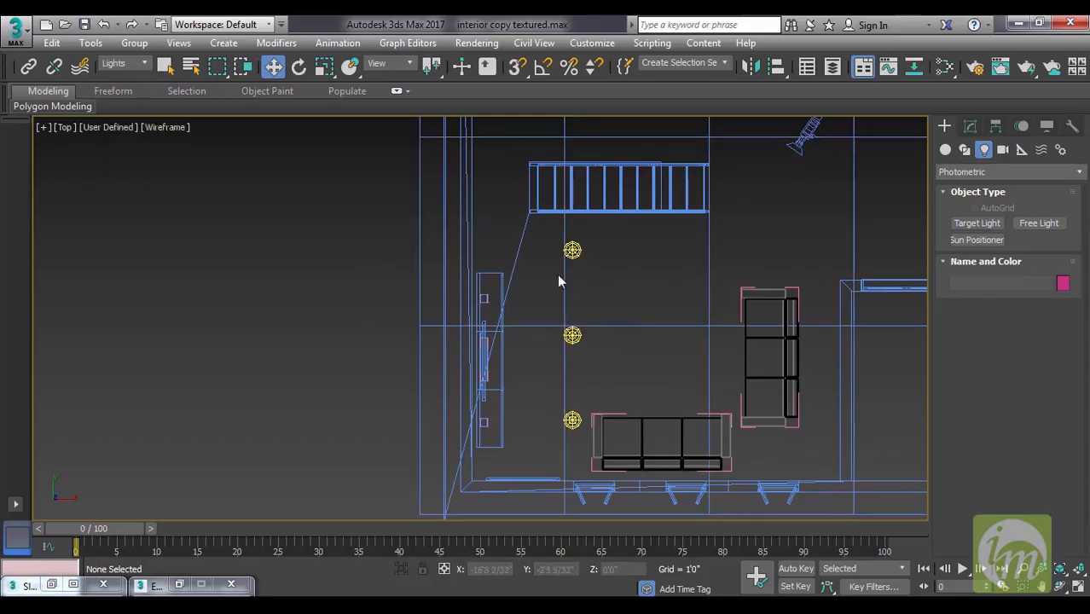
{"action": "key", "text": "ctrl+a"}
Shift the three lights slightly toward the TV wall and clone them along X as 2 instances to form a 3 by 3 grid.
{"action": "middle_click_drag", "start_coordinate": [642, 358], "coordinate": [576, 340]}
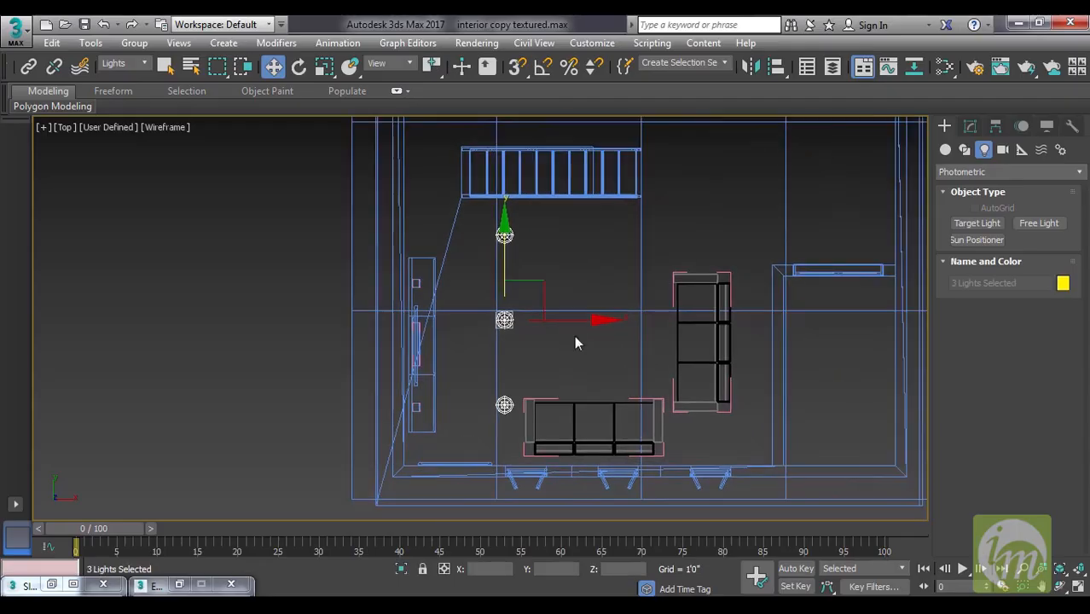
{"action": "left_click_drag", "start_coordinate": [540, 285], "coordinate": [532, 306]}
{"action": "left_click_drag", "start_coordinate": [584, 337], "coordinate": [676, 338], "text": "shift"}
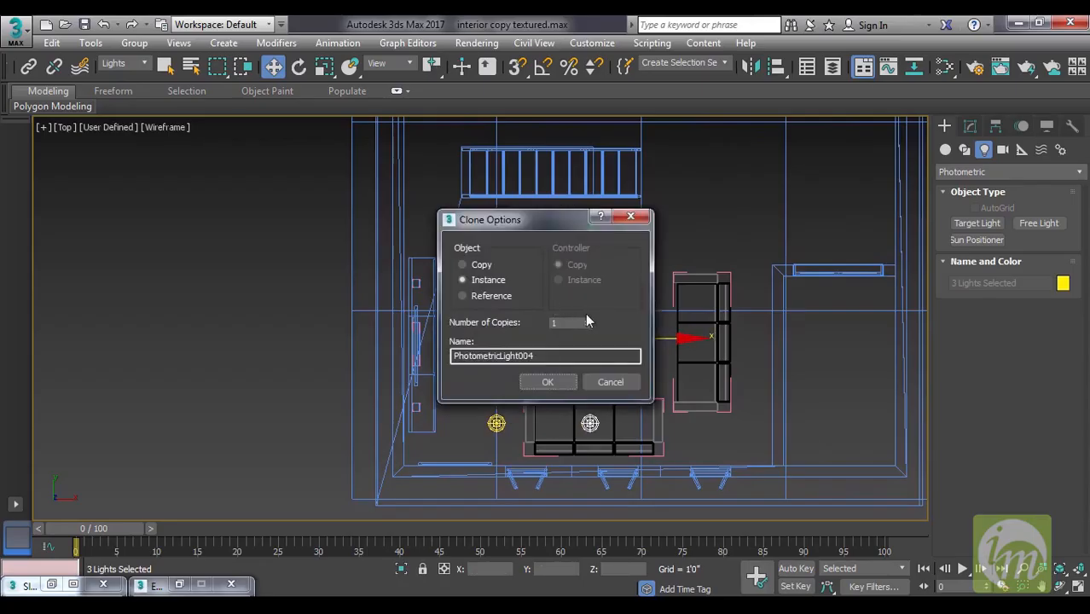
{"action": "left_click", "coordinate": [563, 382]}
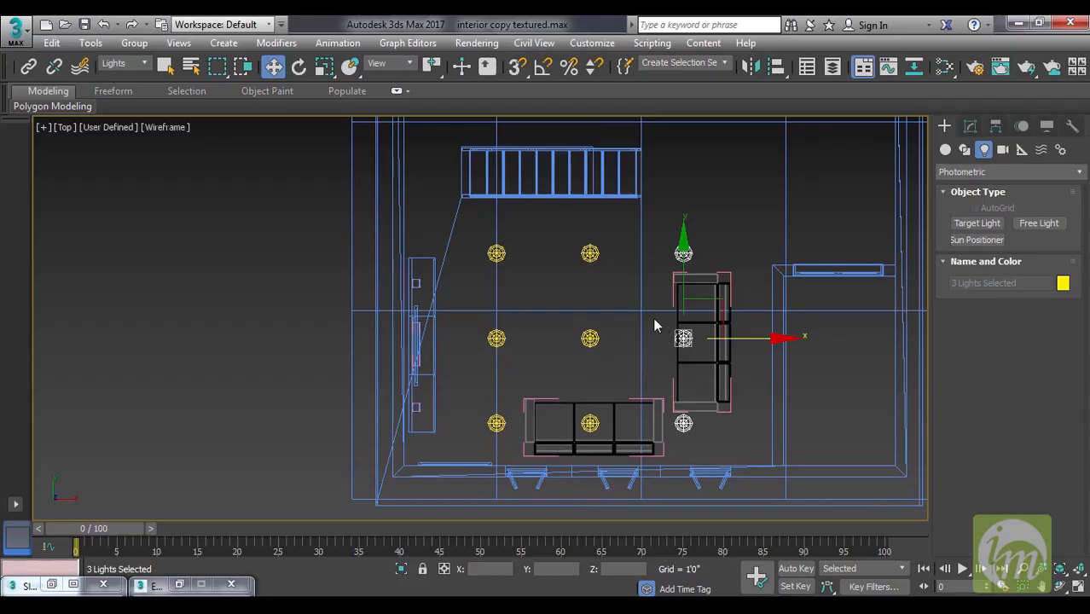
Select all nine lights and raise them in the left view to just below the ceiling slab.
{"action": "left_click_drag", "start_coordinate": [631, 420], "coordinate": [633, 422], "text": "ctrl"}
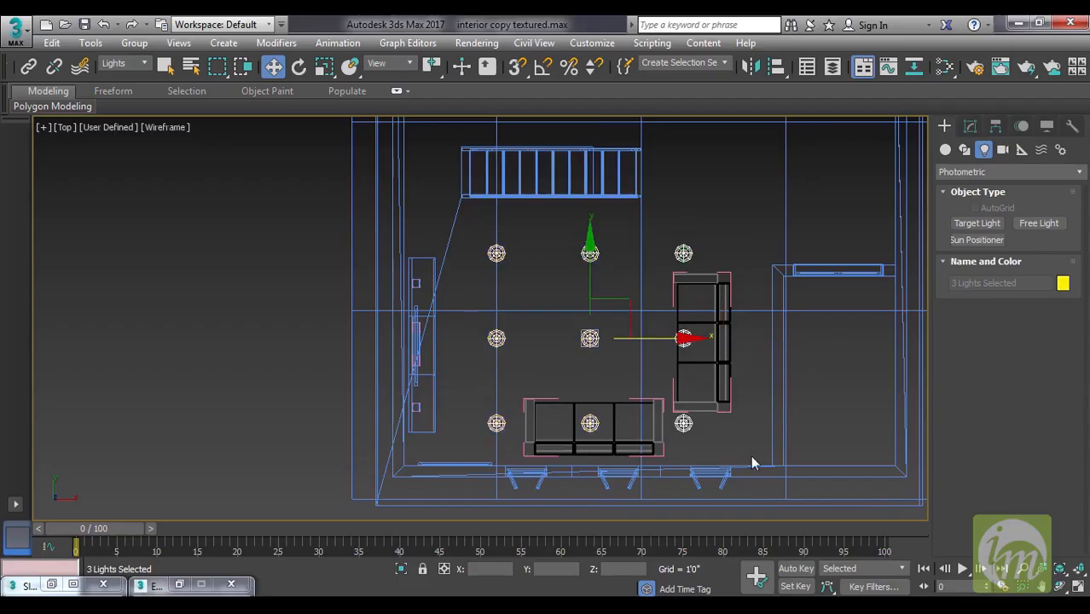
{"action": "key", "text": "l"}
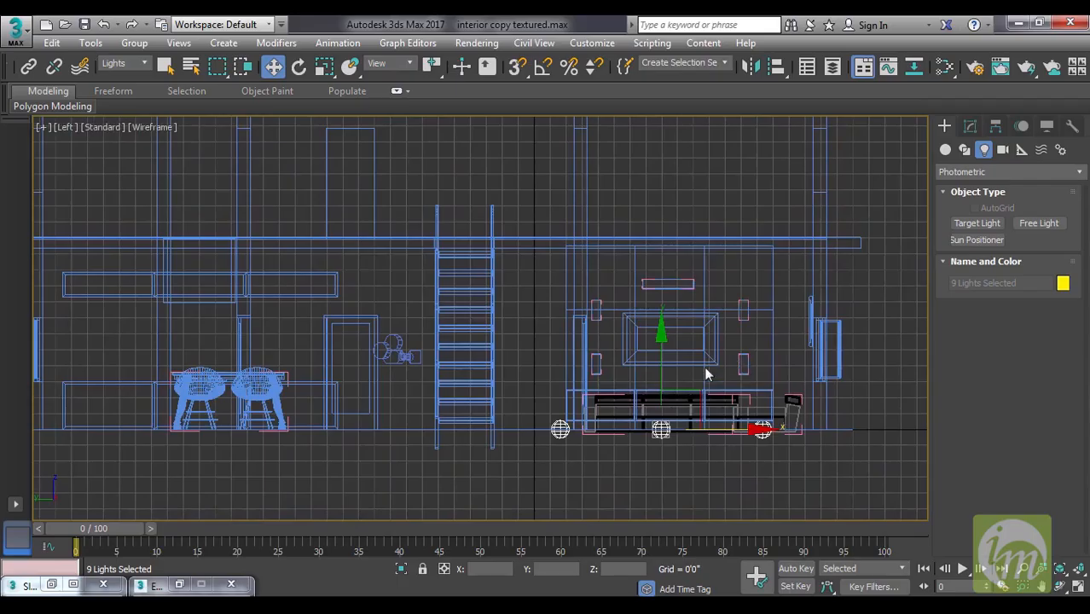
{"action": "left_click_drag", "start_coordinate": [662, 339], "coordinate": [662, 164]}
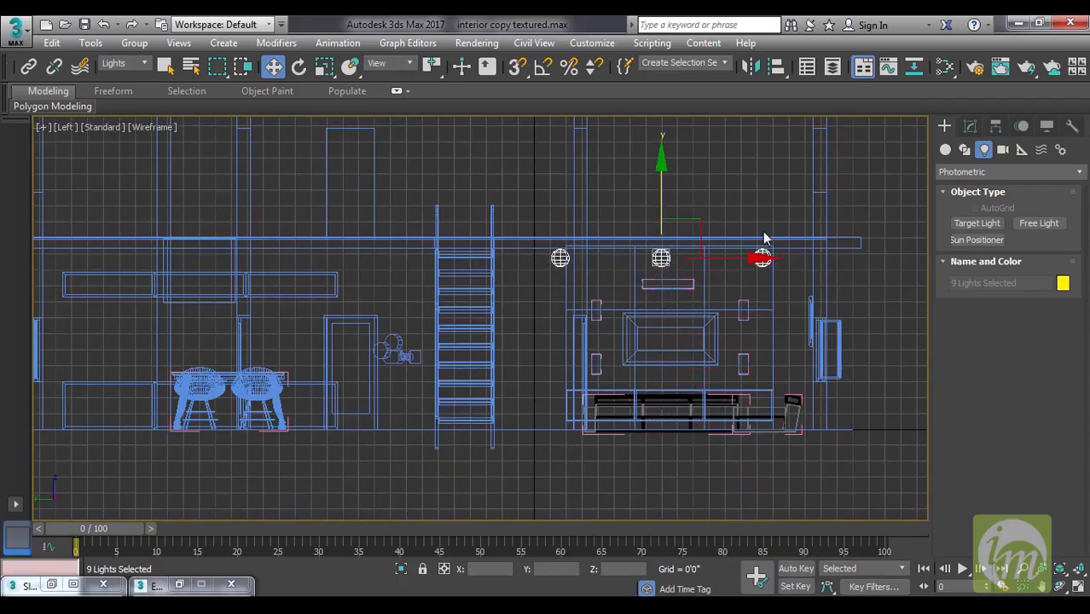
Show the Camera001 view, reframe it to include more of the room and ceiling lights, and display it shaded.
{"action": "key", "text": "c"}
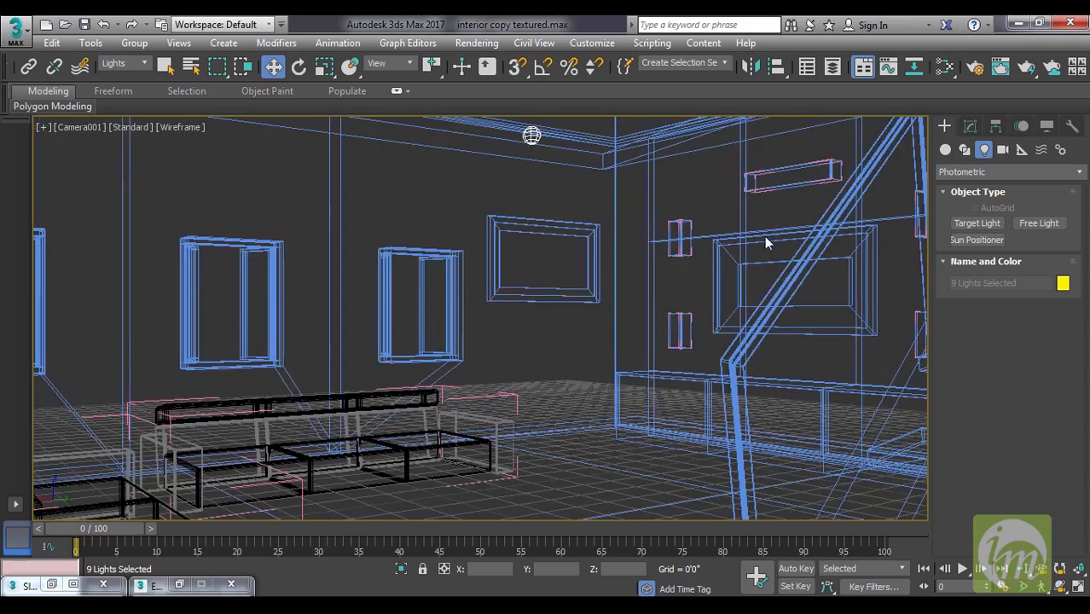
{"action": "left_click", "coordinate": [1023, 587]}
{"action": "left_click_drag", "start_coordinate": [673, 421], "coordinate": [675, 431]}
{"action": "middle_click_drag", "start_coordinate": [663, 431], "coordinate": [695, 412]}
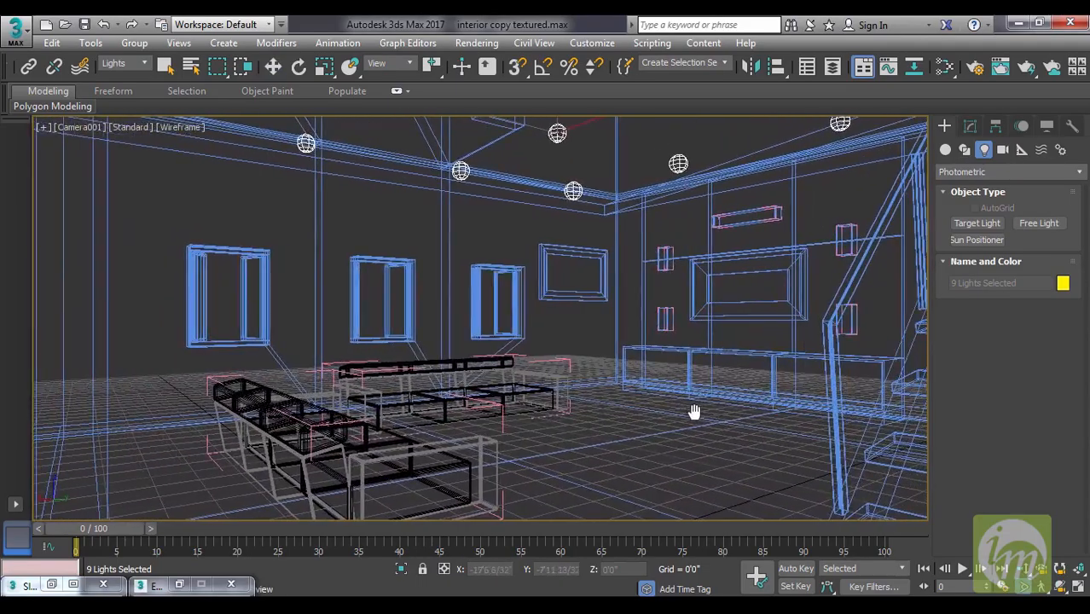
{"action": "key", "text": "F3"}
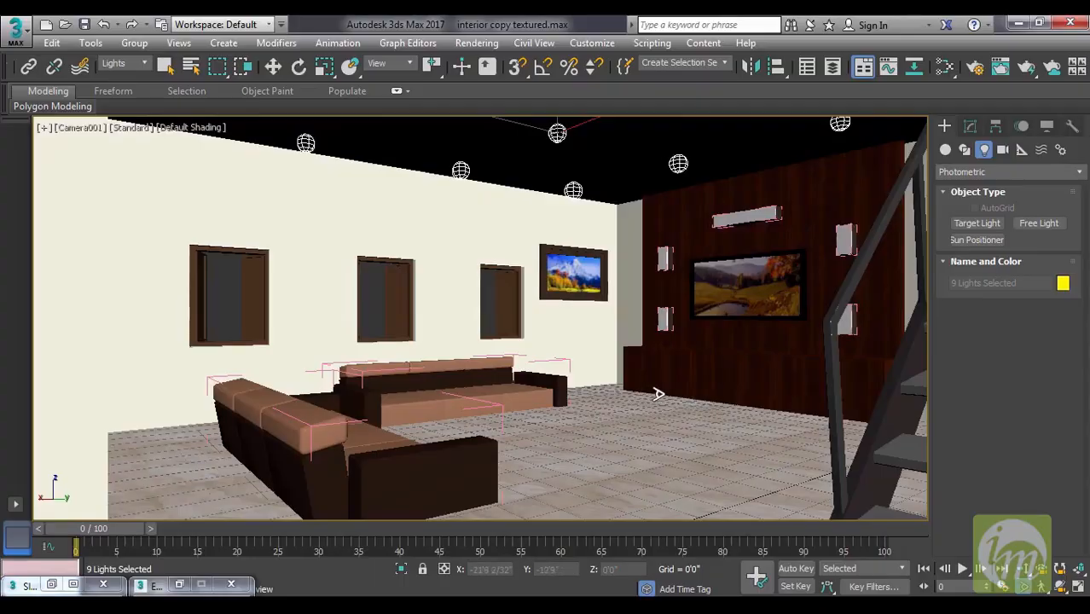
Check the camera view's Lighting and Shadows options, including Scene Lights Control, and clear the light selection.
{"action": "left_click", "coordinate": [132, 128]}
{"action": "mouse_move", "coordinate": [179, 220]}
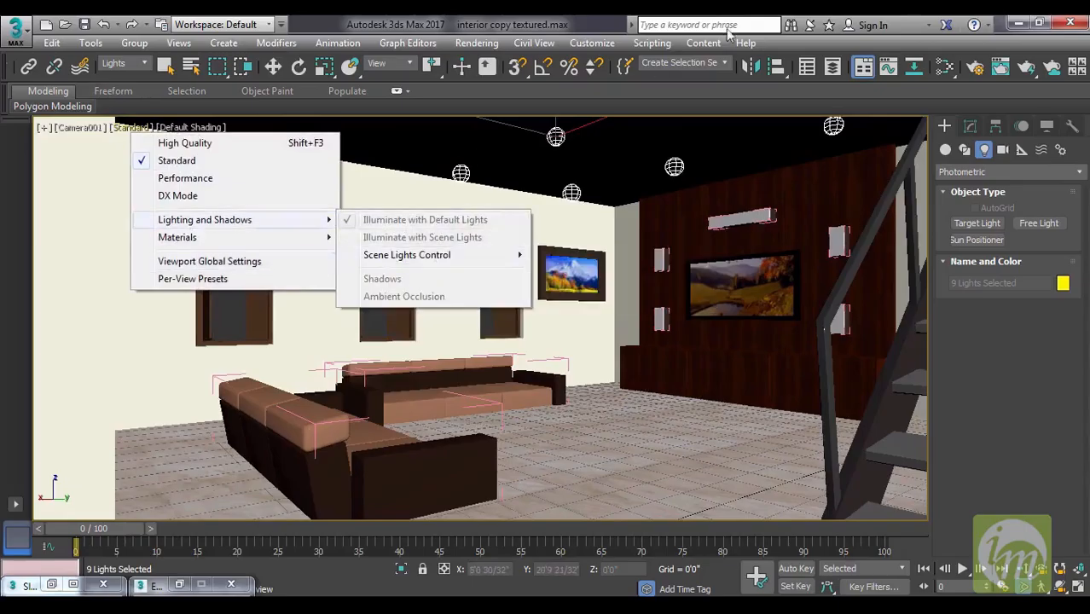
{"action": "left_click", "coordinate": [800, 40]}
{"action": "right_click", "coordinate": [713, 393]}
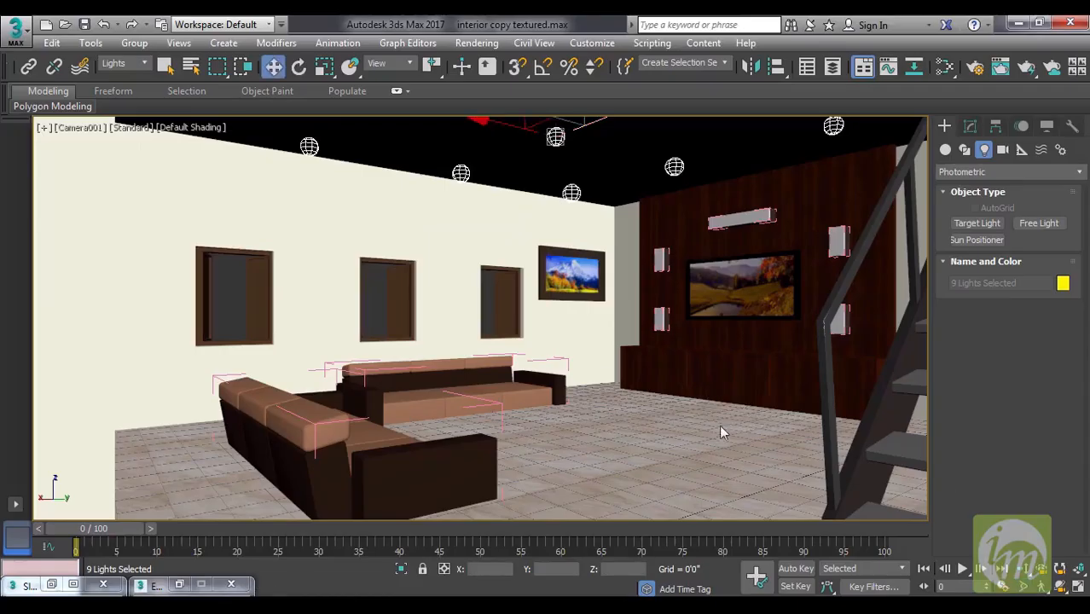
{"action": "left_click", "coordinate": [140, 128]}
{"action": "mouse_move", "coordinate": [224, 220]}
{"action": "mouse_move", "coordinate": [416, 256]}
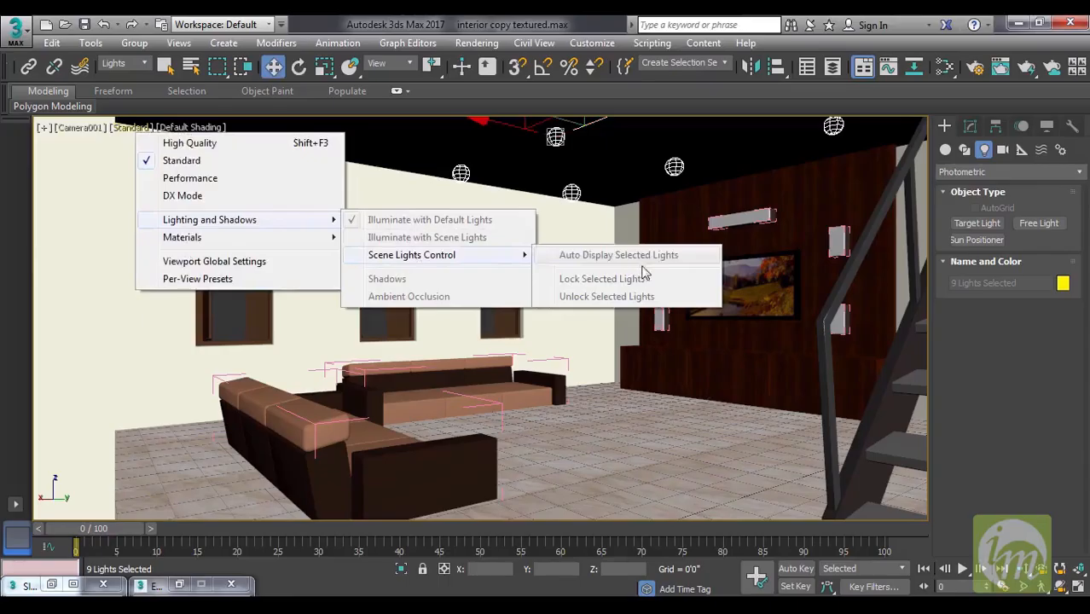
{"action": "left_click", "coordinate": [673, 372]}
{"action": "left_click", "coordinate": [661, 366]}
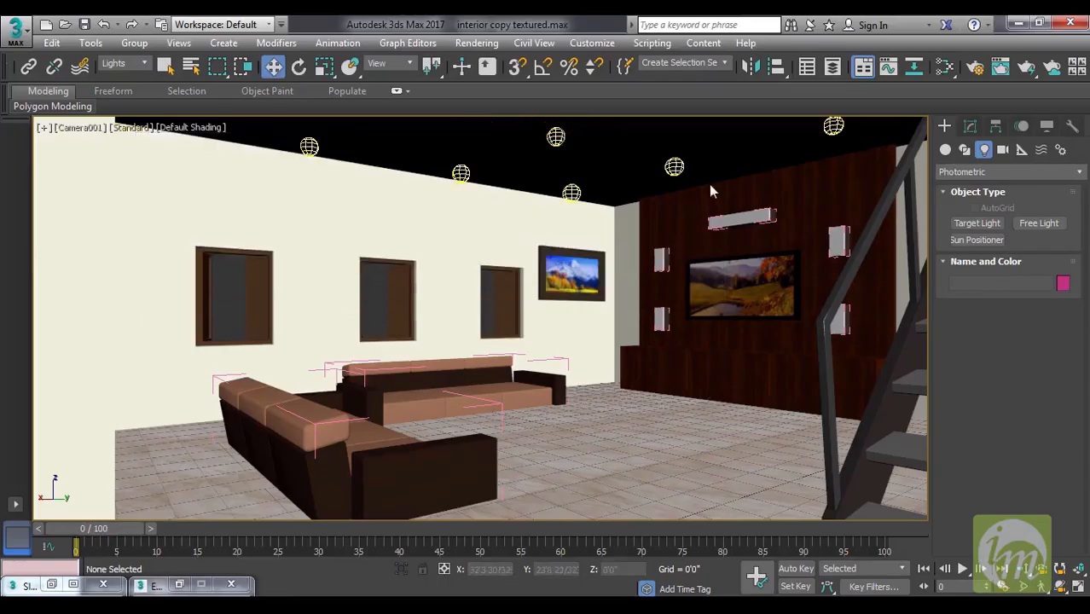
Test-render the Camera001 view to check the lighting, and close the rendered image.
{"action": "left_click", "coordinate": [1002, 67]}
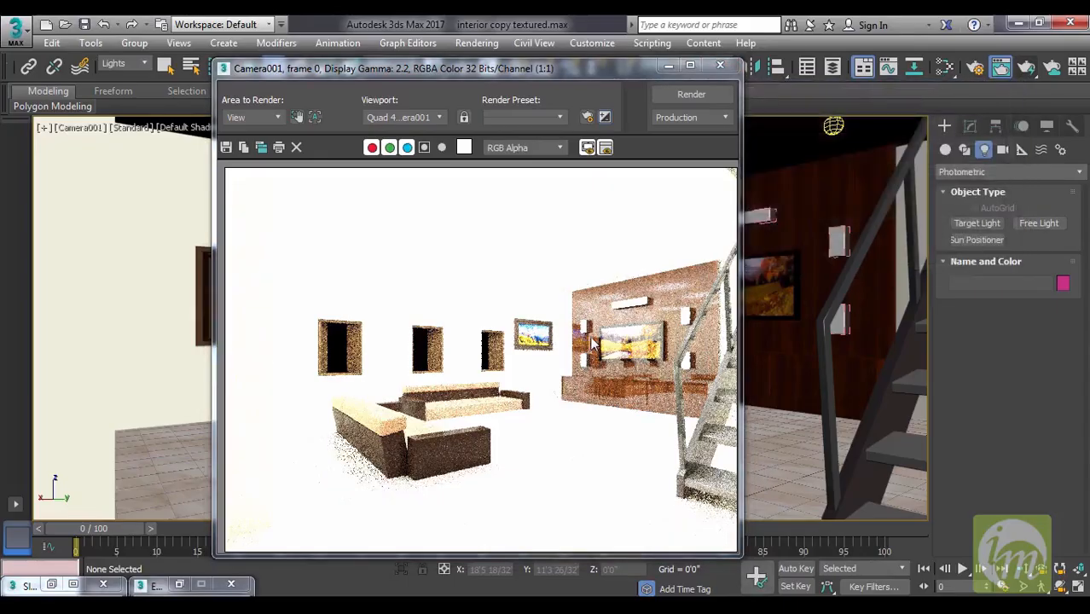
{"action": "left_click", "coordinate": [719, 65]}
Switch the intensity of the instanced ceiling light near the staircase to lumens, set it to 6000 lm, and render the camera view.
{"action": "left_click", "coordinate": [834, 126]}
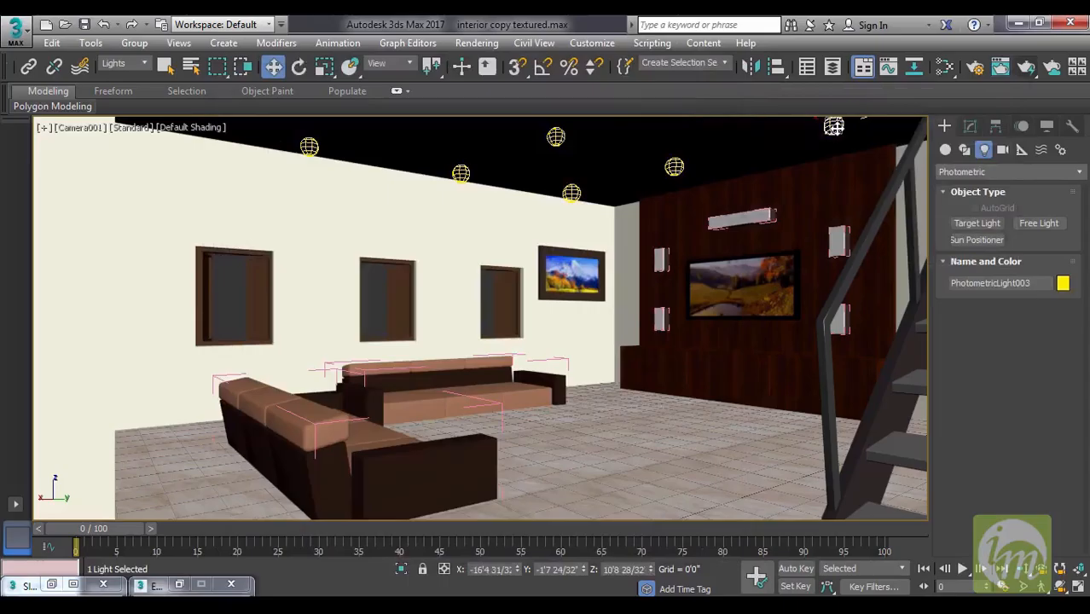
{"action": "left_click", "coordinate": [969, 127]}
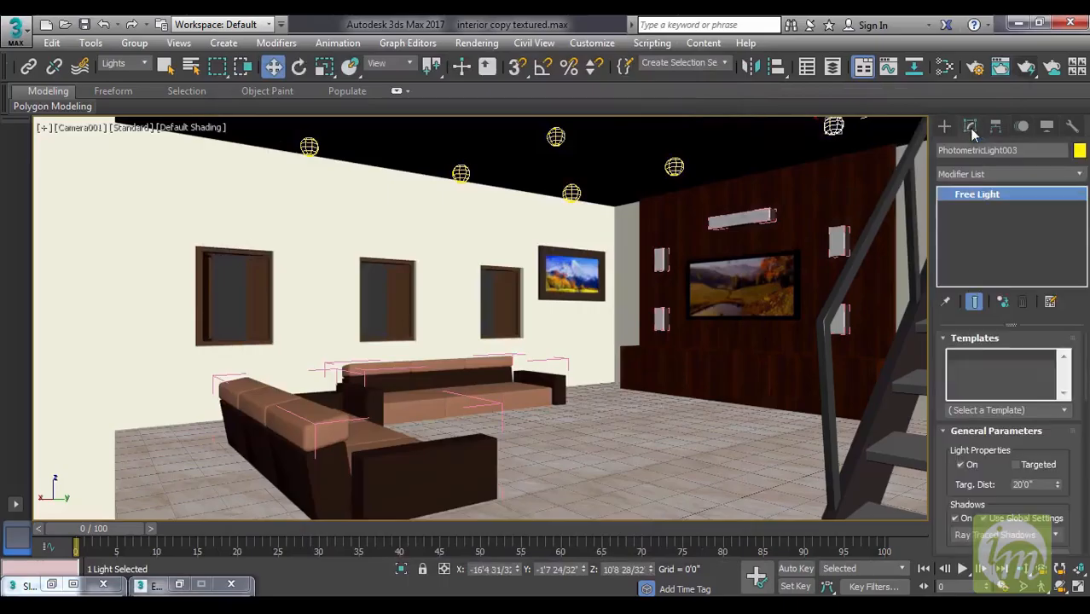
{"action": "left_click_drag", "start_coordinate": [1065, 445], "coordinate": [1061, 245]}
{"action": "left_click_drag", "start_coordinate": [1032, 498], "coordinate": [1036, 399]}
{"action": "left_click_drag", "start_coordinate": [1030, 482], "coordinate": [1015, 445]}
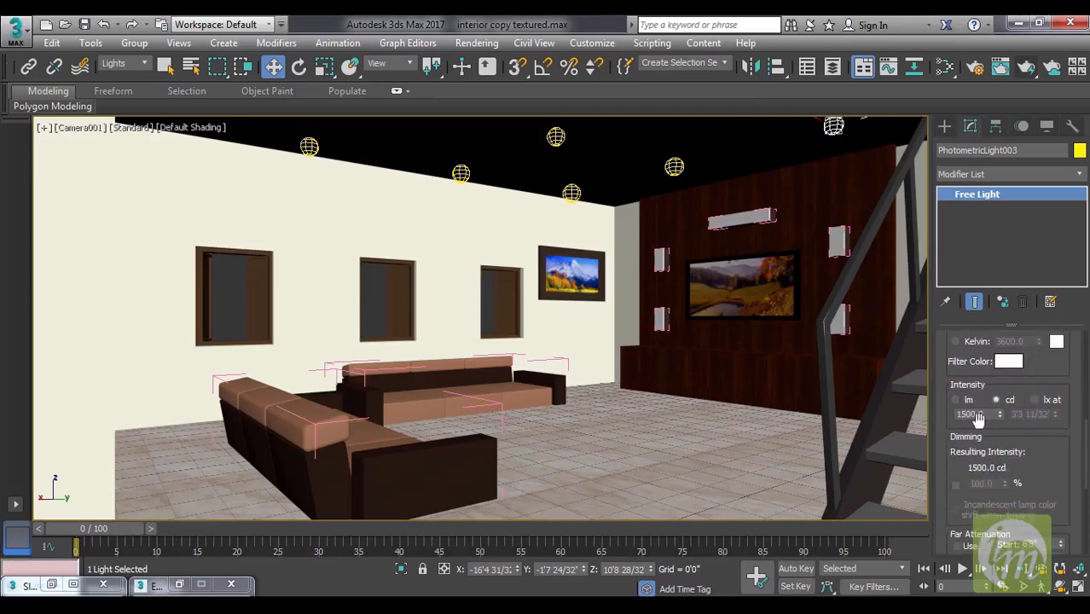
{"action": "left_click", "coordinate": [954, 400]}
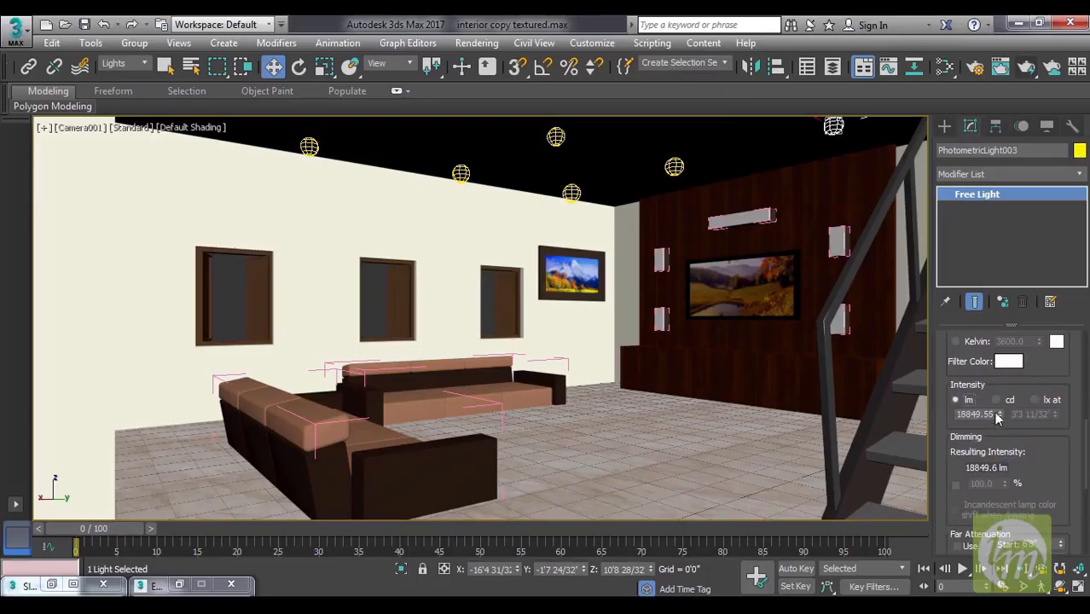
{"action": "left_click_drag", "start_coordinate": [996, 415], "coordinate": [906, 417]}
{"action": "type", "text": "6007"}
{"action": "key", "text": "Return"}
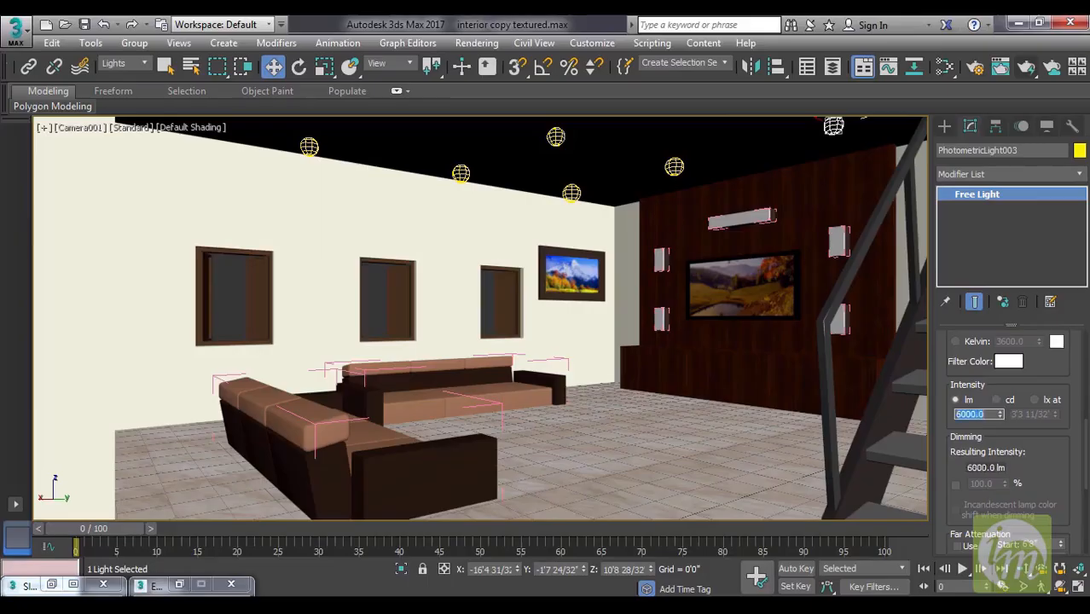
{"action": "left_click", "coordinate": [1026, 70]}
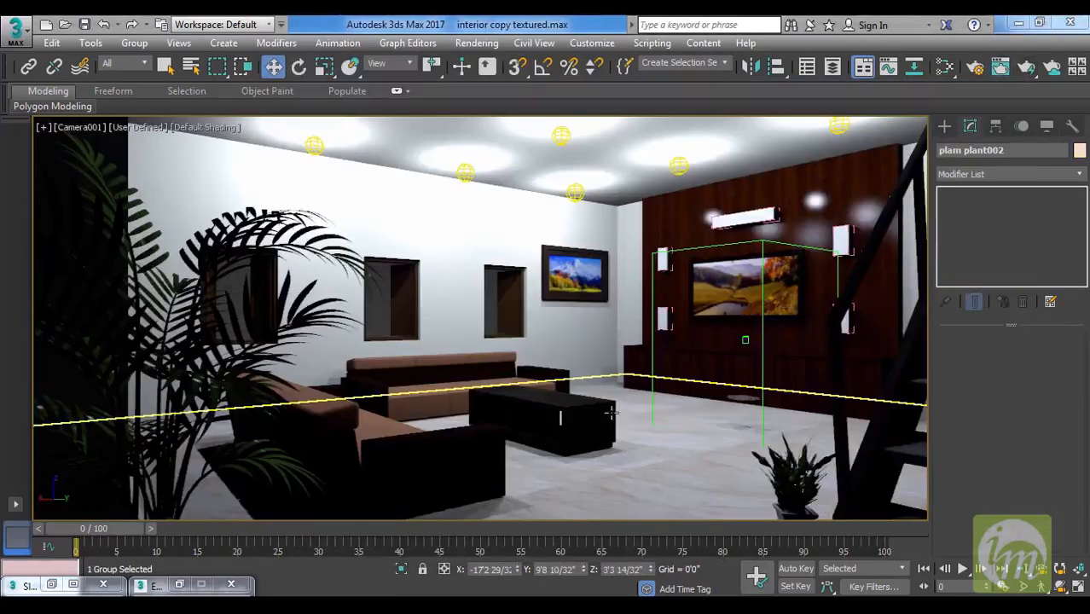
Delete the two dummy helpers standing in front of the TV wall.
{"action": "left_click", "coordinate": [745, 343]}
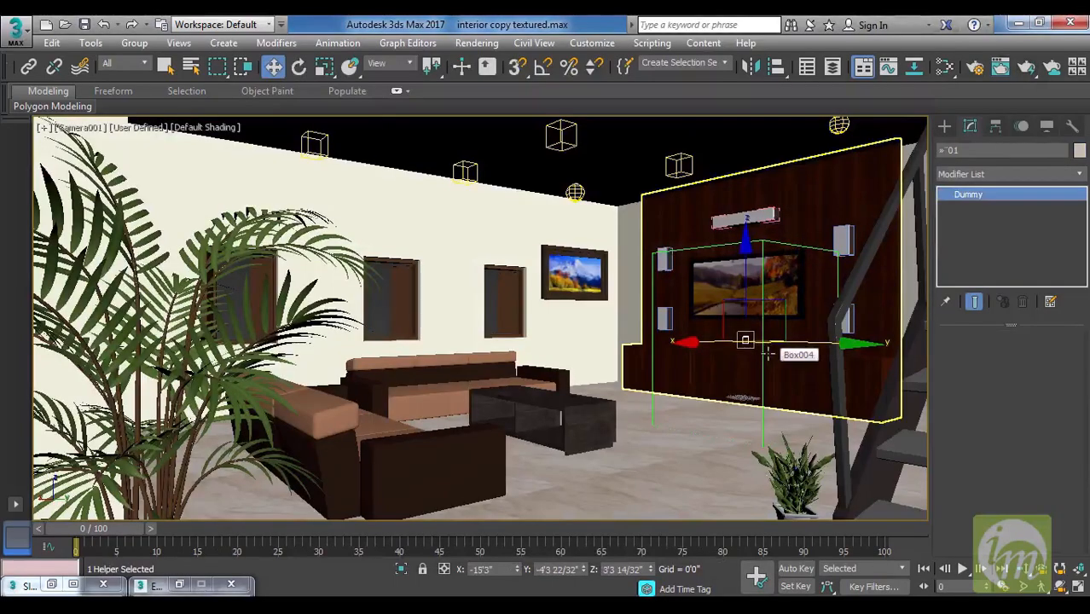
{"action": "key", "text": "Delete"}
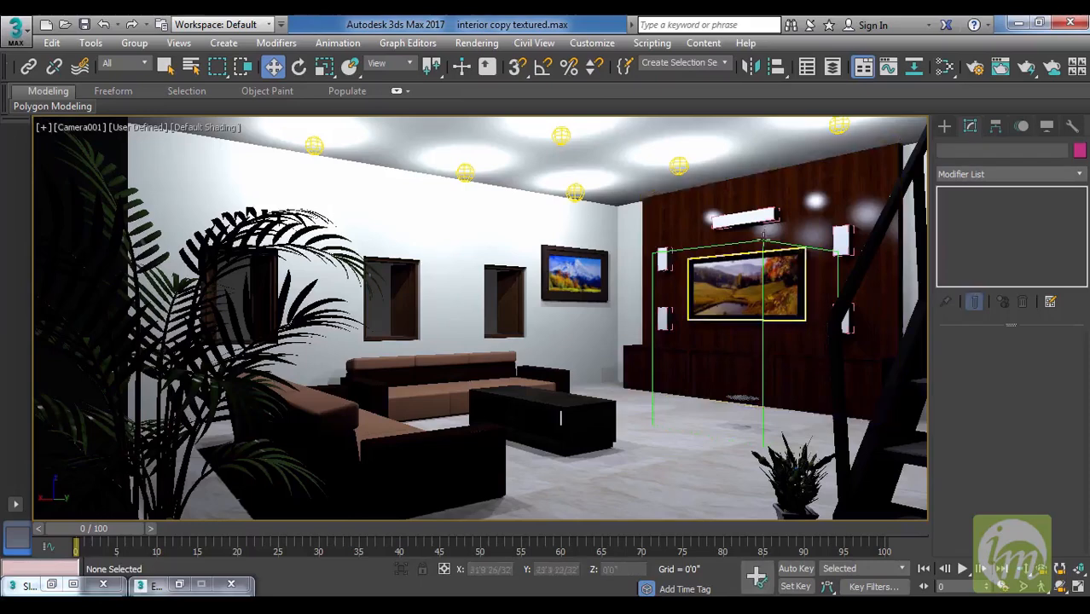
{"action": "left_click", "coordinate": [763, 237]}
{"action": "left_click", "coordinate": [763, 243]}
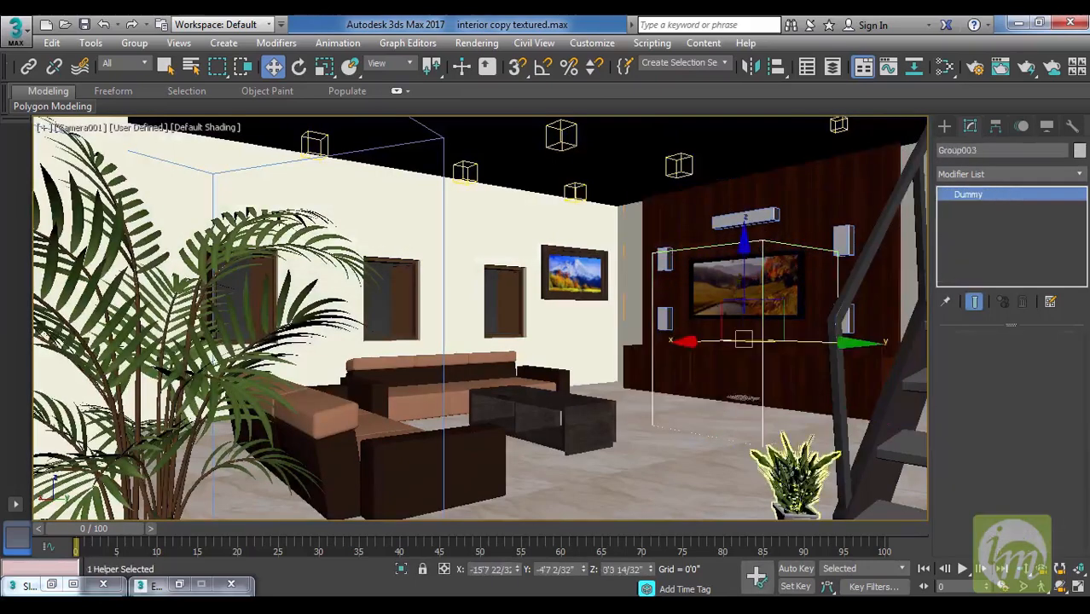
{"action": "key", "text": "Delete"}
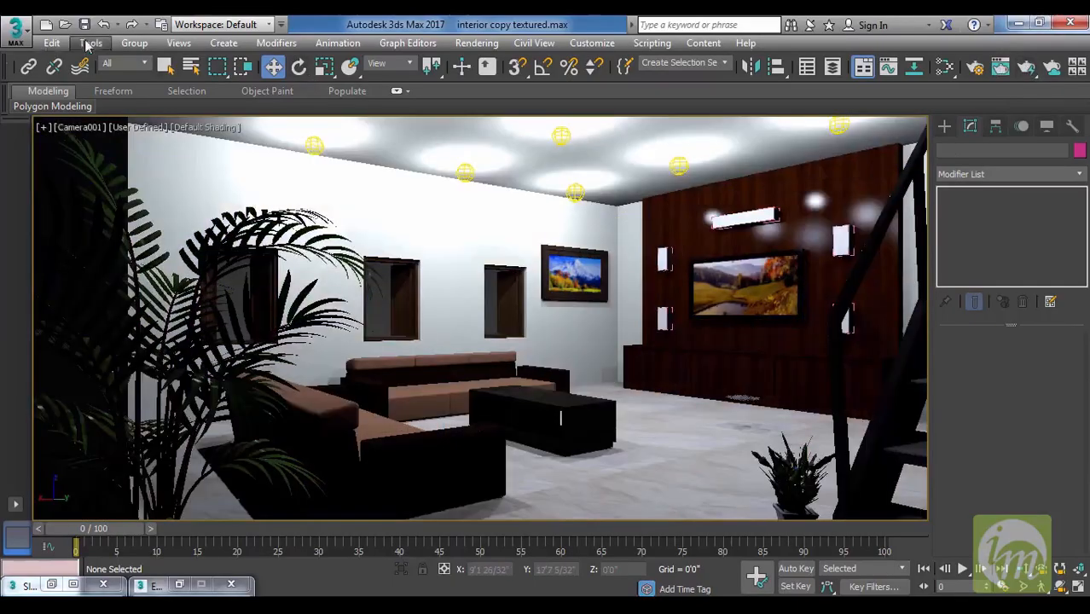
Save the scene as a new file named "interior copy textured with plants".
{"action": "left_click", "coordinate": [15, 31]}
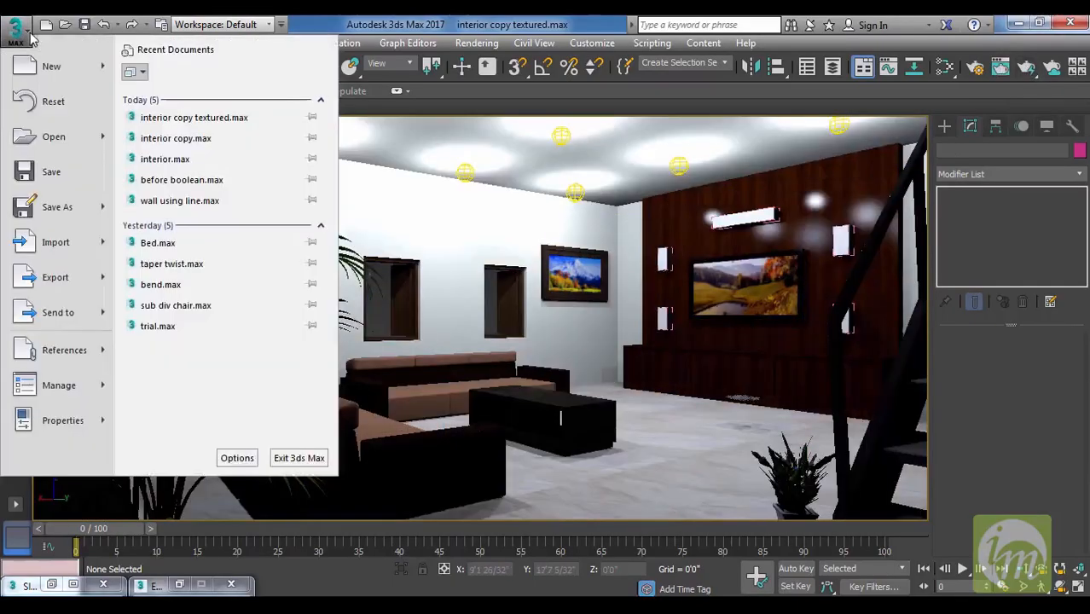
{"action": "left_click", "coordinate": [81, 208]}
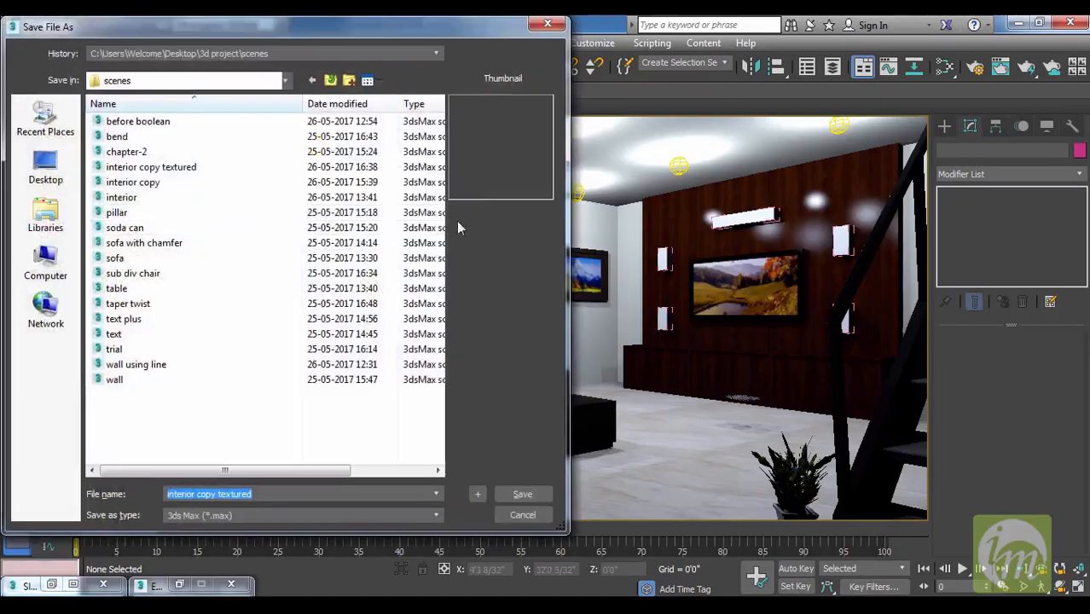
{"action": "left_click", "coordinate": [262, 495]}
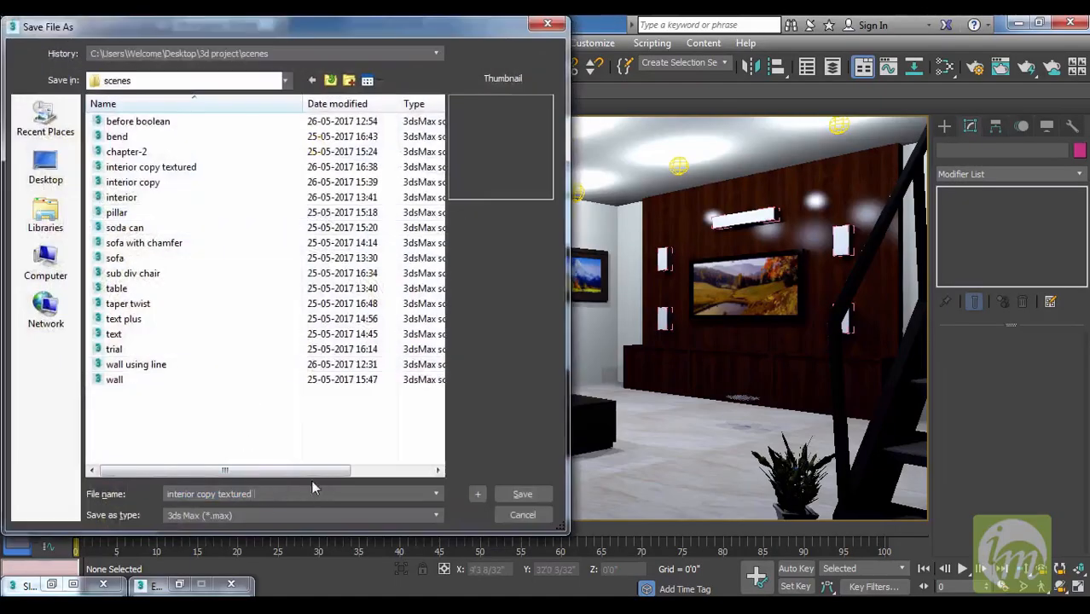
{"action": "type", "text": "with plants"}
{"action": "key", "text": "Return"}
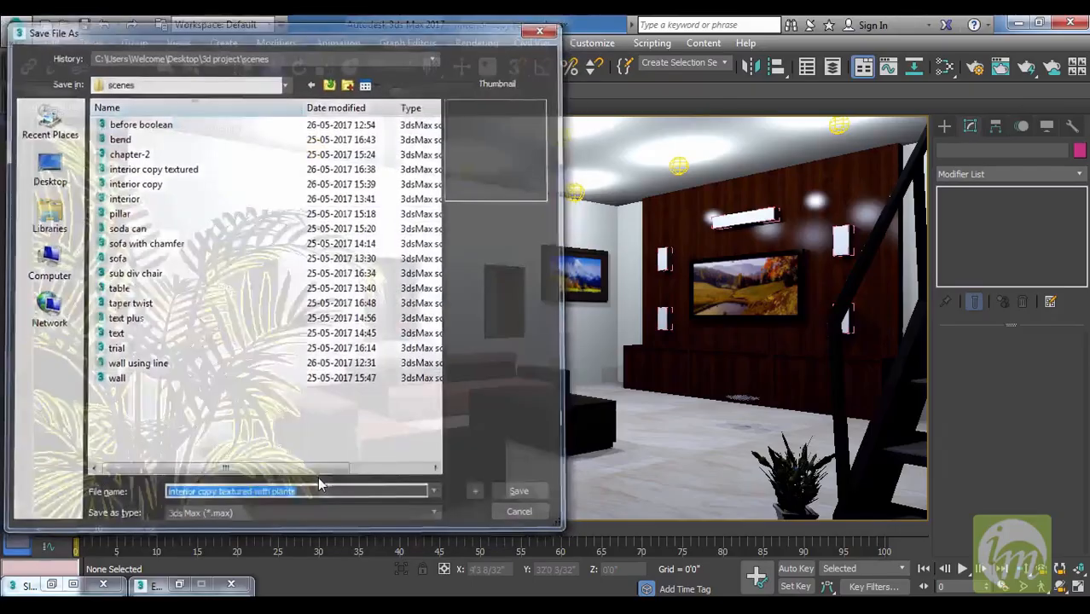
Test-render the camera view with the plants, and examine the color and intensity settings of the ceiling light above the TV wall.
{"action": "left_click", "coordinate": [1028, 68]}
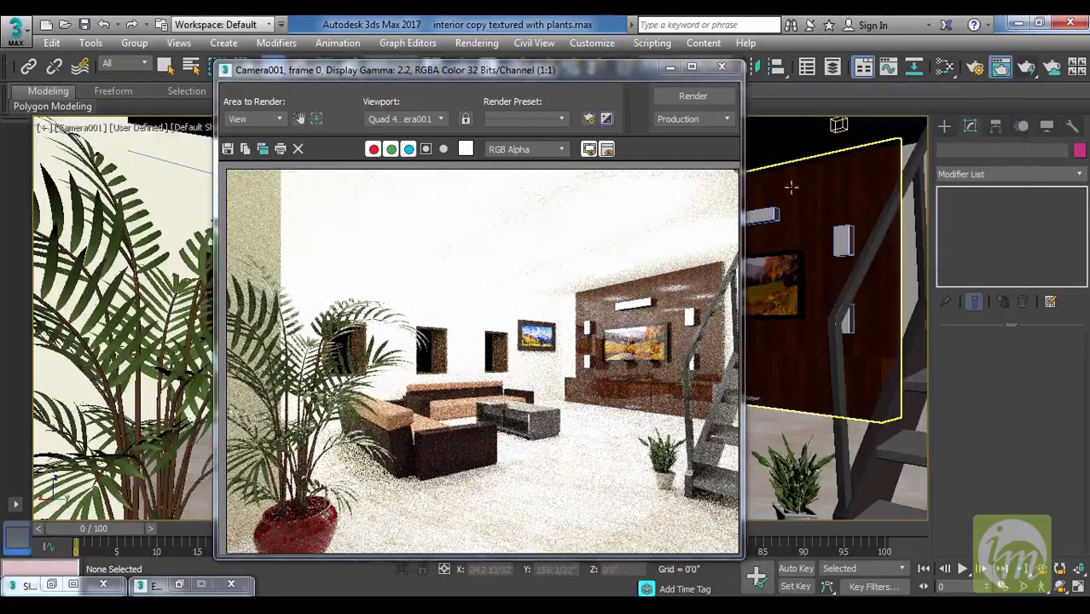
{"action": "left_click", "coordinate": [722, 67]}
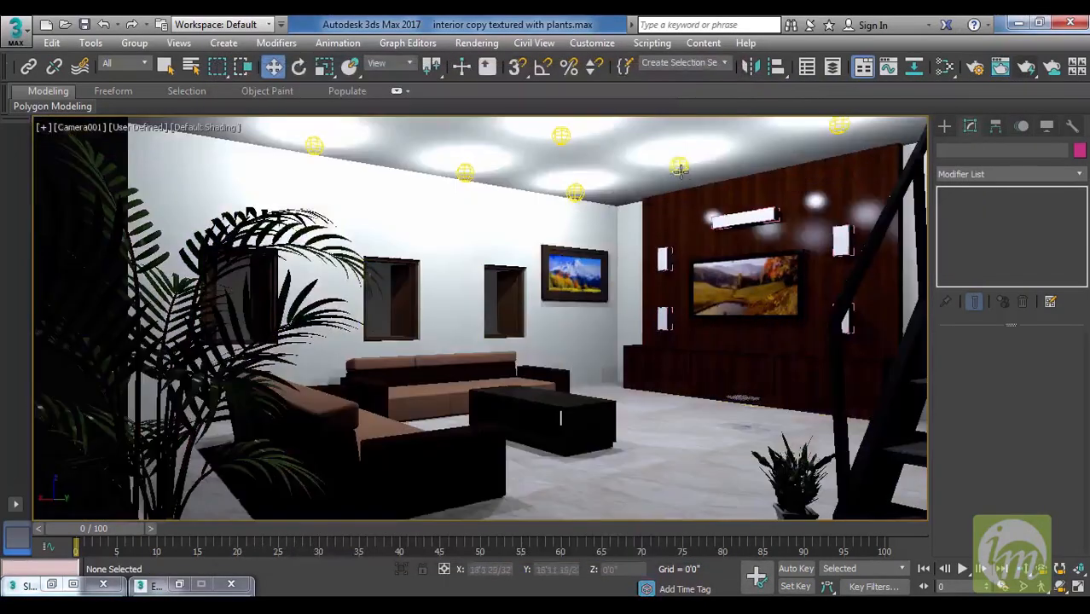
{"action": "left_click", "coordinate": [679, 169]}
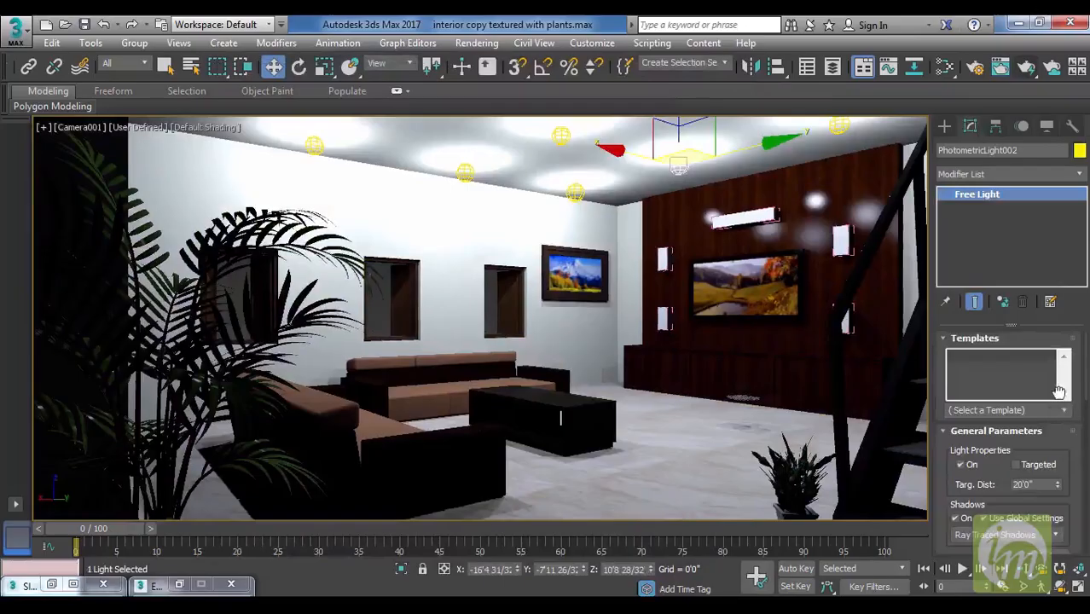
{"action": "scroll", "coordinate": [1059, 401], "scroll_direction": "down", "scroll_amount": 2}
{"action": "scroll", "coordinate": [1069, 417], "scroll_direction": "down", "scroll_amount": 5}
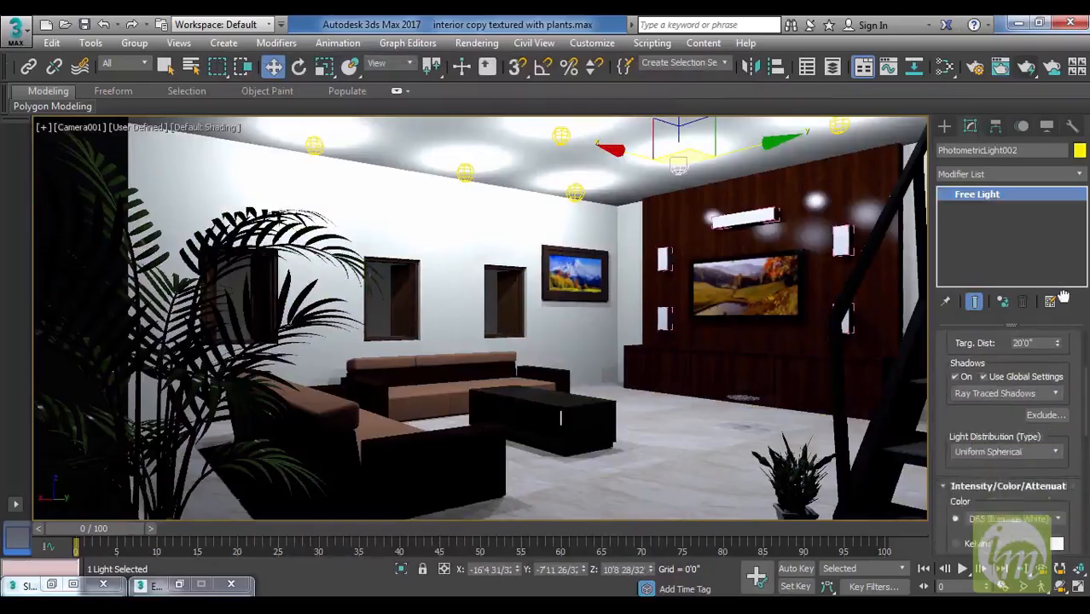
{"action": "scroll", "coordinate": [1070, 371], "scroll_direction": "down", "scroll_amount": 1}
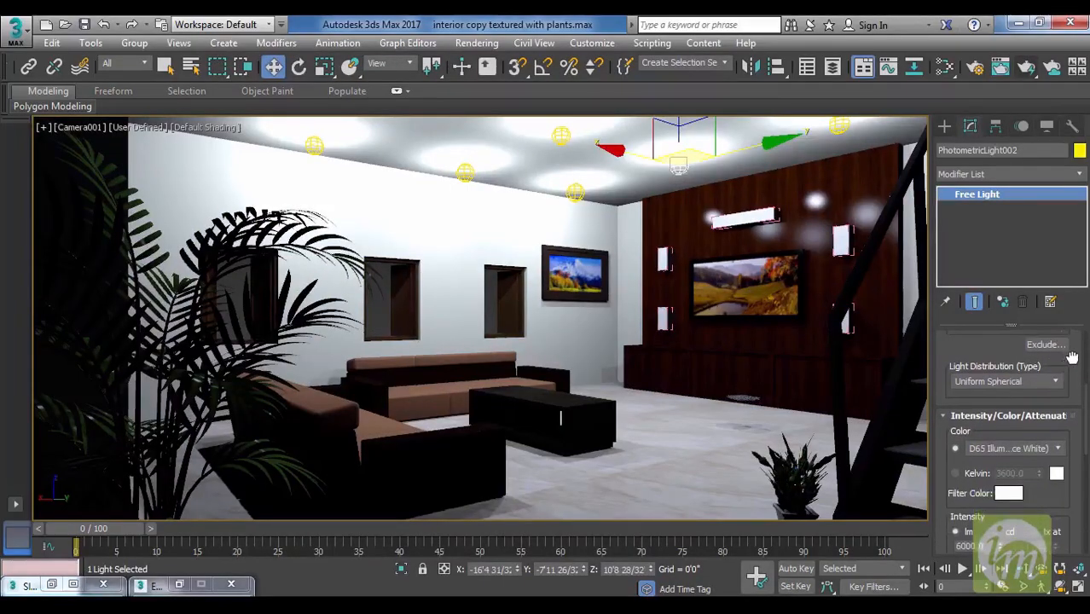
{"action": "scroll", "coordinate": [1072, 356], "scroll_direction": "down", "scroll_amount": 1}
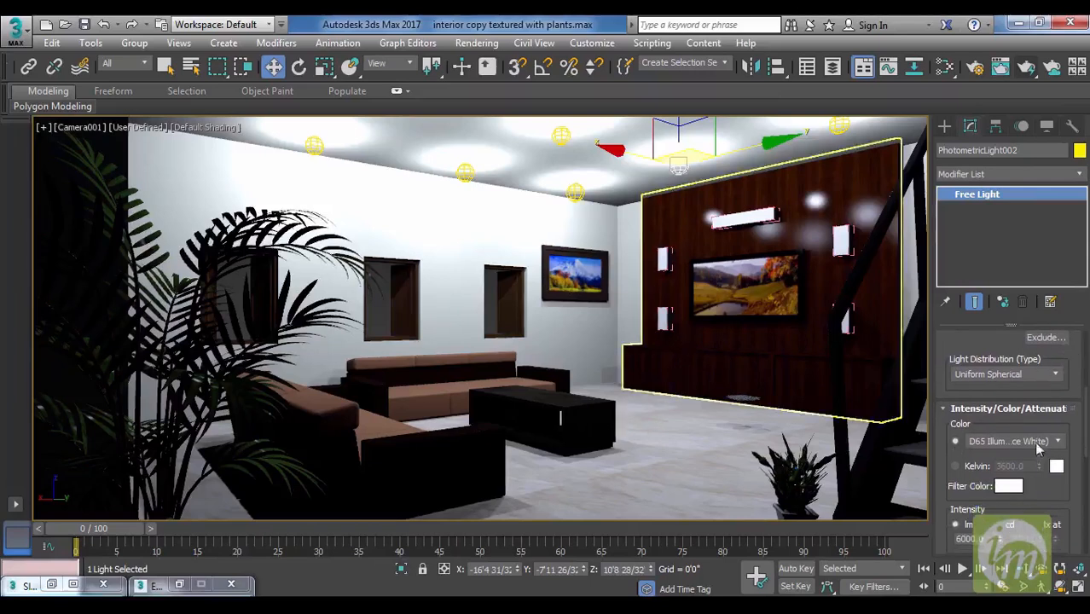
{"action": "left_click_drag", "start_coordinate": [1078, 378], "coordinate": [1080, 329]}
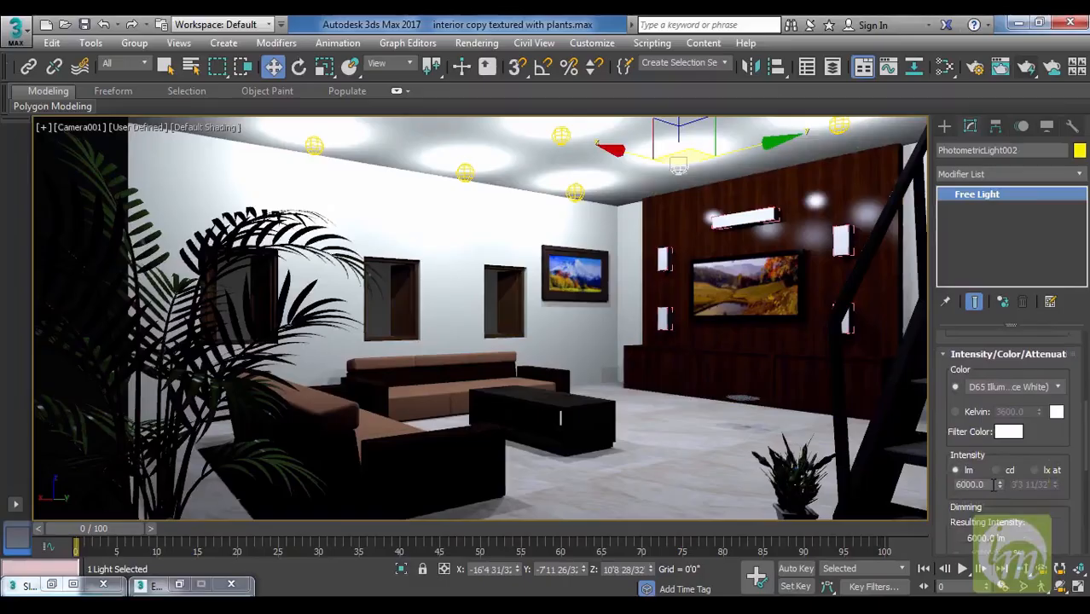
In the exposure control settings, disable Process Background and Environment Maps, and try Use Physical Camera Controls if Available before switching it off again.
{"action": "left_click", "coordinate": [477, 44]}
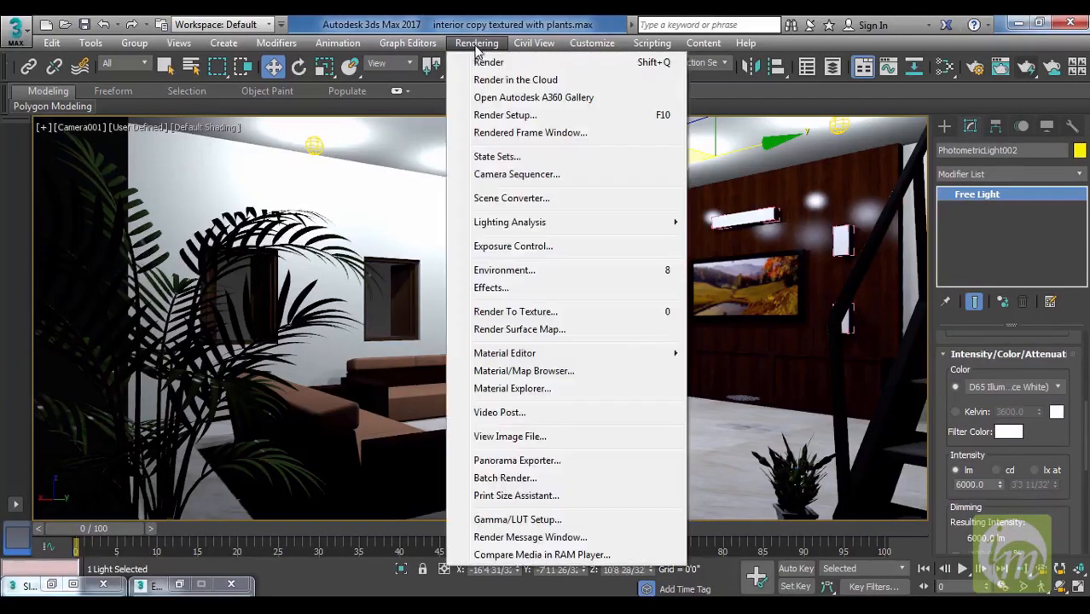
{"action": "left_click", "coordinate": [527, 247]}
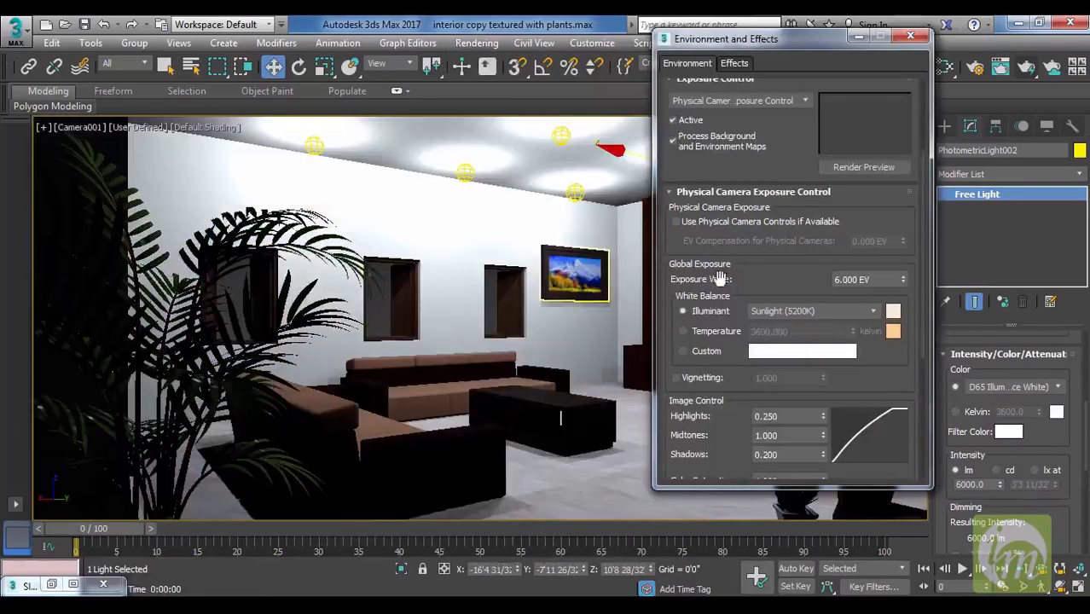
{"action": "scroll", "coordinate": [762, 309], "scroll_direction": "up", "scroll_amount": 1}
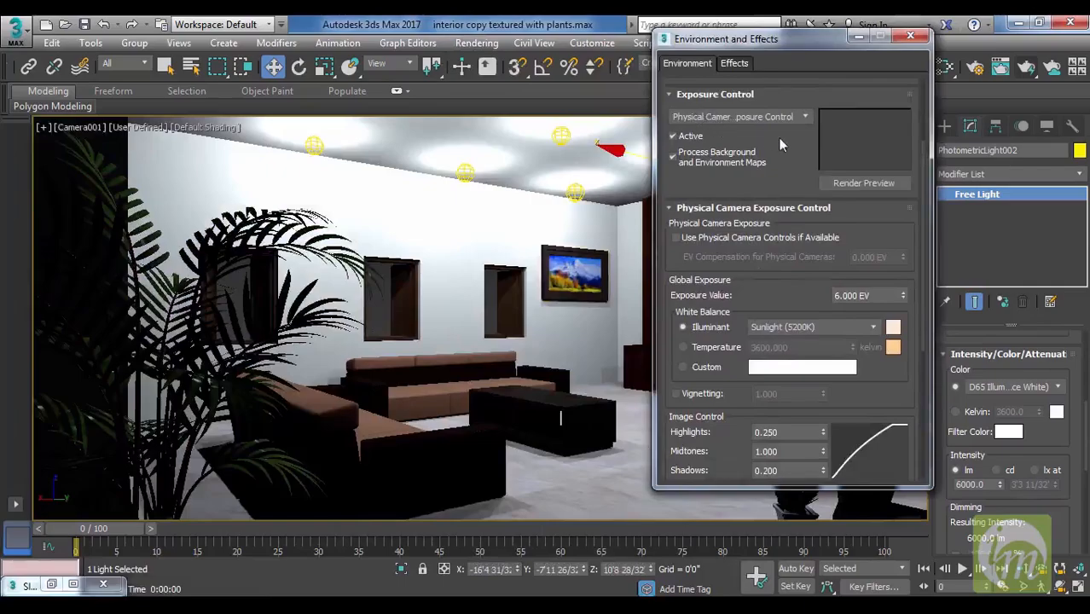
{"action": "scroll", "coordinate": [779, 145], "scroll_direction": "up", "scroll_amount": 3}
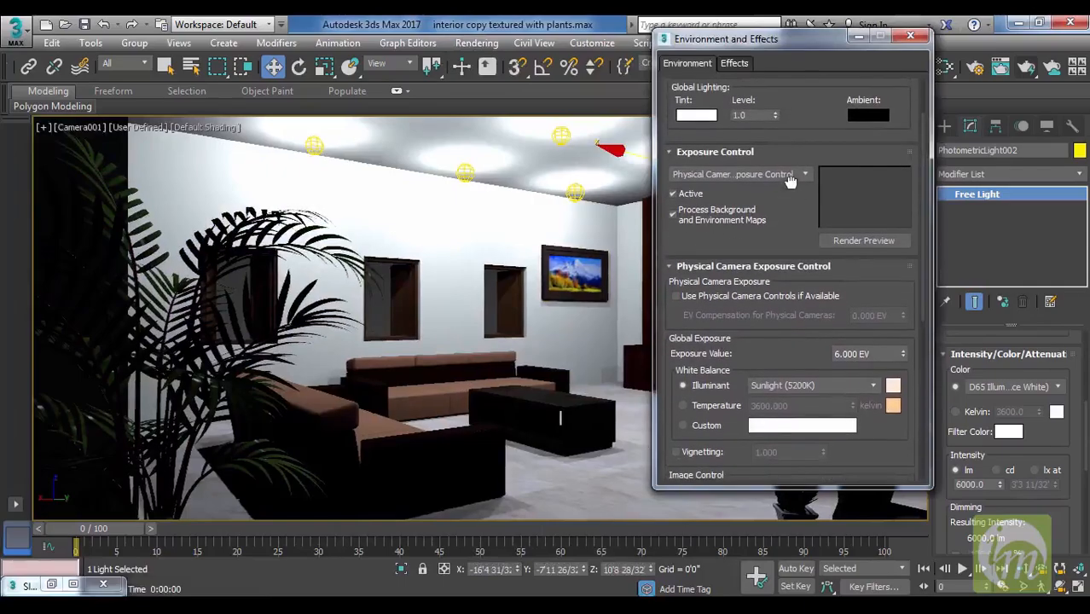
{"action": "scroll", "coordinate": [791, 179], "scroll_direction": "down", "scroll_amount": 1}
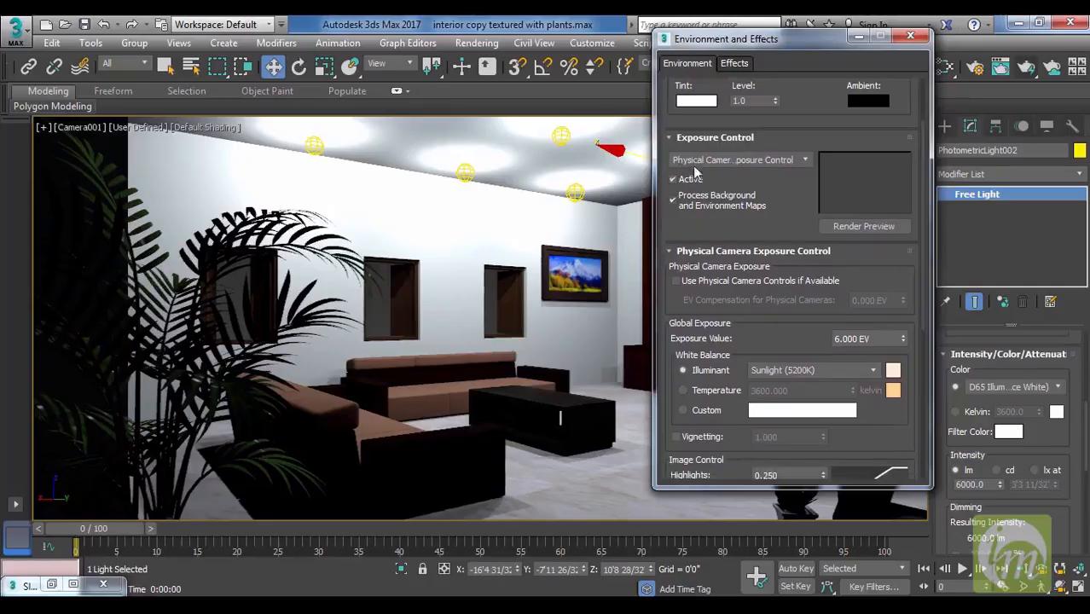
{"action": "left_click", "coordinate": [795, 194]}
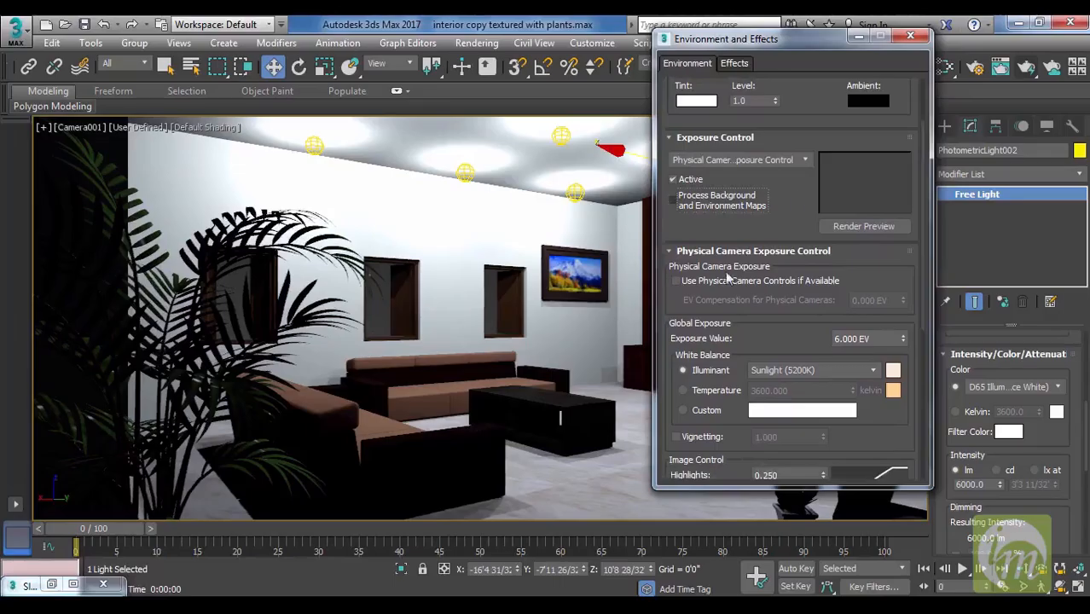
{"action": "left_click", "coordinate": [677, 282]}
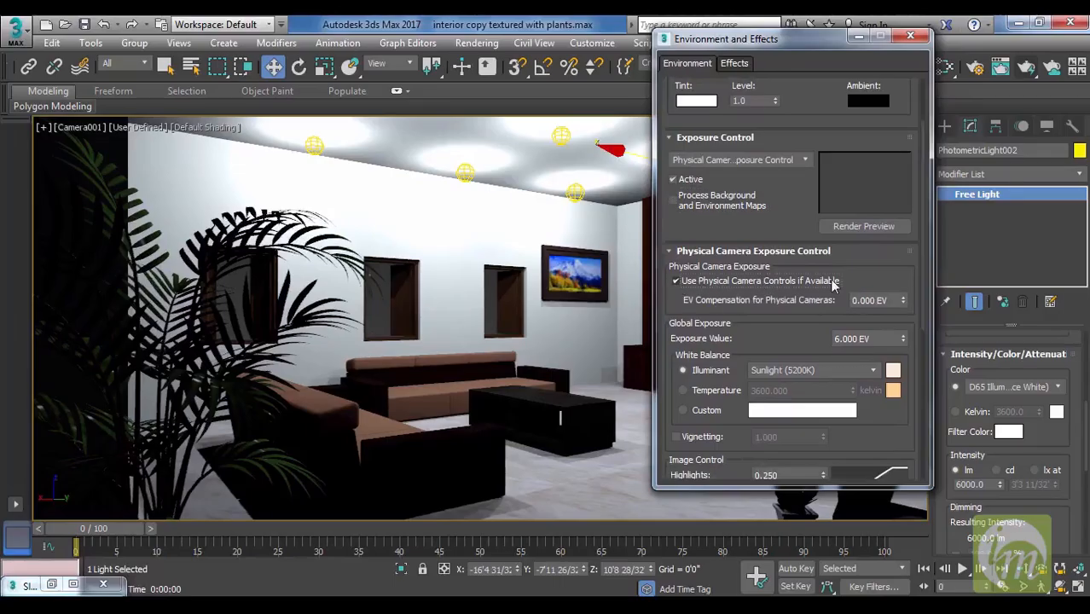
{"action": "left_click", "coordinate": [677, 282]}
{"action": "left_click_drag", "start_coordinate": [761, 338], "coordinate": [772, 322]}
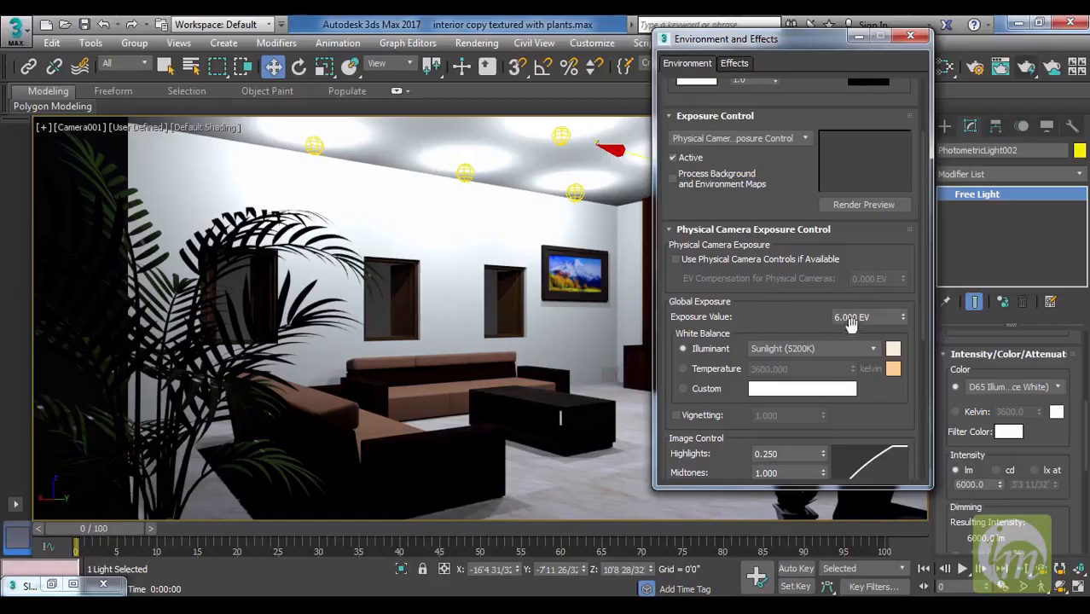
Try a global exposure value of 10 EV.
{"action": "left_click_drag", "start_coordinate": [871, 318], "coordinate": [806, 320]}
{"action": "type", "text": "10"}
{"action": "key", "text": "Return"}
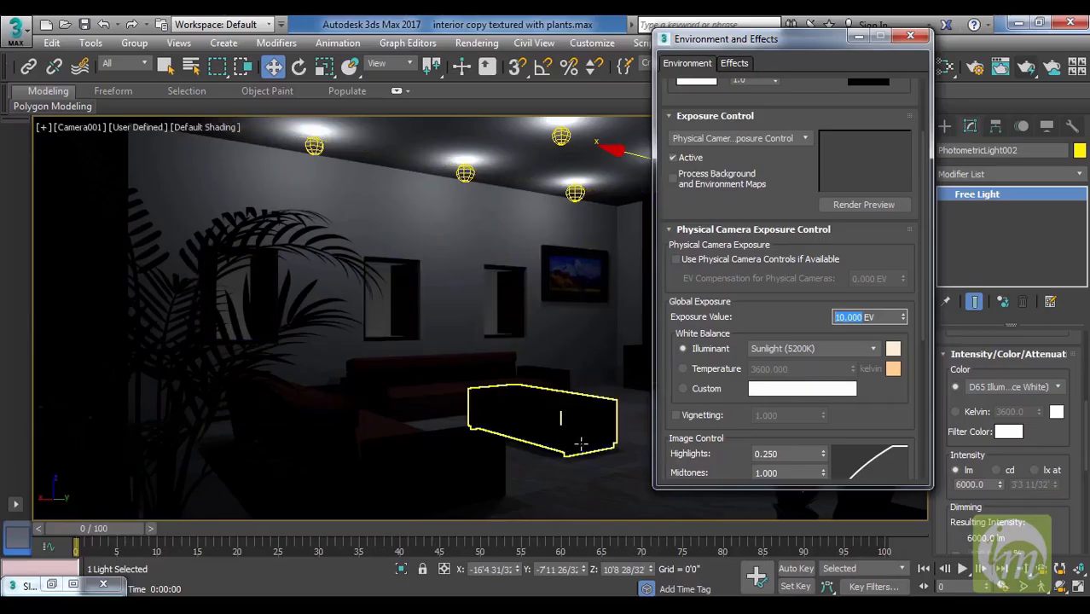
Set the global exposure value to 8 EV, minimize the environment settings, and render the camera view.
{"action": "type", "text": "8"}
{"action": "key", "text": "Return"}
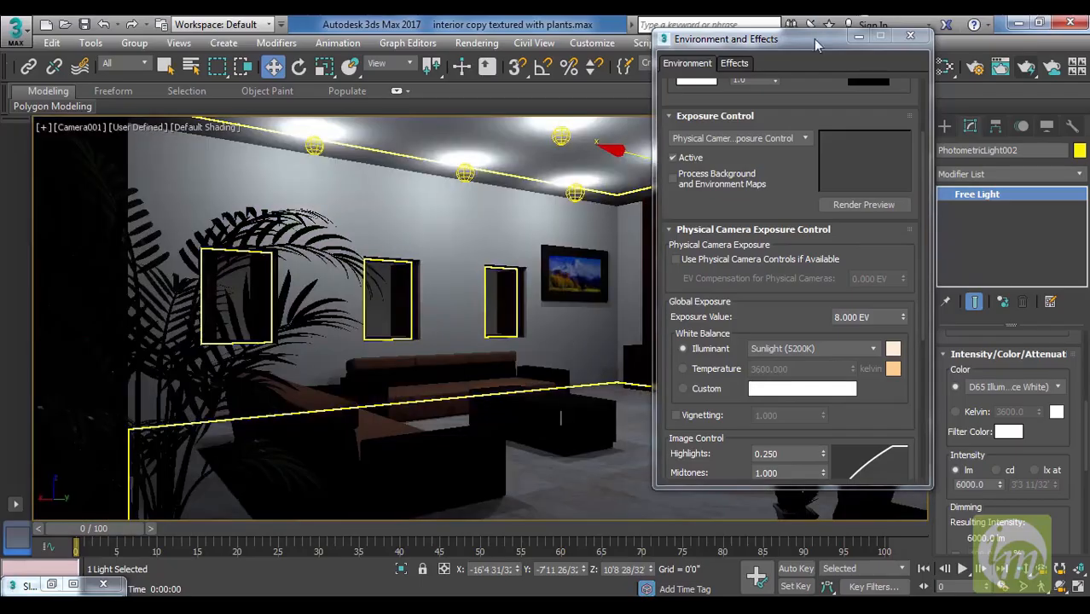
{"action": "left_click", "coordinate": [858, 37]}
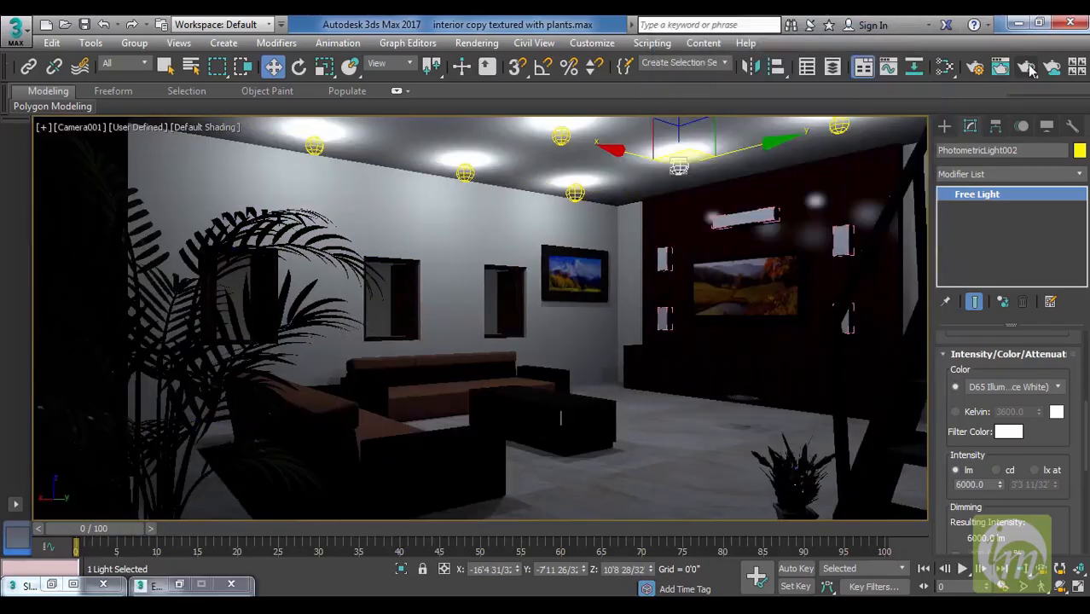
{"action": "left_click", "coordinate": [1029, 68]}
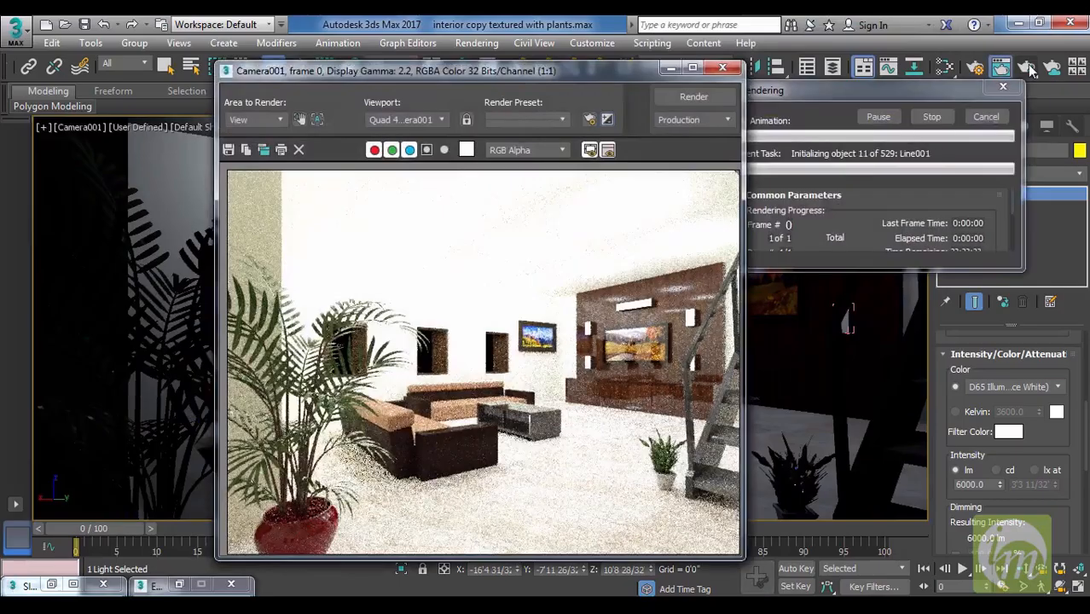
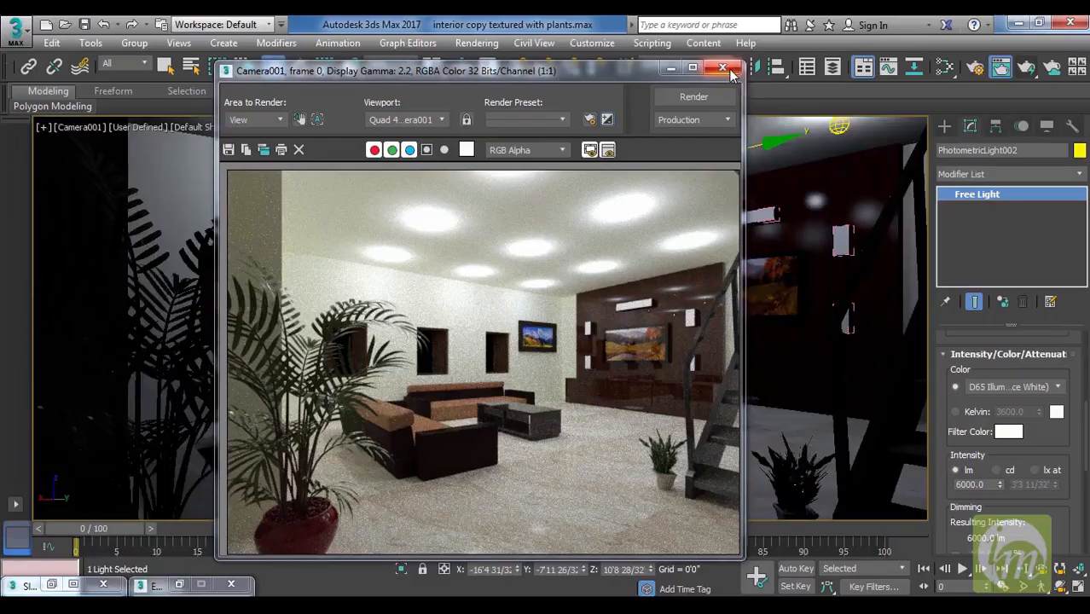
Close the finished render, set the global exposure value to 10 EV, and close the environment settings.
{"action": "left_click", "coordinate": [724, 68]}
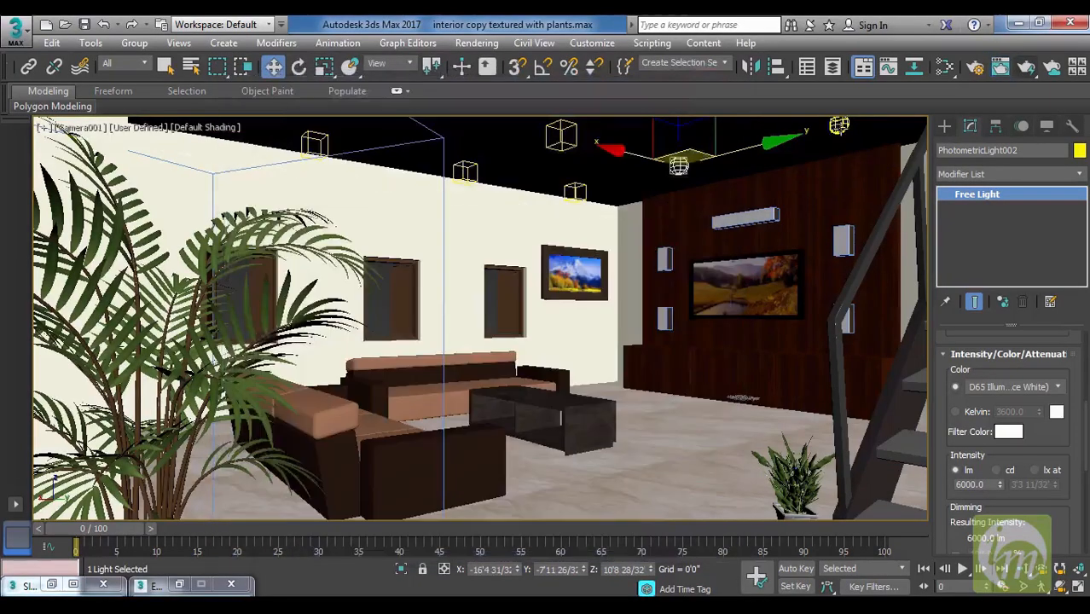
{"action": "left_click", "coordinate": [476, 43]}
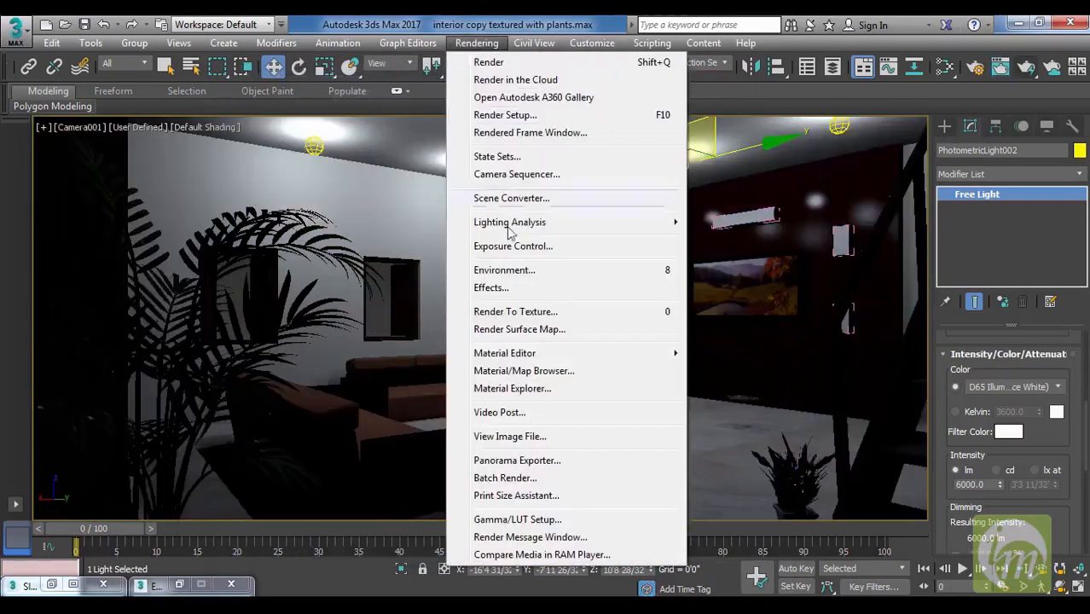
{"action": "left_click", "coordinate": [548, 249]}
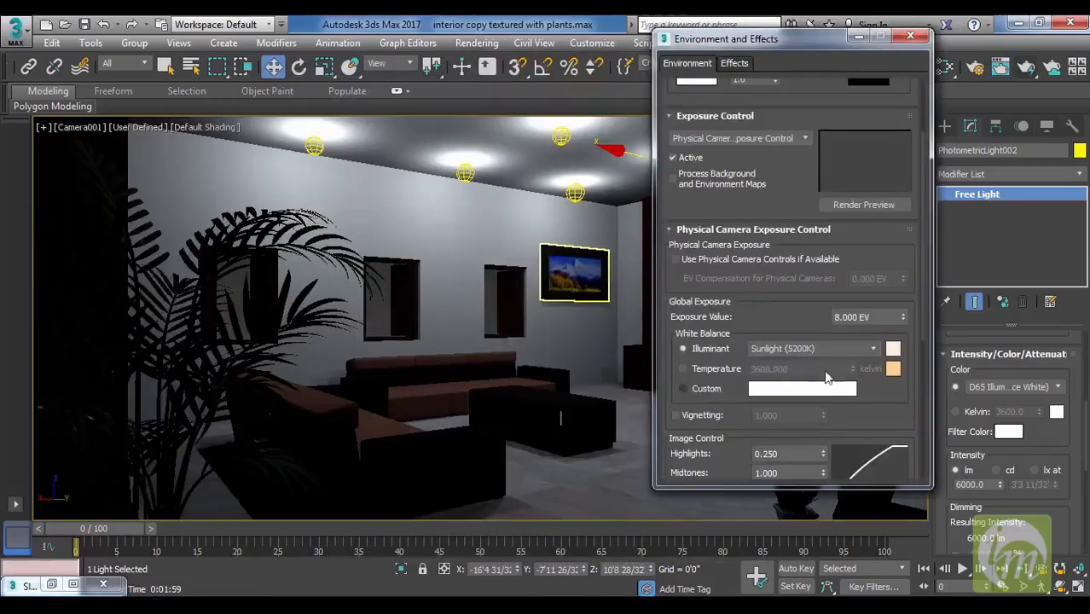
{"action": "left_click_drag", "start_coordinate": [875, 317], "coordinate": [790, 320]}
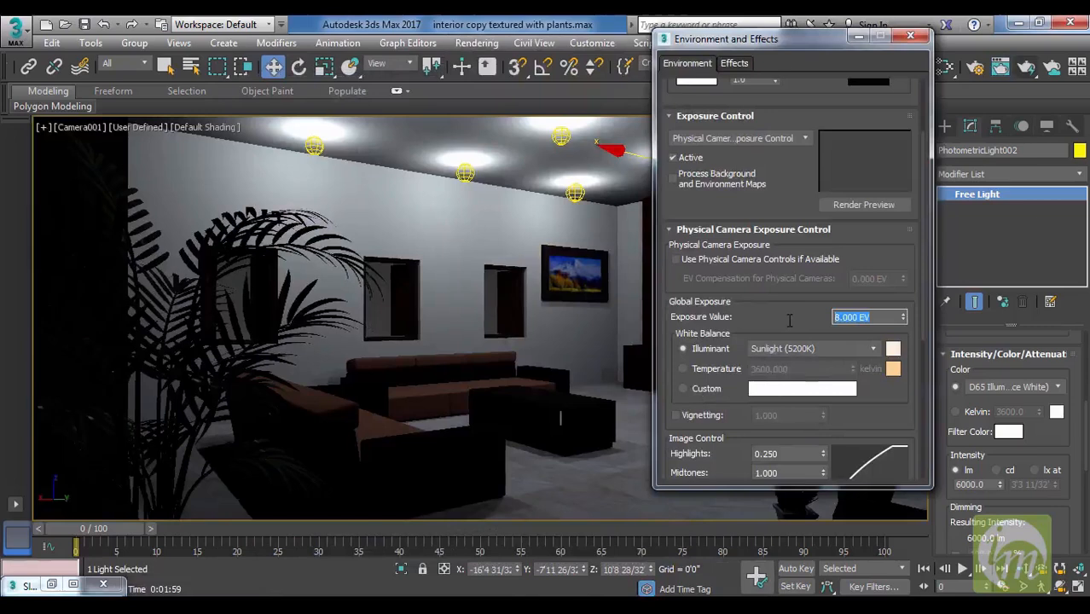
{"action": "type", "text": "10"}
{"action": "key", "text": "Return"}
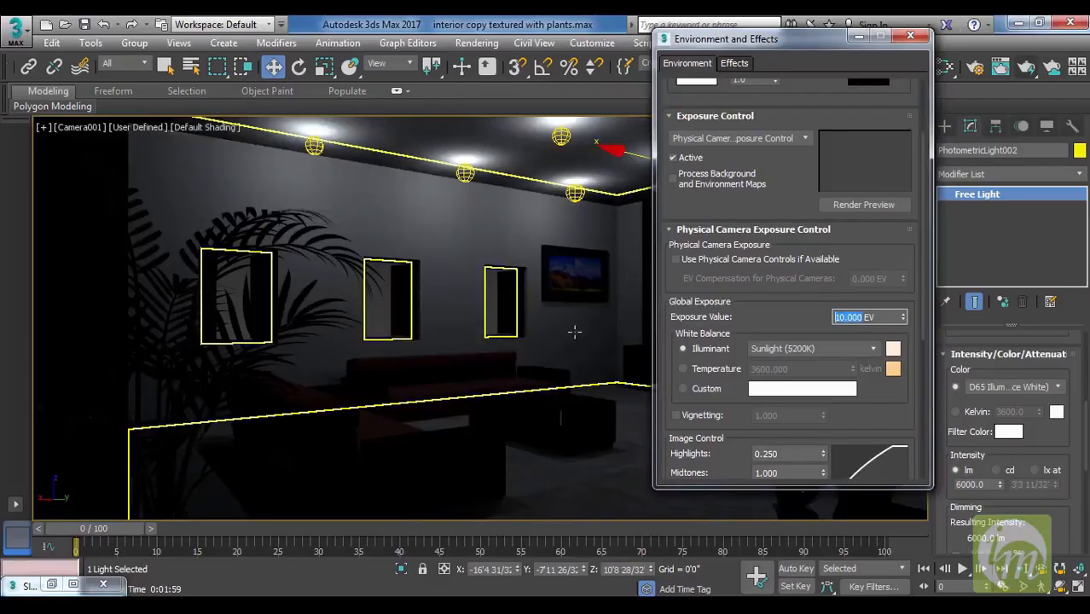
{"action": "left_click", "coordinate": [911, 35]}
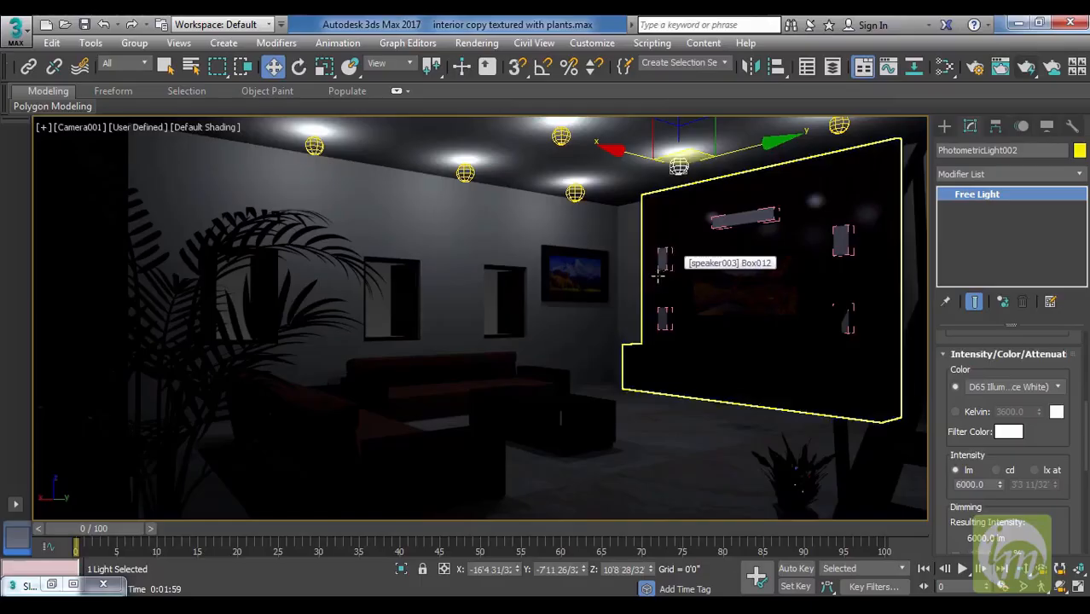
{"action": "key", "text": "ctrl+l"}
{"action": "key", "text": "ctrl+l"}
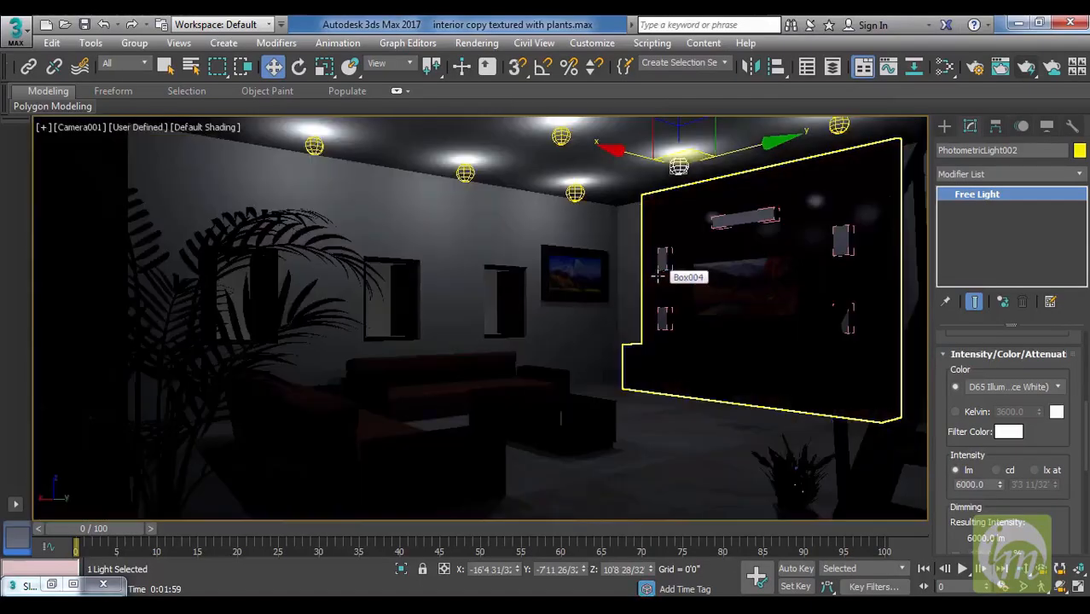
In the top view, rotate Camera001 to face the dining and kitchen area, at a Z rotation of about 43.5 degrees.
{"action": "left_click", "coordinate": [671, 398]}
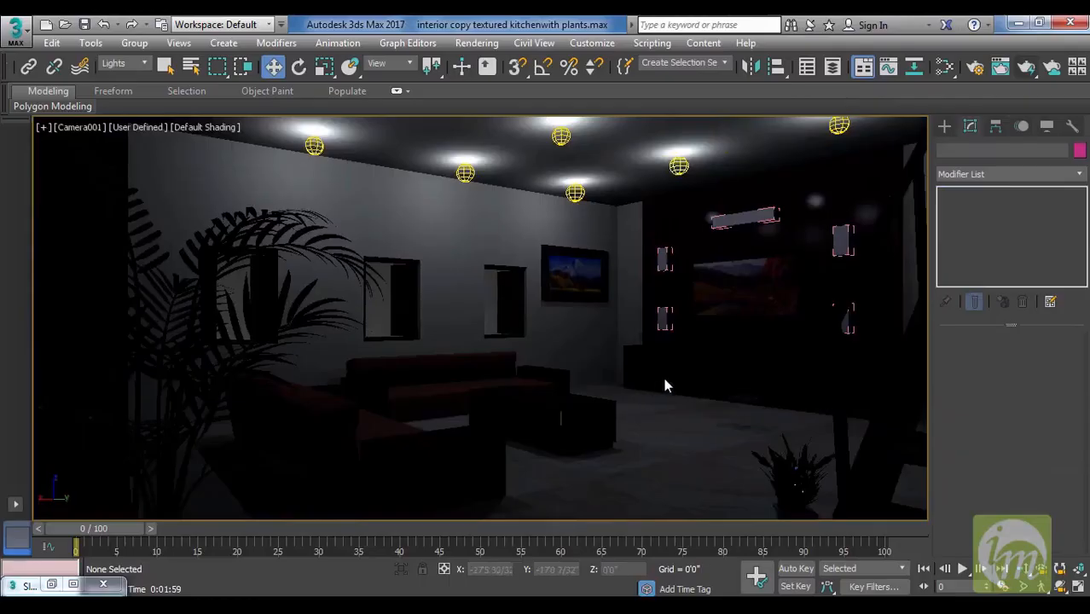
{"action": "middle_click_drag", "start_coordinate": [671, 378], "coordinate": [543, 341]}
{"action": "key", "text": "t"}
{"action": "key", "text": "F3"}
{"action": "scroll", "coordinate": [544, 341], "scroll_direction": "down", "scroll_amount": 3}
{"action": "middle_click_drag", "start_coordinate": [658, 296], "coordinate": [657, 417]}
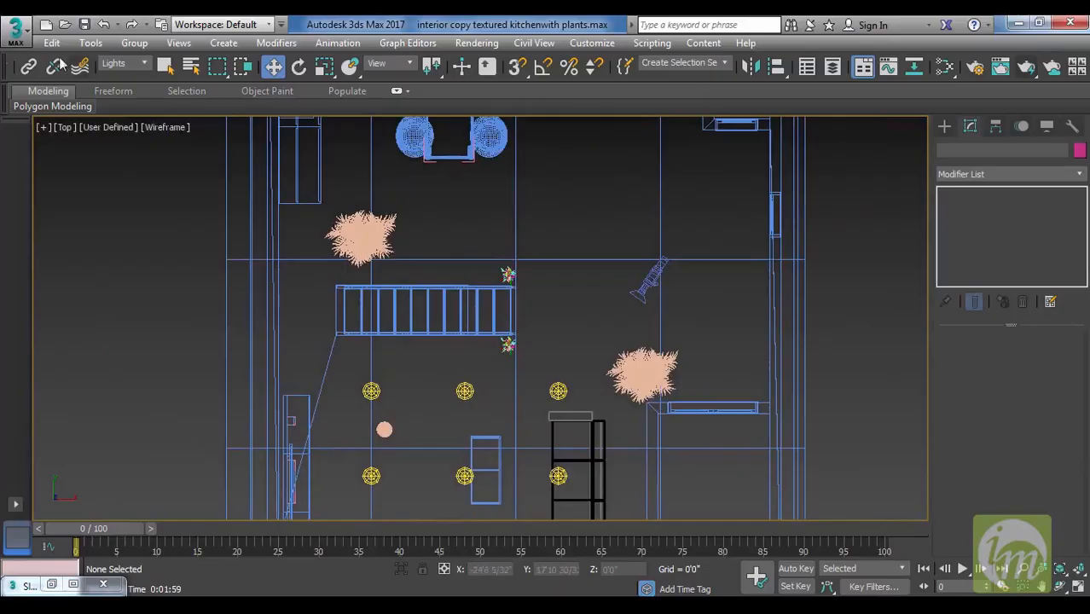
{"action": "left_click", "coordinate": [124, 64]}
{"action": "left_click", "coordinate": [120, 77]}
{"action": "left_click", "coordinate": [650, 275]}
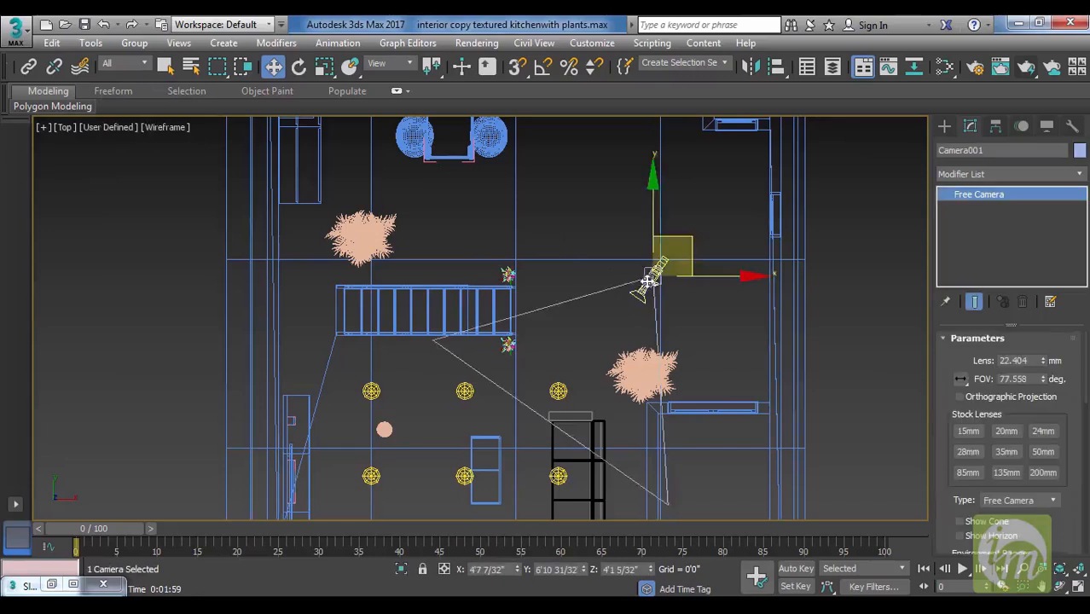
{"action": "middle_click_drag", "start_coordinate": [648, 240], "coordinate": [656, 292]}
{"action": "key", "text": "e"}
{"action": "left_click_drag", "start_coordinate": [705, 253], "coordinate": [810, 414]}
{"action": "middle_click_drag", "start_coordinate": [604, 229], "coordinate": [622, 362]}
{"action": "left_click_drag", "start_coordinate": [720, 385], "coordinate": [720, 382]}
{"action": "middle_click_drag", "start_coordinate": [618, 417], "coordinate": [702, 174]}
{"action": "middle_click_drag", "start_coordinate": [609, 359], "coordinate": [616, 299]}
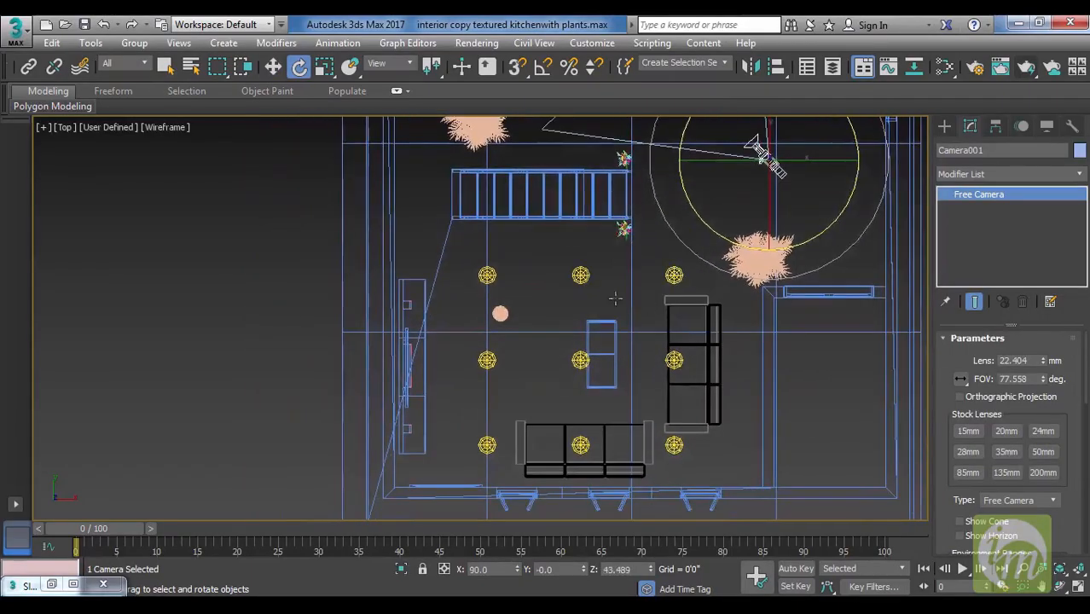
Delete the nine photometric lights over the living area and check the unlit camera view in shaded mode.
{"action": "left_click", "coordinate": [132, 65]}
{"action": "left_click", "coordinate": [128, 109]}
{"action": "left_click_drag", "start_coordinate": [463, 258], "coordinate": [716, 440]}
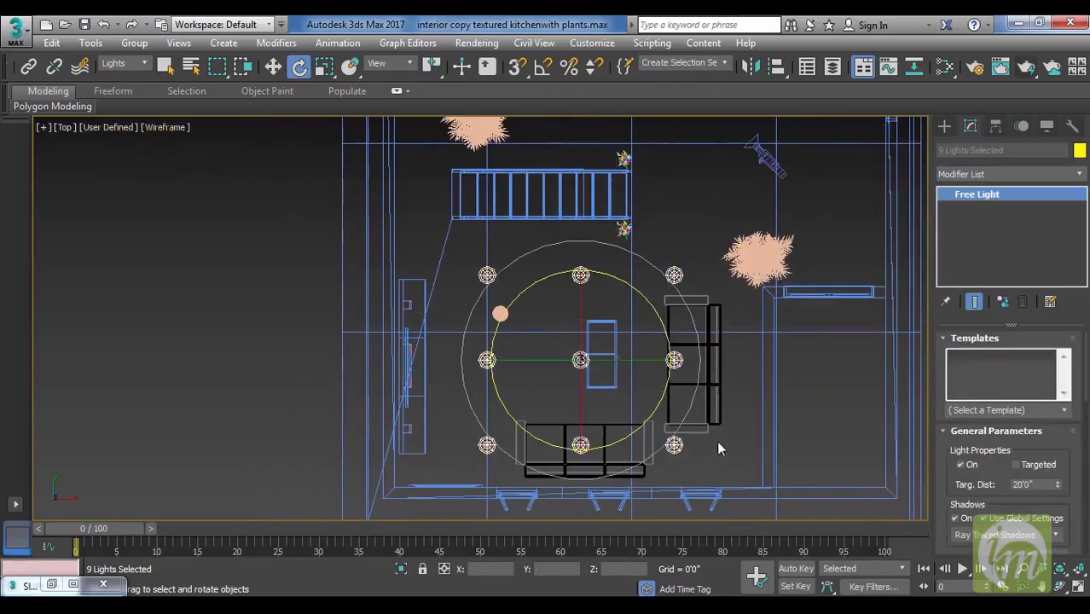
{"action": "key", "text": "Delete"}
{"action": "middle_click_drag", "start_coordinate": [750, 350], "coordinate": [750, 376]}
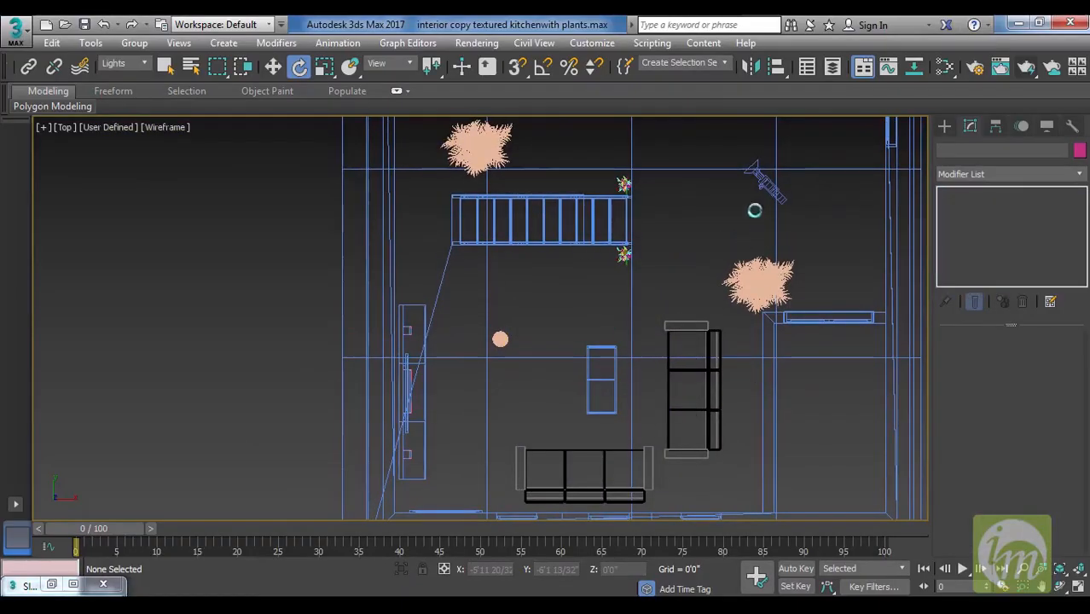
{"action": "middle_click_drag", "start_coordinate": [797, 186], "coordinate": [708, 421]}
{"action": "key", "text": "c"}
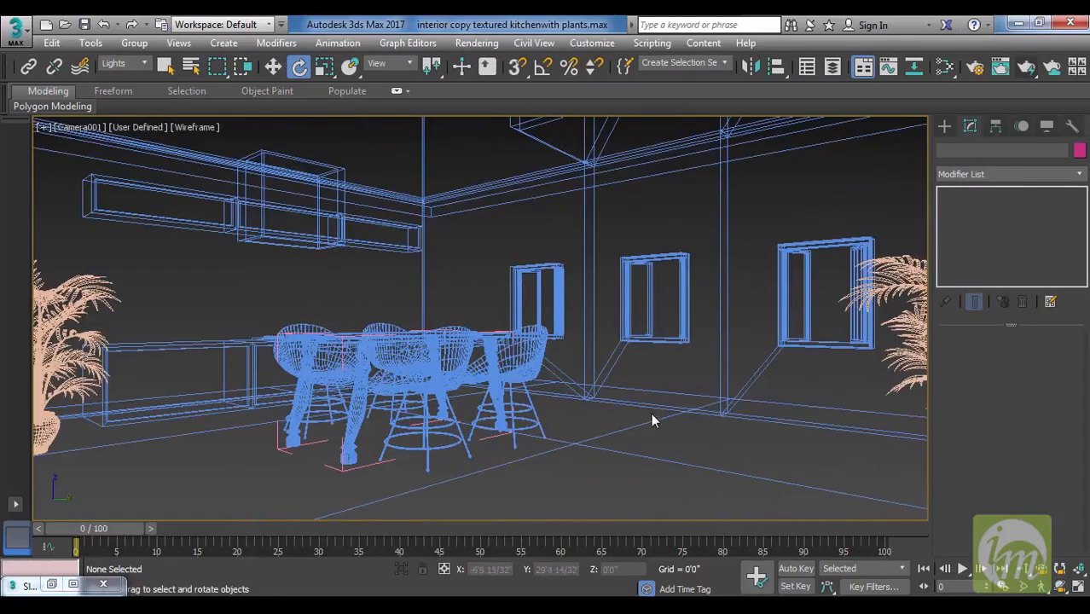
{"action": "key", "text": "F3"}
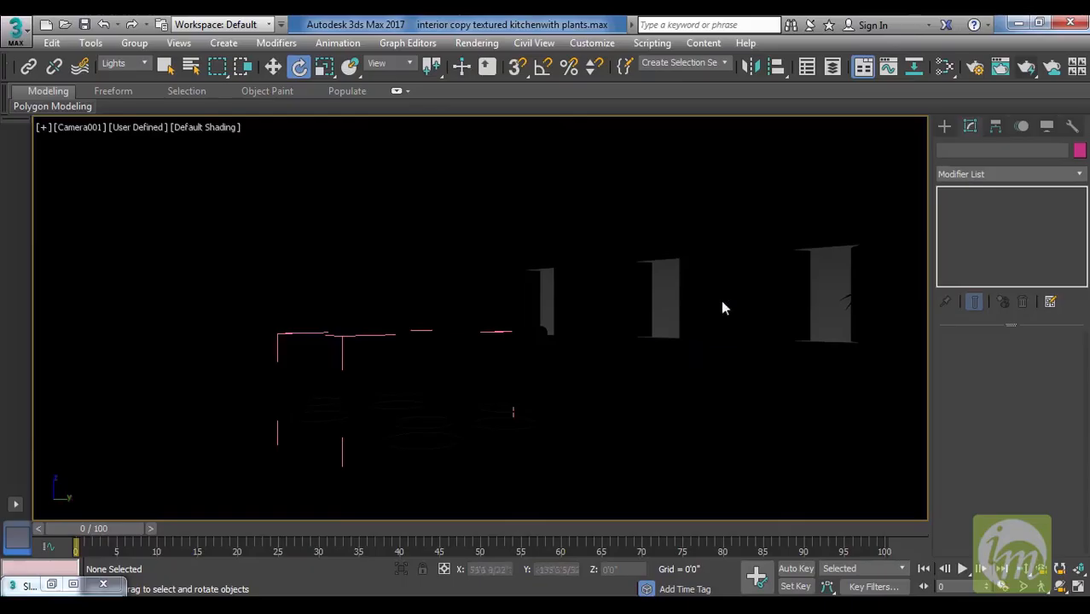
Place a photometric Sun Positioner outside the dining area's window wall, with a compass radius of about 3'10" and a sun distance of about 48'11".
{"action": "key", "text": "t"}
{"action": "scroll", "coordinate": [700, 386], "scroll_direction": "down", "scroll_amount": 8}
{"action": "scroll", "coordinate": [662, 374], "scroll_direction": "up", "scroll_amount": 4}
{"action": "middle_click_drag", "start_coordinate": [656, 376], "coordinate": [640, 264]}
{"action": "key", "text": "F3"}
{"action": "middle_click_drag", "start_coordinate": [731, 304], "coordinate": [666, 334]}
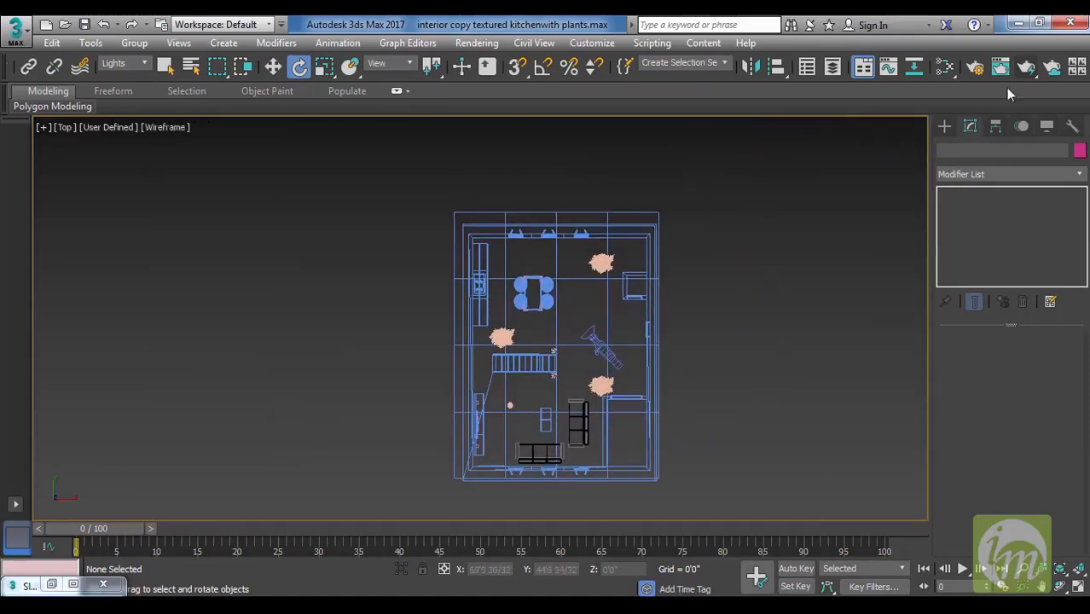
{"action": "left_click", "coordinate": [945, 127]}
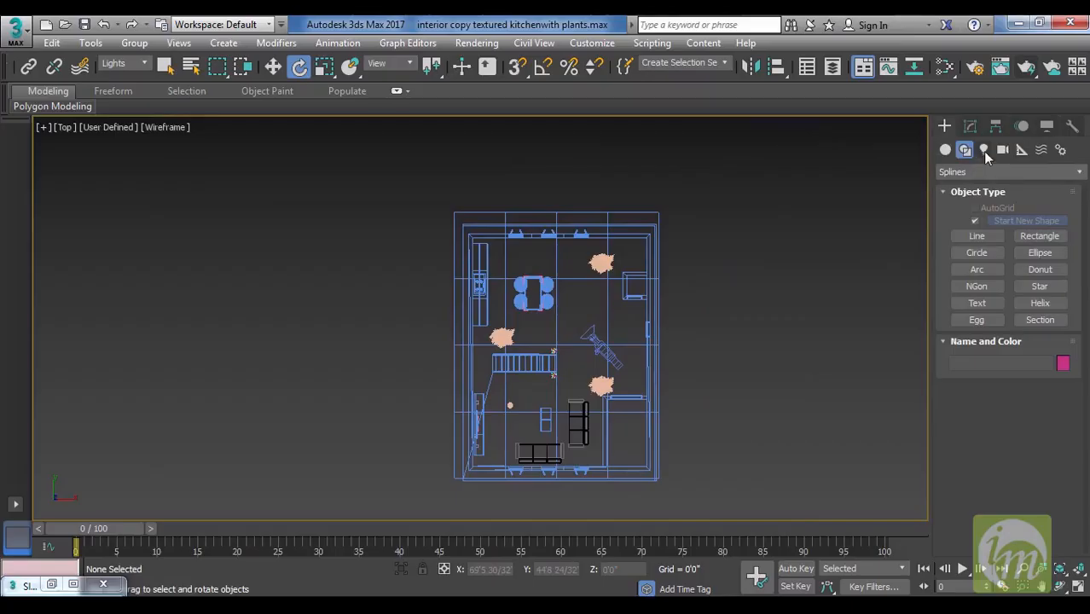
{"action": "left_click", "coordinate": [986, 149]}
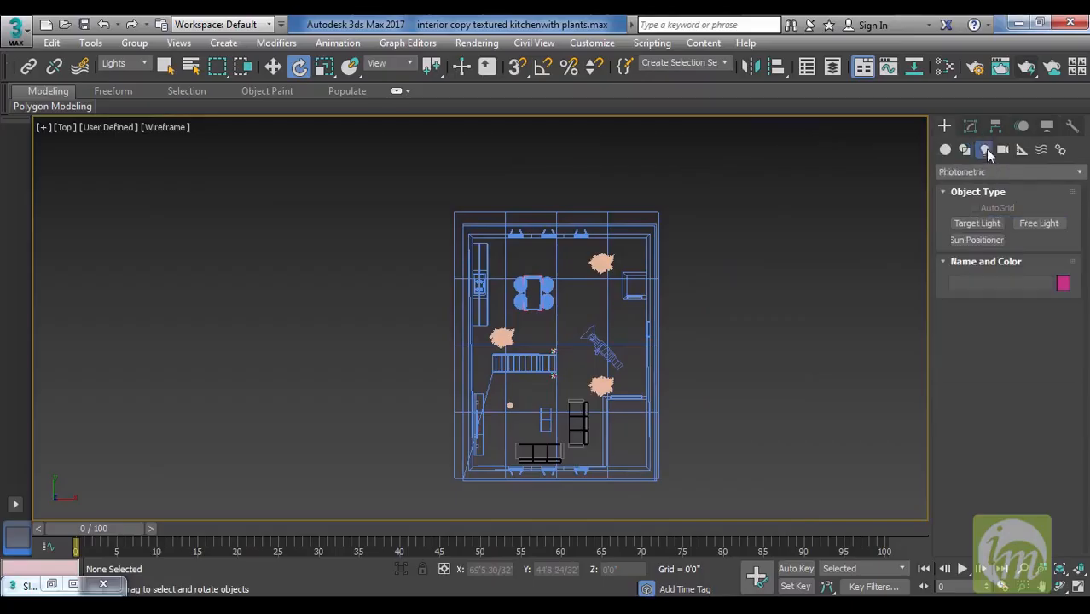
{"action": "middle_click_drag", "start_coordinate": [650, 236], "coordinate": [655, 223]}
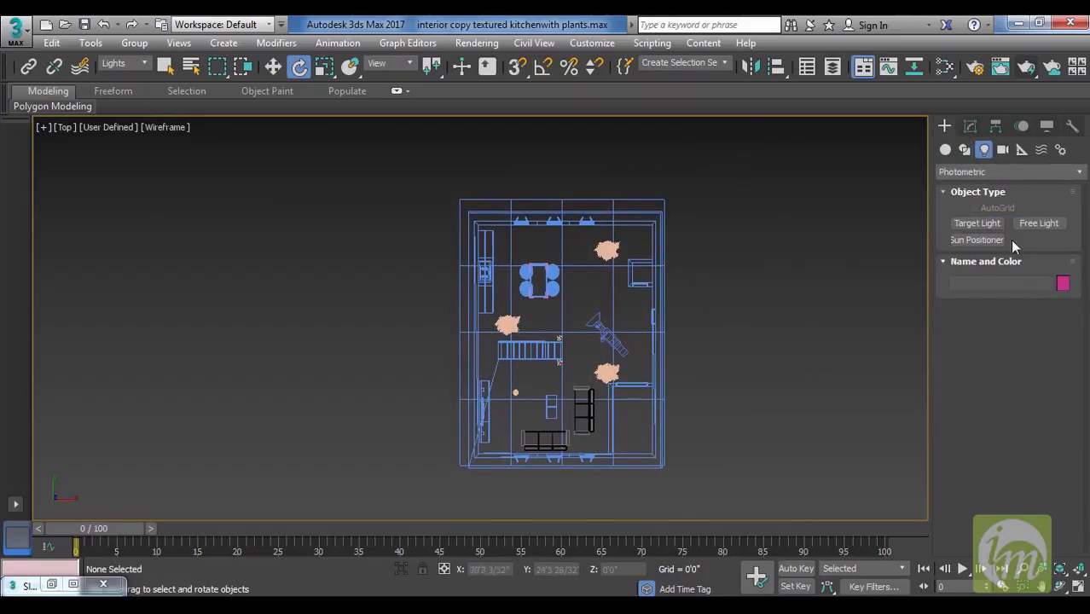
{"action": "middle_click_drag", "start_coordinate": [714, 256], "coordinate": [694, 302]}
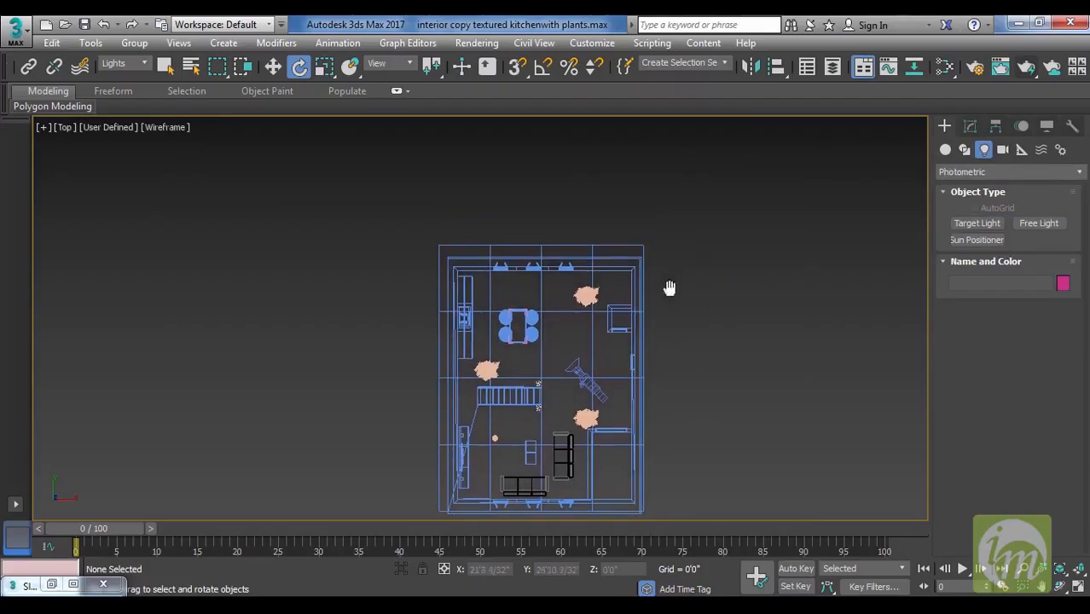
{"action": "left_click", "coordinate": [981, 241]}
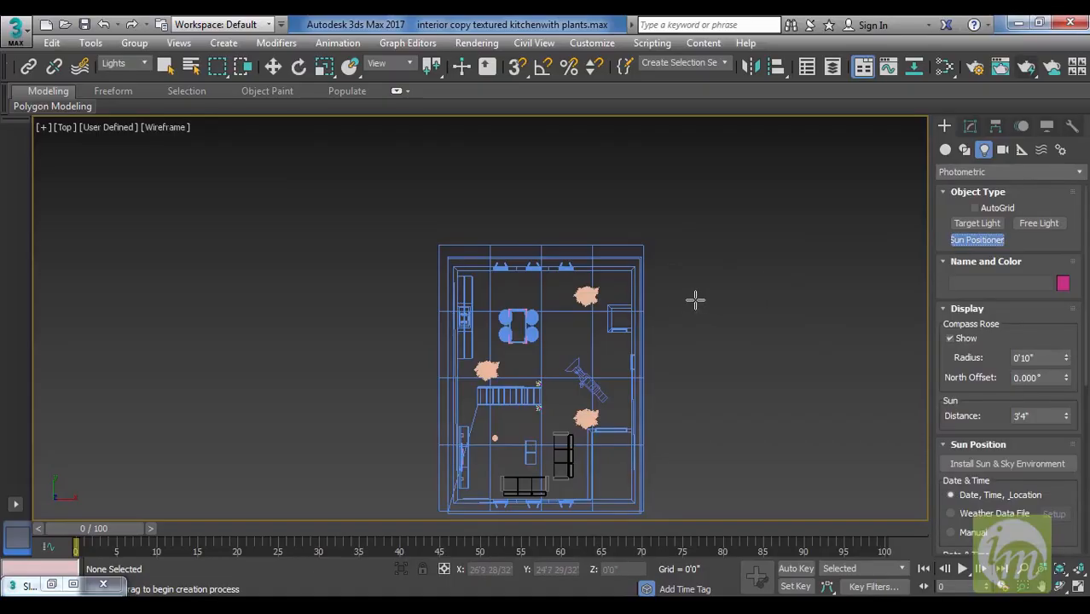
{"action": "middle_click_drag", "start_coordinate": [669, 256], "coordinate": [679, 290]}
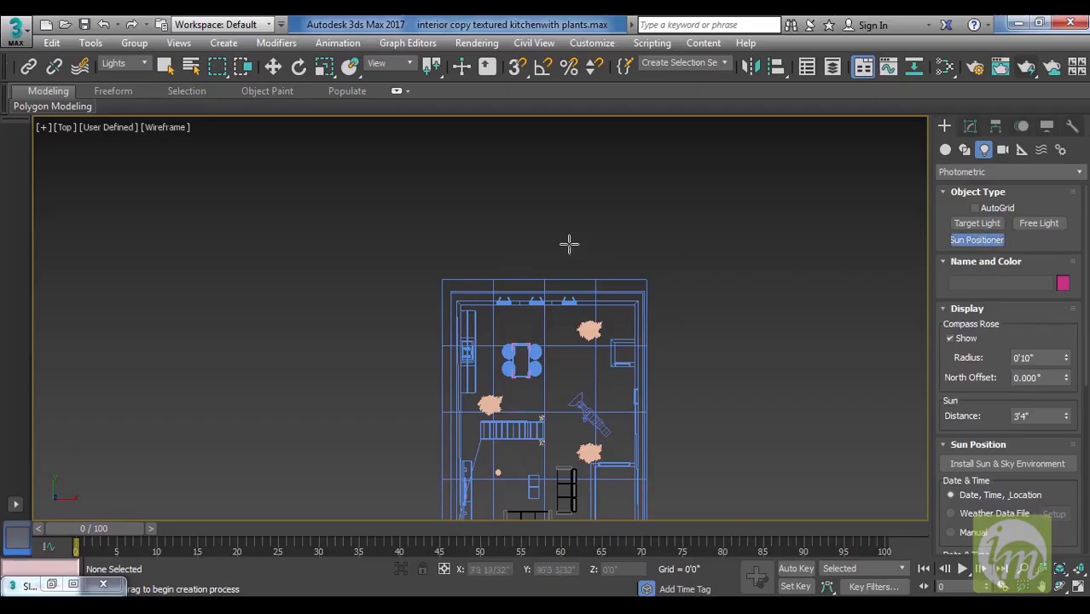
{"action": "left_click_drag", "start_coordinate": [537, 226], "coordinate": [661, 223]}
{"action": "left_click_drag", "start_coordinate": [549, 246], "coordinate": [541, 273]}
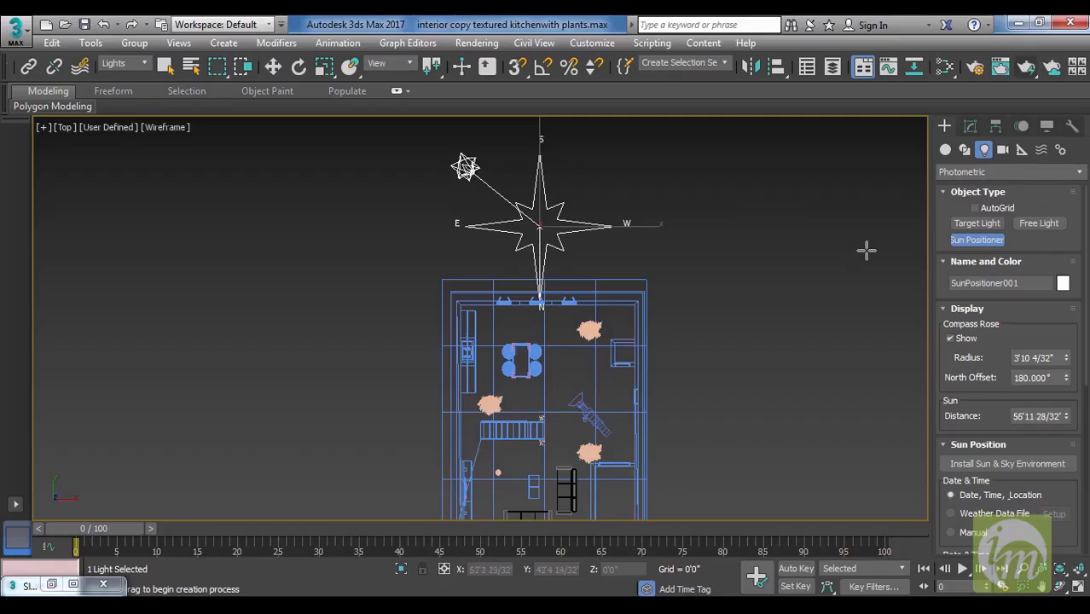
{"action": "left_click", "coordinate": [799, 273]}
Try rotating the Sun Positioner in the top view and undo the rotation.
{"action": "key", "text": "e"}
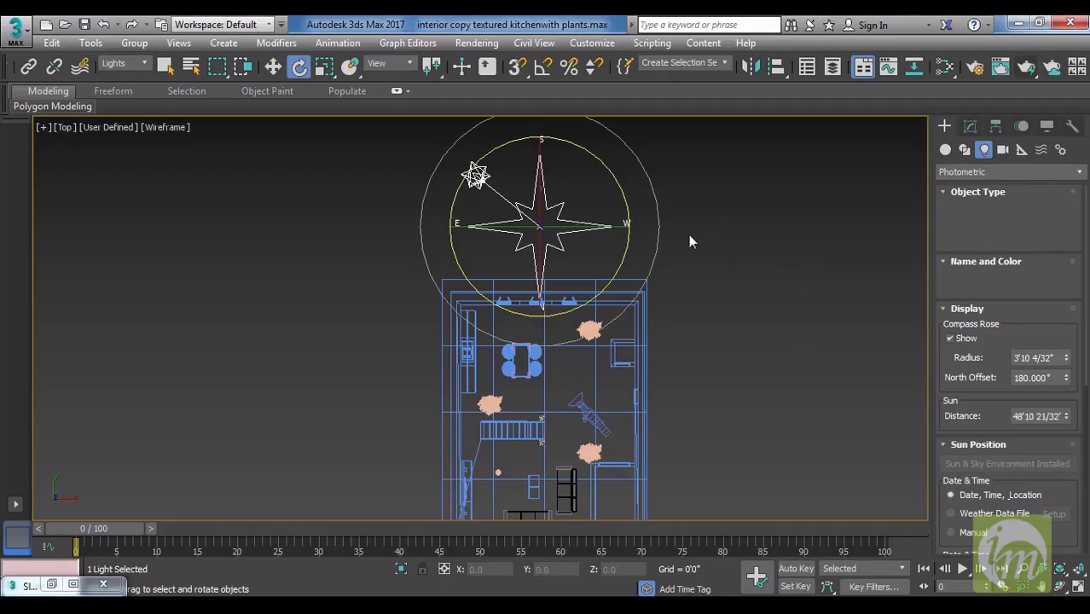
{"action": "middle_click_drag", "start_coordinate": [719, 247], "coordinate": [727, 298]}
{"action": "left_click_drag", "start_coordinate": [608, 215], "coordinate": [619, 225]}
{"action": "key", "text": "ctrl+z"}
Examine the sunlight in the shaded camera view and the sun's placement relative to the house in perspective.
{"action": "middle_click_drag", "start_coordinate": [697, 276], "coordinate": [733, 256]}
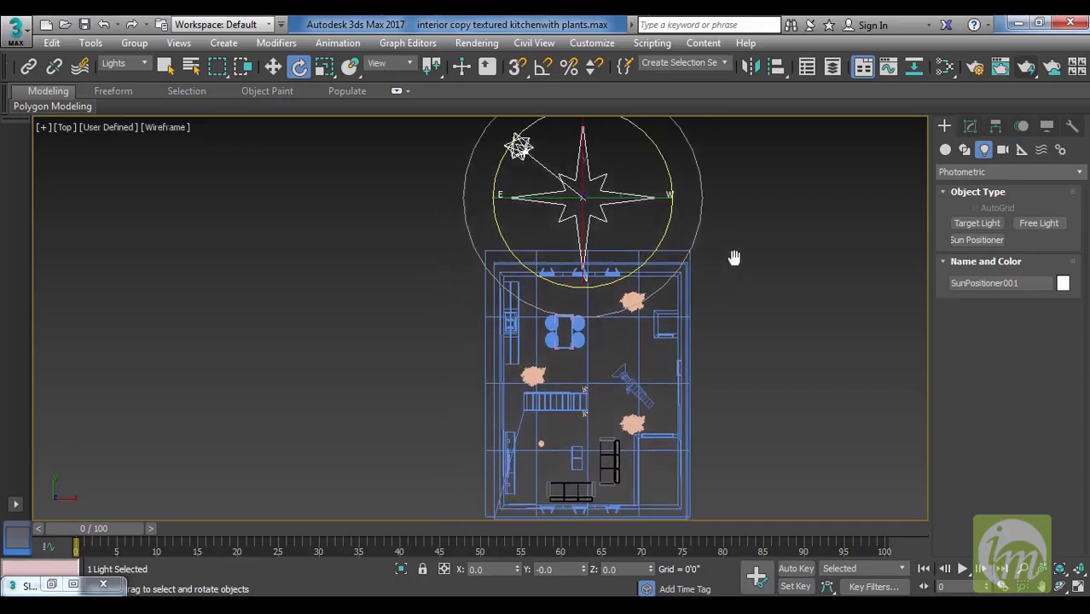
{"action": "key", "text": "c"}
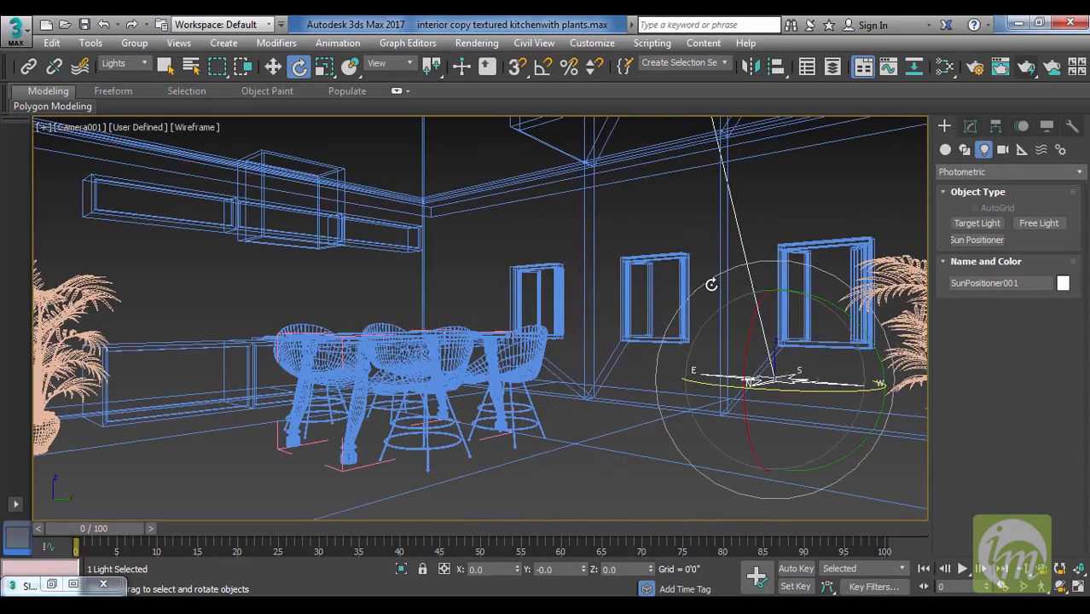
{"action": "key", "text": "F3"}
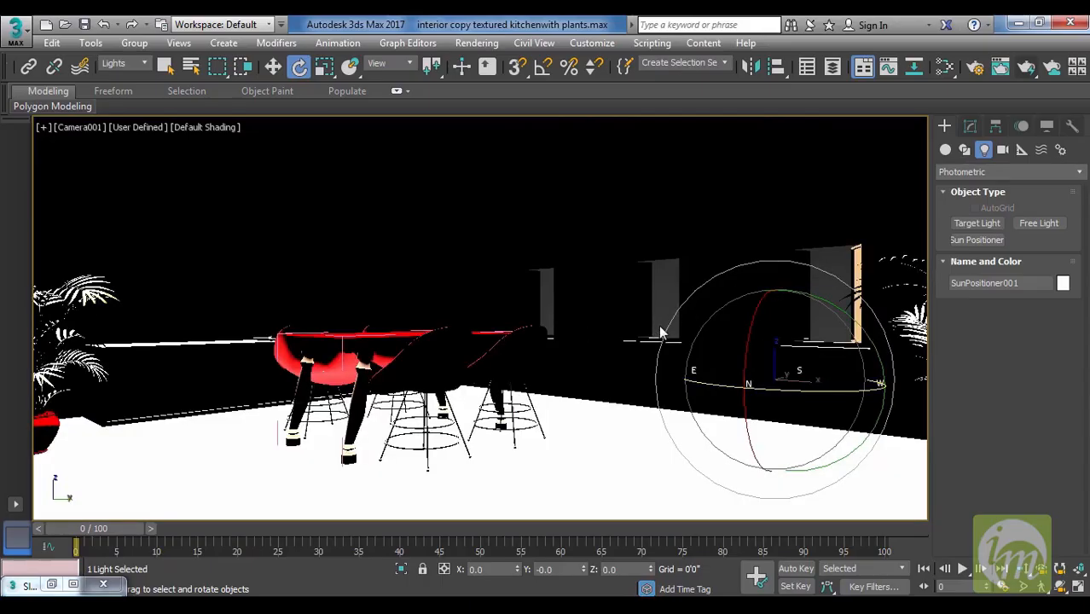
{"action": "key", "text": "F3"}
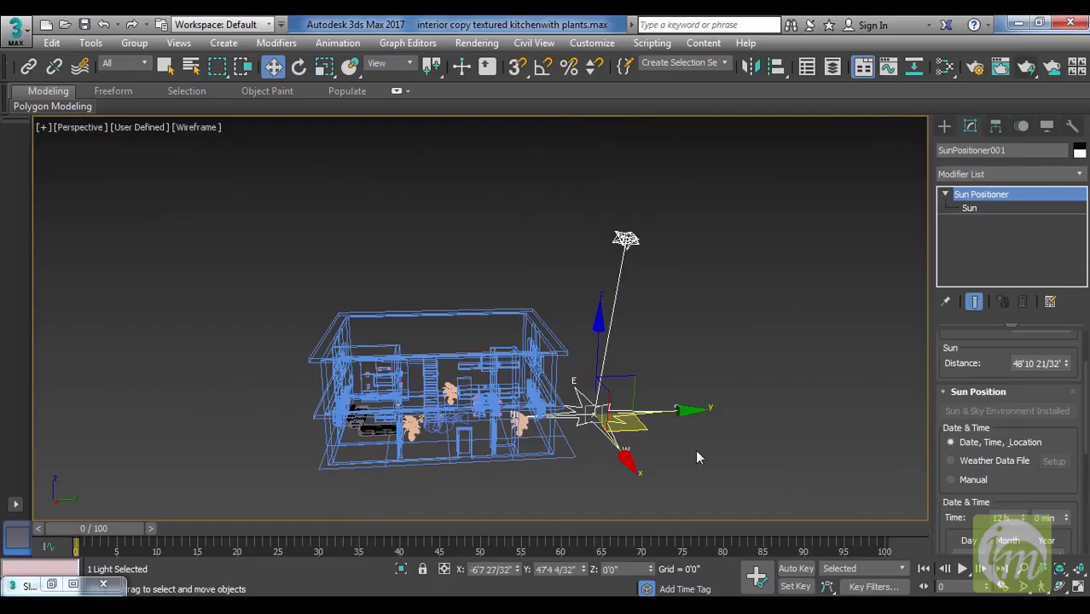
{"action": "middle_click_drag", "start_coordinate": [646, 433], "coordinate": [667, 415]}
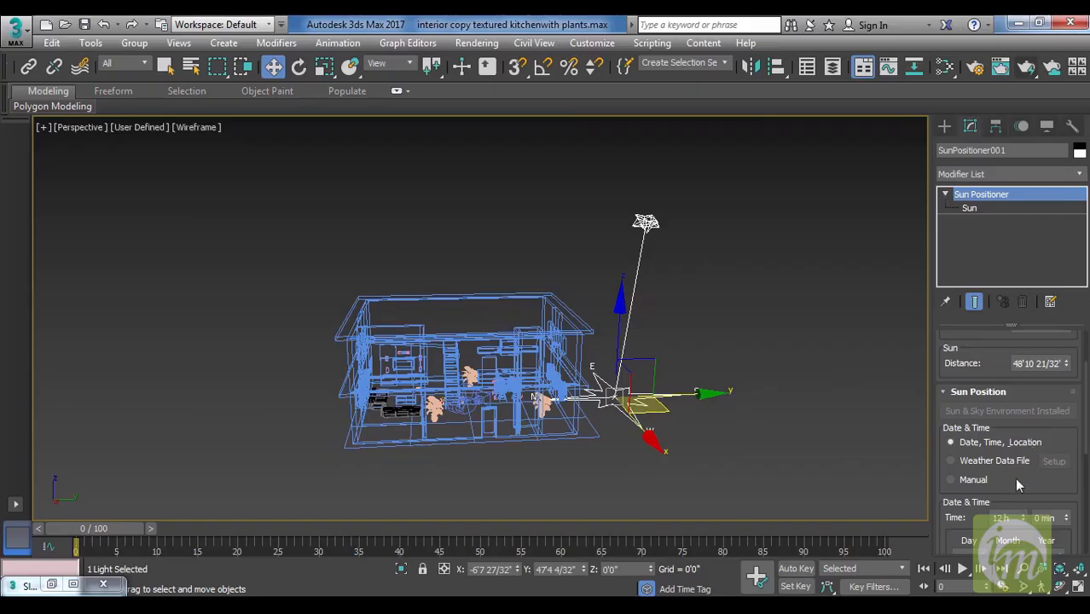
Try the Manual sun position mode, return to Date, Time, Location, and review the date and time settings.
{"action": "left_click", "coordinate": [975, 481]}
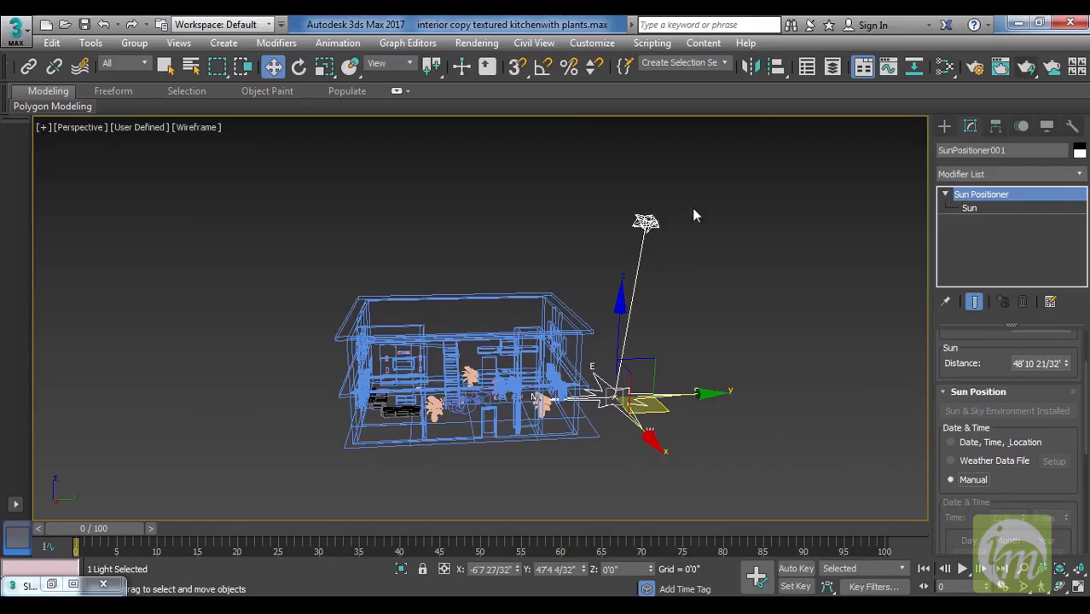
{"action": "left_click", "coordinate": [968, 443]}
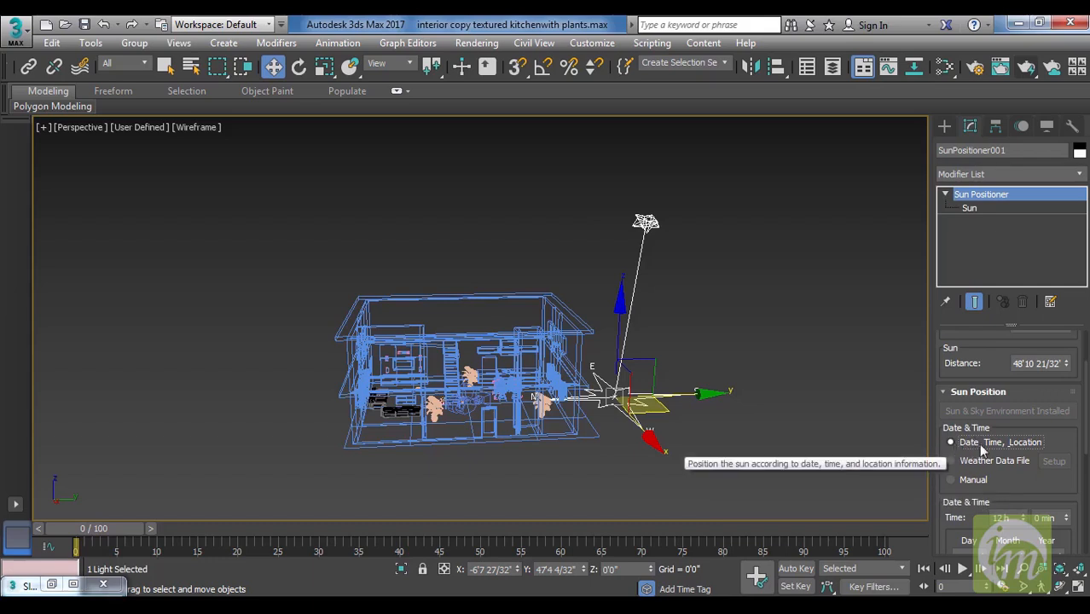
{"action": "left_click_drag", "start_coordinate": [1003, 489], "coordinate": [1012, 318]}
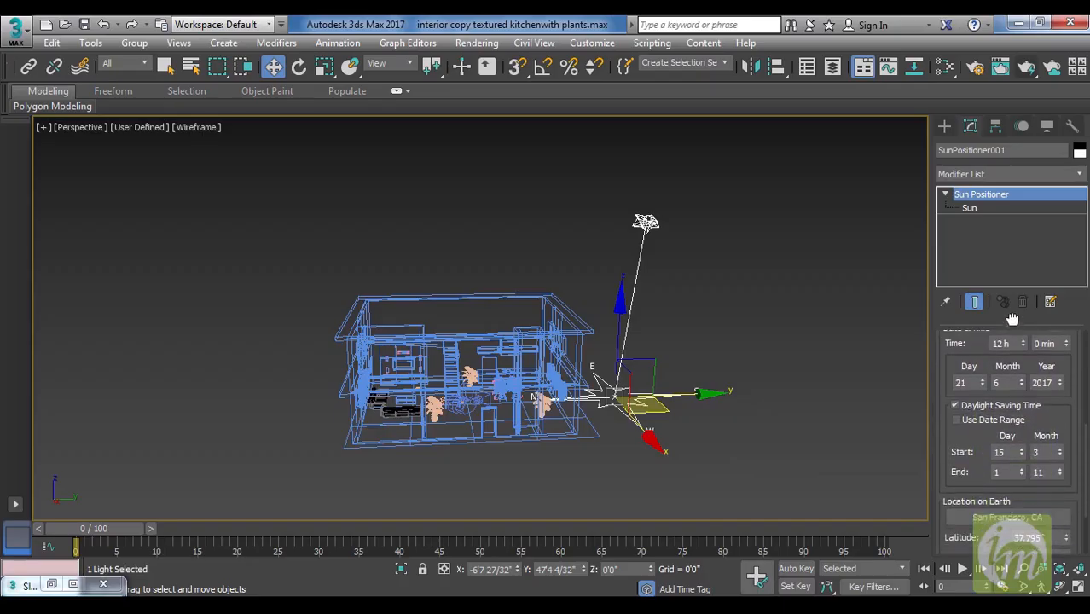
Set the sun's geographic location to Nicosia, Cyprus, by picking from the Europe map.
{"action": "left_click_drag", "start_coordinate": [975, 443], "coordinate": [977, 395]}
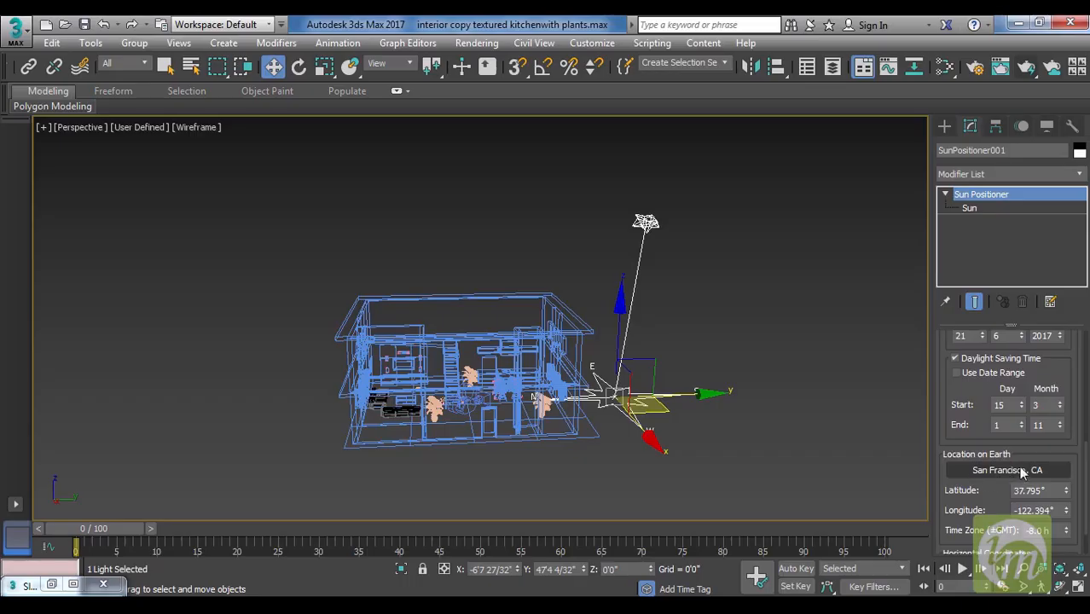
{"action": "left_click", "coordinate": [1023, 472]}
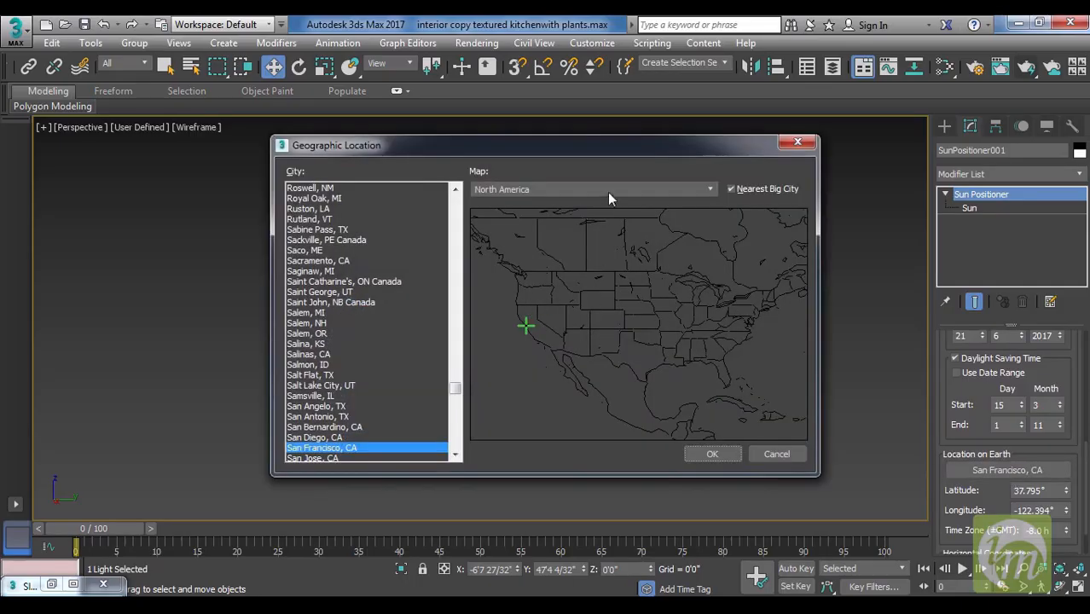
{"action": "left_click", "coordinate": [623, 190]}
{"action": "left_click", "coordinate": [581, 246]}
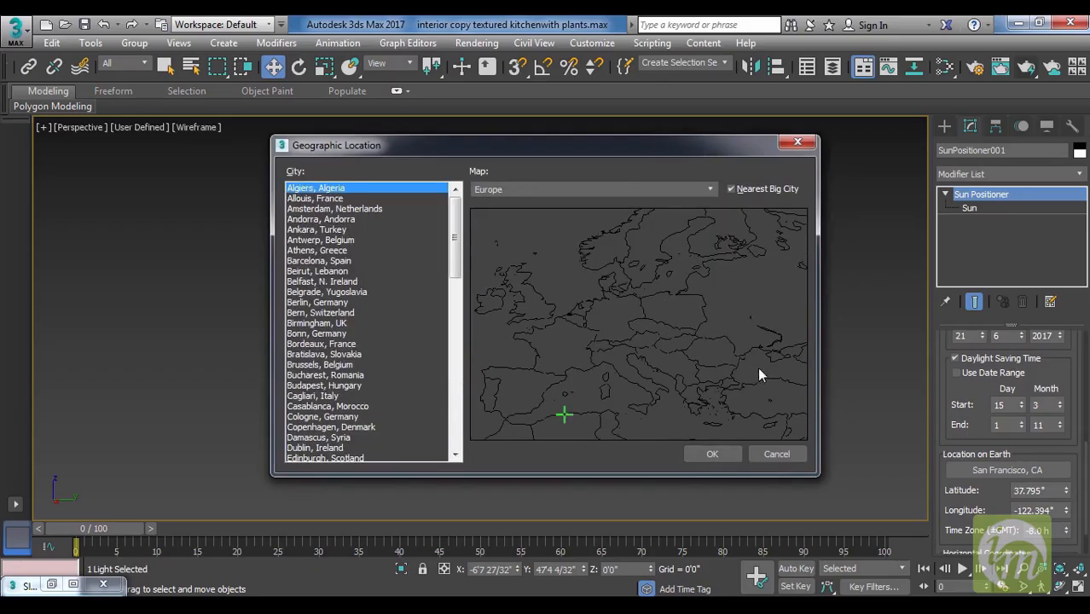
{"action": "left_click", "coordinate": [747, 331]}
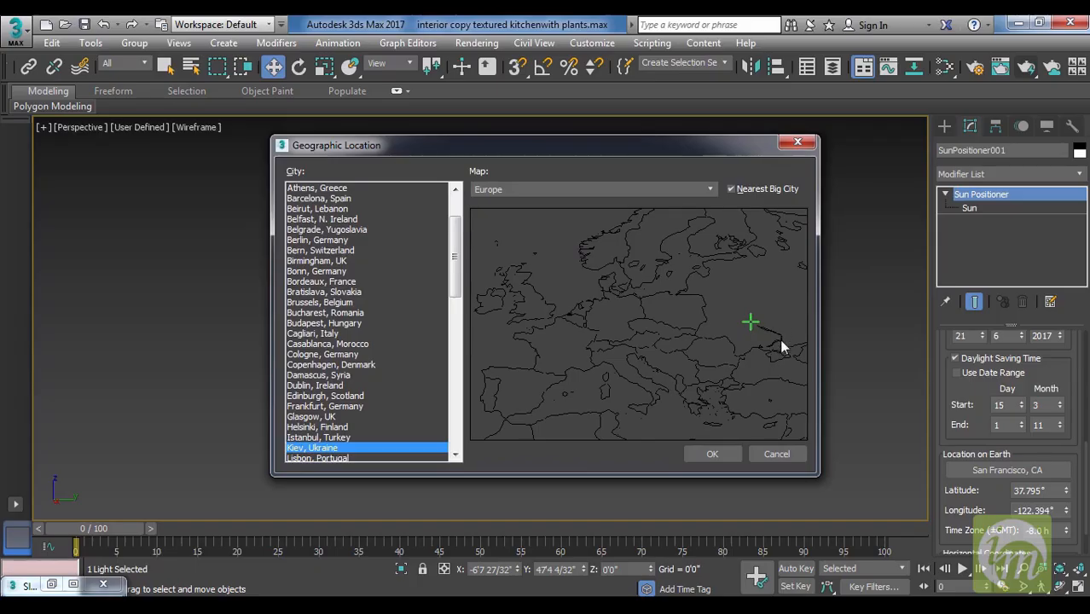
{"action": "left_click", "coordinate": [740, 379]}
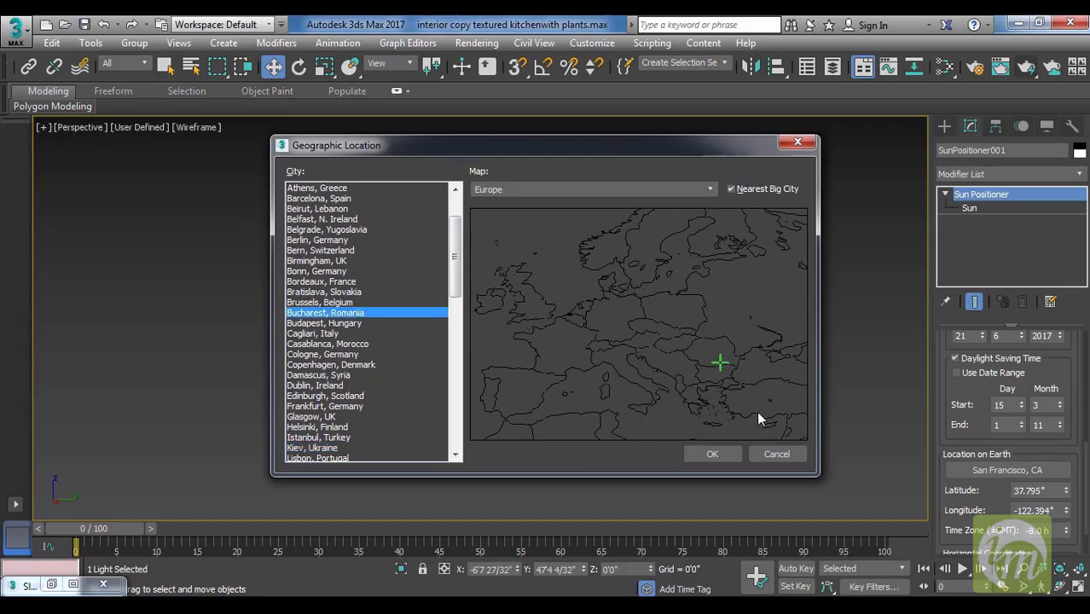
{"action": "left_click", "coordinate": [758, 413]}
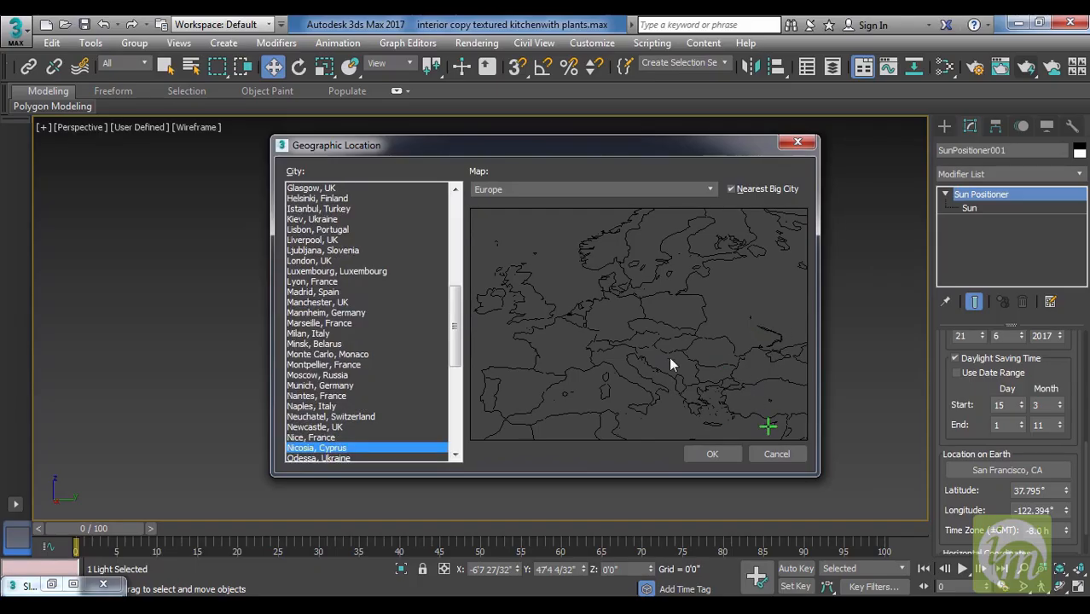
{"action": "left_click", "coordinate": [723, 458]}
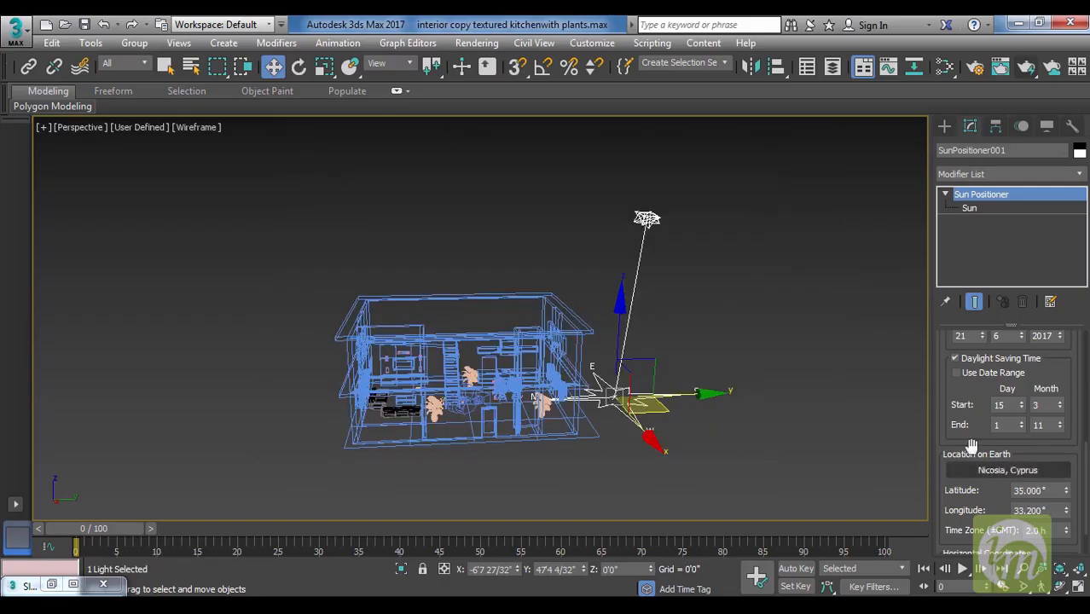
Set the Sun Positioner's time of day to 14 h and check the sun's height against the house.
{"action": "left_click_drag", "start_coordinate": [972, 400], "coordinate": [975, 486]}
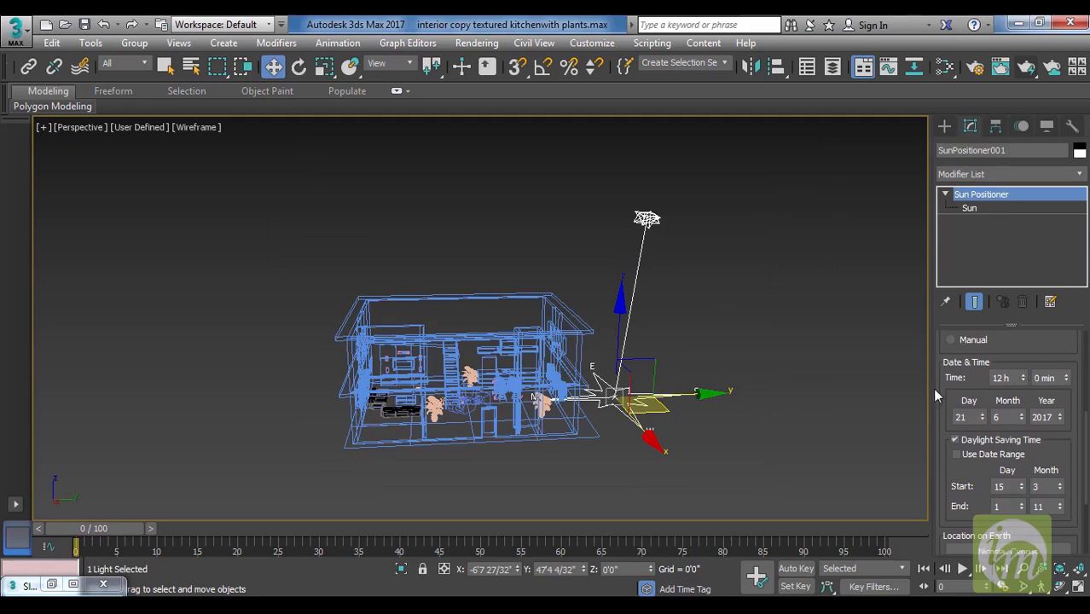
{"action": "middle_click_drag", "start_coordinate": [664, 291], "coordinate": [718, 319], "text": "alt"}
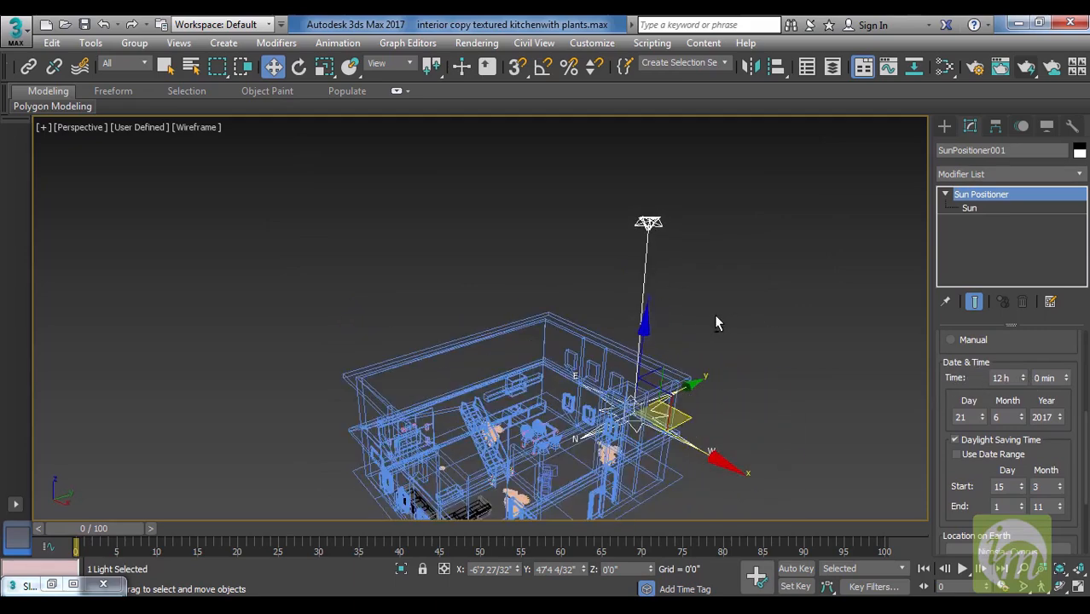
{"action": "double_click", "coordinate": [1022, 377]}
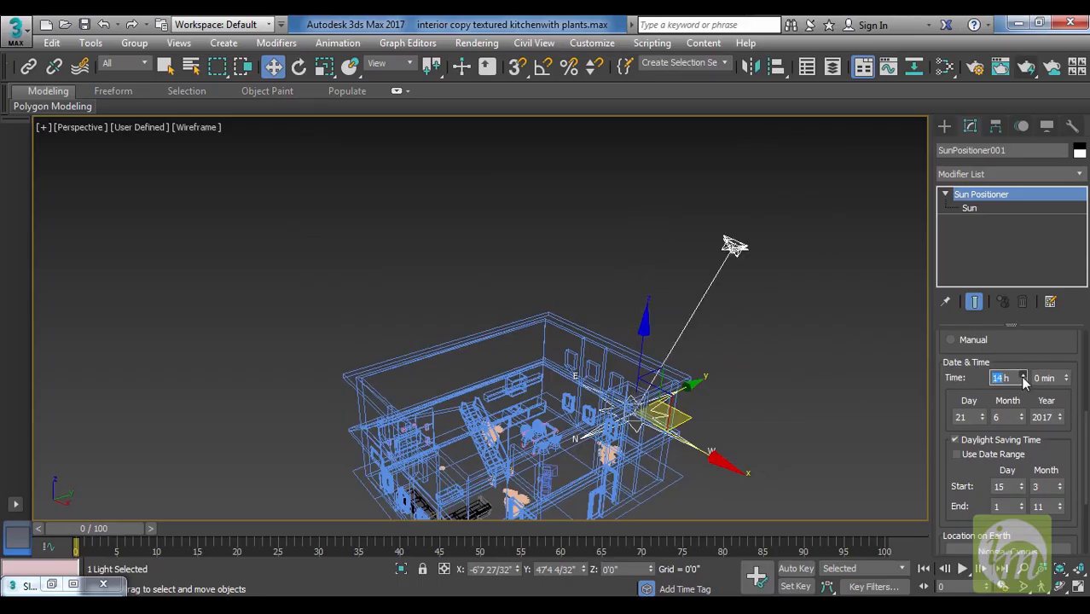
{"action": "middle_click_drag", "start_coordinate": [806, 394], "coordinate": [671, 403], "text": "alt"}
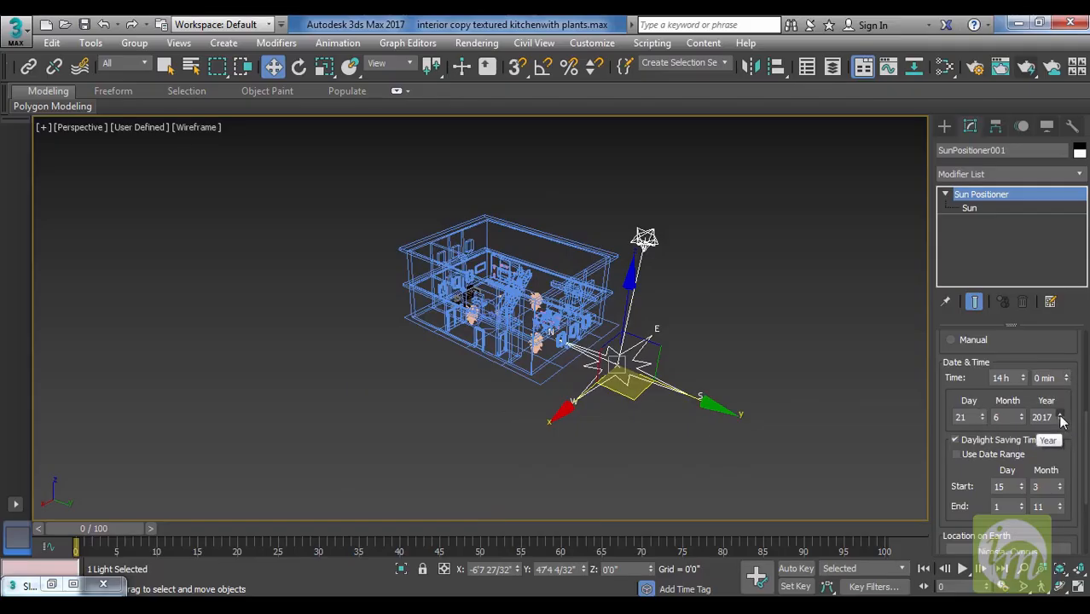
Set the Sun Positioner's date to day 13 of month 10.
{"action": "left_click", "coordinate": [983, 413]}
{"action": "left_click", "coordinate": [983, 414]}
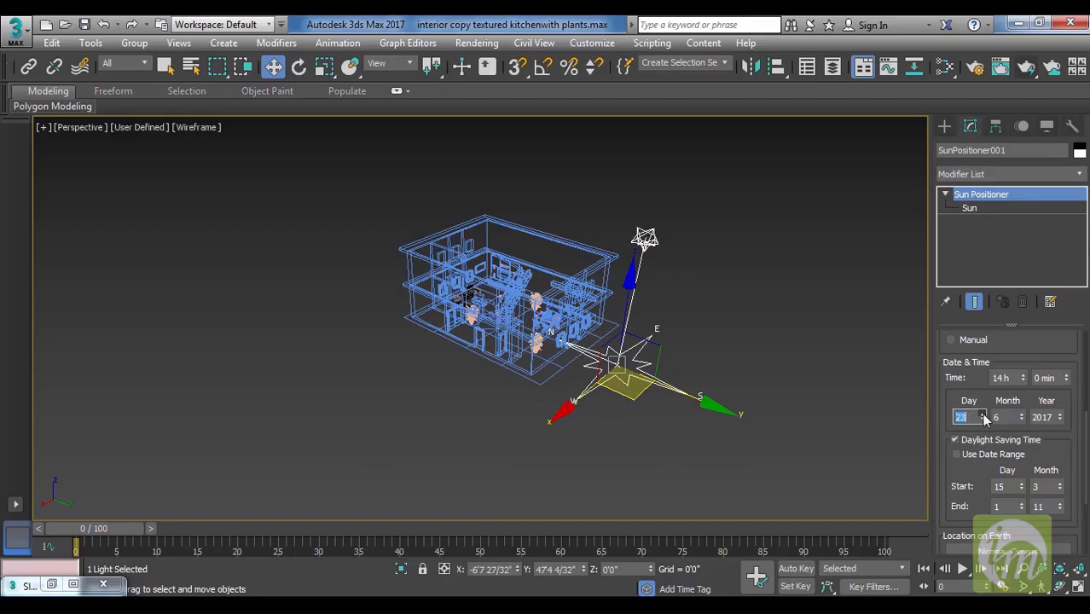
{"action": "left_click", "coordinate": [983, 414]}
{"action": "left_click", "coordinate": [983, 414]}
{"action": "left_click", "coordinate": [984, 414]}
{"action": "left_click", "coordinate": [984, 414]}
{"action": "left_click", "coordinate": [983, 414]}
{"action": "left_click", "coordinate": [983, 414]}
{"action": "left_click", "coordinate": [983, 414]}
{"action": "left_click", "coordinate": [983, 413]}
{"action": "left_click", "coordinate": [984, 413]}
{"action": "left_click", "coordinate": [983, 413]}
{"action": "left_click", "coordinate": [983, 413]}
{"action": "left_click", "coordinate": [983, 413]}
{"action": "left_click", "coordinate": [984, 413]}
{"action": "left_click", "coordinate": [983, 414]}
{"action": "left_click", "coordinate": [984, 414]}
{"action": "left_click", "coordinate": [1022, 414]}
{"action": "left_click", "coordinate": [1022, 413]}
{"action": "left_click", "coordinate": [1022, 413]}
{"action": "left_click", "coordinate": [1022, 414]}
Move the Sun Positioner along its Y axis toward the house's window wall, to about Y 32'7".
{"action": "middle_click_drag", "start_coordinate": [740, 415], "coordinate": [1002, 397], "text": "alt"}
{"action": "middle_click_drag", "start_coordinate": [674, 422], "coordinate": [688, 407]}
{"action": "left_click_drag", "start_coordinate": [706, 387], "coordinate": [648, 397]}
{"action": "middle_click_drag", "start_coordinate": [713, 400], "coordinate": [687, 392], "text": "alt"}
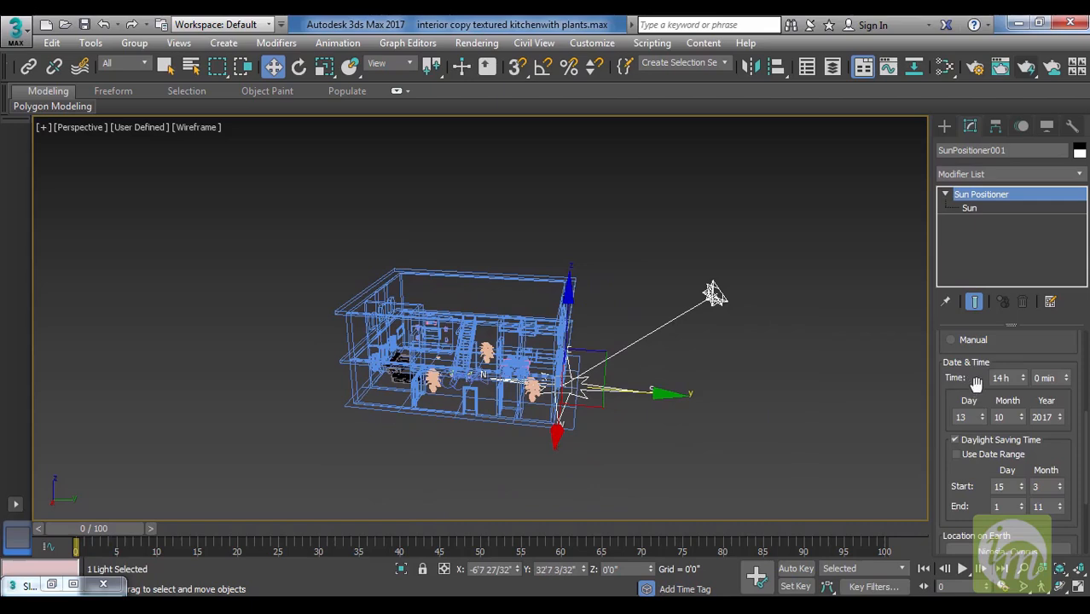
Try moving the Sun sub-object by hand in Manual mode, and return the positioner to Date, Time, Location.
{"action": "scroll", "coordinate": [972, 392], "scroll_direction": "up", "scroll_amount": 3}
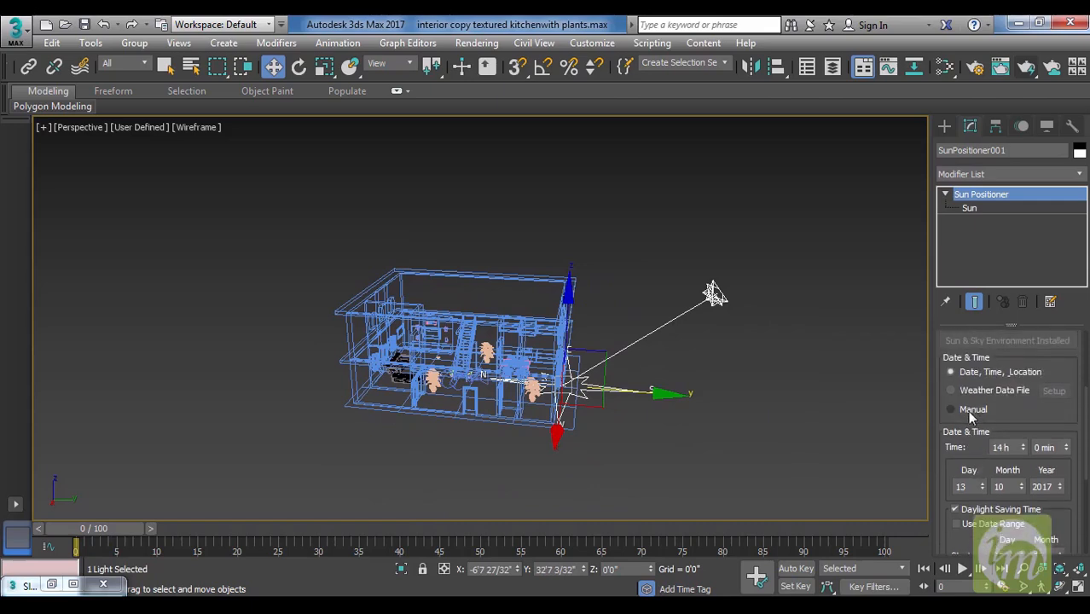
{"action": "left_click", "coordinate": [969, 409]}
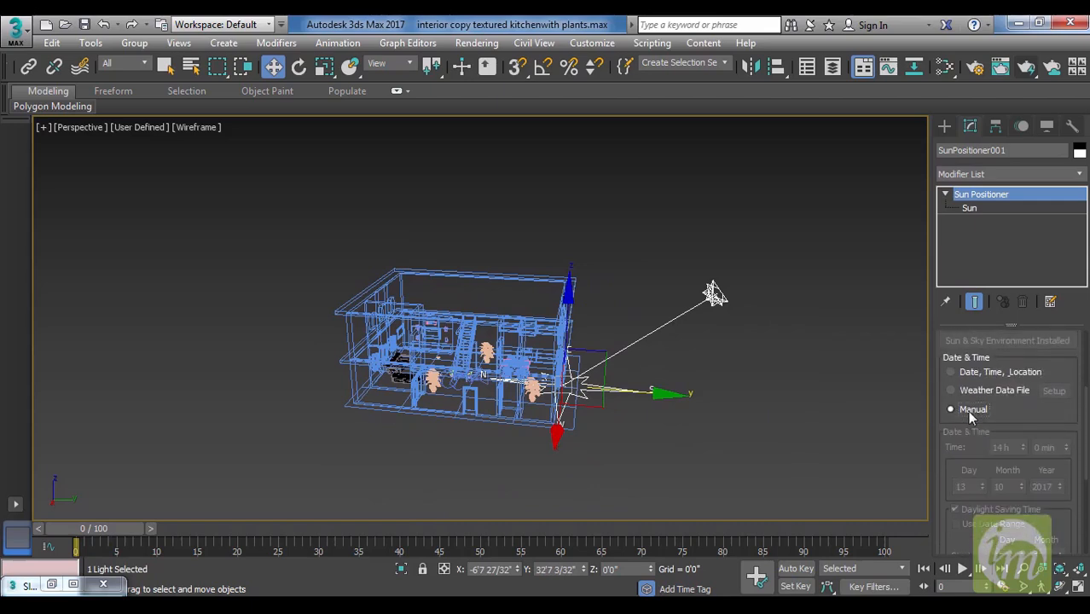
{"action": "left_click", "coordinate": [971, 208]}
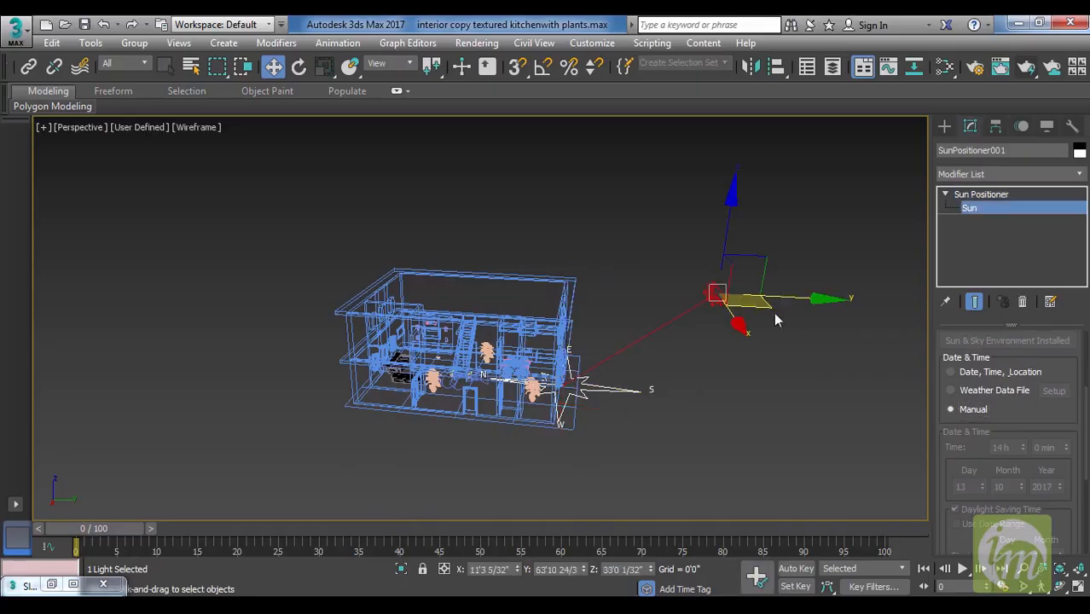
{"action": "left_click_drag", "start_coordinate": [819, 299], "coordinate": [817, 298]}
{"action": "left_click_drag", "start_coordinate": [731, 204], "coordinate": [732, 202]}
{"action": "key", "text": "ctrl+z"}
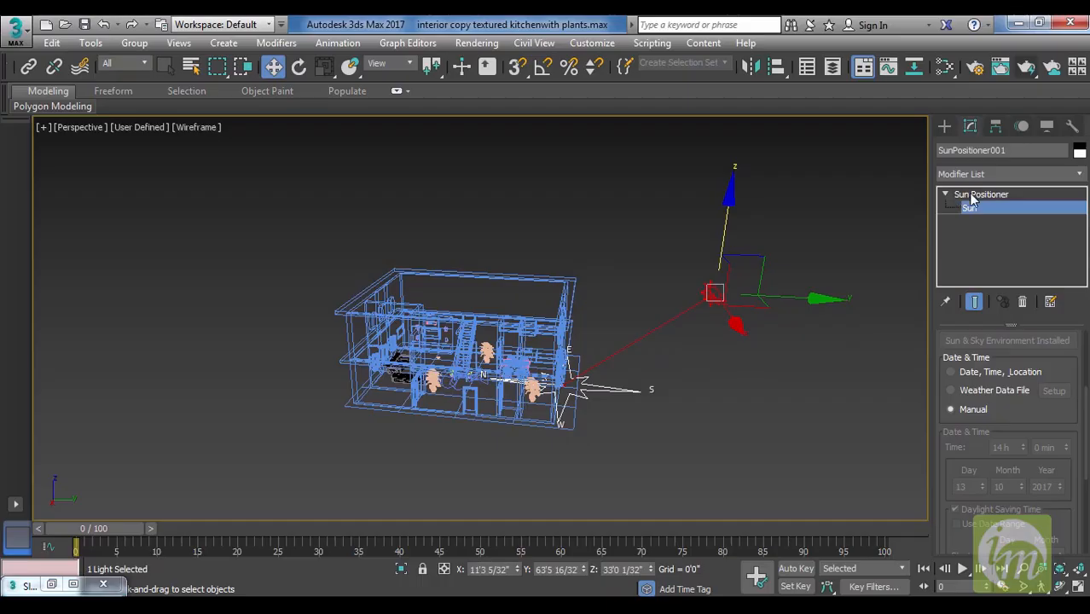
{"action": "left_click", "coordinate": [946, 196]}
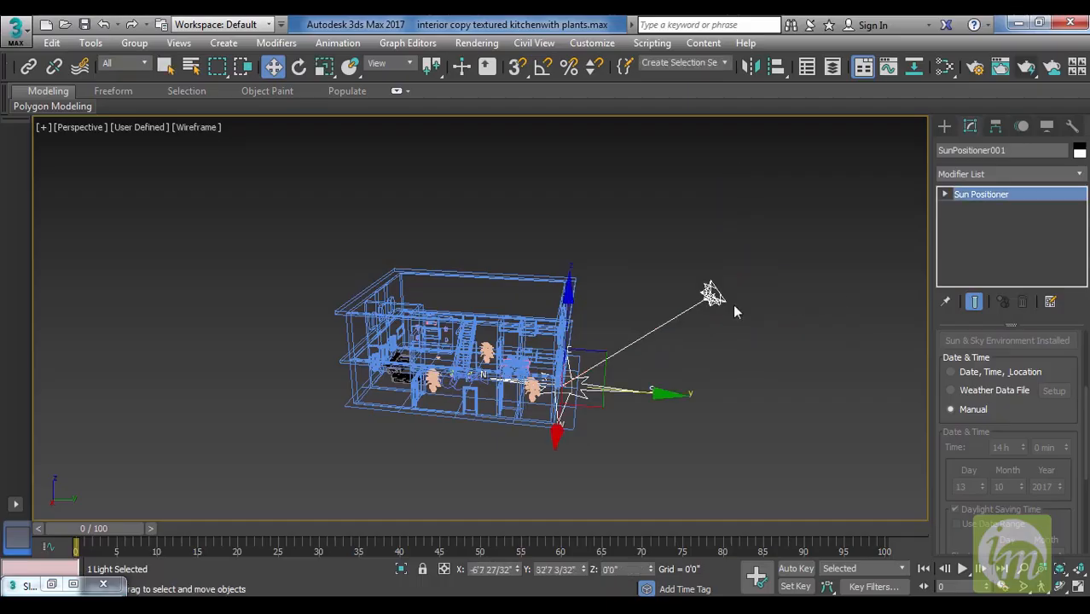
{"action": "middle_click_drag", "start_coordinate": [715, 400], "coordinate": [799, 367]}
{"action": "left_click", "coordinate": [1001, 372]}
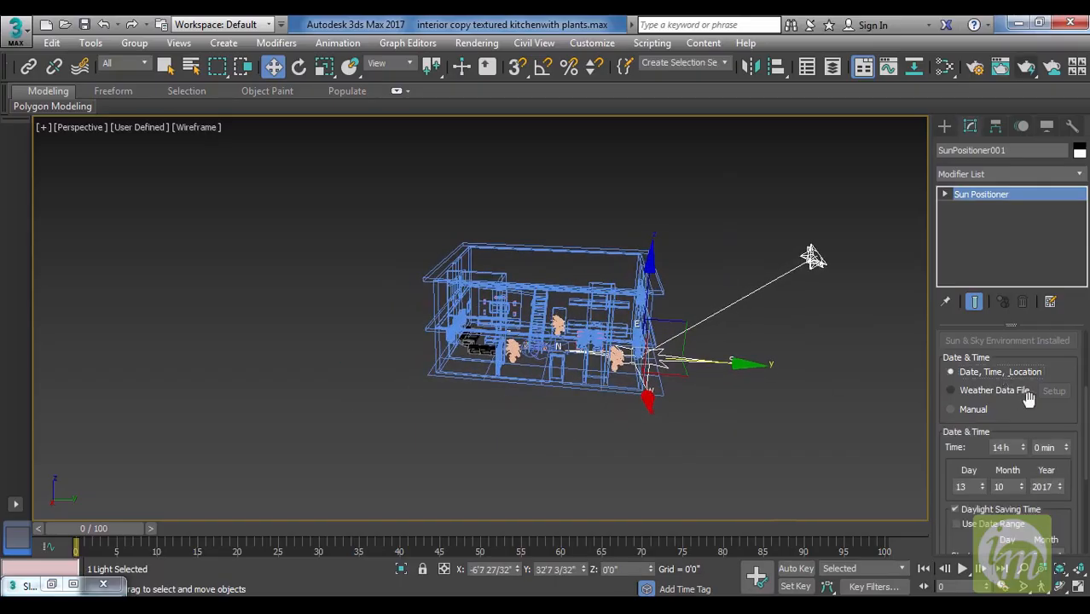
{"action": "scroll", "coordinate": [1010, 415], "scroll_direction": "down", "scroll_amount": 3}
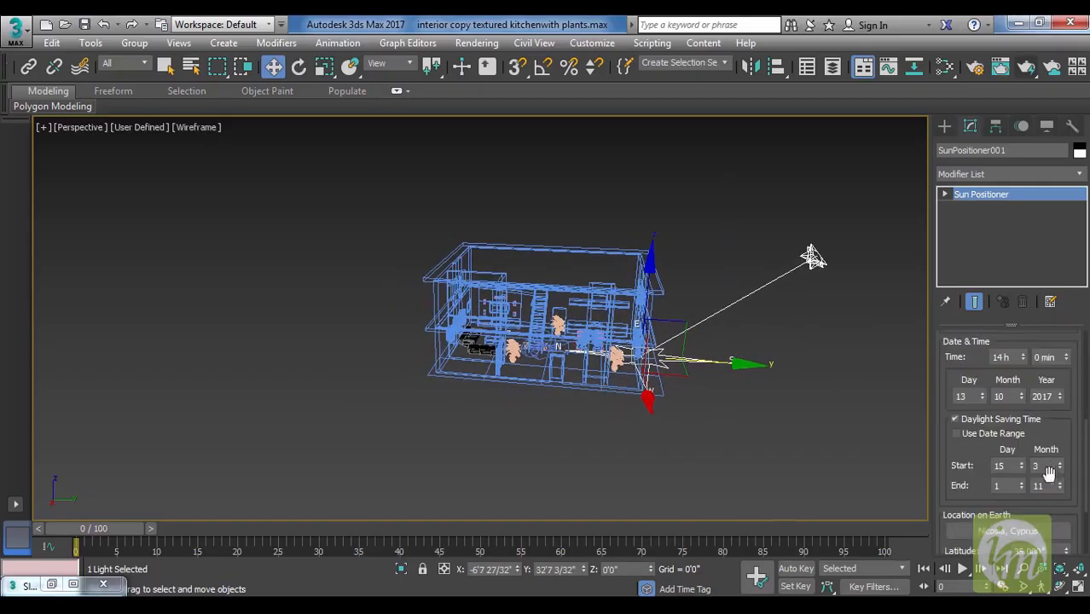
{"action": "scroll", "coordinate": [977, 383], "scroll_direction": "up", "scroll_amount": 2}
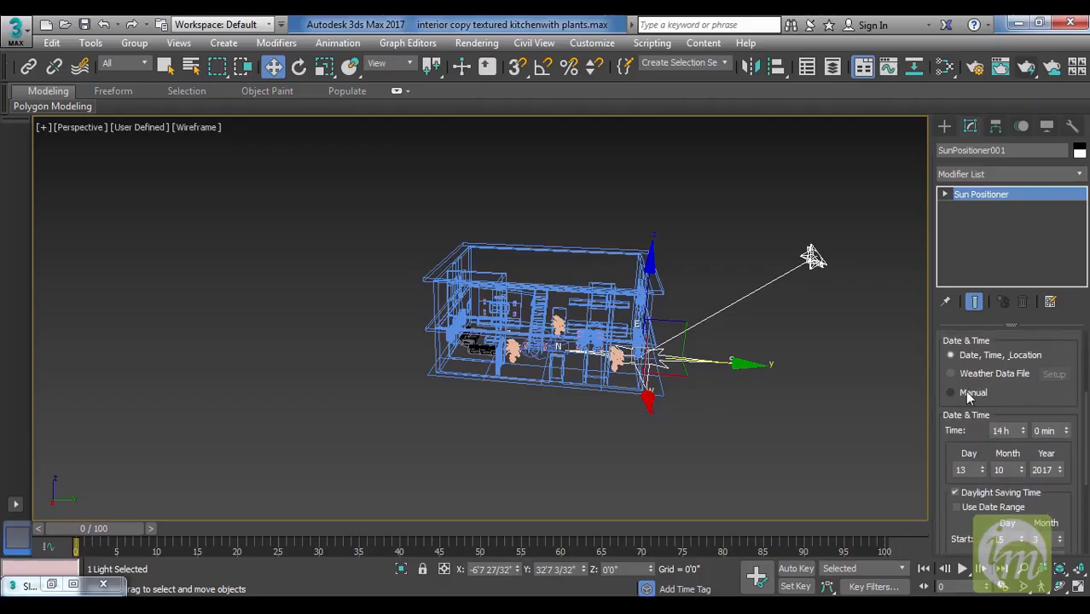
Render the shaded Camera001 view of the dining area to examine the sunlight through the windows, and close the render.
{"action": "middle_click_drag", "start_coordinate": [844, 376], "coordinate": [764, 385]}
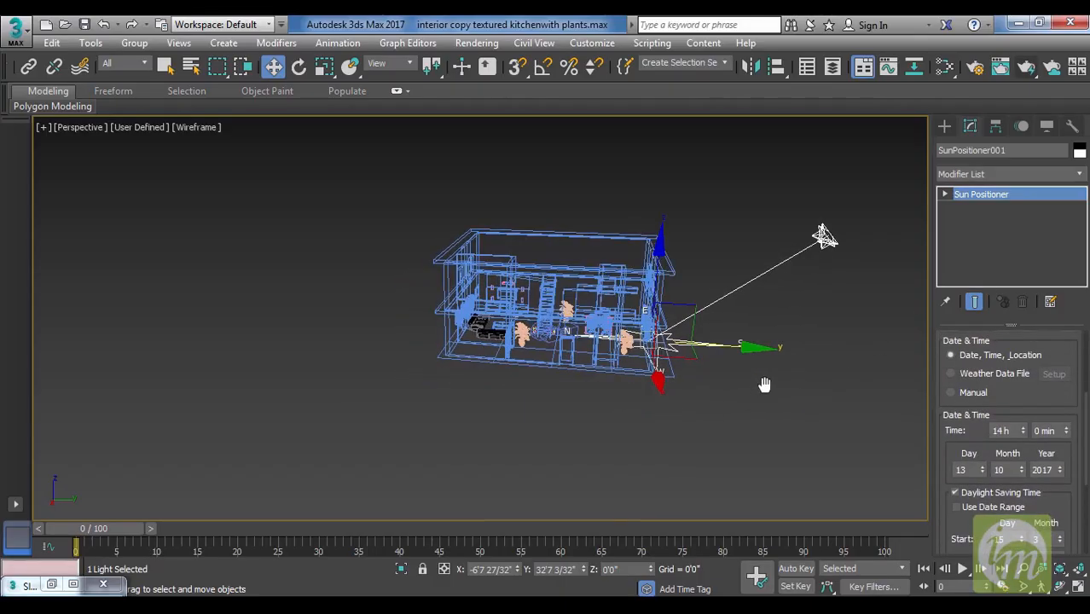
{"action": "key", "text": "c"}
{"action": "mouse_move", "coordinate": [794, 410]}
{"action": "middle_mouse_down"}
{"action": "mouse_move", "coordinate": [777, 407]}
{"action": "mouse_move", "coordinate": [802, 399]}
{"action": "middle_mouse_up"}
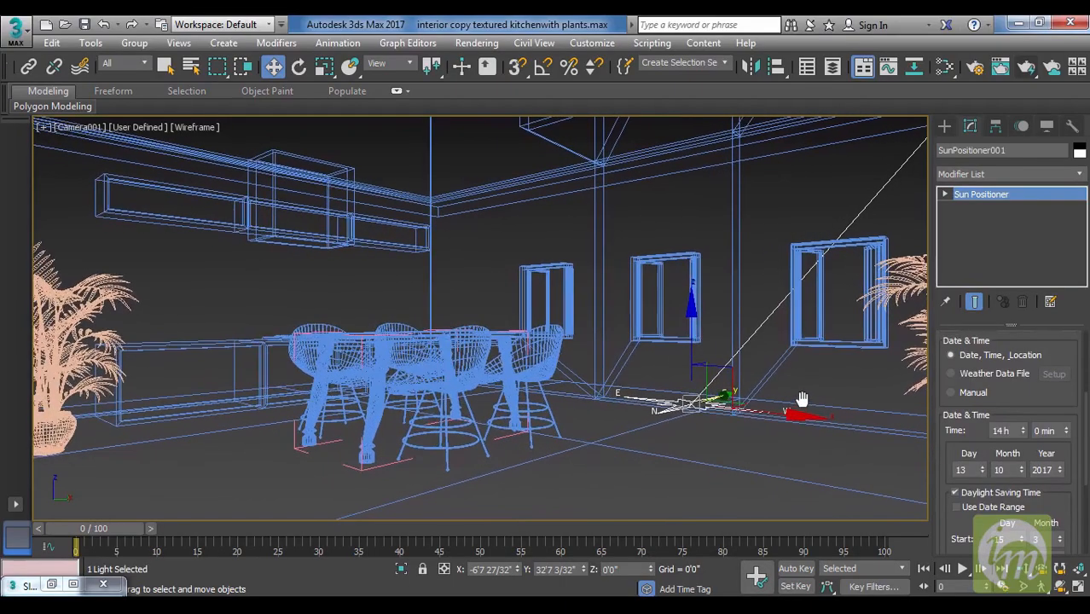
{"action": "key", "text": "F3"}
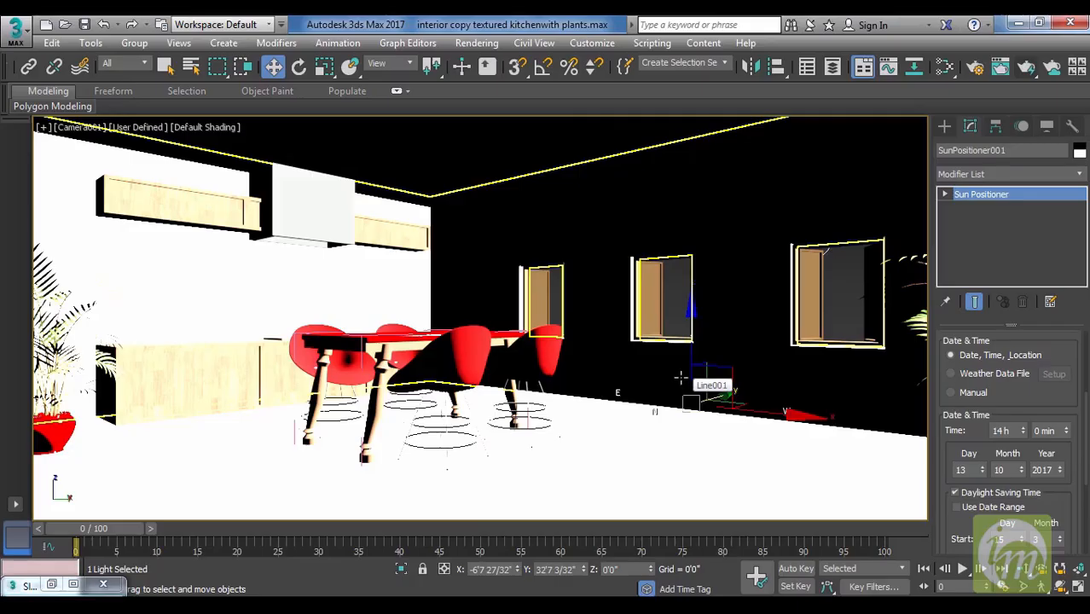
{"action": "left_click", "coordinate": [1029, 68]}
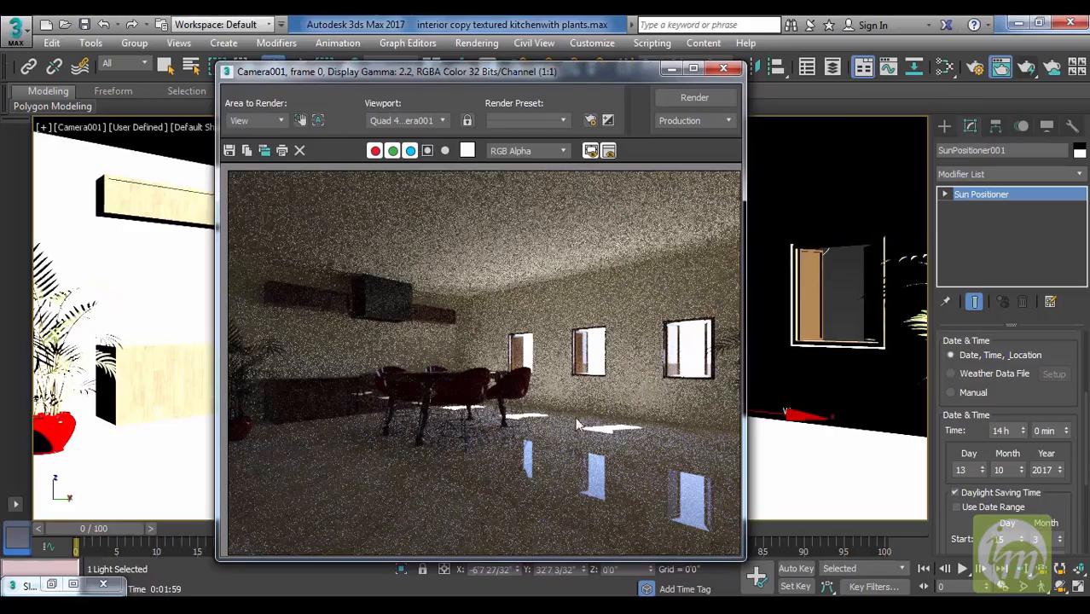
{"action": "left_click", "coordinate": [723, 68]}
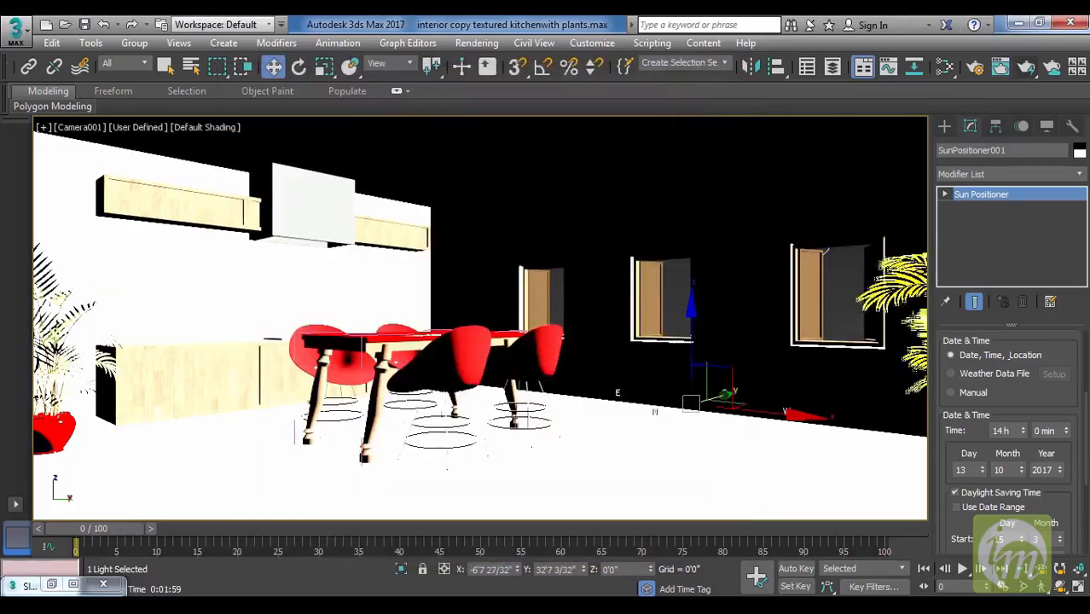
Move the palm plant near the window wall closer to the dining table's axis in the top view, to about X -3'9", Y 27'4".
{"action": "left_click", "coordinate": [915, 331]}
{"action": "left_click", "coordinate": [911, 340]}
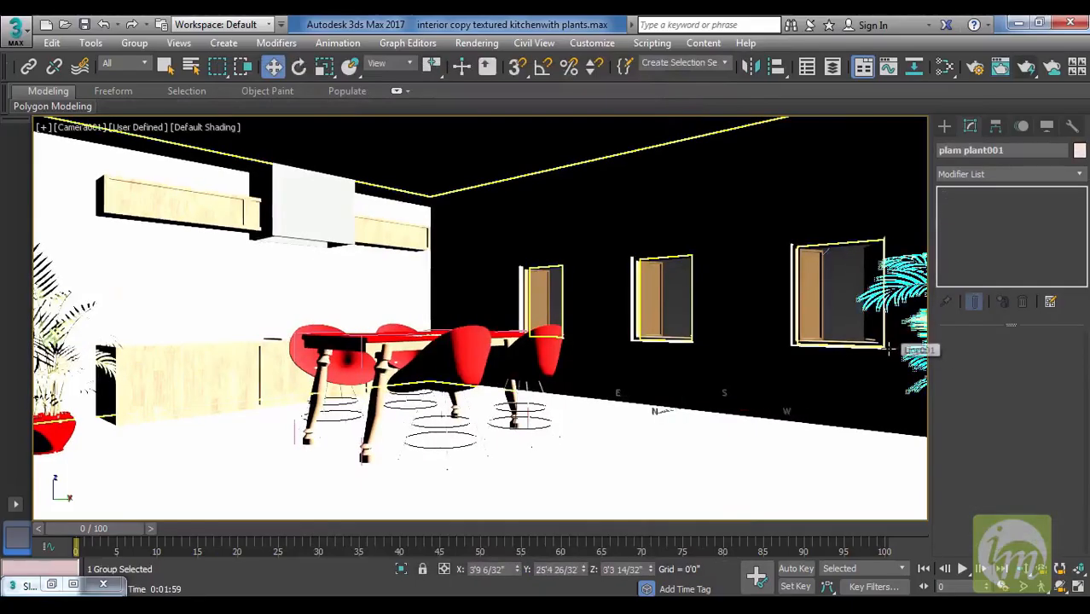
{"action": "key", "text": "t"}
{"action": "key", "text": "F3"}
{"action": "middle_click_drag", "start_coordinate": [862, 358], "coordinate": [699, 419]}
{"action": "middle_click_drag", "start_coordinate": [767, 325], "coordinate": [801, 460]}
{"action": "middle_click_drag", "start_coordinate": [670, 263], "coordinate": [679, 401]}
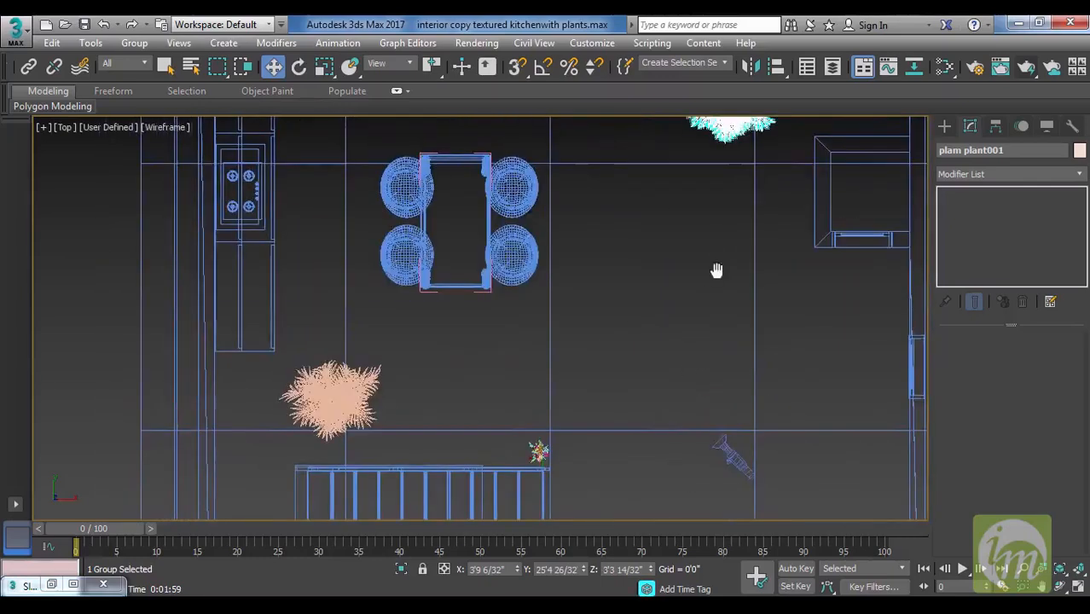
{"action": "middle_click_drag", "start_coordinate": [717, 270], "coordinate": [731, 323]}
{"action": "left_click_drag", "start_coordinate": [800, 248], "coordinate": [656, 242]}
{"action": "left_click_drag", "start_coordinate": [578, 163], "coordinate": [577, 117]}
{"action": "middle_click_drag", "start_coordinate": [648, 265], "coordinate": [739, 249]}
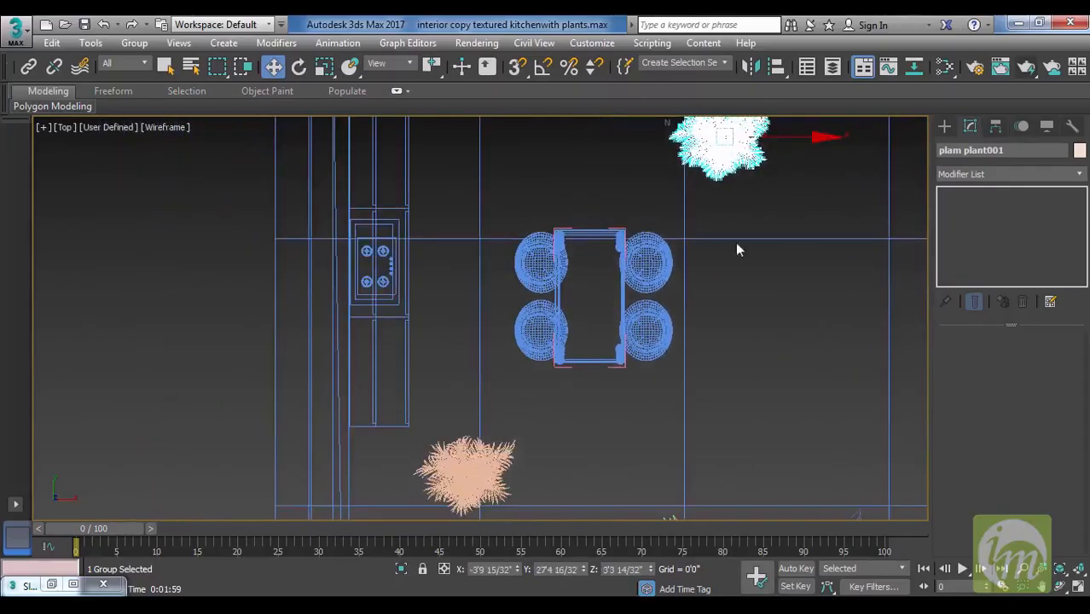
Make two instance copies of the small potted plant by the stairs, placed along the window wall at about X -9'7" and -17'10", Y 29'4".
{"action": "middle_click_drag", "start_coordinate": [473, 472], "coordinate": [426, 340]}
{"action": "left_click", "coordinate": [630, 373]}
{"action": "middle_click_drag", "start_coordinate": [685, 336], "coordinate": [693, 483]}
{"action": "mouse_move", "coordinate": [642, 450]}
{"action": "left_mouse_down", "text": "shift"}
{"action": "mouse_move", "coordinate": [627, 370]}
{"action": "mouse_move", "coordinate": [640, 213]}
{"action": "left_mouse_up", "text": "shift"}
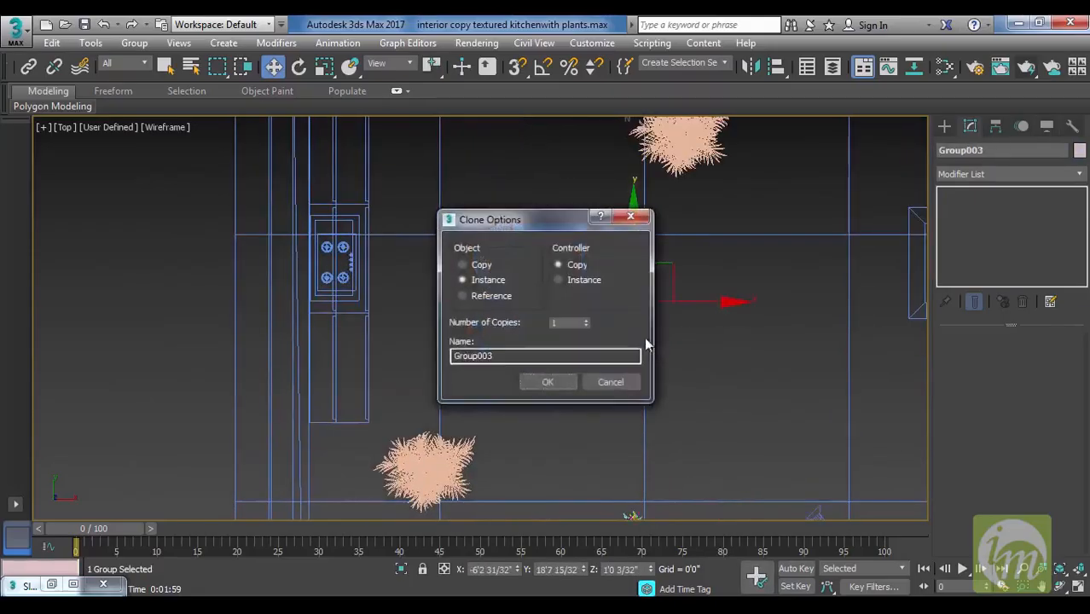
{"action": "left_click", "coordinate": [561, 385]}
{"action": "middle_click_drag", "start_coordinate": [671, 304], "coordinate": [672, 343]}
{"action": "left_click_drag", "start_coordinate": [671, 342], "coordinate": [609, 116]}
{"action": "middle_click_drag", "start_coordinate": [676, 192], "coordinate": [712, 276]}
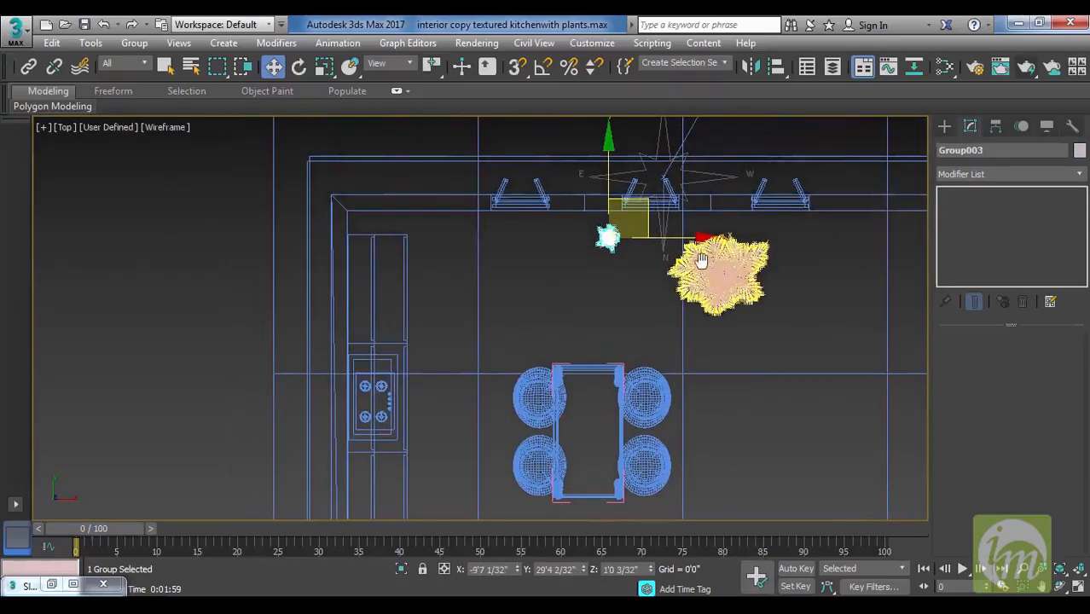
{"action": "left_click_drag", "start_coordinate": [693, 238], "coordinate": [539, 247]}
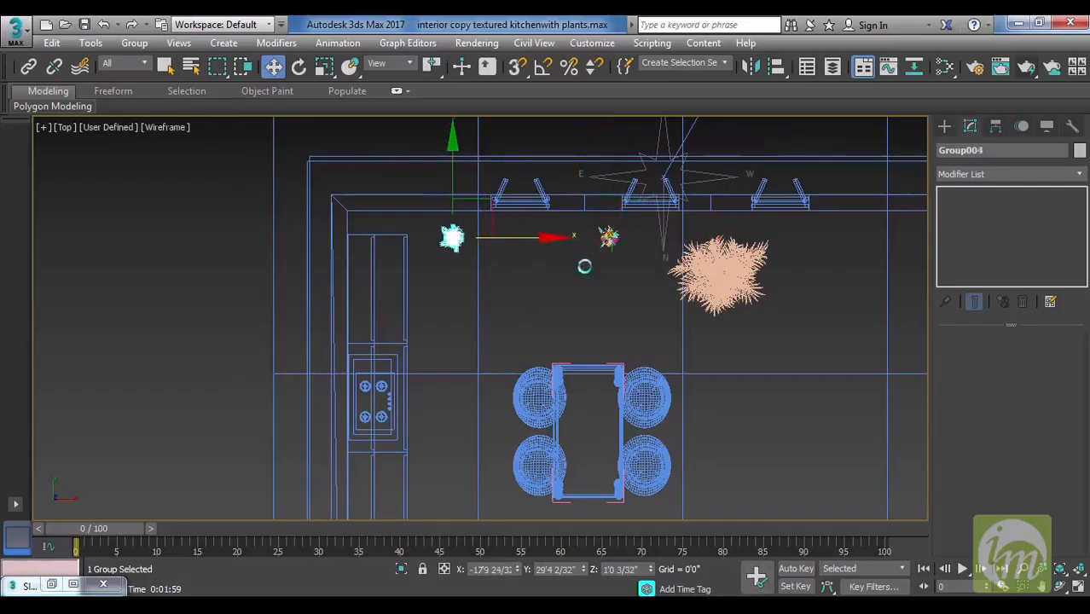
{"action": "left_click", "coordinate": [547, 381]}
Clone the small plant by the middle window as an instance above the dining table in the left view, at about Y 19'1", Z 4'7".
{"action": "left_click", "coordinate": [607, 239]}
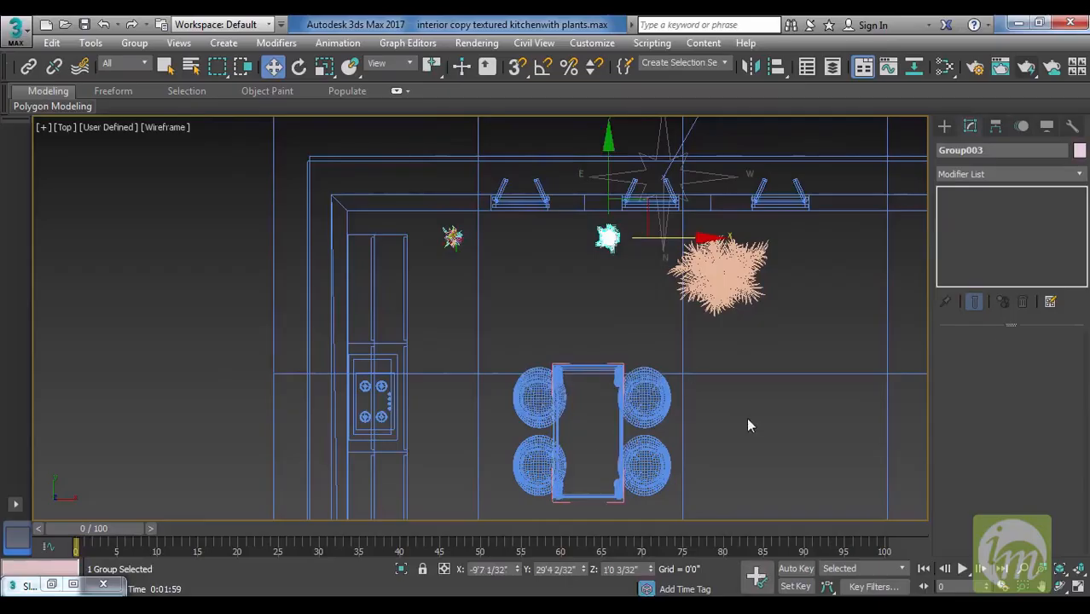
{"action": "key", "text": "l"}
{"action": "middle_click_drag", "start_coordinate": [749, 421], "coordinate": [807, 372]}
{"action": "middle_click_drag", "start_coordinate": [651, 389], "coordinate": [734, 390]}
{"action": "key", "text": "F3"}
{"action": "middle_click_drag", "start_coordinate": [633, 414], "coordinate": [628, 450]}
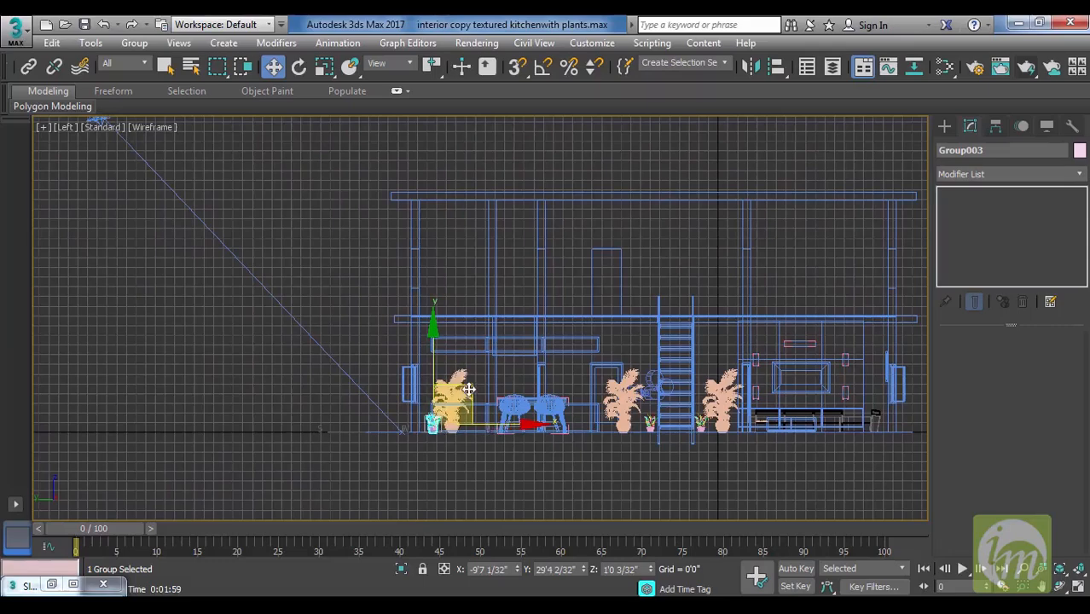
{"action": "mouse_move", "coordinate": [482, 378]}
{"action": "left_mouse_down"}
{"action": "mouse_move", "coordinate": [528, 355]}
{"action": "mouse_move", "coordinate": [568, 355]}
{"action": "left_mouse_up"}
{"action": "left_click", "coordinate": [560, 384]}
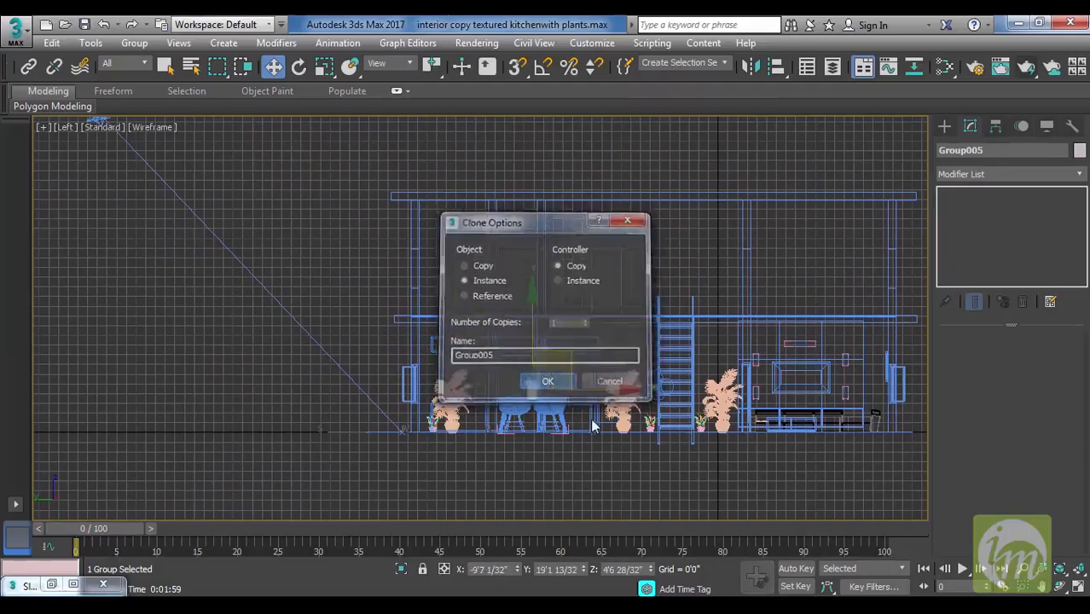
Centre the tabletop plant across the dining table's width in the top view, at about X -10'7", Y 19'1".
{"action": "scroll", "coordinate": [827, 302], "scroll_direction": "up", "scroll_amount": 8}
{"action": "middle_click_drag", "start_coordinate": [804, 321], "coordinate": [642, 448]}
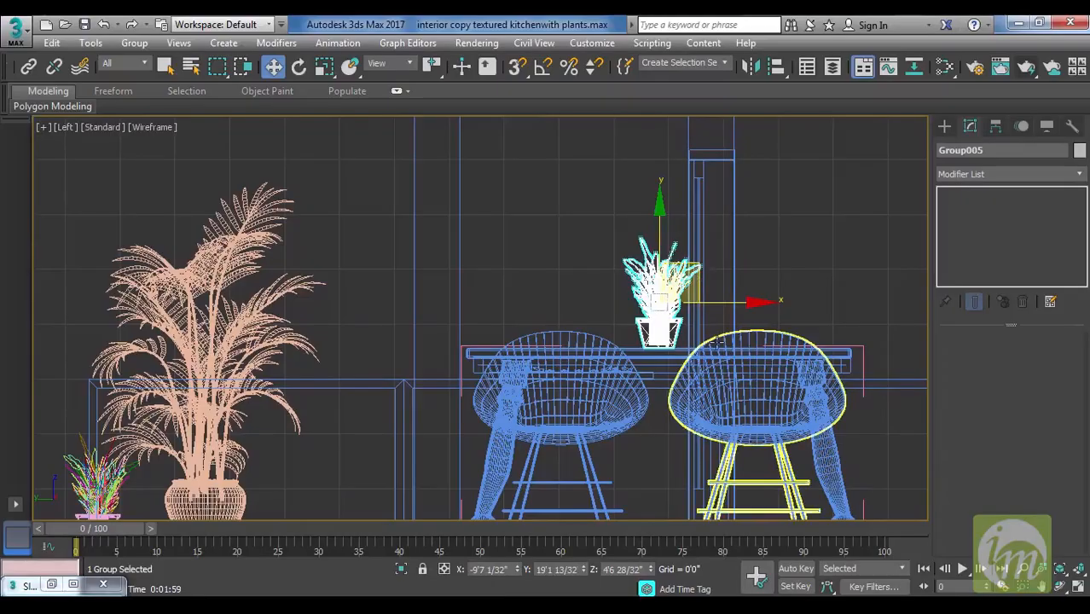
{"action": "key", "text": "t"}
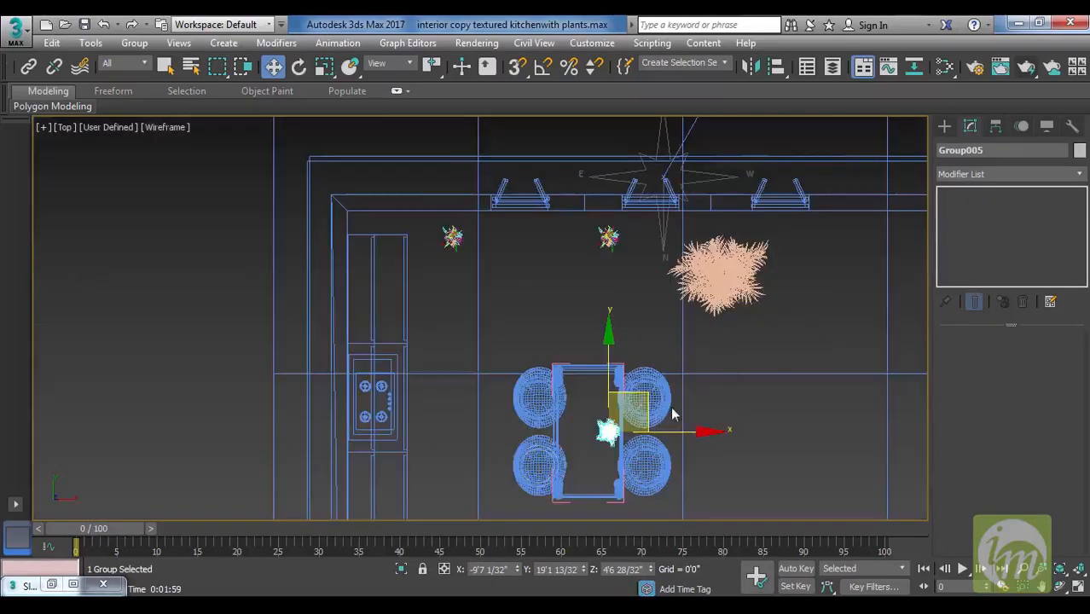
{"action": "left_click_drag", "start_coordinate": [705, 429], "coordinate": [679, 439]}
{"action": "middle_click_drag", "start_coordinate": [736, 397], "coordinate": [744, 360]}
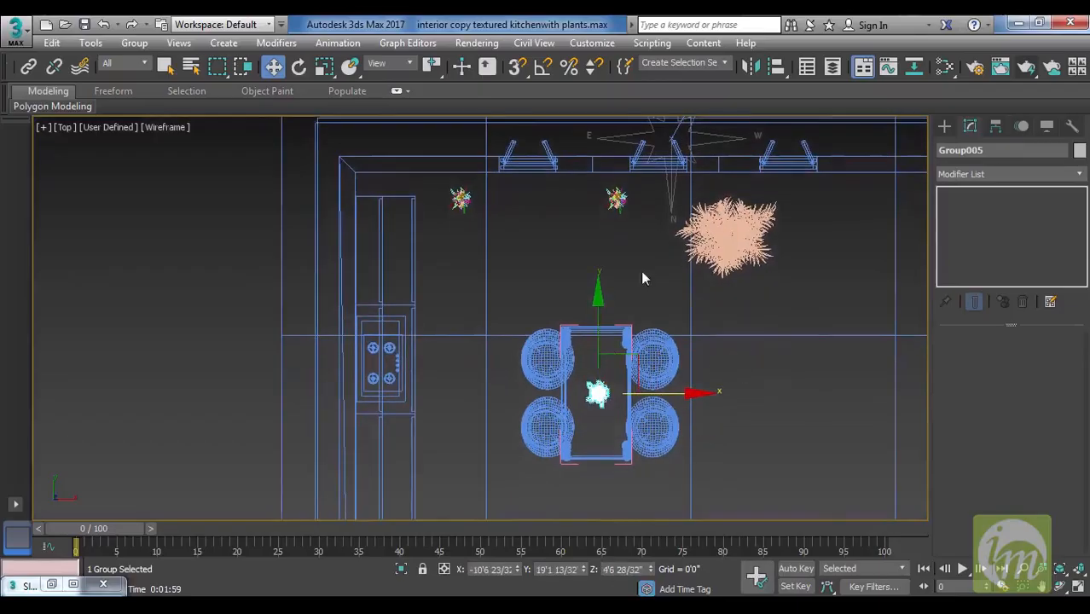
{"action": "middle_click_drag", "start_coordinate": [682, 392], "coordinate": [645, 346]}
Delete the Sun Positioner compass near the window wall in the top view.
{"action": "middle_click_drag", "start_coordinate": [751, 273], "coordinate": [610, 436]}
{"action": "scroll", "coordinate": [711, 429], "scroll_direction": "down", "scroll_amount": 2}
{"action": "middle_click_drag", "start_coordinate": [681, 396], "coordinate": [738, 230]}
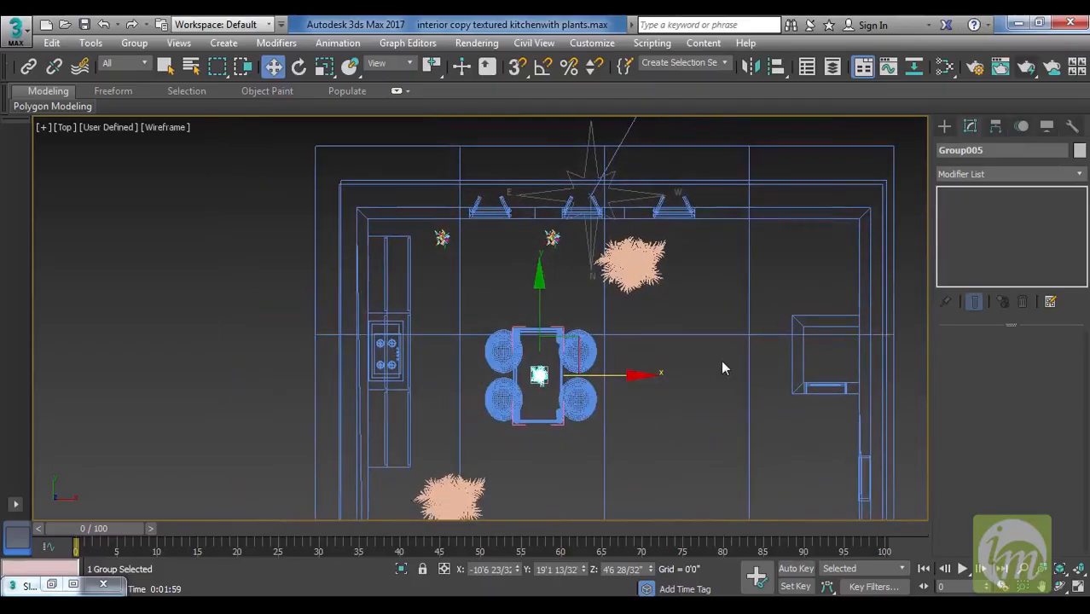
{"action": "middle_click_drag", "start_coordinate": [695, 323], "coordinate": [680, 467]}
{"action": "middle_click_drag", "start_coordinate": [655, 393], "coordinate": [595, 352]}
{"action": "scroll", "coordinate": [594, 351], "scroll_direction": "down", "scroll_amount": 2}
{"action": "left_click", "coordinate": [579, 299]}
{"action": "middle_click_drag", "start_coordinate": [713, 377], "coordinate": [679, 345]}
{"action": "key", "text": "Delete"}
{"action": "scroll", "coordinate": [687, 441], "scroll_direction": "down", "scroll_amount": 2}
{"action": "scroll", "coordinate": [628, 371], "scroll_direction": "up", "scroll_amount": 3}
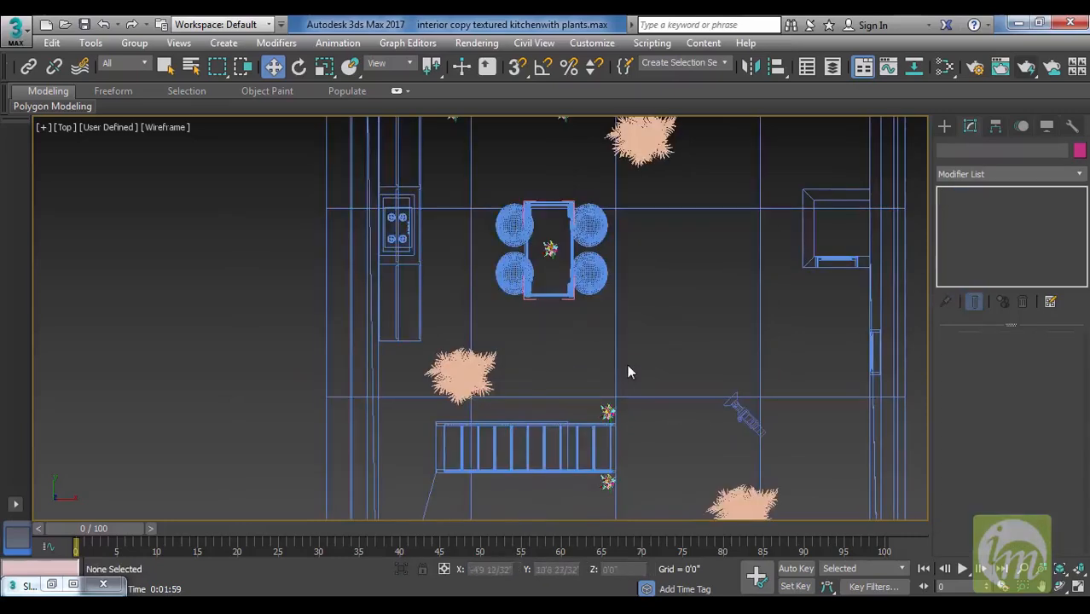
{"action": "middle_click_drag", "start_coordinate": [619, 340], "coordinate": [681, 367]}
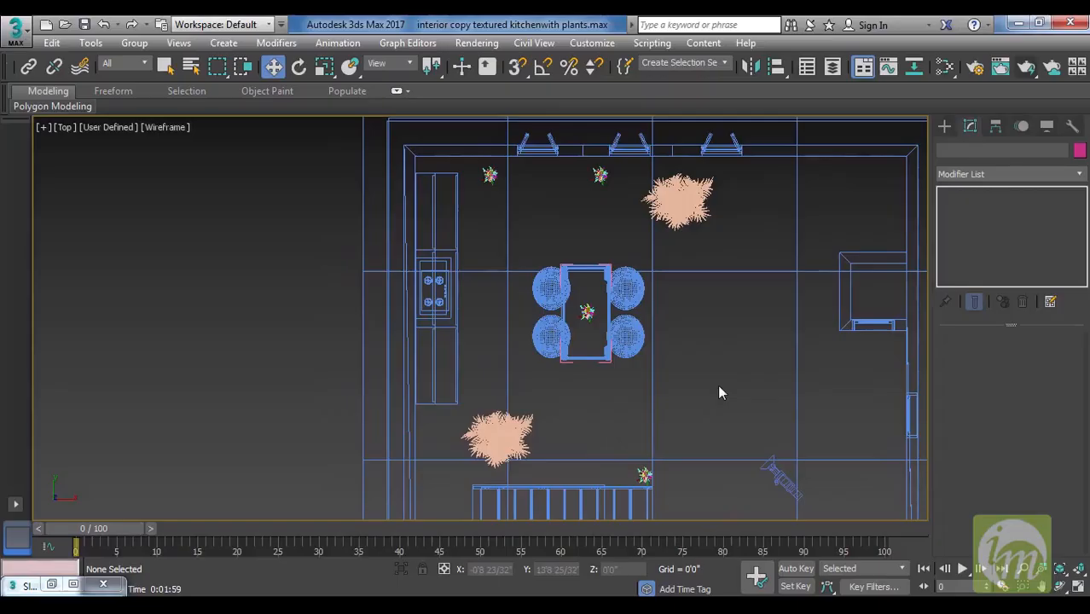
{"action": "middle_click_drag", "start_coordinate": [662, 311], "coordinate": [627, 317]}
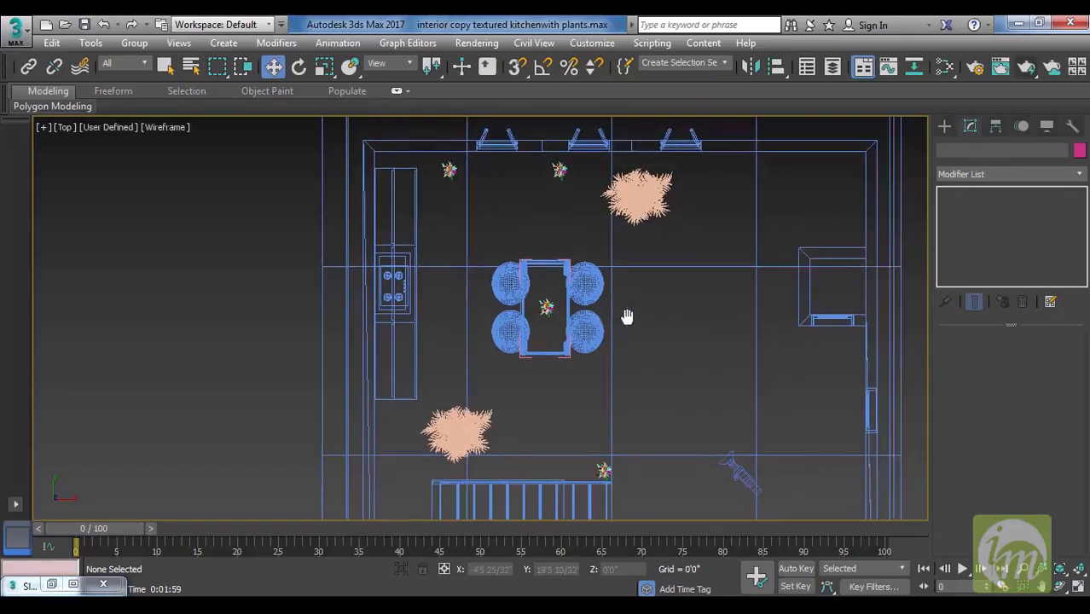
Open lights.max from the 3d project's scenes folder as the file to merge.
{"action": "left_click", "coordinate": [61, 23]}
{"action": "left_click", "coordinate": [651, 335]}
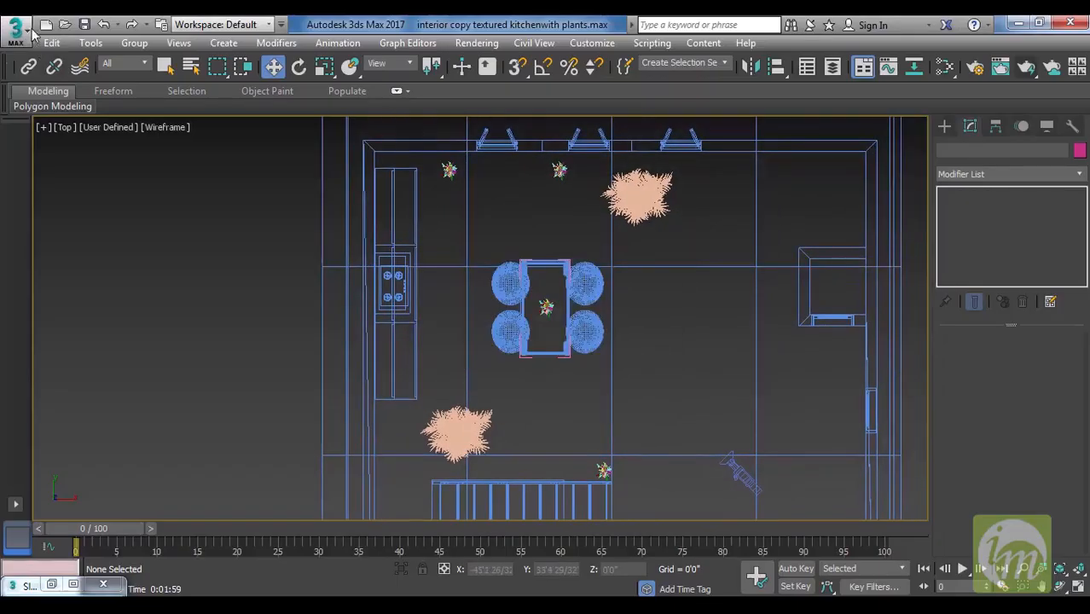
{"action": "left_click", "coordinate": [19, 31]}
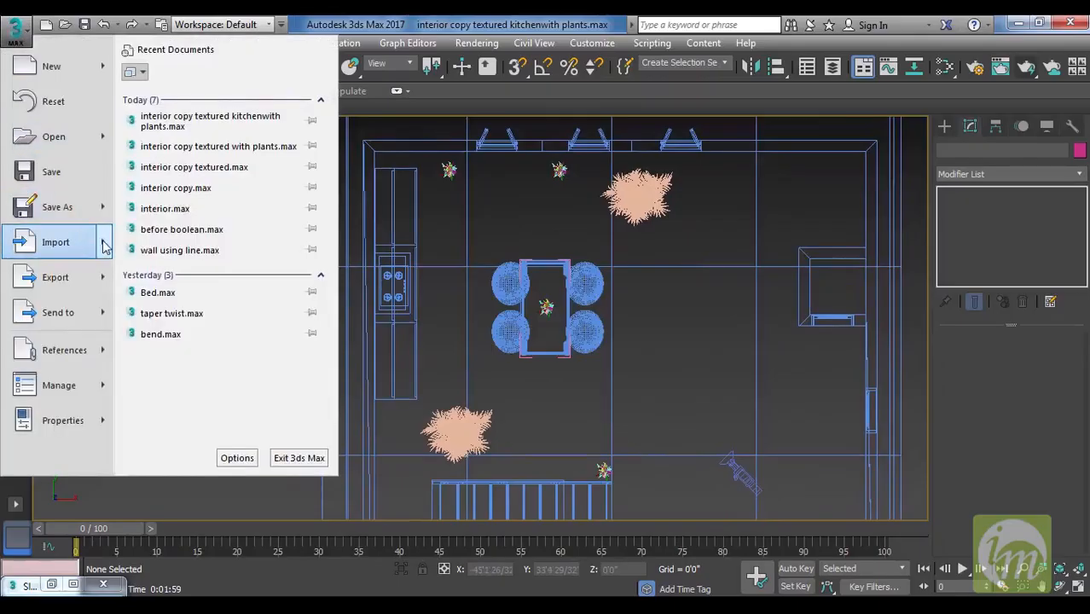
{"action": "mouse_move", "coordinate": [105, 246]}
{"action": "left_click", "coordinate": [184, 150]}
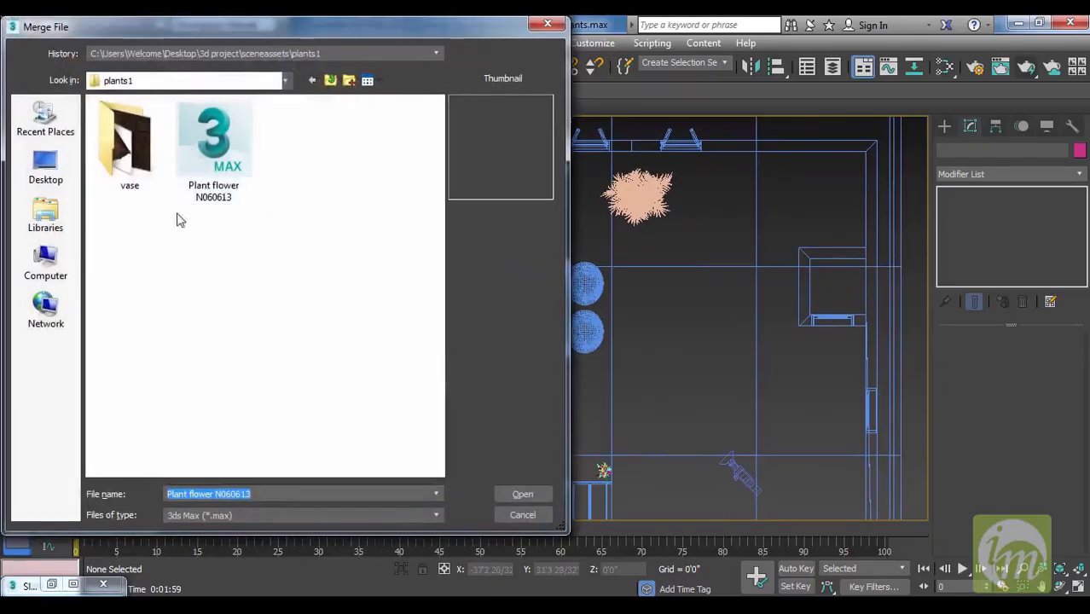
{"action": "left_click", "coordinate": [330, 80]}
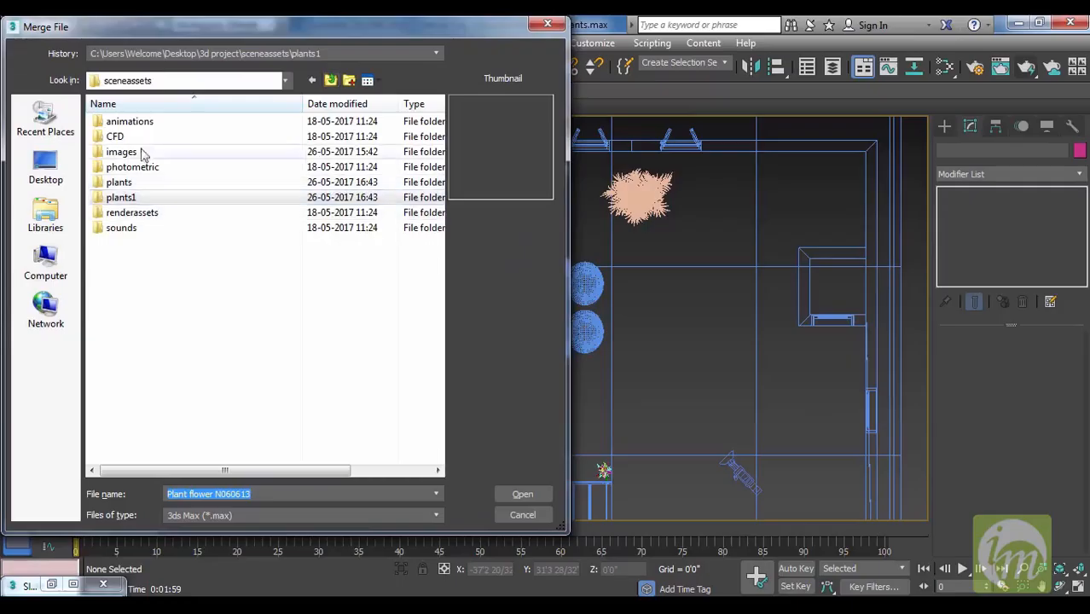
{"action": "left_click", "coordinate": [330, 80]}
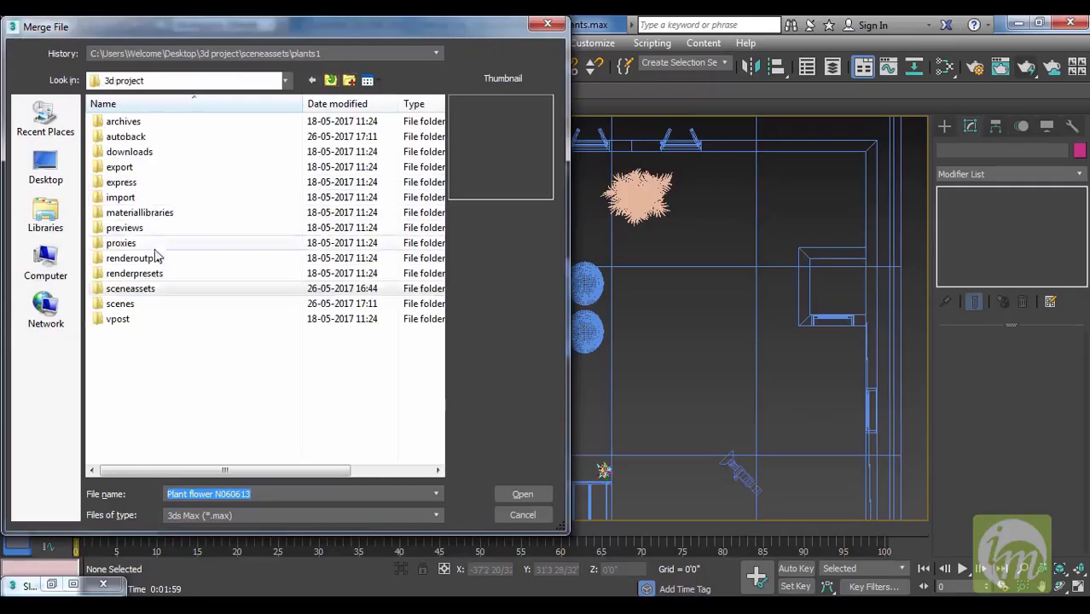
{"action": "double_click", "coordinate": [154, 305]}
{"action": "left_click", "coordinate": [145, 245]}
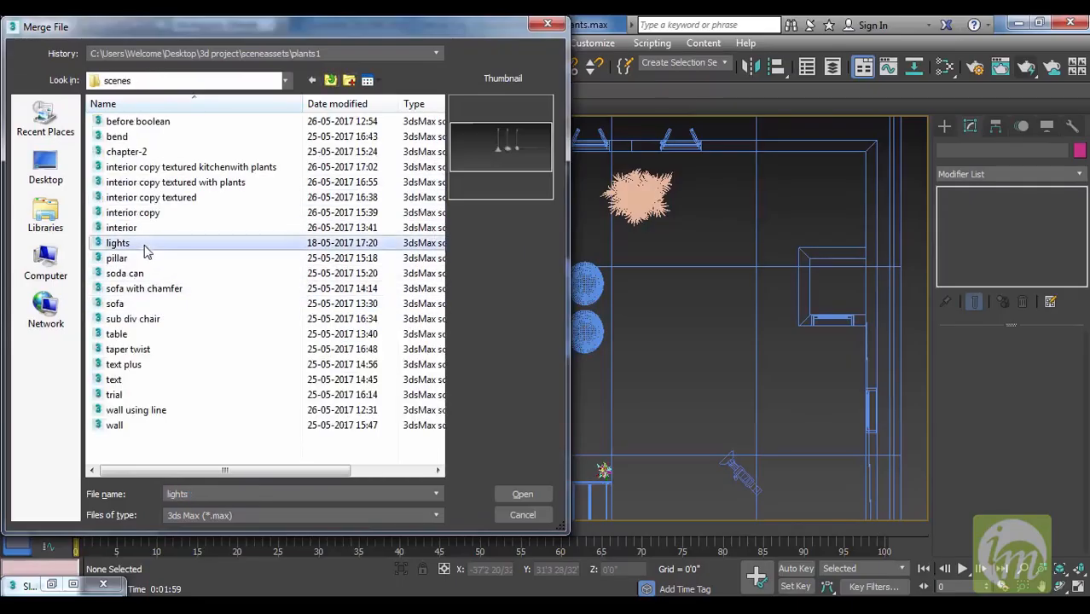
{"action": "left_click", "coordinate": [522, 494]}
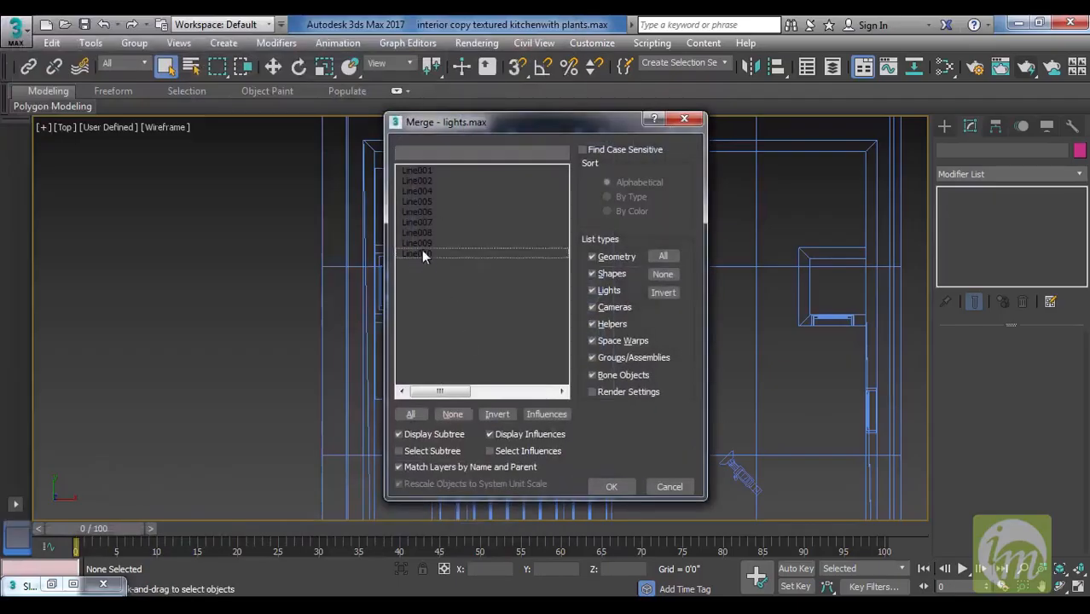
Merge all nine objects, Line001 to Line010, into the scene, using Merge for the duplicate names.
{"action": "left_click", "coordinate": [421, 171]}
{"action": "left_click", "coordinate": [421, 254], "text": "shift"}
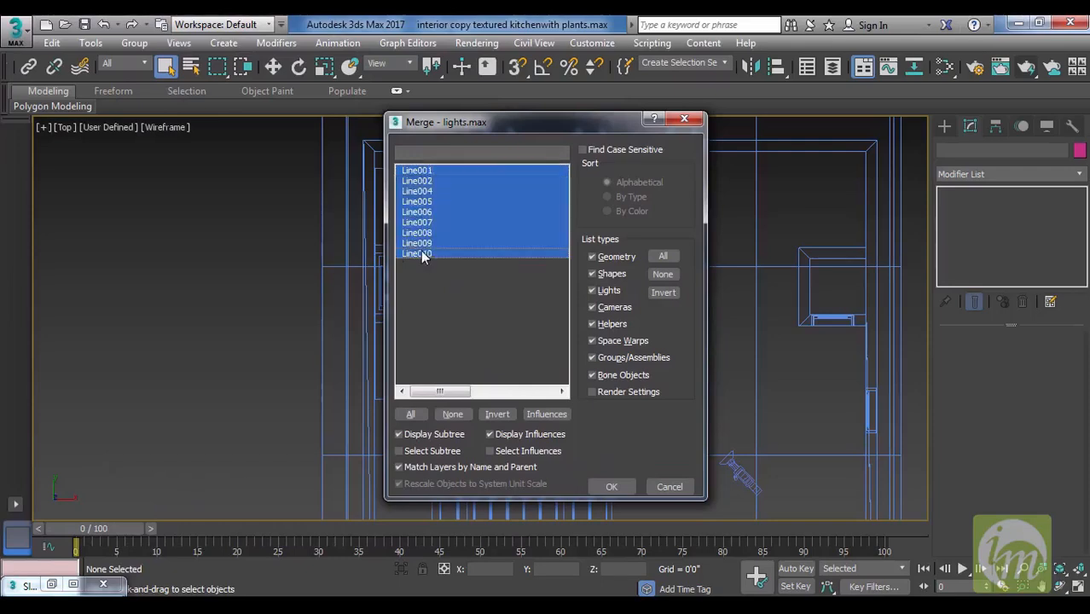
{"action": "left_click", "coordinate": [624, 491]}
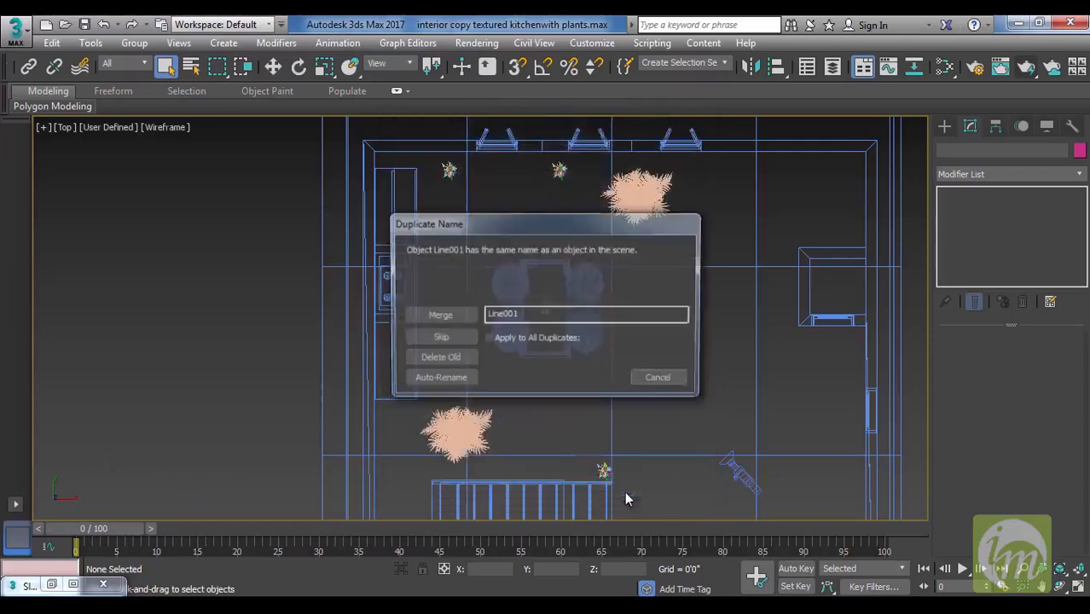
{"action": "left_click", "coordinate": [461, 319]}
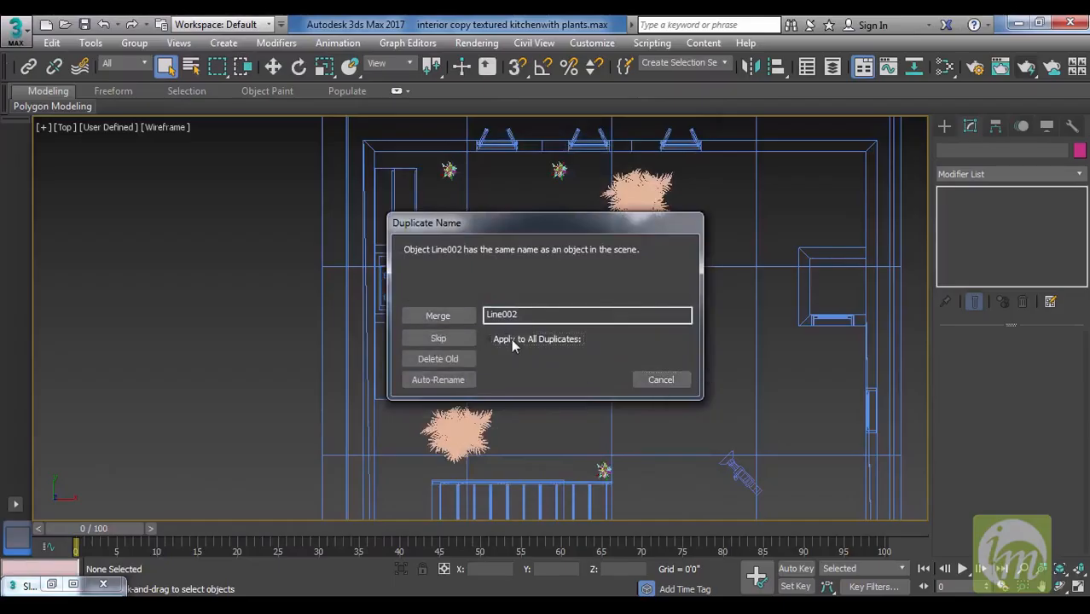
{"action": "left_click", "coordinate": [438, 316]}
Move the merged pendant lamps in the top view to the open floor beside the dining table, and examine them in perspective.
{"action": "middle_click_drag", "start_coordinate": [698, 440], "coordinate": [650, 367]}
{"action": "key", "text": "w"}
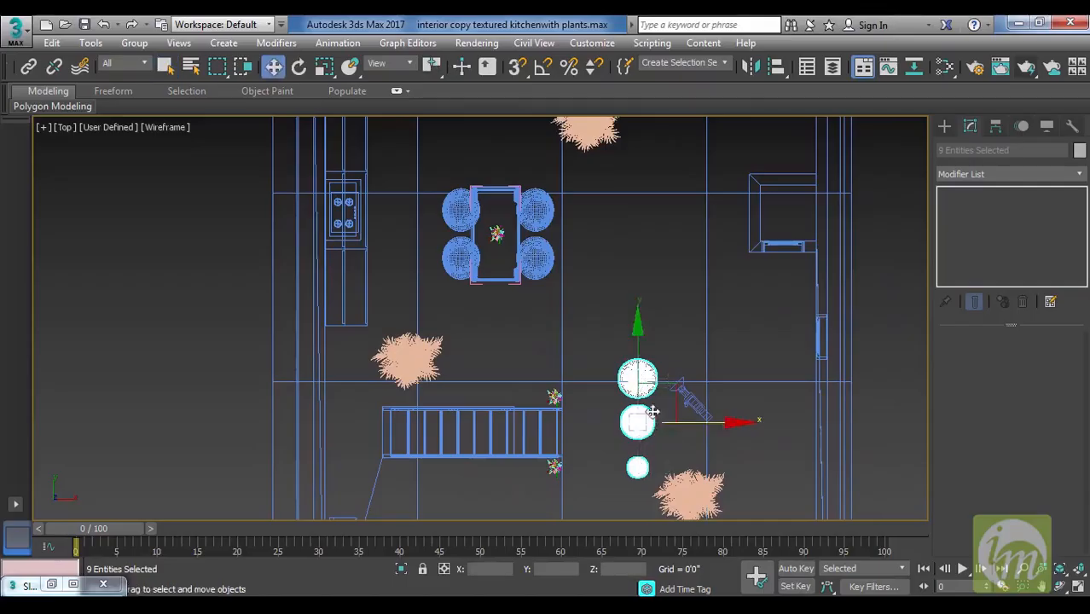
{"action": "left_click_drag", "start_coordinate": [669, 389], "coordinate": [667, 213]}
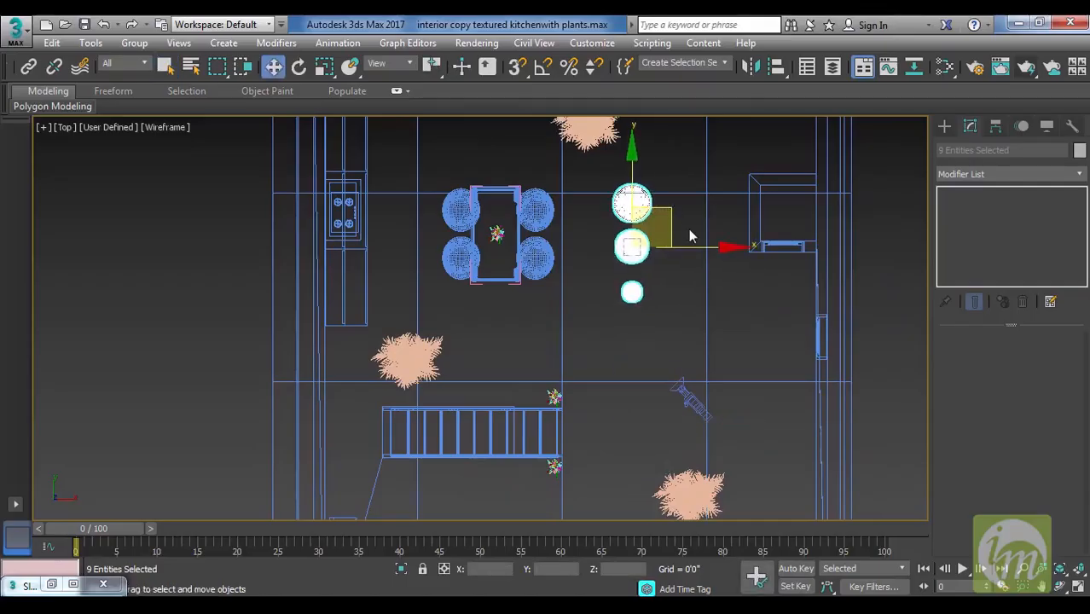
{"action": "key", "text": "p"}
{"action": "middle_click_drag", "start_coordinate": [689, 228], "coordinate": [566, 278], "text": "alt"}
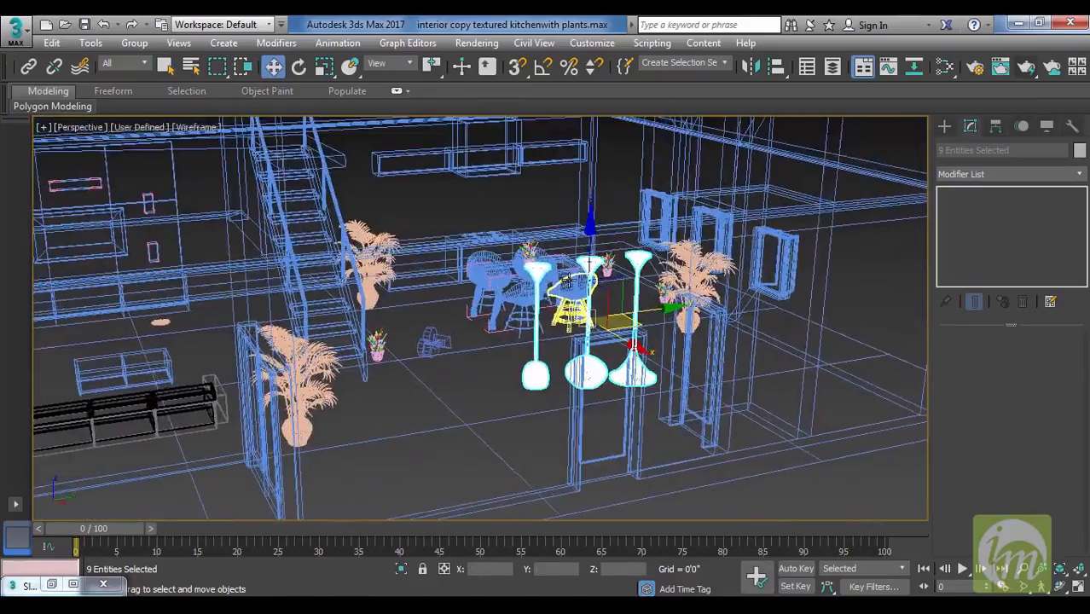
Select the three parts of the small dome-shaded pendant in the left view and raise the lamp above the dining table.
{"action": "key", "text": "l"}
{"action": "scroll", "coordinate": [725, 222], "scroll_direction": "down", "scroll_amount": 4}
{"action": "middle_click_drag", "start_coordinate": [763, 285], "coordinate": [627, 433]}
{"action": "scroll", "coordinate": [660, 406], "scroll_direction": "down", "scroll_amount": 2}
{"action": "middle_click_drag", "start_coordinate": [712, 467], "coordinate": [718, 433]}
{"action": "left_click", "coordinate": [687, 368]}
{"action": "left_click_drag", "start_coordinate": [670, 283], "coordinate": [707, 475]}
{"action": "middle_click_drag", "start_coordinate": [710, 430], "coordinate": [708, 458]}
{"action": "middle_click_drag", "start_coordinate": [647, 369], "coordinate": [644, 292]}
{"action": "mouse_move", "coordinate": [725, 415]}
{"action": "middle_mouse_down"}
{"action": "mouse_move", "coordinate": [723, 387]}
{"action": "mouse_move", "coordinate": [716, 424]}
{"action": "middle_mouse_up"}
{"action": "scroll", "coordinate": [719, 387], "scroll_direction": "up", "scroll_amount": 2}
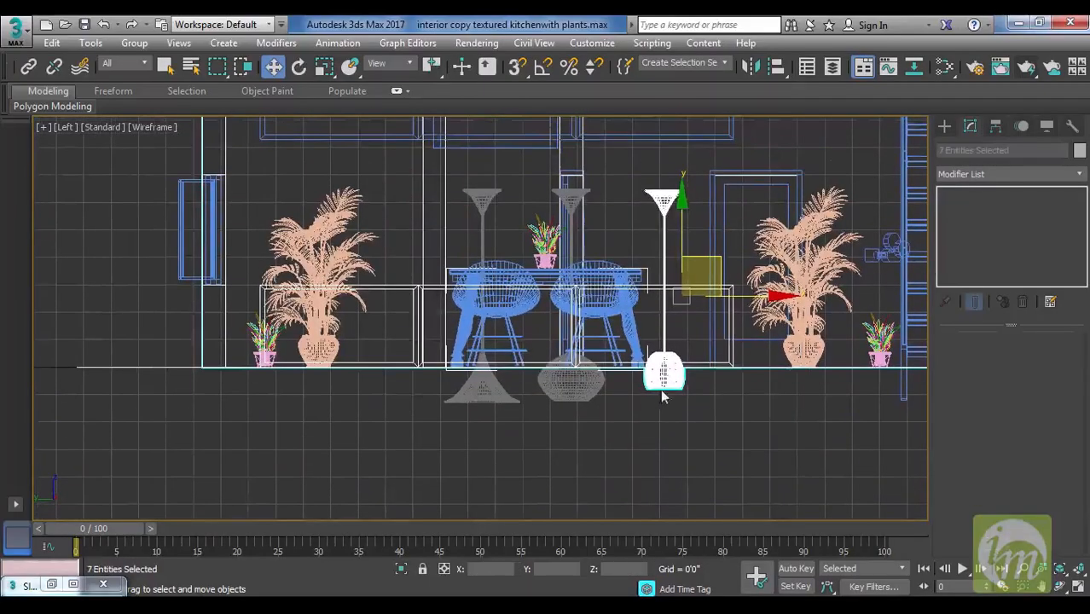
{"action": "left_click", "coordinate": [664, 375]}
{"action": "left_click", "coordinate": [664, 252], "text": "ctrl"}
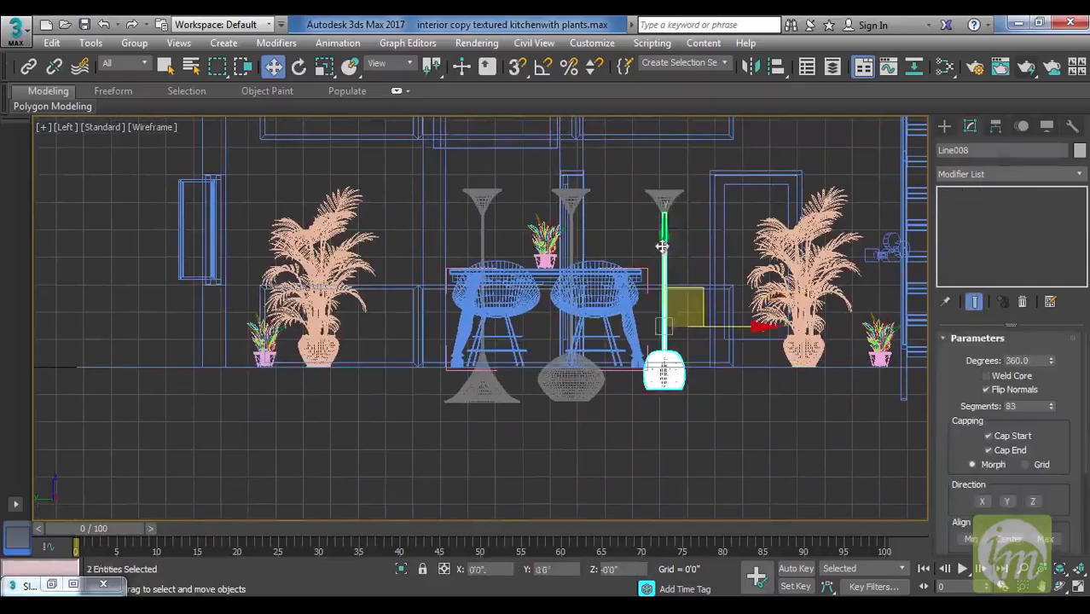
{"action": "left_click", "coordinate": [664, 203], "text": "ctrl"}
{"action": "middle_click_drag", "start_coordinate": [718, 292], "coordinate": [715, 453]}
{"action": "left_click_drag", "start_coordinate": [695, 417], "coordinate": [589, 262]}
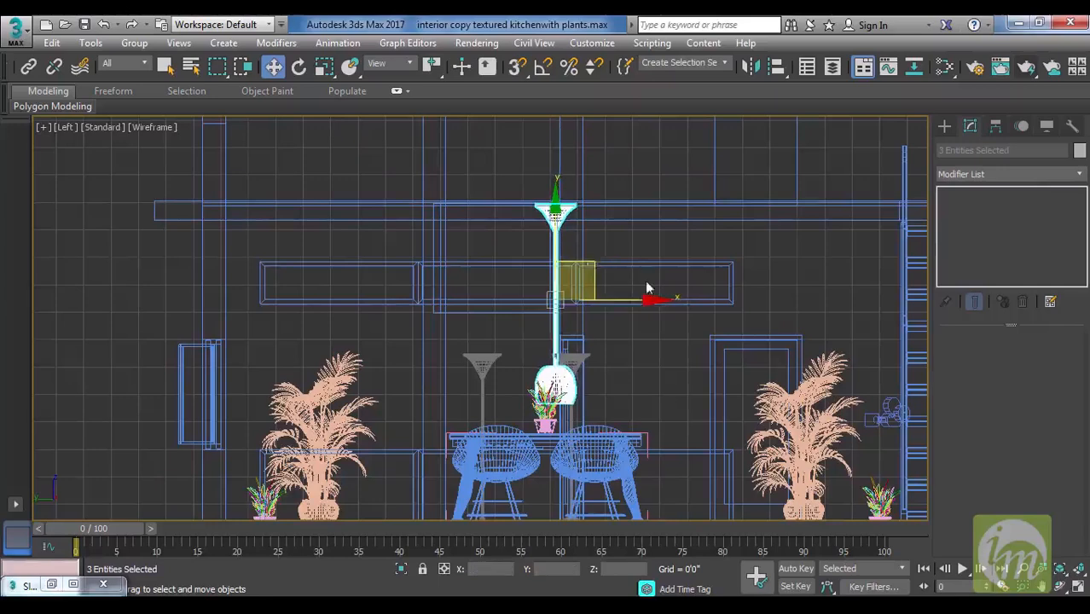
{"action": "middle_click_drag", "start_coordinate": [647, 289], "coordinate": [676, 325]}
Scale the dome-shaded pendant down uniformly and move it up so its cap meets the ceiling slab.
{"action": "key", "text": "r"}
{"action": "left_click_drag", "start_coordinate": [592, 330], "coordinate": [631, 366]}
{"action": "middle_click_drag", "start_coordinate": [719, 373], "coordinate": [735, 370]}
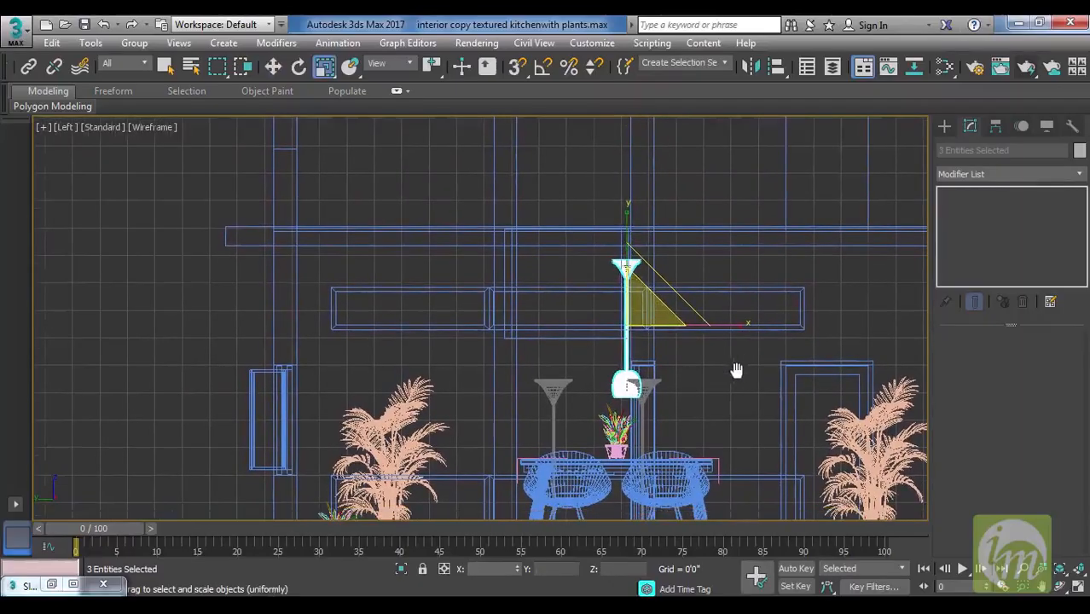
{"action": "key", "text": "w"}
{"action": "left_click_drag", "start_coordinate": [648, 288], "coordinate": [625, 263]}
Select the three parts of the wide bulb-shaded pendant and scale it down uniformly to about 61 percent.
{"action": "middle_click_drag", "start_coordinate": [697, 352], "coordinate": [706, 302]}
{"action": "left_click", "coordinate": [648, 362]}
{"action": "left_click", "coordinate": [650, 371], "text": "ctrl"}
{"action": "middle_click_drag", "start_coordinate": [726, 391], "coordinate": [754, 272]}
{"action": "left_click", "coordinate": [699, 410], "text": "ctrl"}
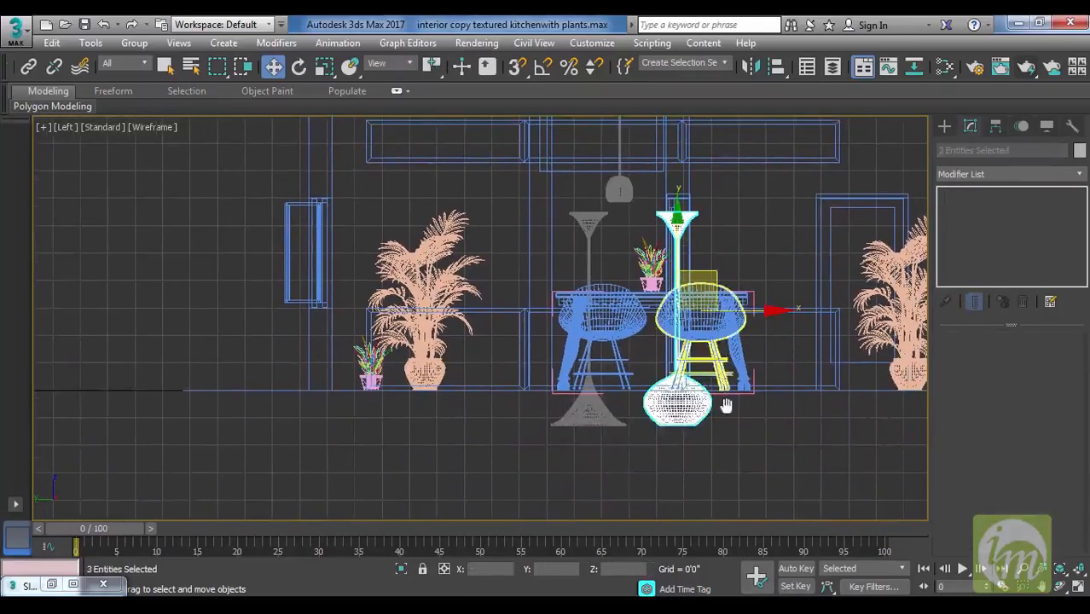
{"action": "middle_click_drag", "start_coordinate": [725, 404], "coordinate": [726, 518]}
{"action": "middle_click_drag", "start_coordinate": [730, 444], "coordinate": [723, 375]}
{"action": "key", "text": "r"}
{"action": "left_click_drag", "start_coordinate": [695, 363], "coordinate": [646, 415]}
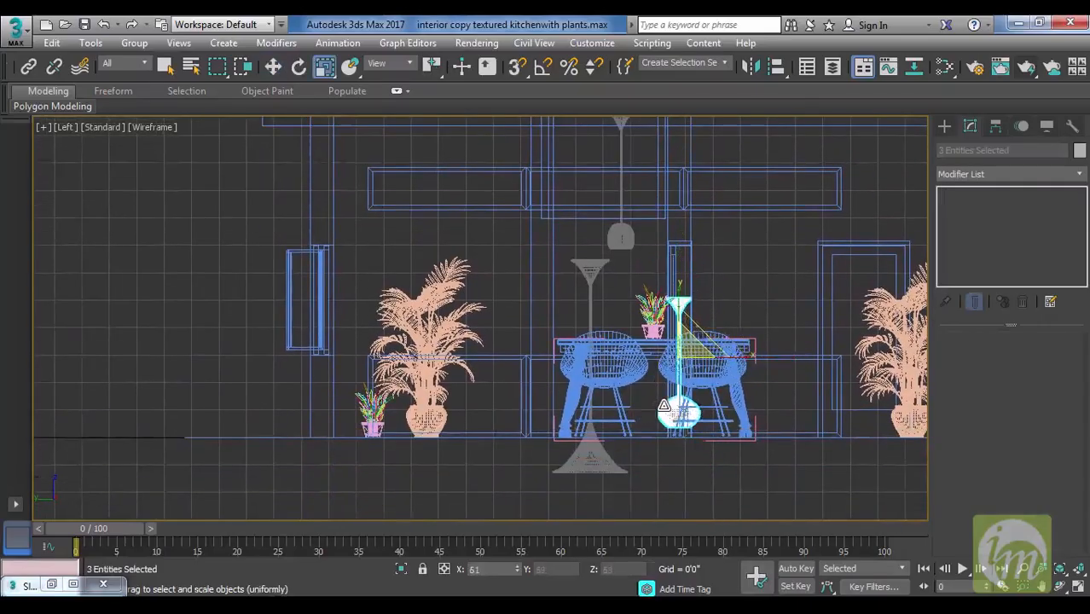
Move the bulb-shaded pendant up to the ceiling slab, next to the dome-shaded pendant above the dining table.
{"action": "key", "text": "w"}
{"action": "left_click_drag", "start_coordinate": [708, 293], "coordinate": [656, 119]}
{"action": "middle_click_drag", "start_coordinate": [669, 180], "coordinate": [694, 297]}
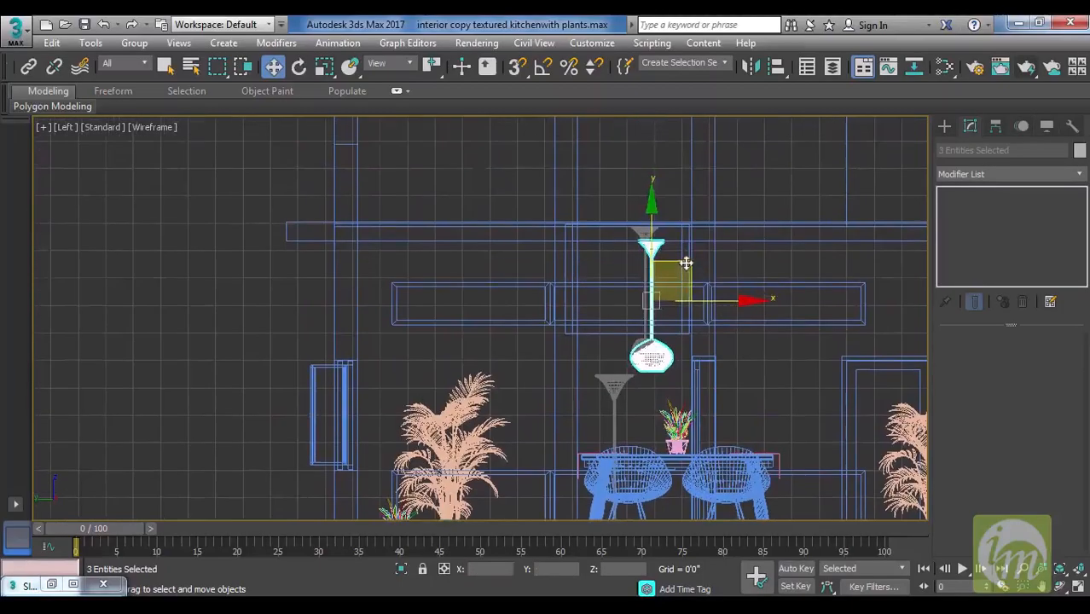
{"action": "left_click_drag", "start_coordinate": [686, 263], "coordinate": [680, 250]}
{"action": "key", "text": "t"}
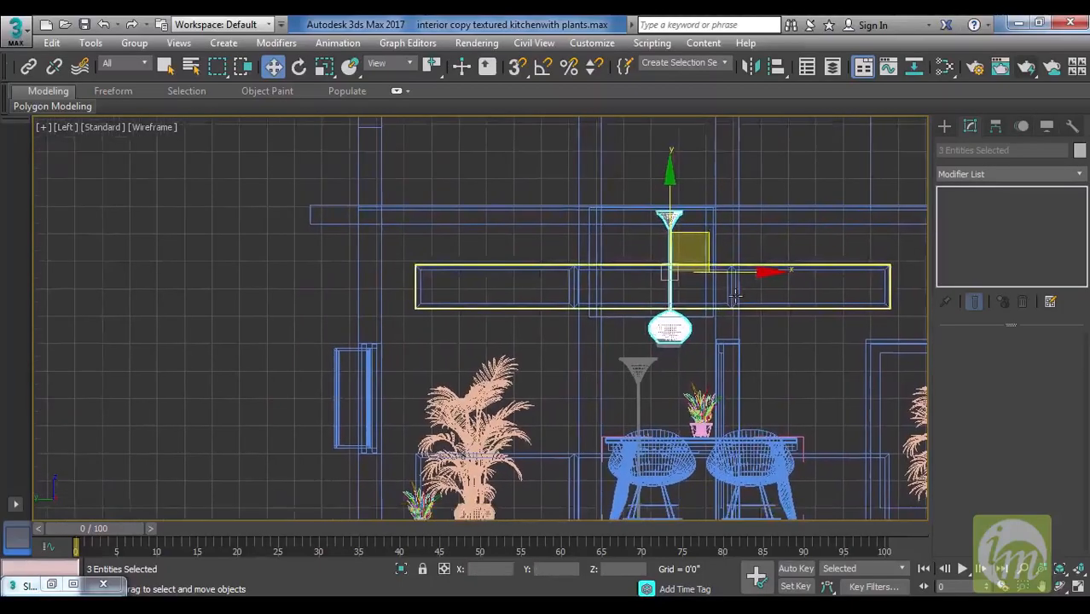
{"action": "middle_click_drag", "start_coordinate": [612, 352], "coordinate": [805, 415]}
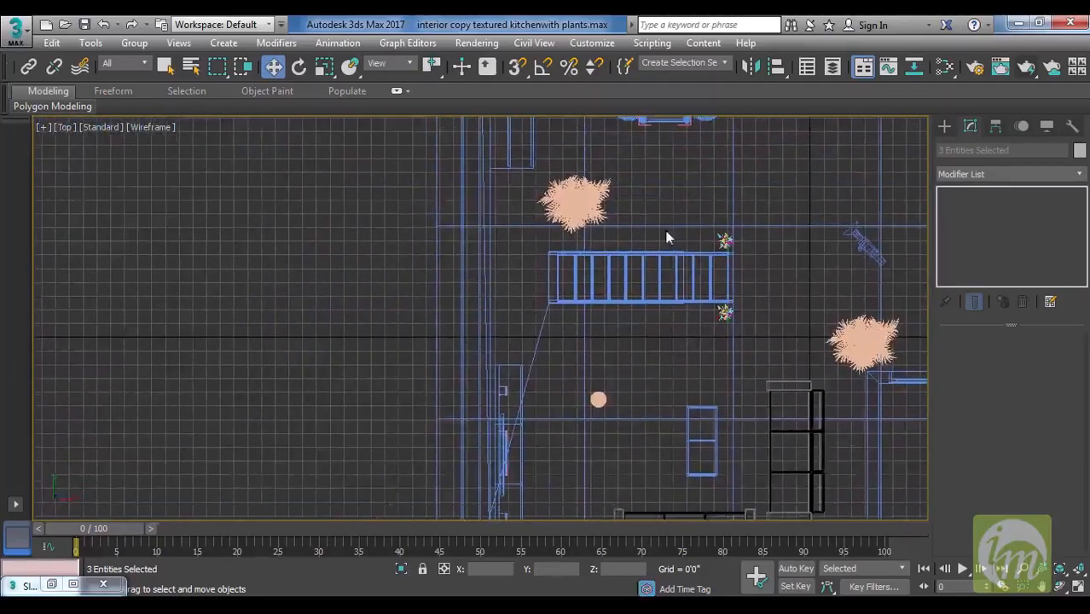
{"action": "middle_click_drag", "start_coordinate": [668, 220], "coordinate": [646, 486]}
{"action": "left_click_drag", "start_coordinate": [822, 304], "coordinate": [690, 332]}
{"action": "middle_click_drag", "start_coordinate": [749, 336], "coordinate": [815, 293]}
{"action": "key", "text": "l"}
{"action": "left_click", "coordinate": [786, 275]}
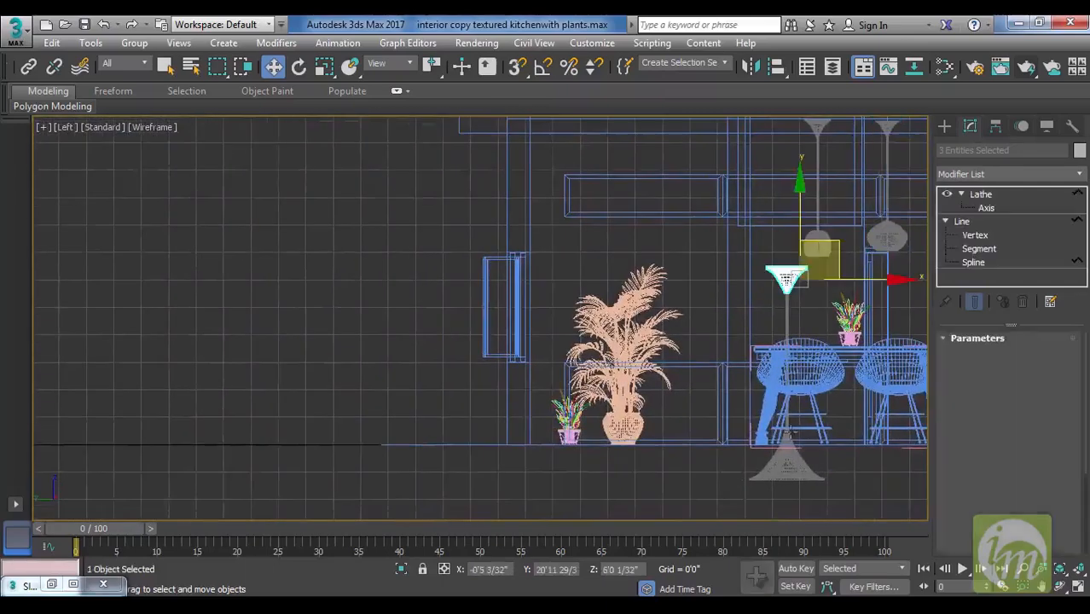
{"action": "left_click", "coordinate": [786, 462], "text": "ctrl"}
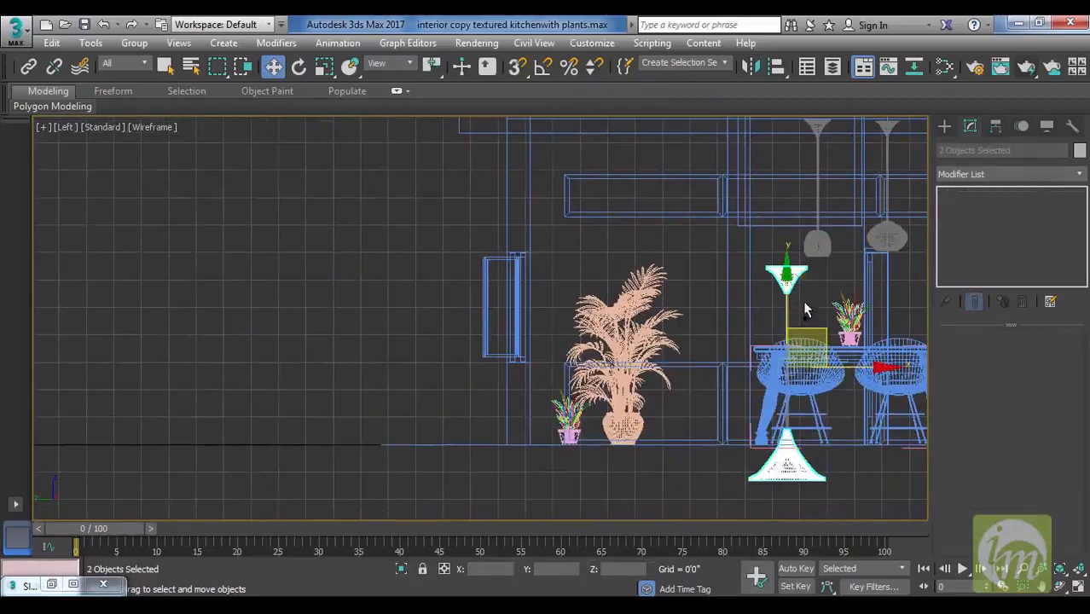
{"action": "left_click", "coordinate": [787, 309], "text": "ctrl"}
{"action": "middle_click_drag", "start_coordinate": [826, 317], "coordinate": [651, 326]}
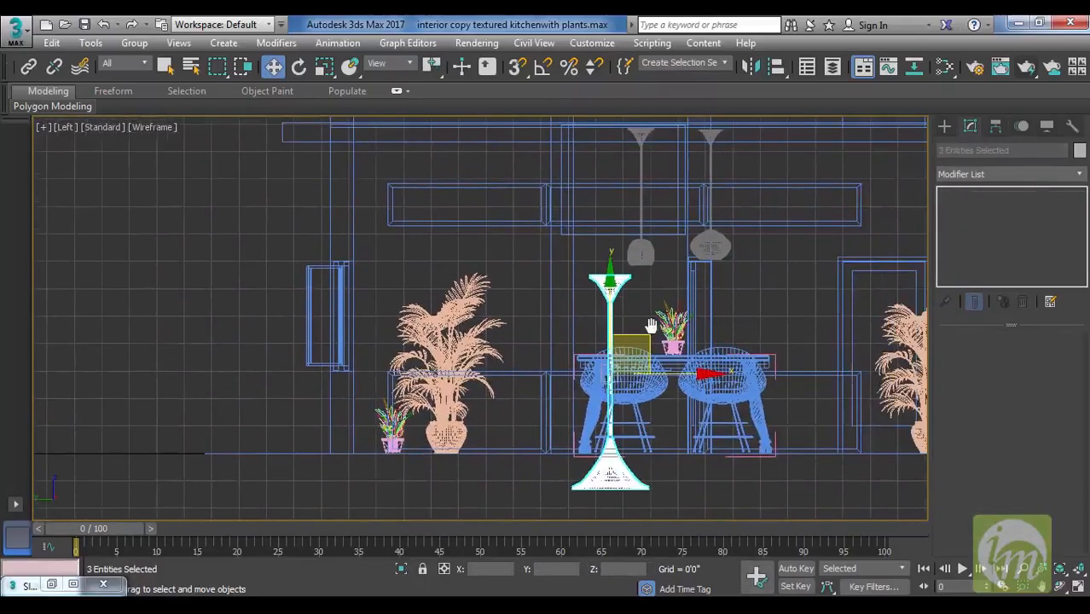
{"action": "left_click", "coordinate": [648, 294]}
Select the shade, rod and cap of the dome-shaded pendant in the left view and group them.
{"action": "left_click", "coordinate": [641, 252]}
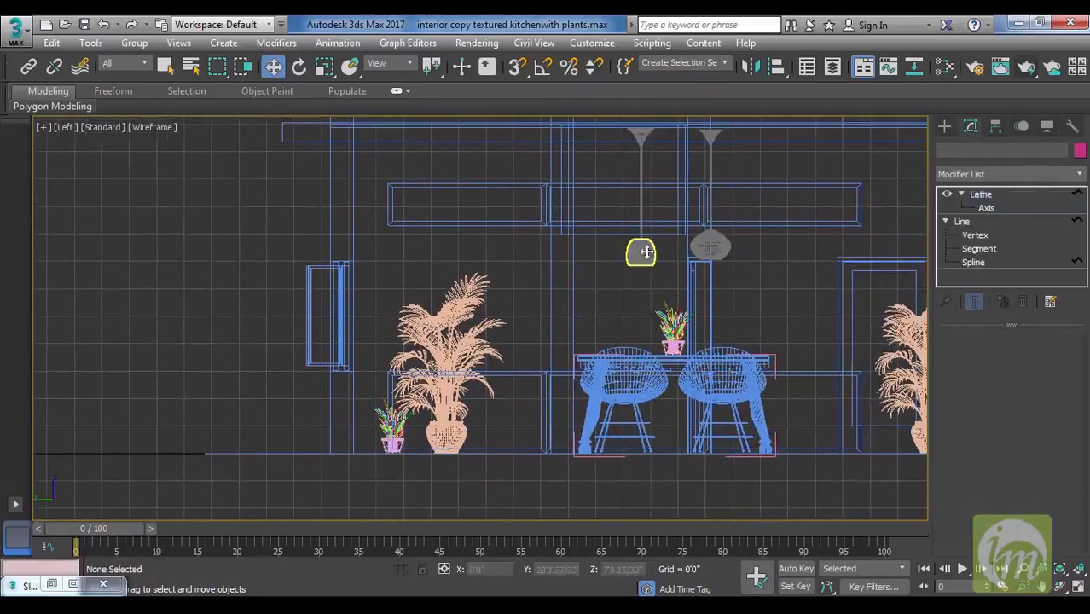
{"action": "left_click", "coordinate": [640, 159], "text": "ctrl"}
{"action": "left_click", "coordinate": [647, 137], "text": "ctrl"}
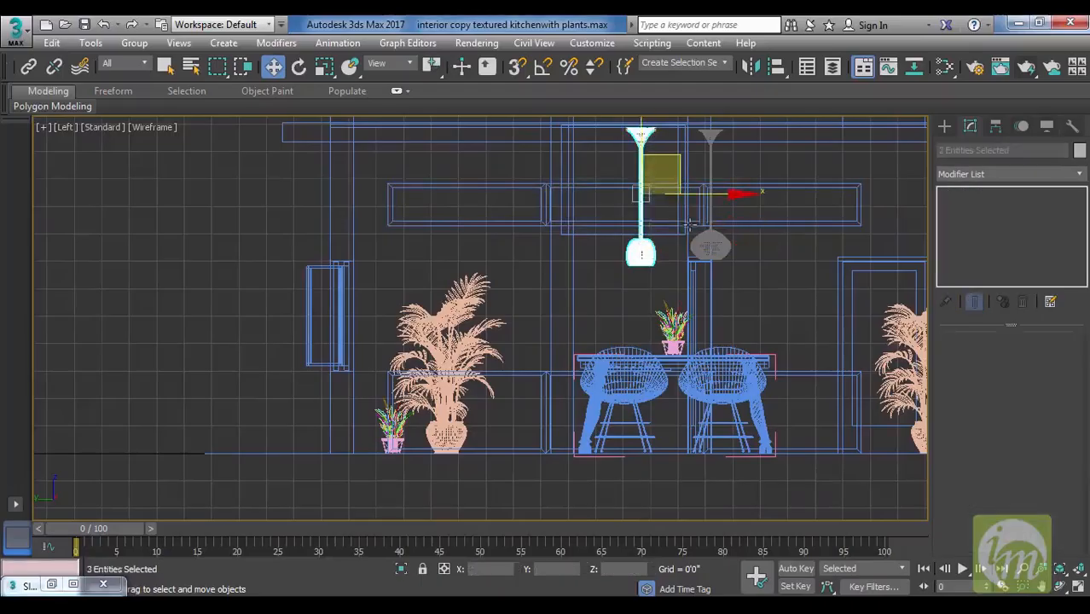
{"action": "middle_click_drag", "start_coordinate": [689, 224], "coordinate": [681, 258]}
{"action": "left_click", "coordinate": [134, 44]}
{"action": "left_click", "coordinate": [155, 63]}
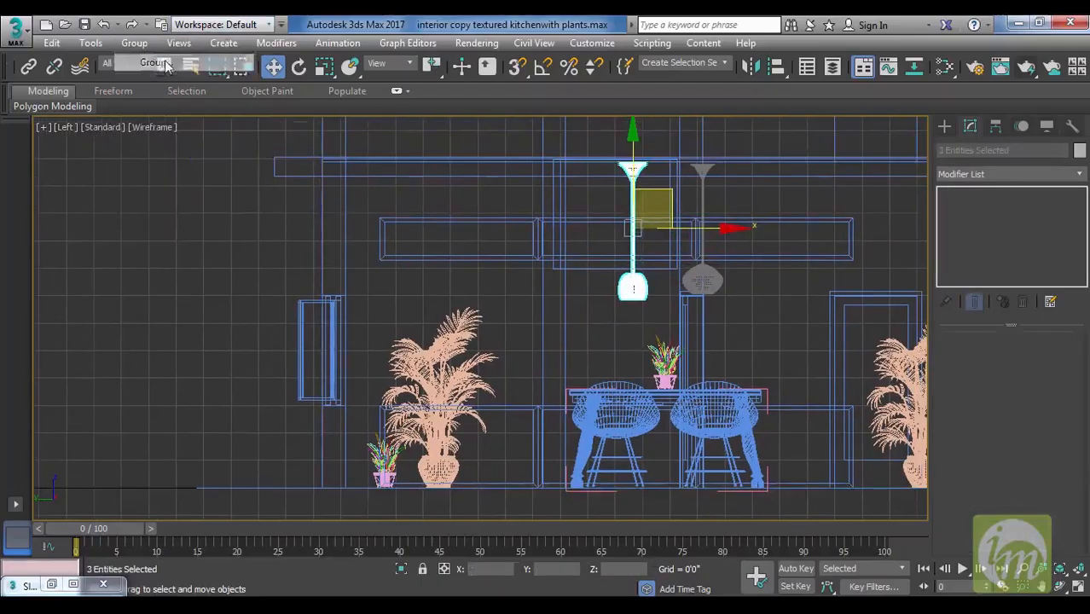
{"action": "left_click", "coordinate": [556, 342]}
In the top view, shift the bulb-shaded pendant's selected parts slightly toward the table end, away from the plant.
{"action": "key", "text": "t"}
{"action": "middle_click_drag", "start_coordinate": [670, 351], "coordinate": [633, 285]}
{"action": "left_click_drag", "start_coordinate": [732, 300], "coordinate": [595, 284]}
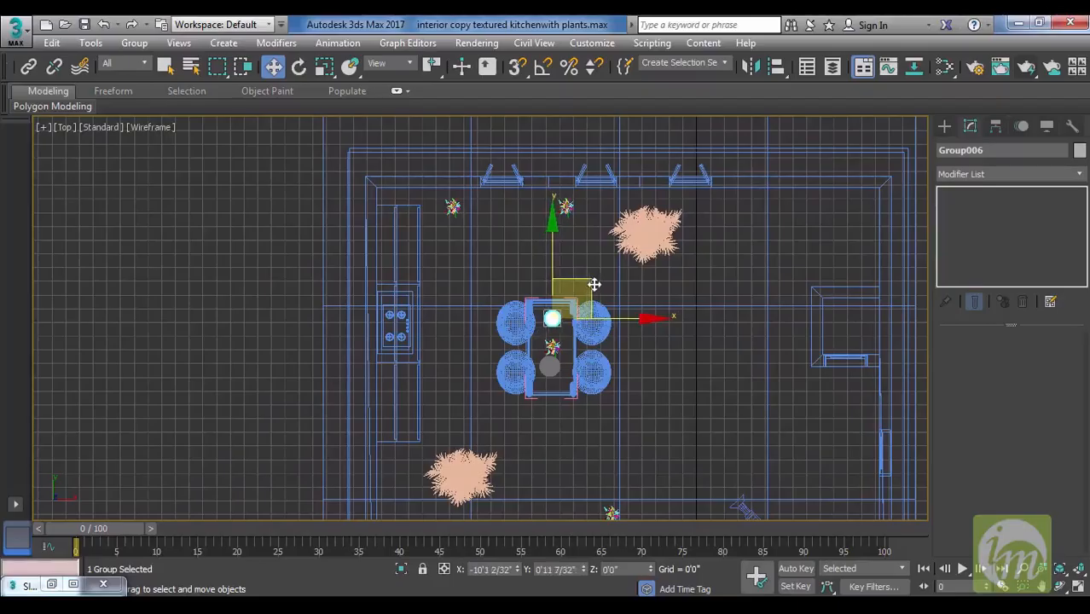
{"action": "left_click", "coordinate": [548, 375]}
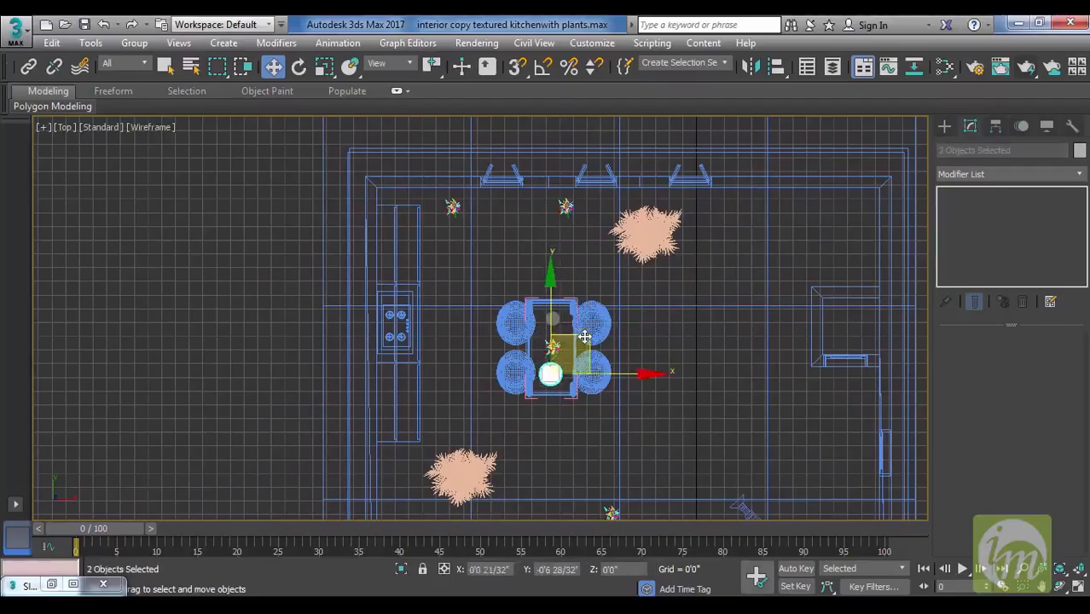
{"action": "scroll", "coordinate": [587, 338], "scroll_direction": "up", "scroll_amount": 5}
Open the dome-shaded pendant's group in the left view and scale its shade uniformly to about 42.7 percent.
{"action": "left_click", "coordinate": [590, 261]}
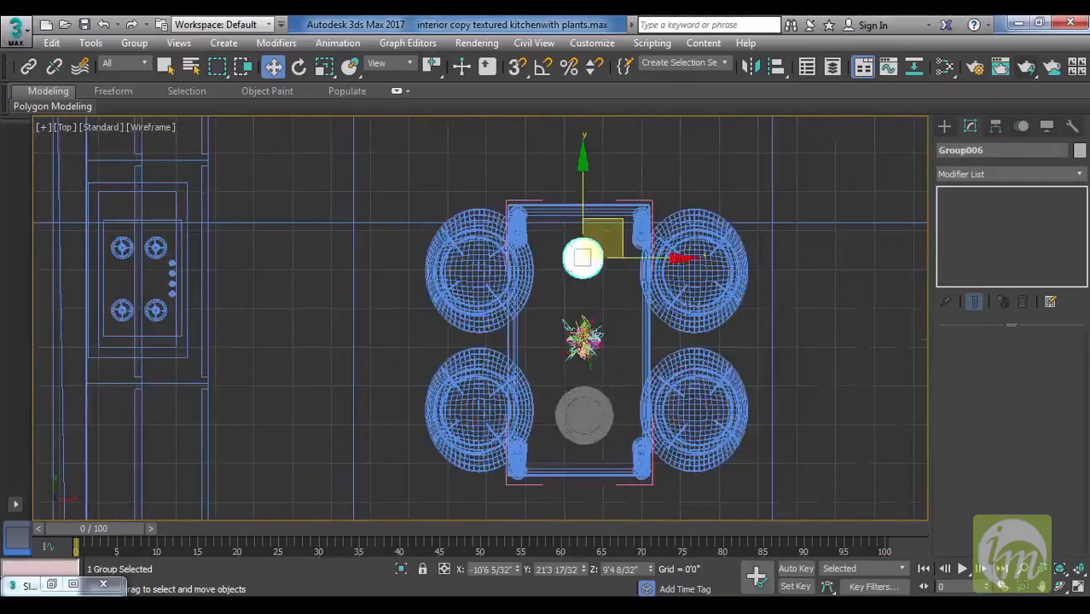
{"action": "middle_click_drag", "start_coordinate": [718, 316], "coordinate": [800, 302]}
{"action": "key", "text": "l"}
{"action": "middle_click_drag", "start_coordinate": [712, 350], "coordinate": [736, 384]}
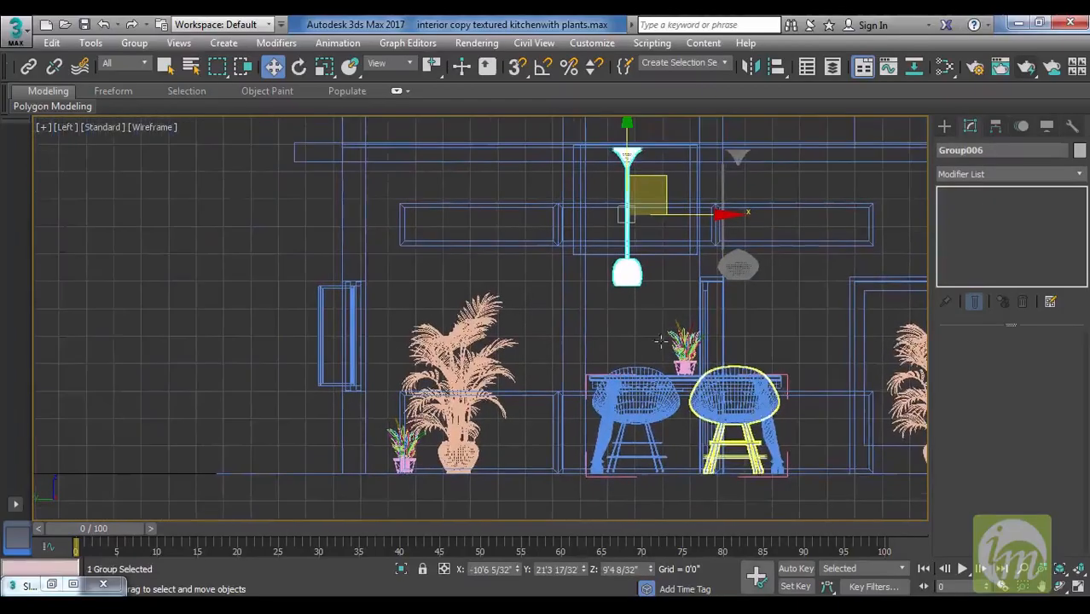
{"action": "key", "text": "r"}
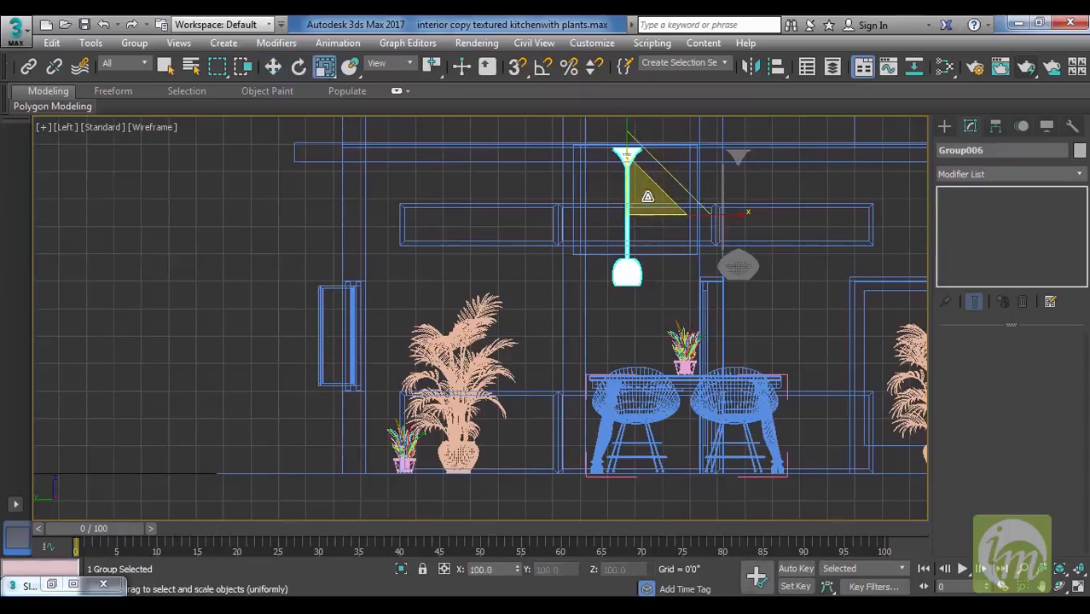
{"action": "left_click", "coordinate": [633, 315]}
{"action": "left_click", "coordinate": [628, 275]}
{"action": "left_click", "coordinate": [134, 43]}
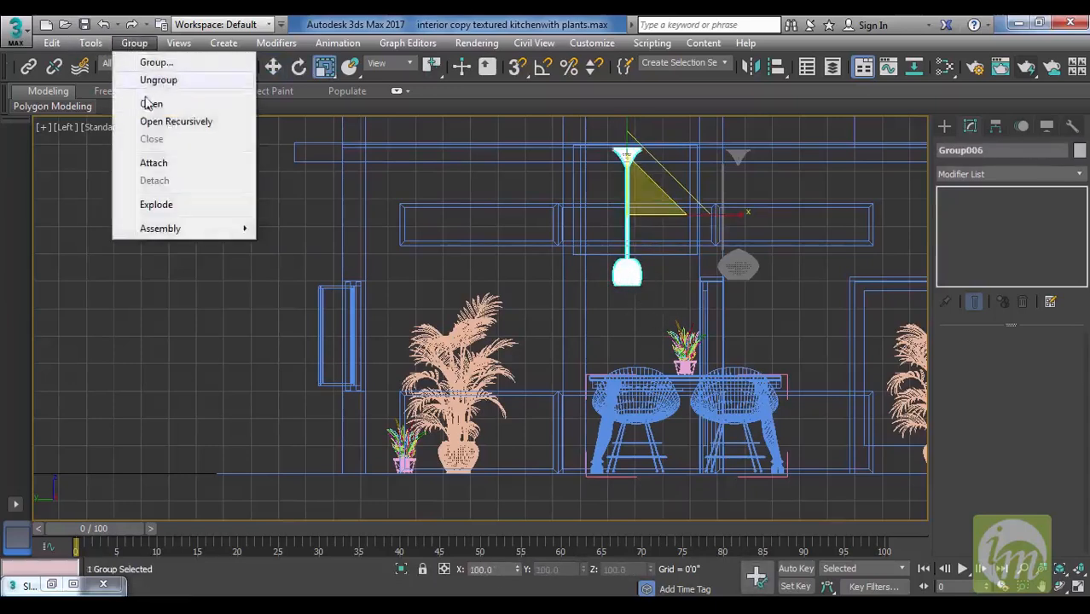
{"action": "left_click", "coordinate": [151, 103]}
{"action": "left_click", "coordinate": [616, 273]}
{"action": "left_click_drag", "start_coordinate": [632, 265], "coordinate": [708, 251]}
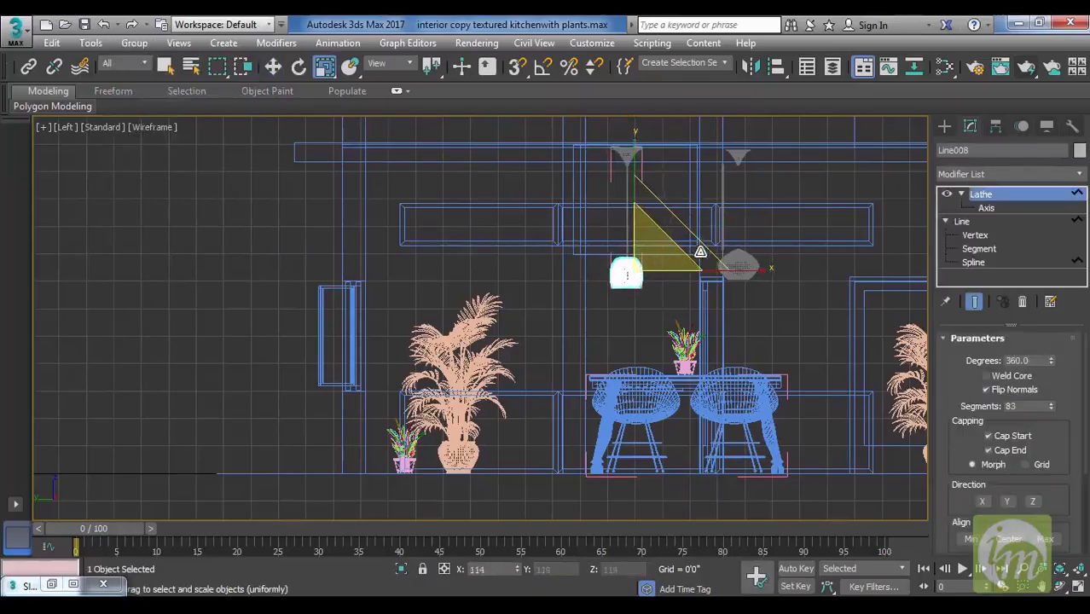
{"action": "left_click", "coordinate": [165, 67]}
Try to place a photometric free light just below the dome shade in the left view.
{"action": "middle_click_drag", "start_coordinate": [720, 325], "coordinate": [592, 308]}
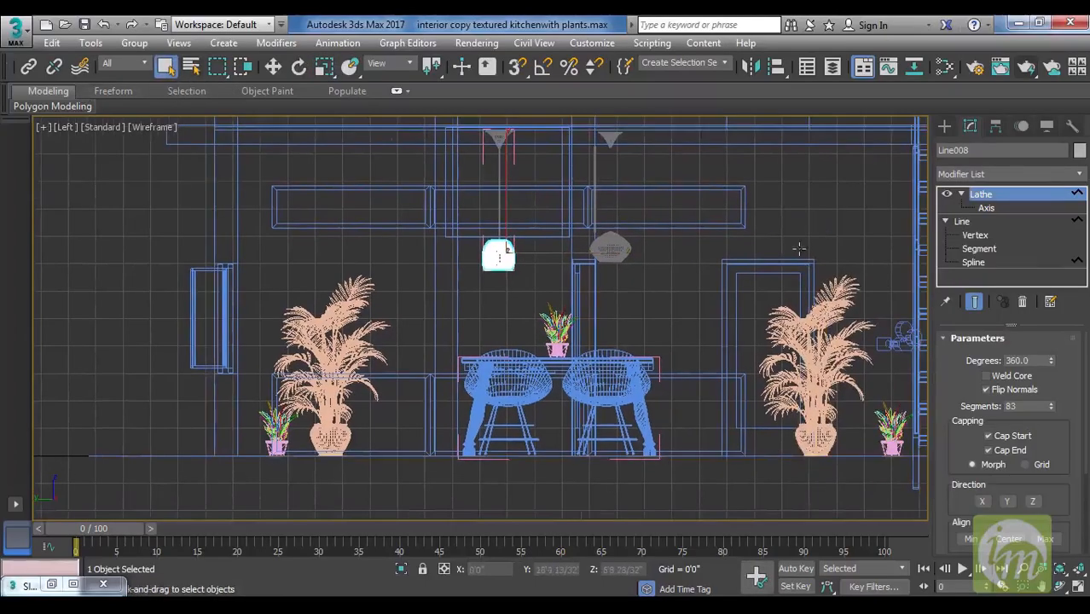
{"action": "left_click", "coordinate": [944, 125]}
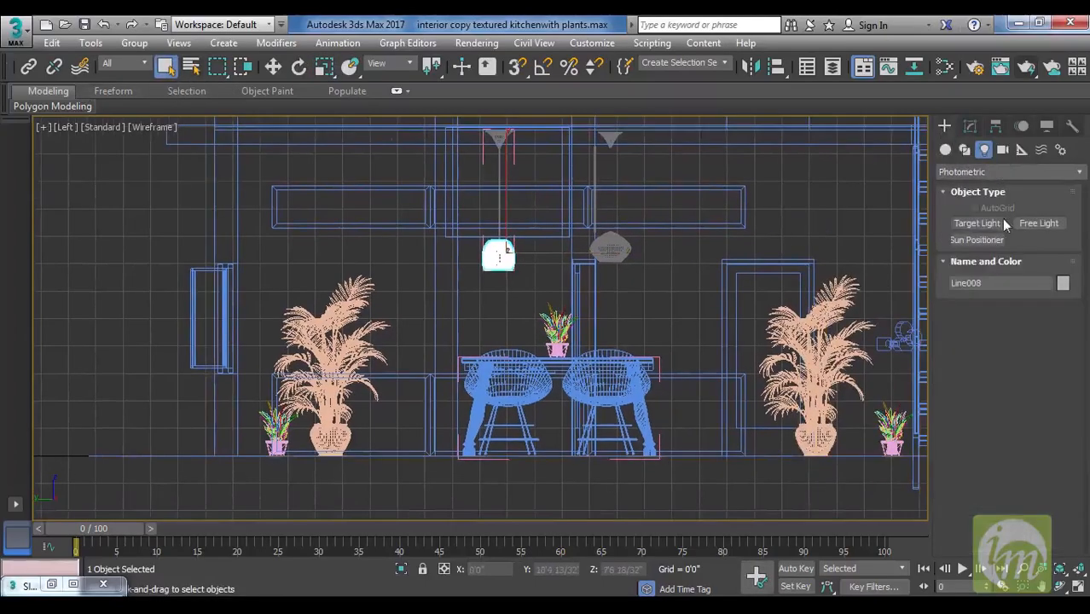
{"action": "left_click", "coordinate": [1042, 224]}
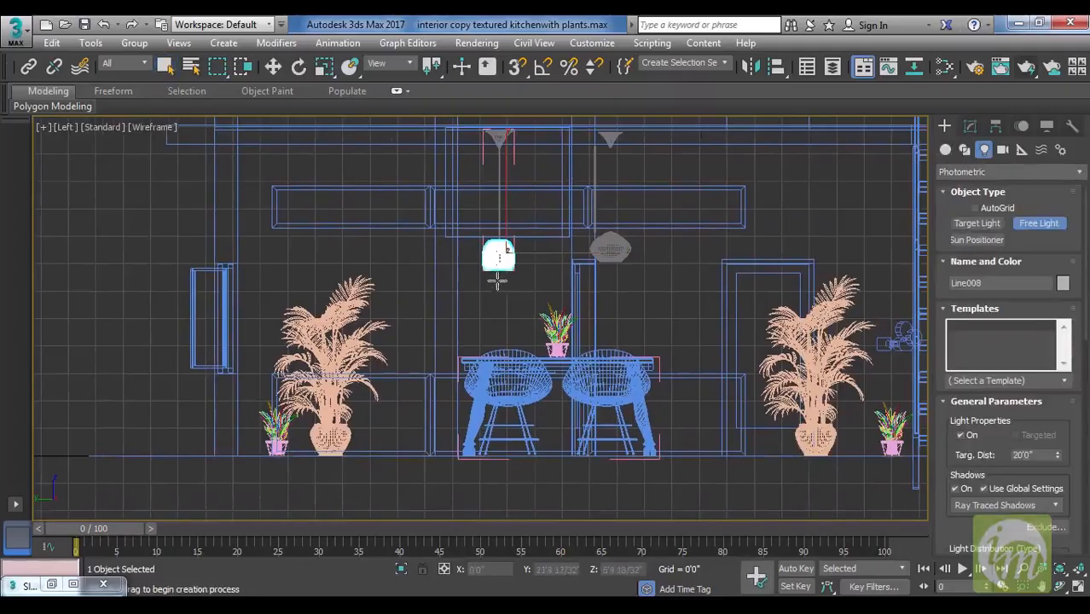
{"action": "left_click", "coordinate": [497, 281]}
{"action": "right_click", "coordinate": [518, 315]}
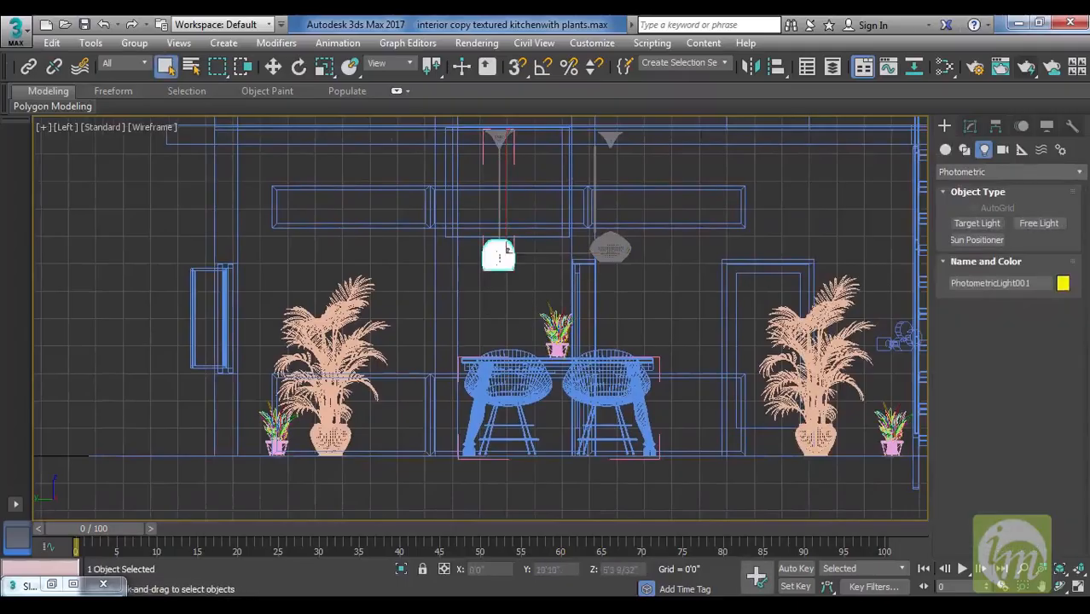
Create a photometric free light in the top view, centred on the dome-shaded pendant.
{"action": "left_click", "coordinate": [1041, 223]}
{"action": "key", "text": "t"}
{"action": "scroll", "coordinate": [597, 298], "scroll_direction": "up", "scroll_amount": 3}
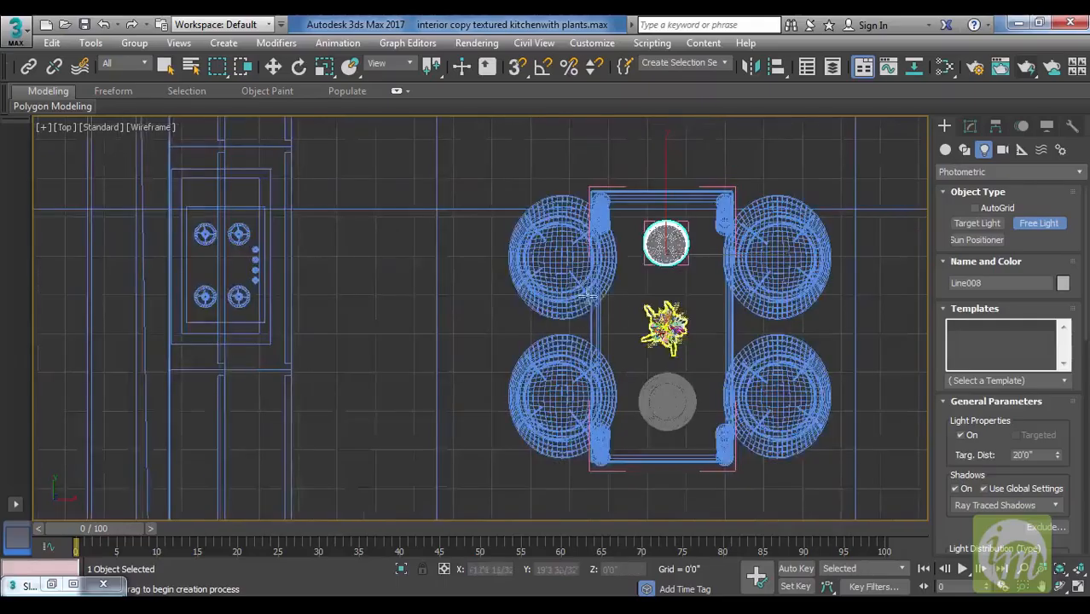
{"action": "middle_click_drag", "start_coordinate": [588, 296], "coordinate": [594, 330]}
{"action": "right_click", "coordinate": [724, 273]}
{"action": "middle_click_drag", "start_coordinate": [727, 310], "coordinate": [729, 286]}
In the left view, raise the free light from floor level to just below the dome shade.
{"action": "key", "text": "l"}
{"action": "middle_click_drag", "start_coordinate": [633, 358], "coordinate": [586, 379]}
{"action": "key", "text": "w"}
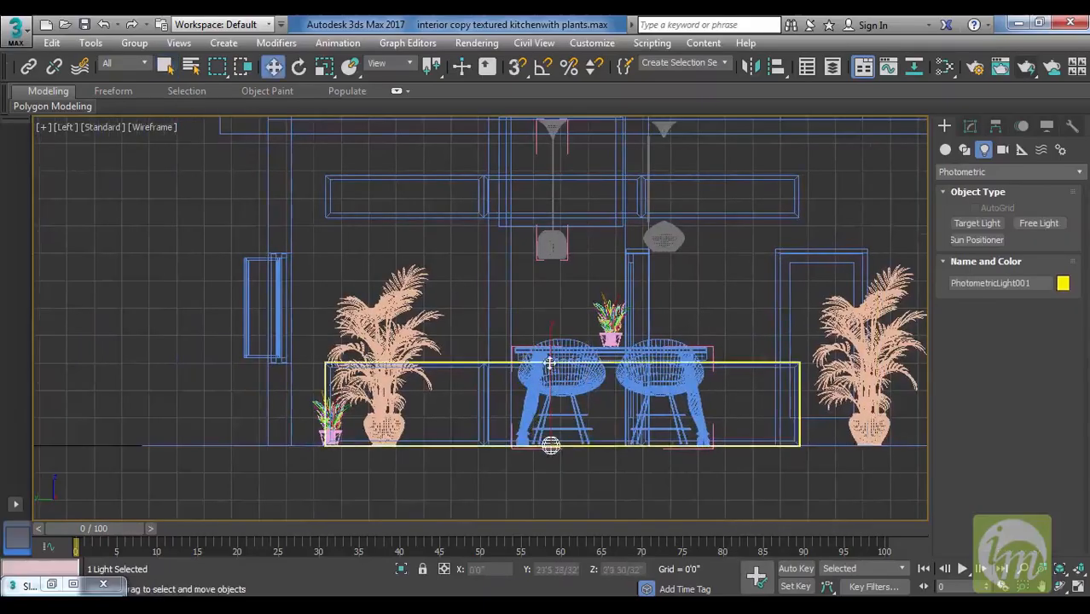
{"action": "left_click_drag", "start_coordinate": [551, 334], "coordinate": [562, 158]}
Clone the free light as one instance under the bulb-shaded pendant and raise the copy to the shade's opening.
{"action": "middle_click_drag", "start_coordinate": [673, 261], "coordinate": [594, 290]}
{"action": "left_click_drag", "start_coordinate": [582, 276], "coordinate": [680, 274], "text": "shift"}
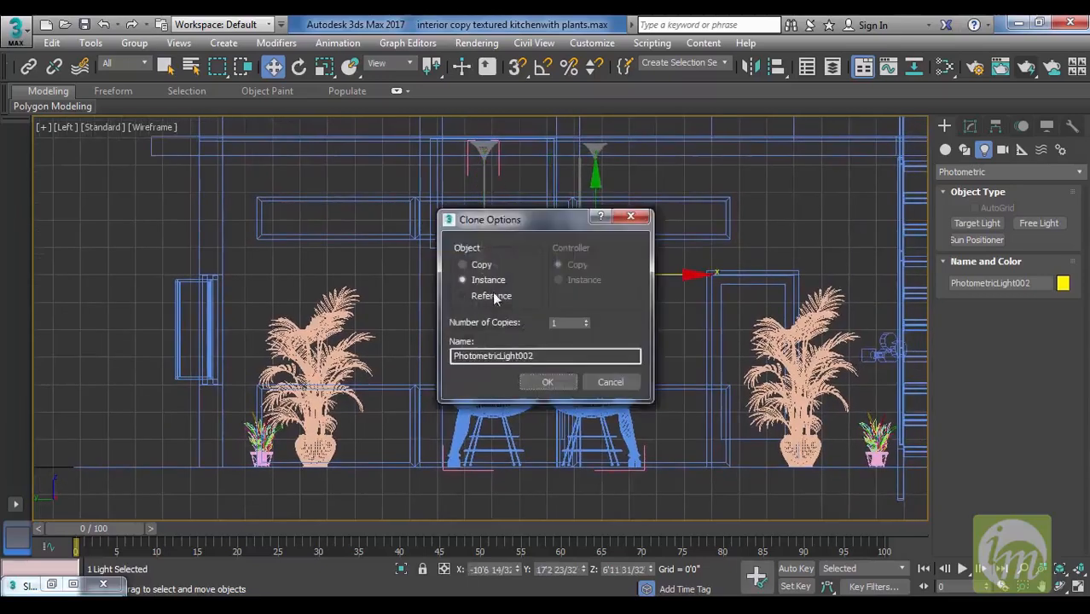
{"action": "left_click", "coordinate": [547, 383]}
{"action": "left_click_drag", "start_coordinate": [598, 186], "coordinate": [599, 183]}
{"action": "middle_click_drag", "start_coordinate": [606, 195], "coordinate": [615, 245]}
{"action": "left_click_drag", "start_coordinate": [605, 232], "coordinate": [606, 229]}
Switch to the Camera001 view, orbit the camera to look down more on the table, and display it shaded.
{"action": "key", "text": "c"}
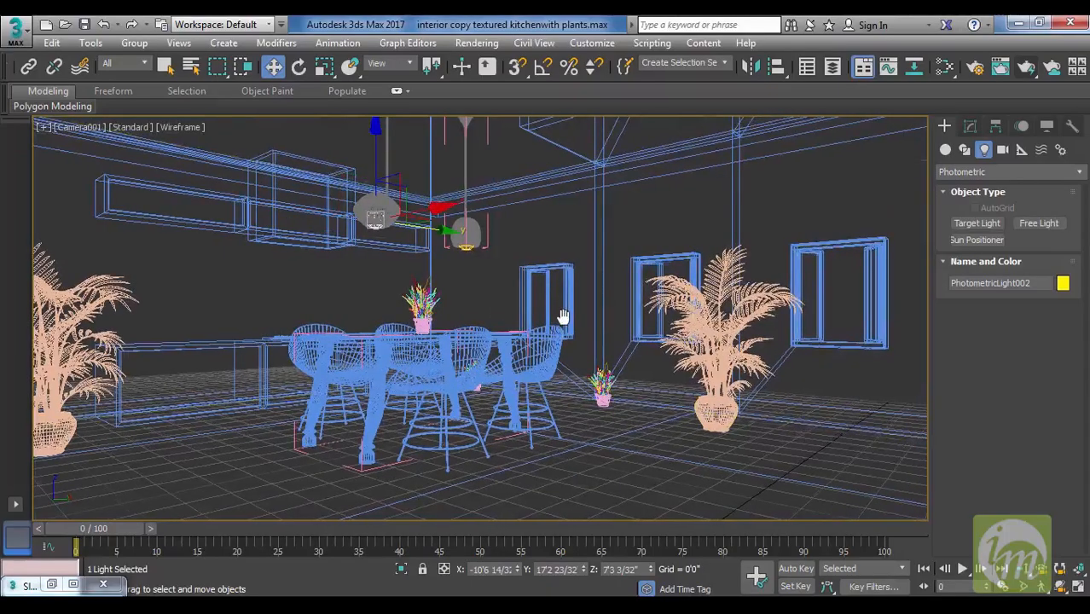
{"action": "left_click", "coordinate": [1061, 586]}
{"action": "left_click_drag", "start_coordinate": [630, 372], "coordinate": [600, 363]}
{"action": "key", "text": "w"}
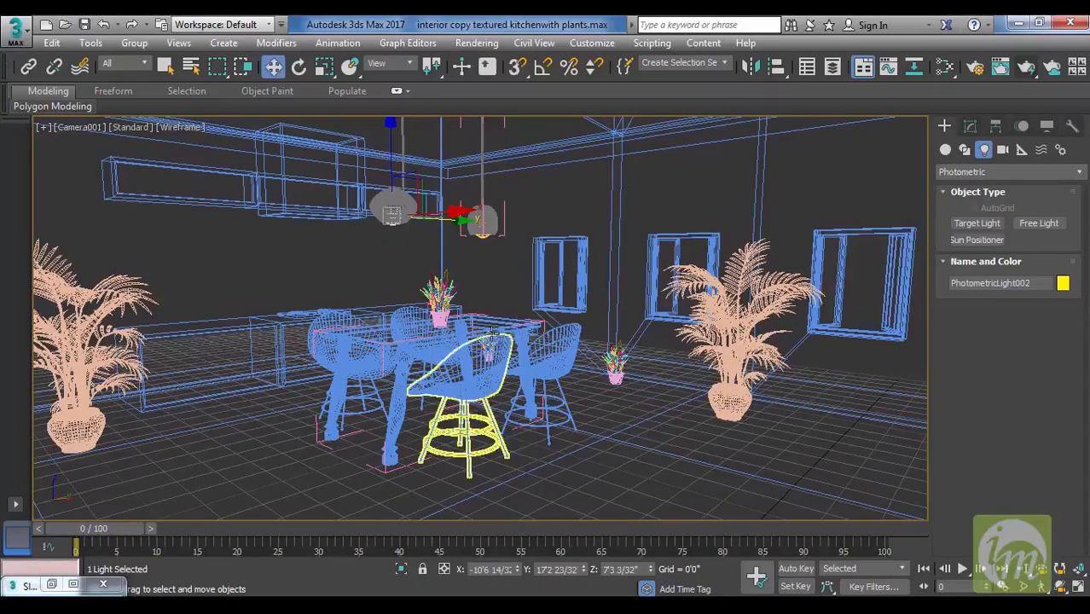
{"action": "key", "text": "F3"}
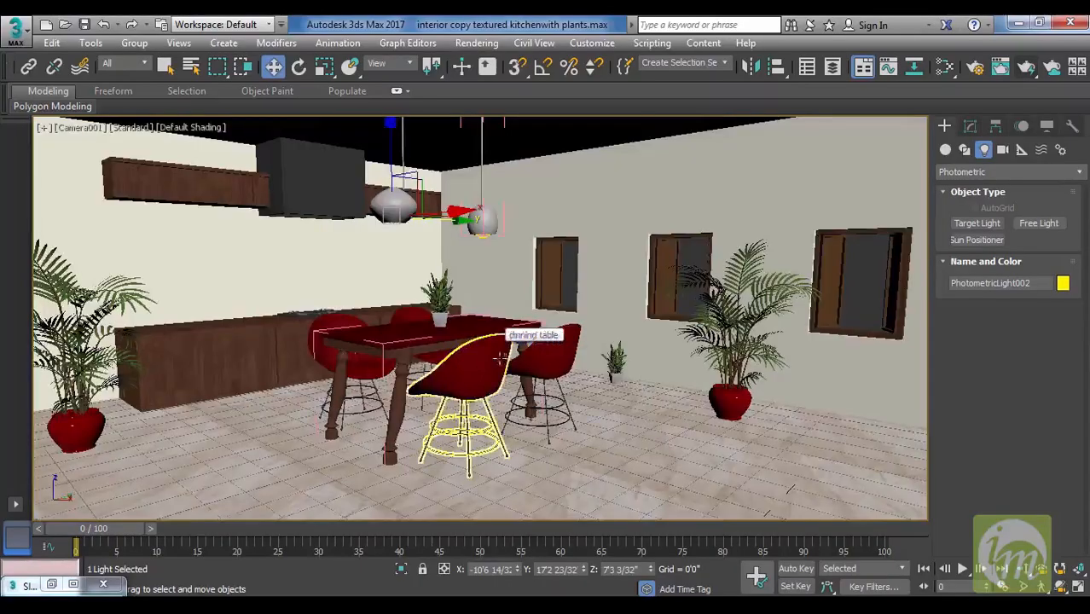
{"action": "left_click", "coordinate": [139, 130]}
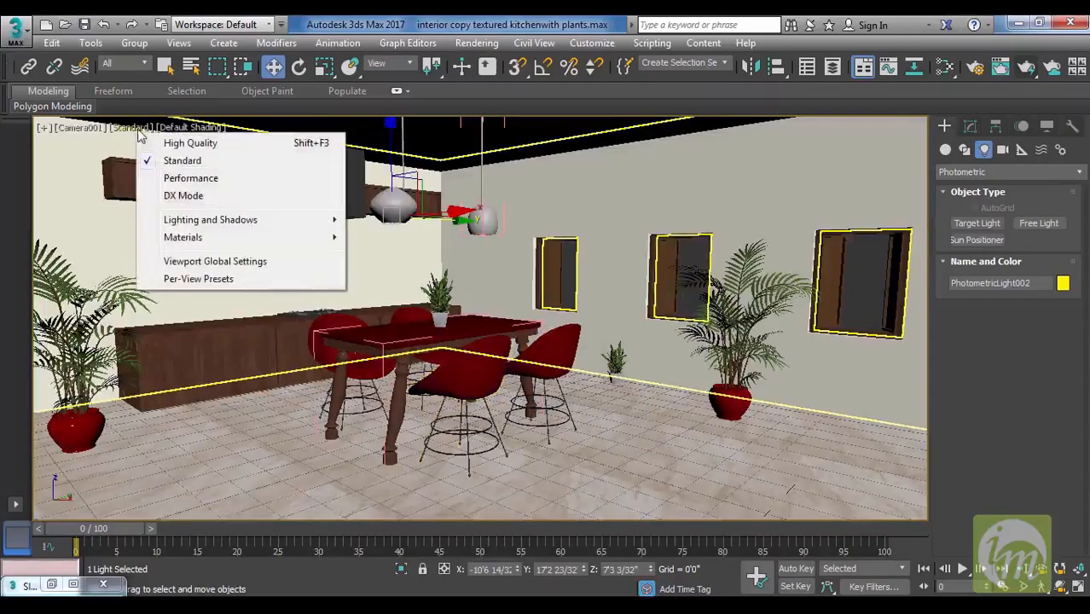
{"action": "mouse_move", "coordinate": [222, 222]}
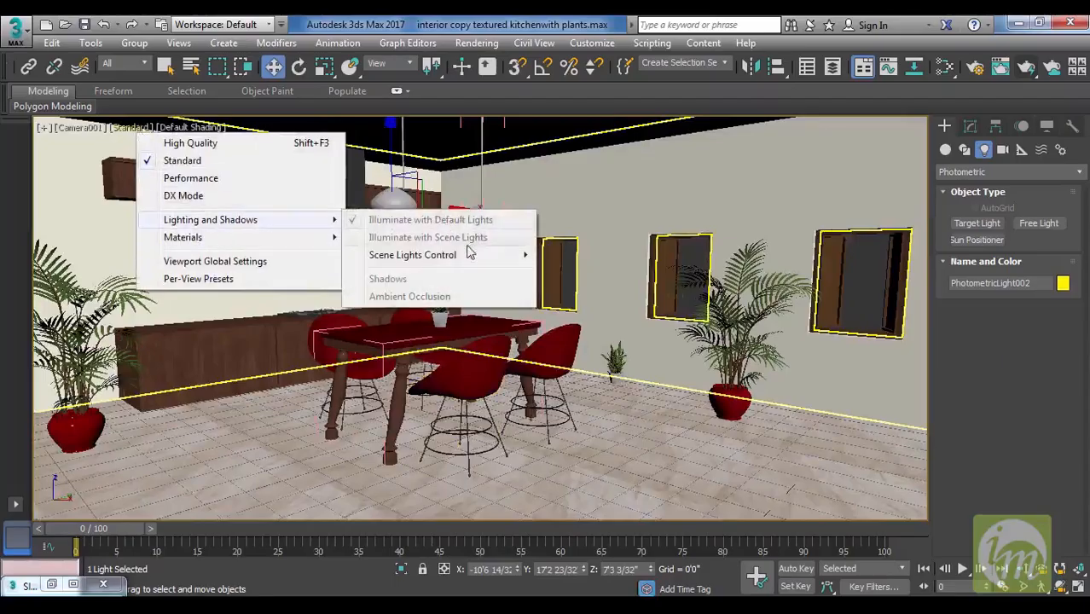
{"action": "mouse_move", "coordinate": [241, 244]}
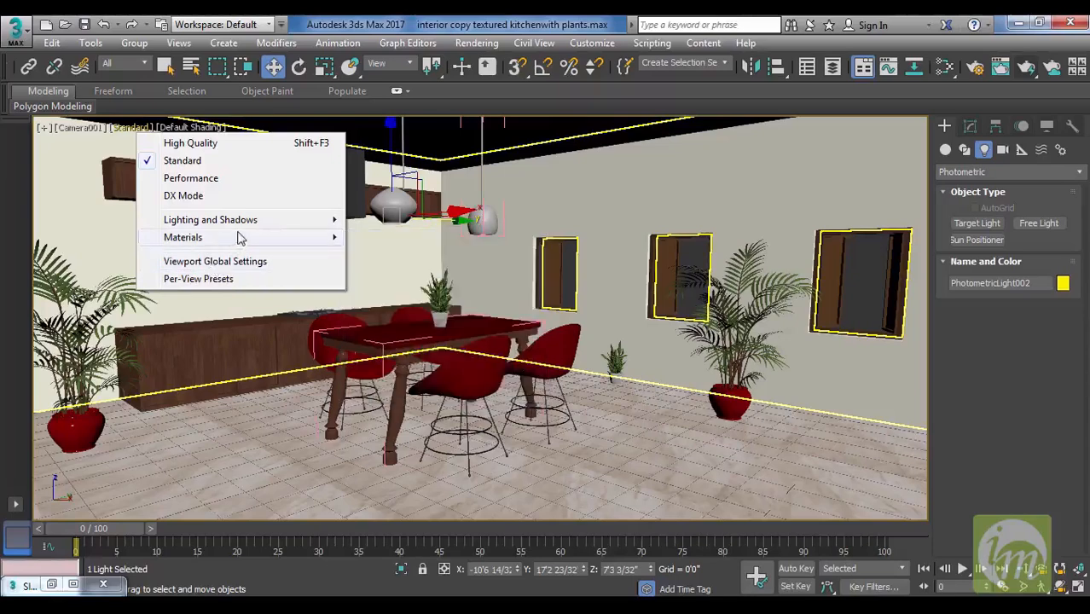
{"action": "left_click", "coordinate": [793, 51]}
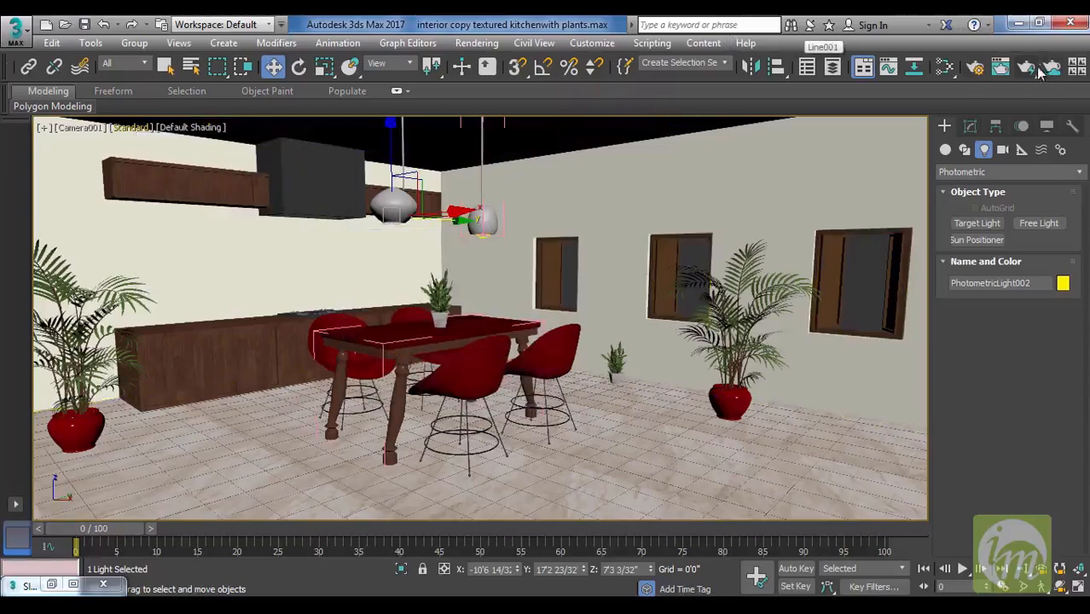
Render the Camera001 view to check the pendant lights, and close the rendered image.
{"action": "left_click", "coordinate": [1027, 68]}
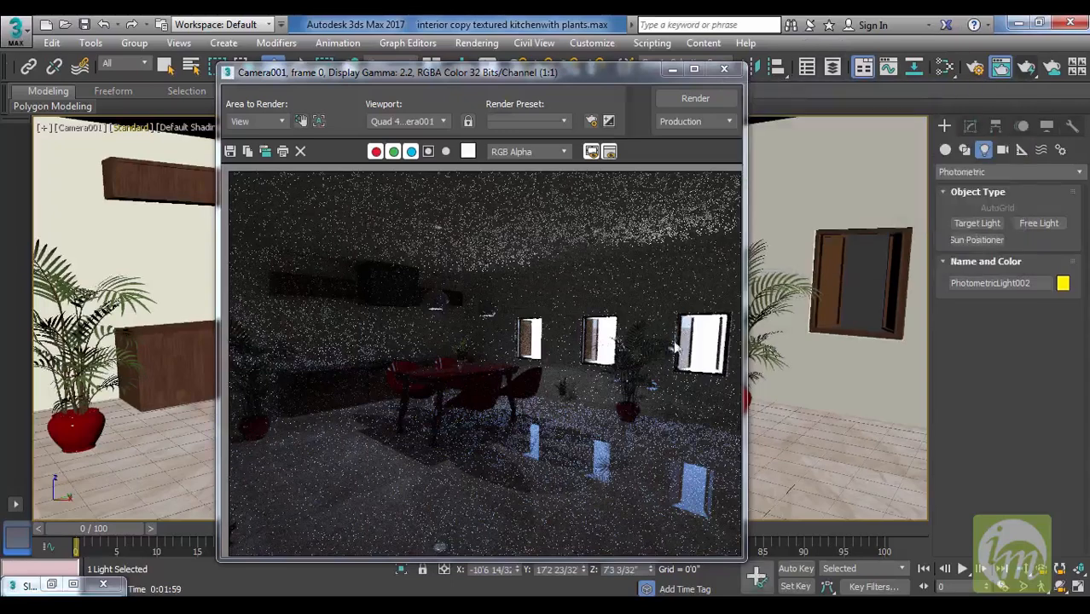
{"action": "left_click", "coordinate": [725, 69]}
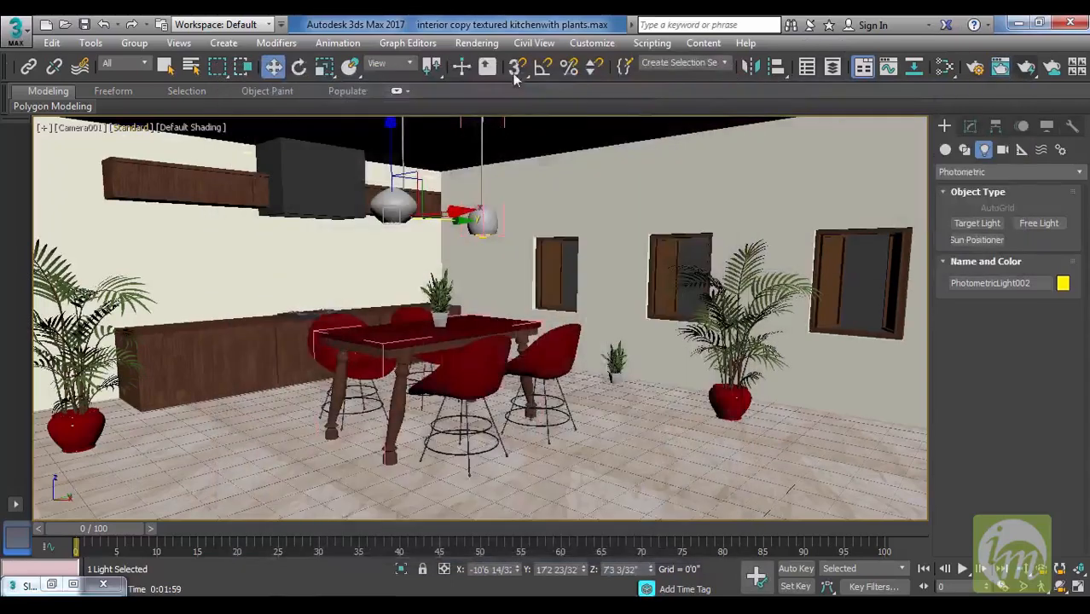
Turn off the environment map in the Environment and Effects settings and test-render the Camera001 view.
{"action": "left_click", "coordinate": [476, 43]}
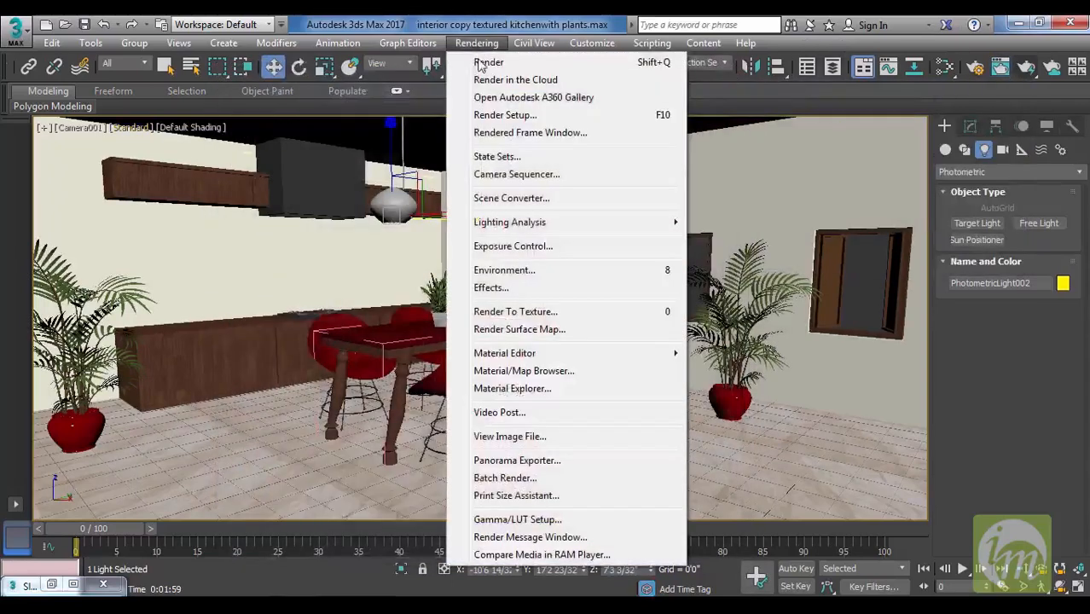
{"action": "left_click", "coordinate": [549, 249]}
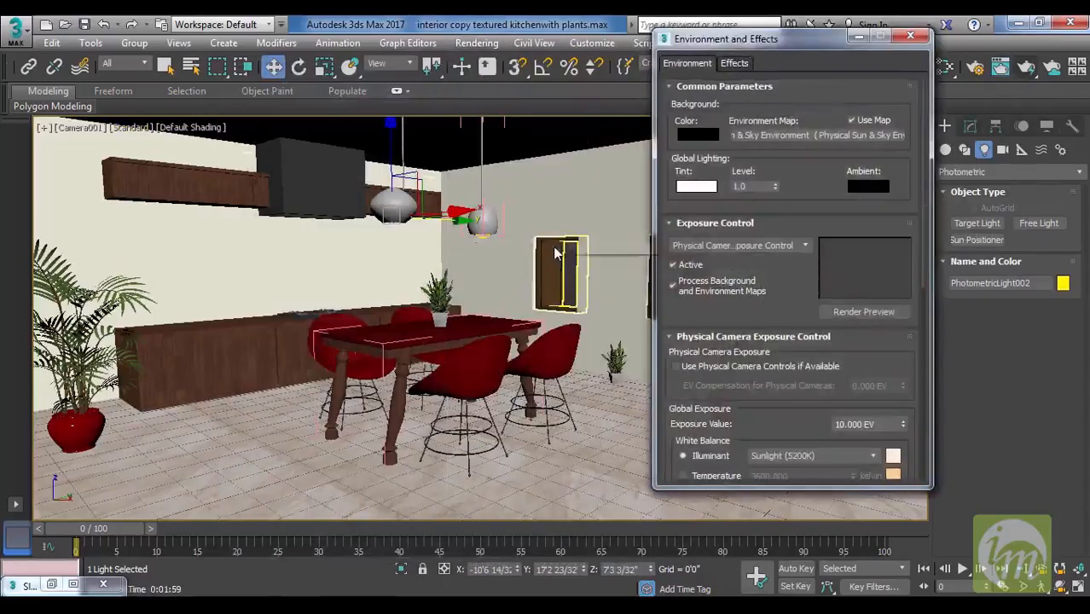
{"action": "left_click_drag", "start_coordinate": [817, 45], "coordinate": [699, 70]}
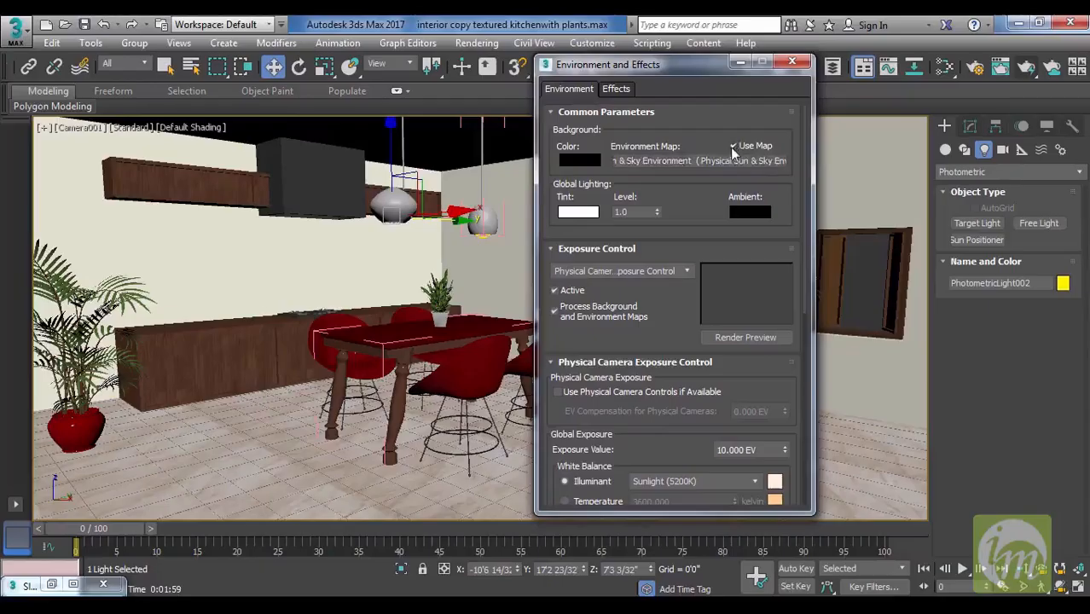
{"action": "left_click", "coordinate": [740, 62]}
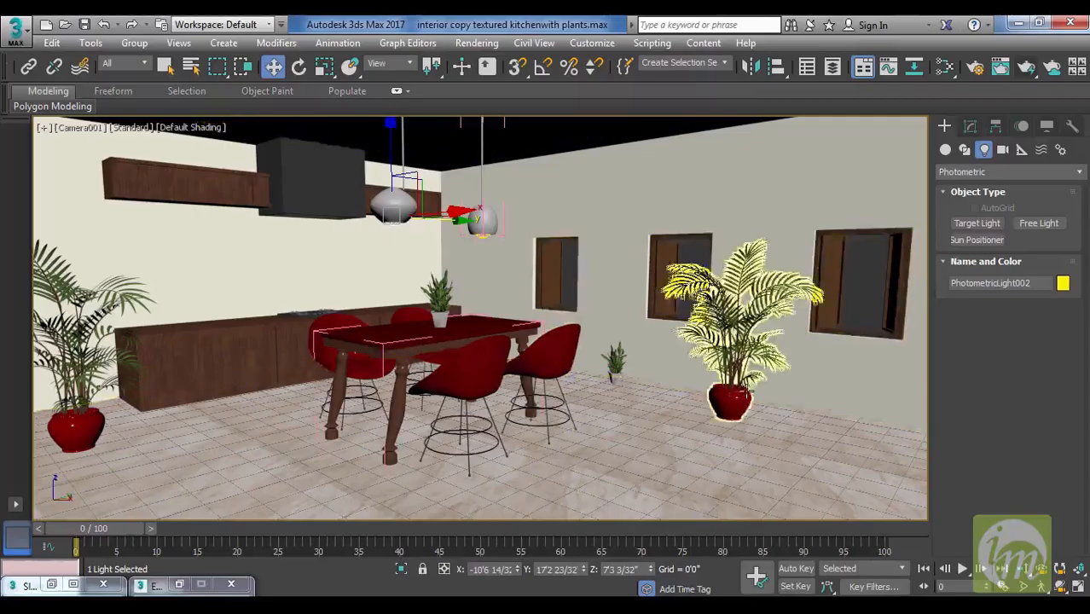
{"action": "left_click", "coordinate": [1027, 68]}
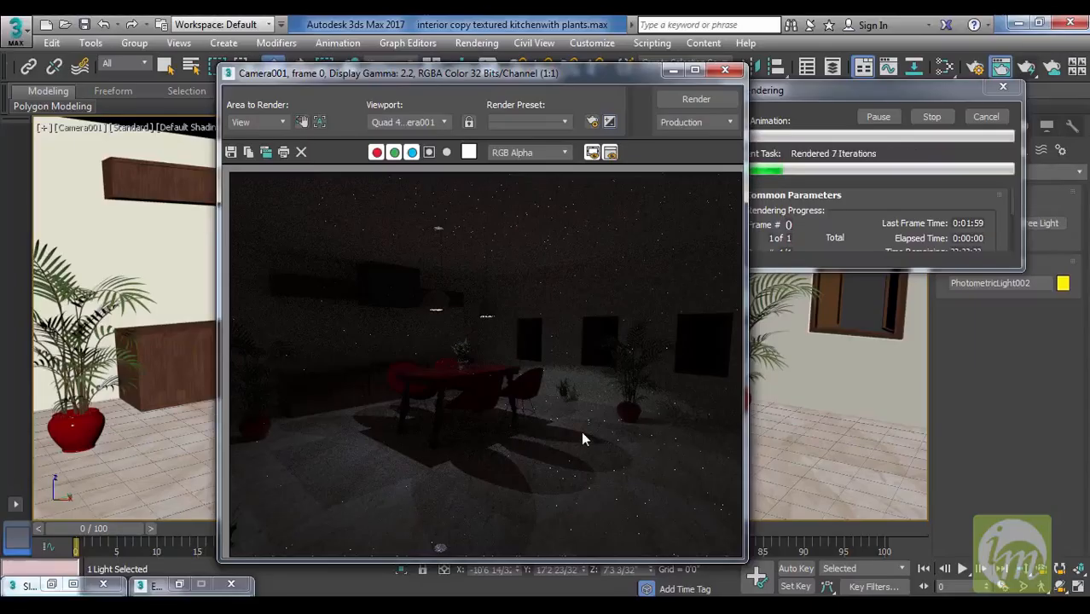
{"action": "left_click", "coordinate": [725, 70]}
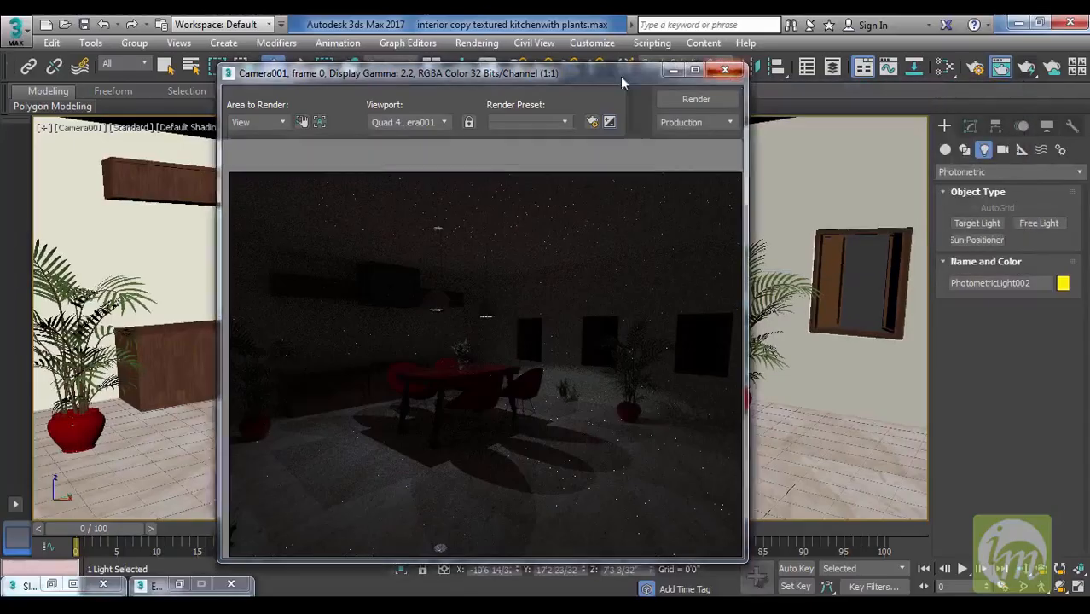
Set the global exposure value to 6 EV in the Physical Camera Exposure Control.
{"action": "left_click", "coordinate": [485, 43]}
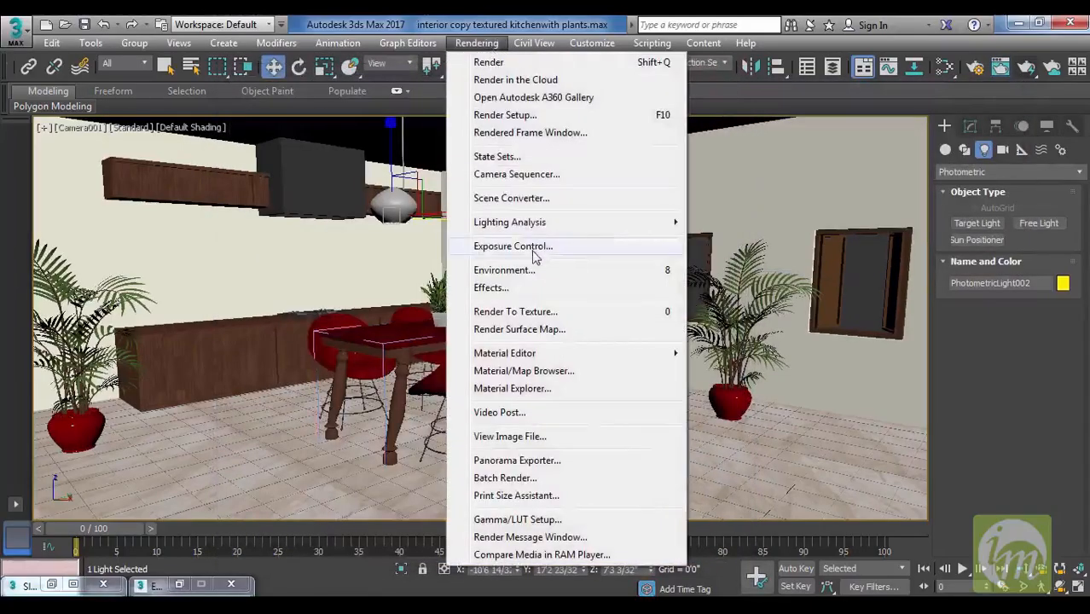
{"action": "left_click", "coordinate": [533, 246]}
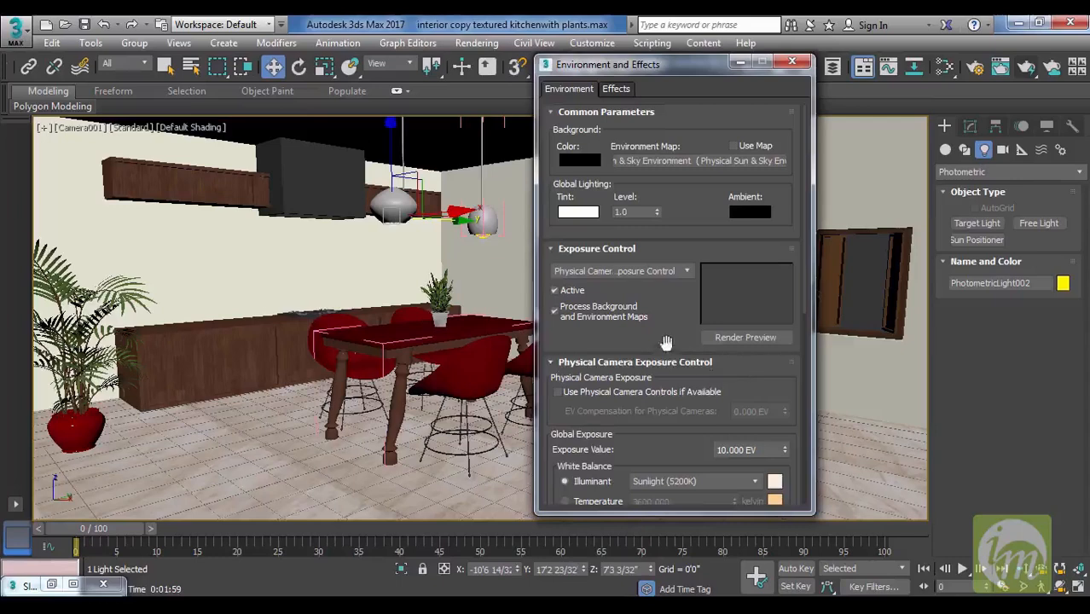
{"action": "scroll", "coordinate": [711, 372], "scroll_direction": "down", "scroll_amount": 3}
{"action": "double_click", "coordinate": [755, 334]}
{"action": "type", "text": "6"}
{"action": "key", "text": "Return"}
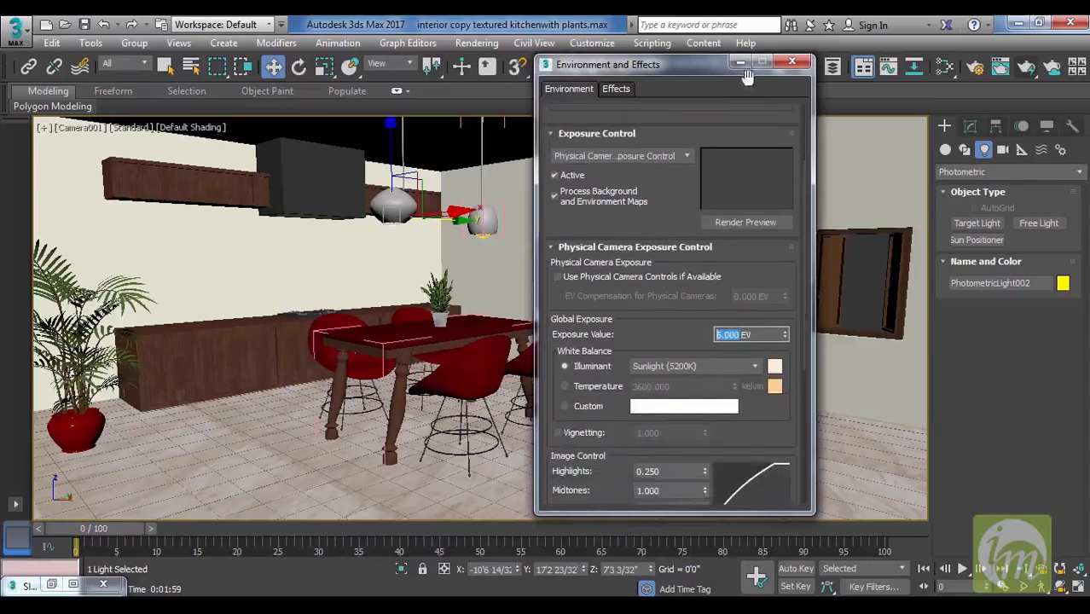
Close the Environment and Effects settings, render the Camera001 view at the new exposure, and close the rendered image.
{"action": "left_click", "coordinate": [793, 62]}
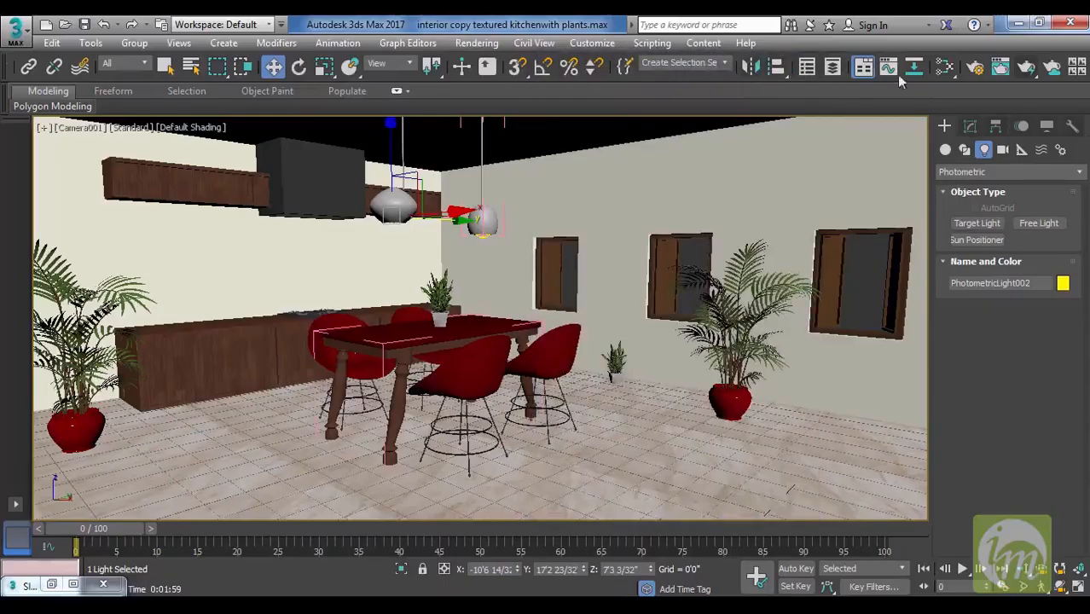
{"action": "left_click", "coordinate": [1024, 69]}
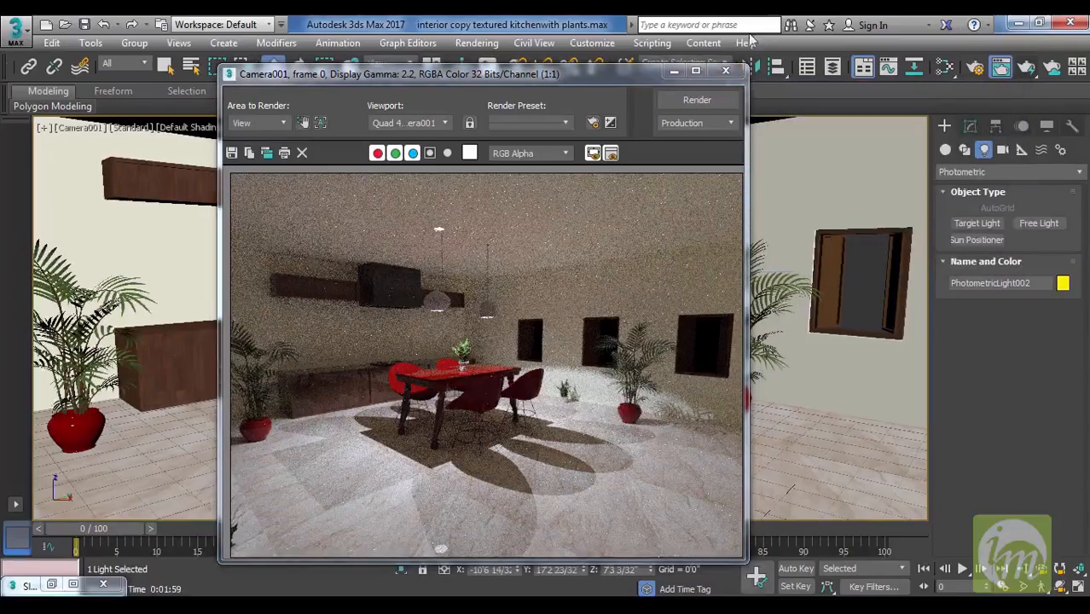
{"action": "left_click", "coordinate": [730, 73]}
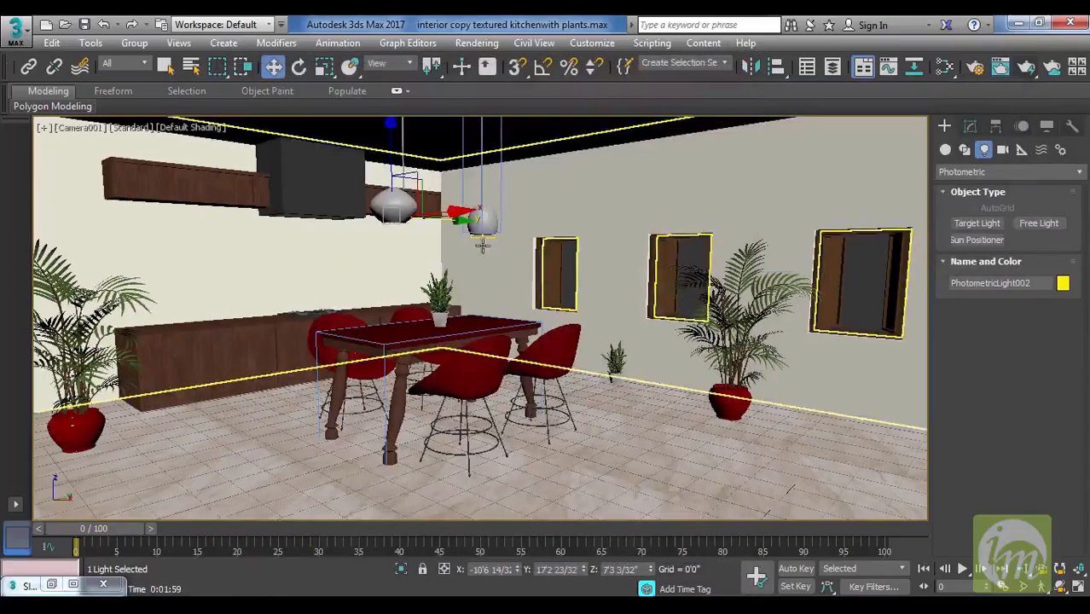
Set the photometric light in the pendant nearest the windows to emit from a Sphere shape, and test-render the Camera001 view.
{"action": "left_click", "coordinate": [483, 229]}
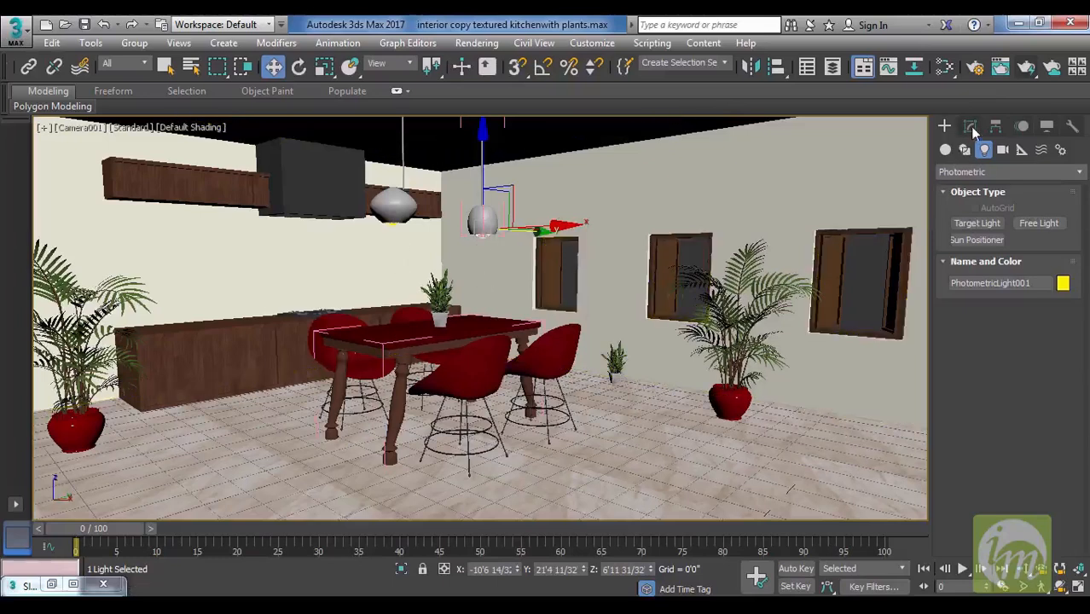
{"action": "left_click", "coordinate": [971, 128]}
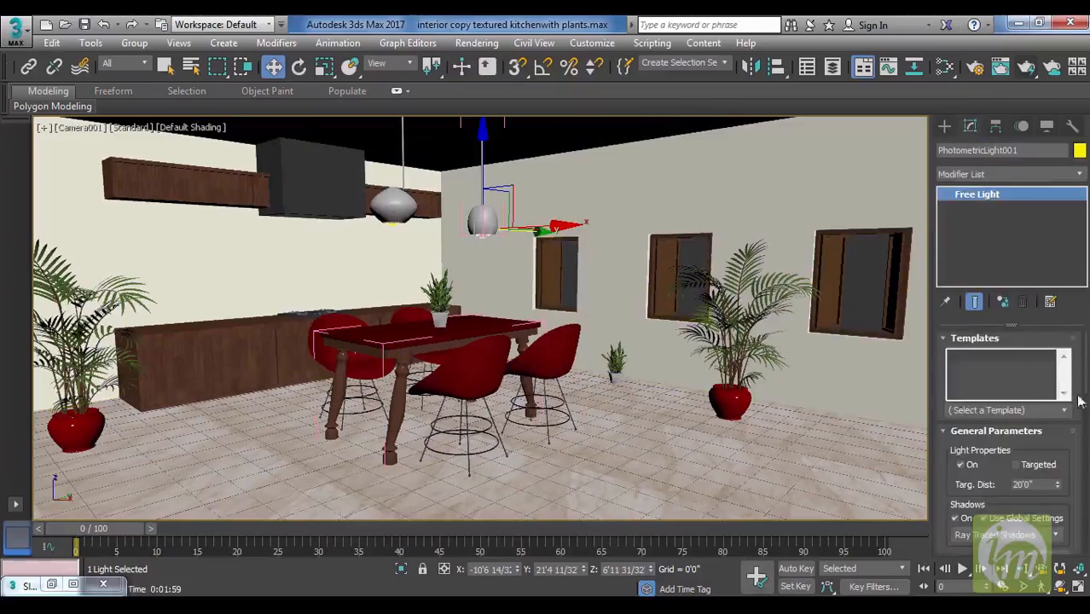
{"action": "left_click_drag", "start_coordinate": [1060, 434], "coordinate": [1069, 238]}
{"action": "left_click_drag", "start_coordinate": [971, 352], "coordinate": [986, 177]}
{"action": "left_click_drag", "start_coordinate": [1044, 445], "coordinate": [1041, 240]}
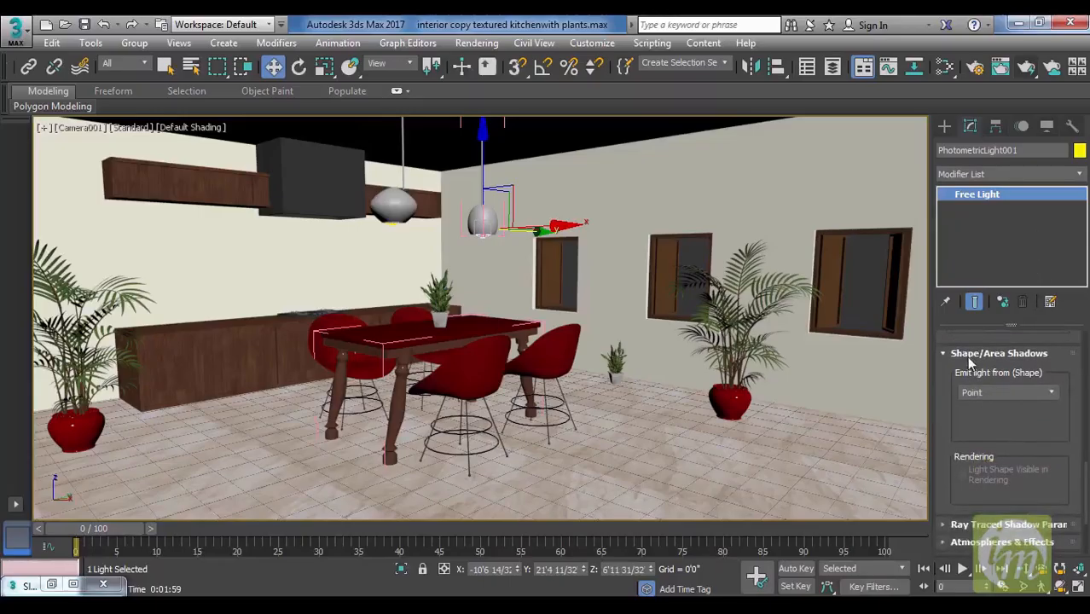
{"action": "left_click", "coordinate": [1005, 395]}
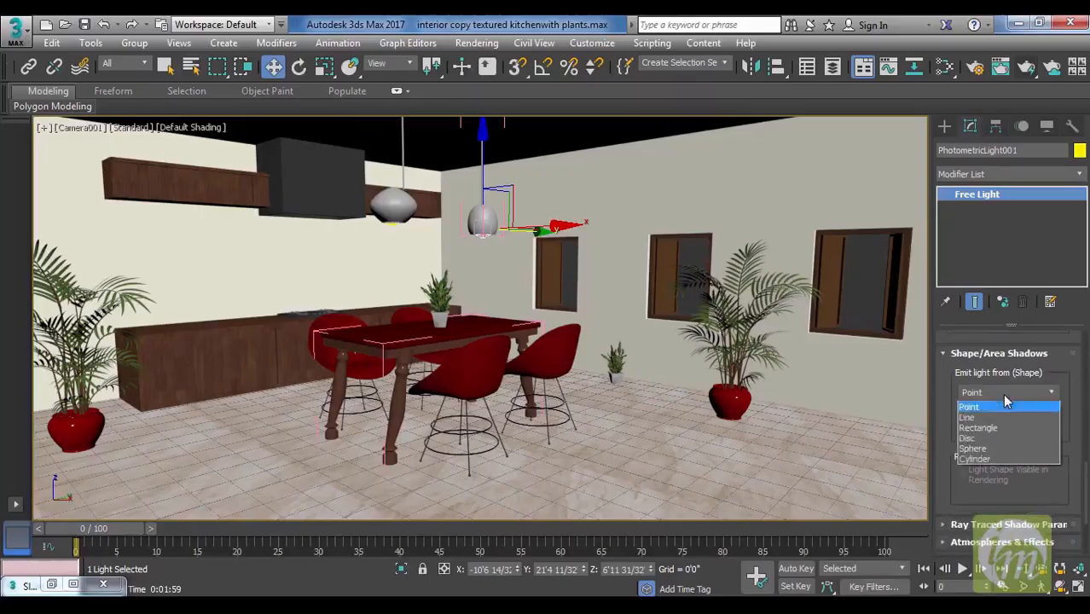
{"action": "left_click", "coordinate": [994, 451]}
{"action": "scroll", "coordinate": [998, 465], "scroll_direction": "up", "scroll_amount": 2}
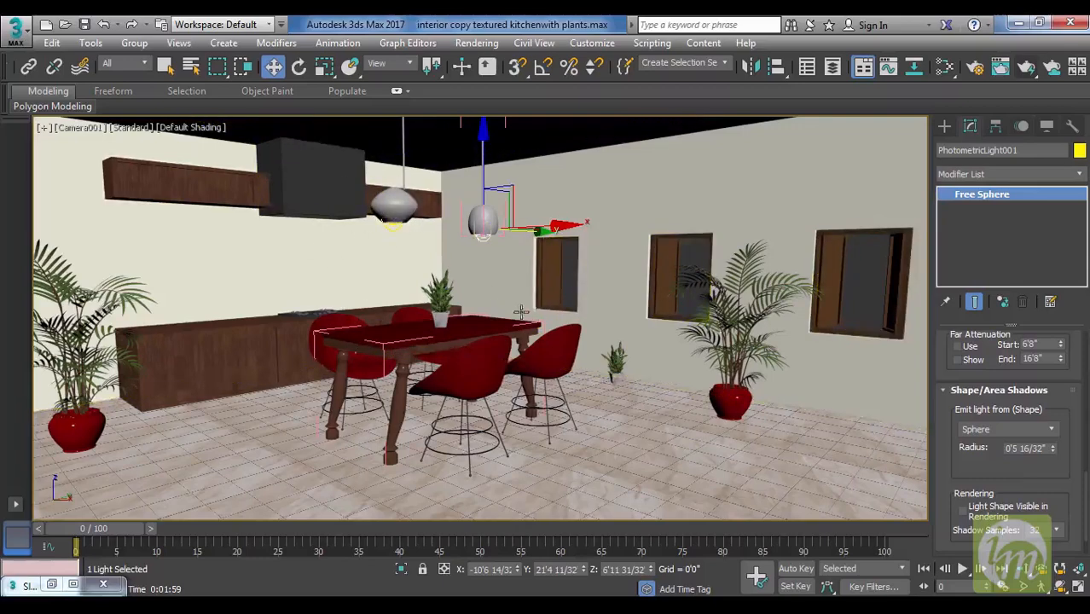
{"action": "left_click", "coordinate": [1028, 69]}
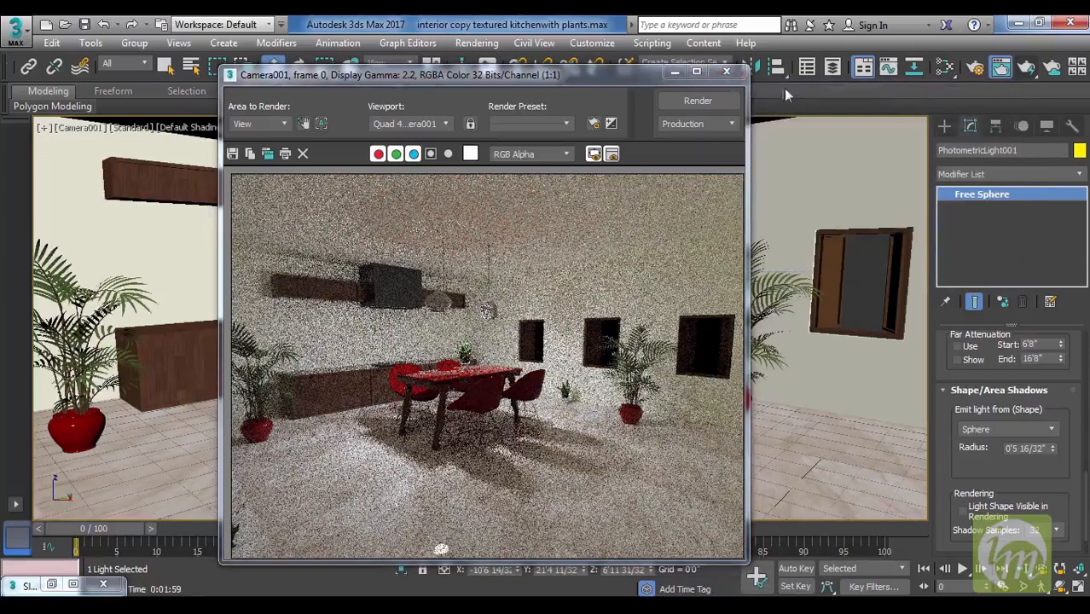
{"action": "left_click", "coordinate": [727, 73]}
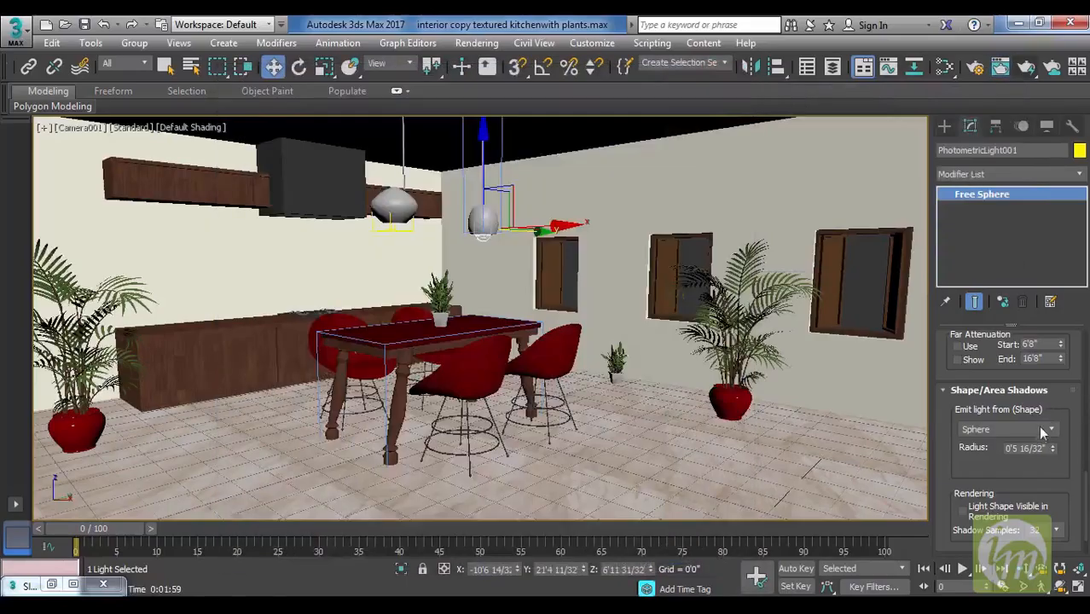
Set the shape that the selected pendant light emits from back to Point.
{"action": "left_click", "coordinate": [1038, 428]}
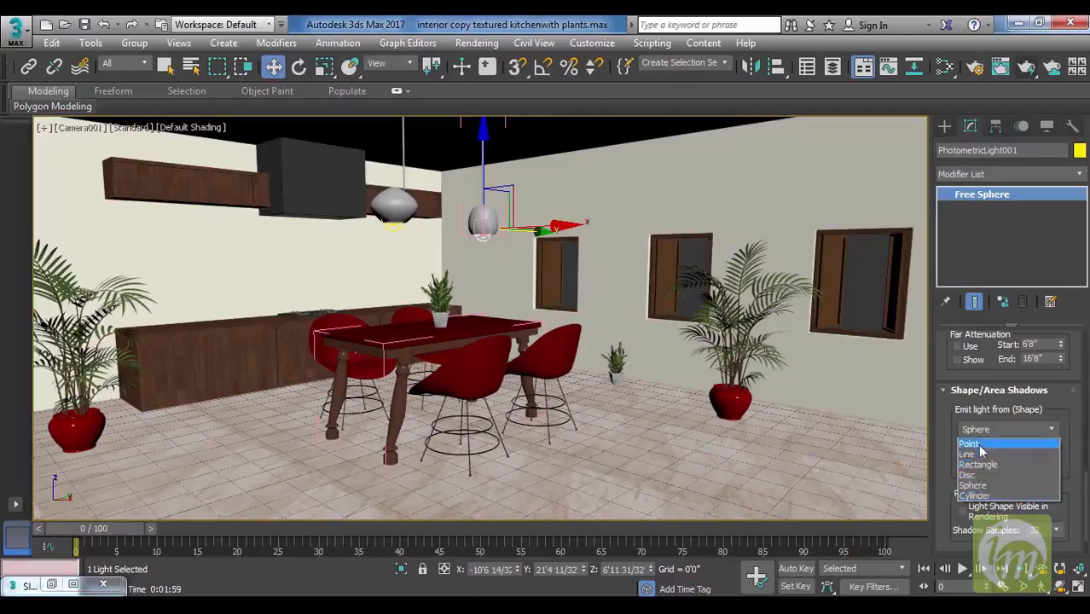
{"action": "left_click", "coordinate": [945, 423]}
{"action": "left_click_drag", "start_coordinate": [949, 407], "coordinate": [961, 580]}
{"action": "left_click_drag", "start_coordinate": [948, 376], "coordinate": [956, 516]}
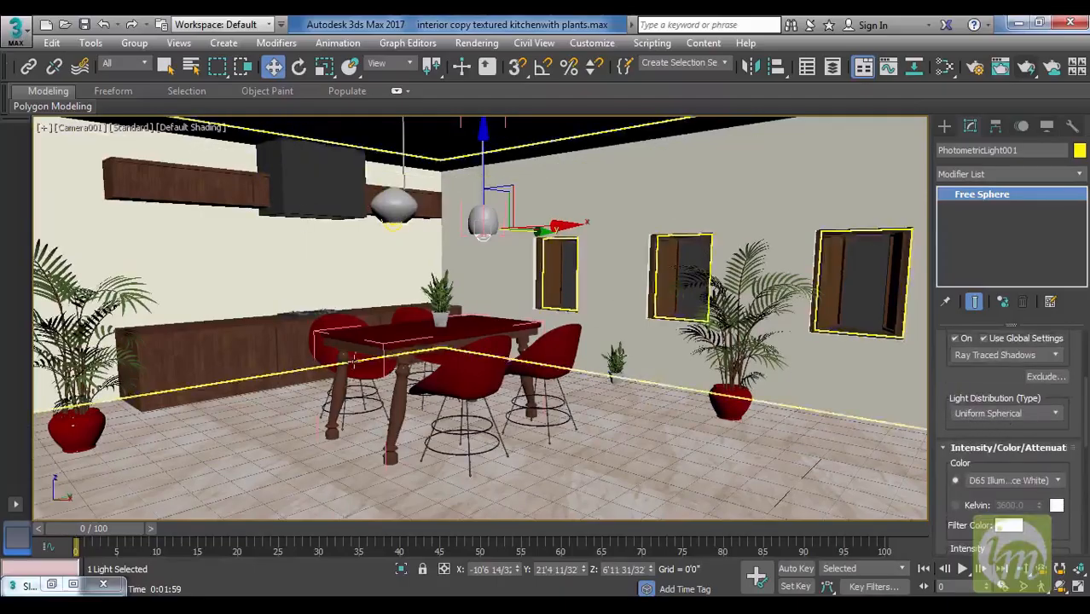
{"action": "left_click", "coordinate": [1034, 413]}
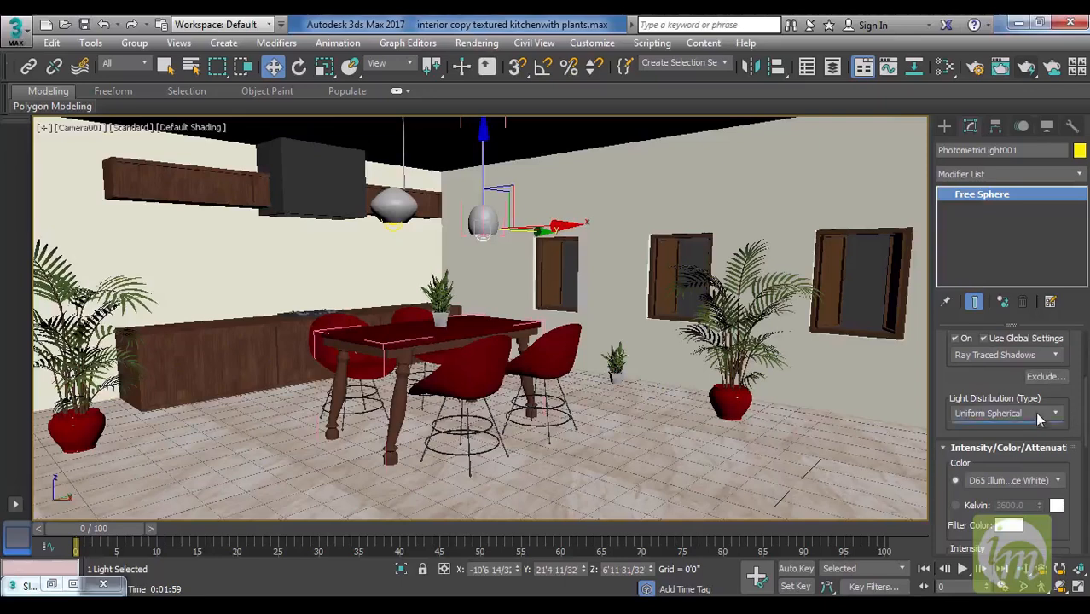
{"action": "left_click", "coordinate": [969, 389]}
{"action": "left_click_drag", "start_coordinate": [969, 389], "coordinate": [1001, 255]}
{"action": "scroll", "coordinate": [1016, 446], "scroll_direction": "down", "scroll_amount": 5}
{"action": "left_click", "coordinate": [1008, 512]}
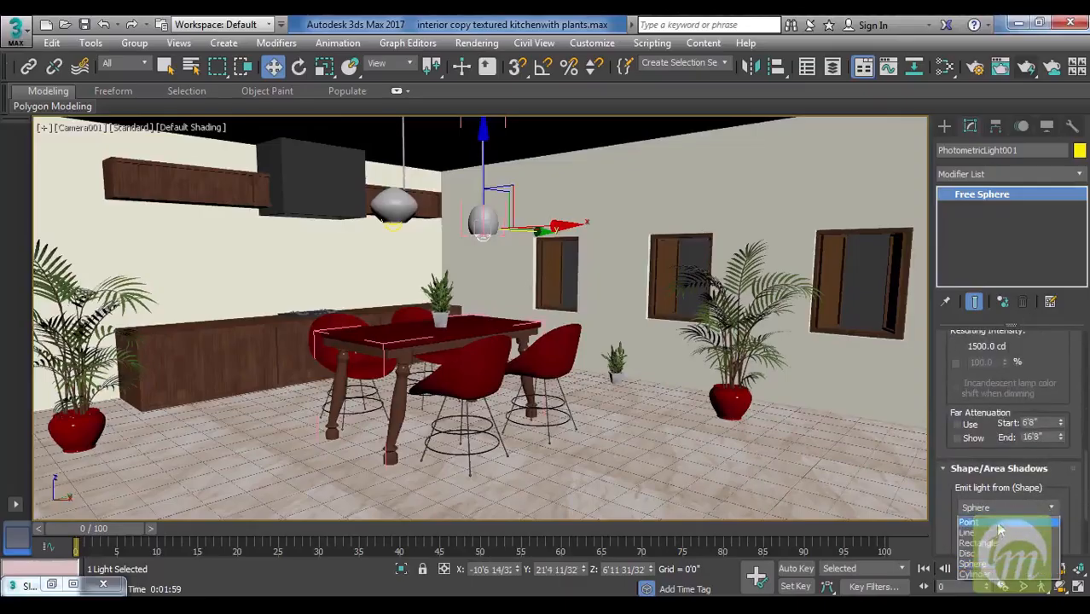
{"action": "left_click", "coordinate": [996, 521]}
Change the light distribution type of the selected pendant light to Spotlight.
{"action": "scroll", "coordinate": [1050, 410], "scroll_direction": "up", "scroll_amount": 5}
{"action": "scroll", "coordinate": [1050, 410], "scroll_direction": "up", "scroll_amount": 3}
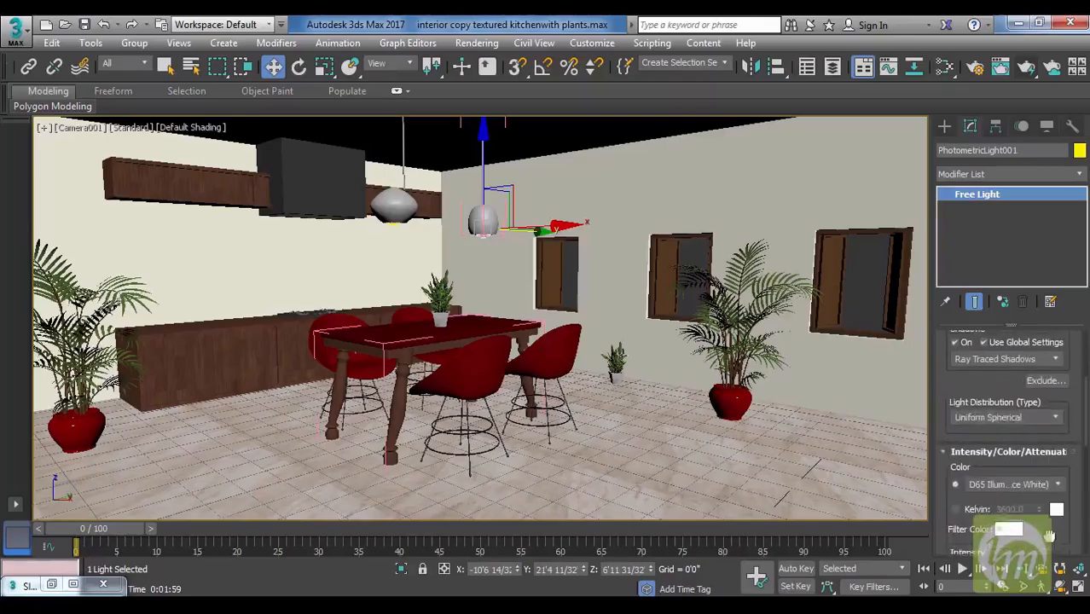
{"action": "left_click", "coordinate": [995, 418]}
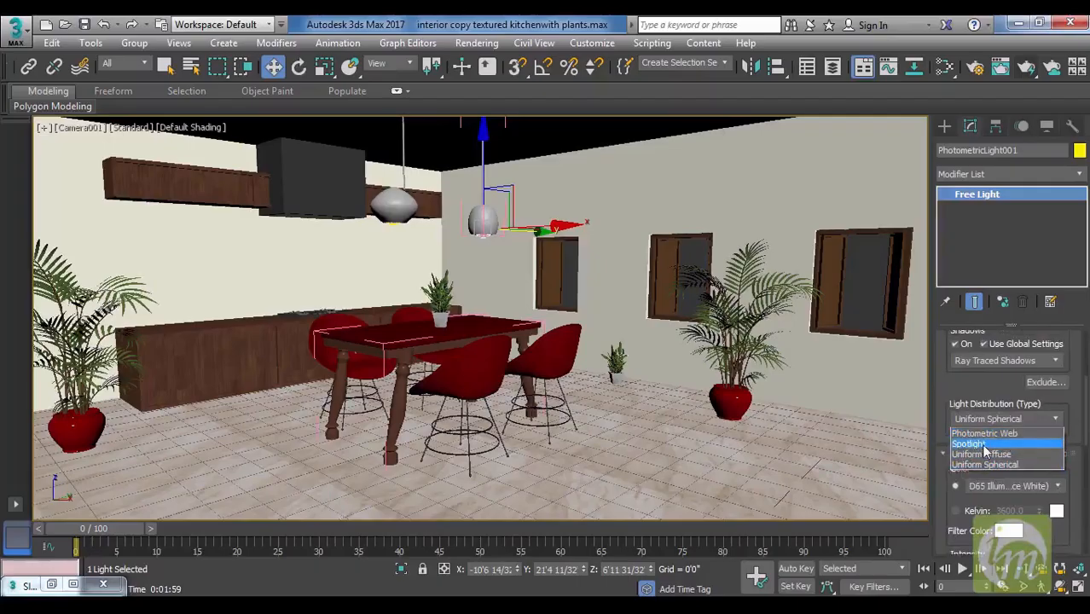
{"action": "left_click", "coordinate": [981, 444]}
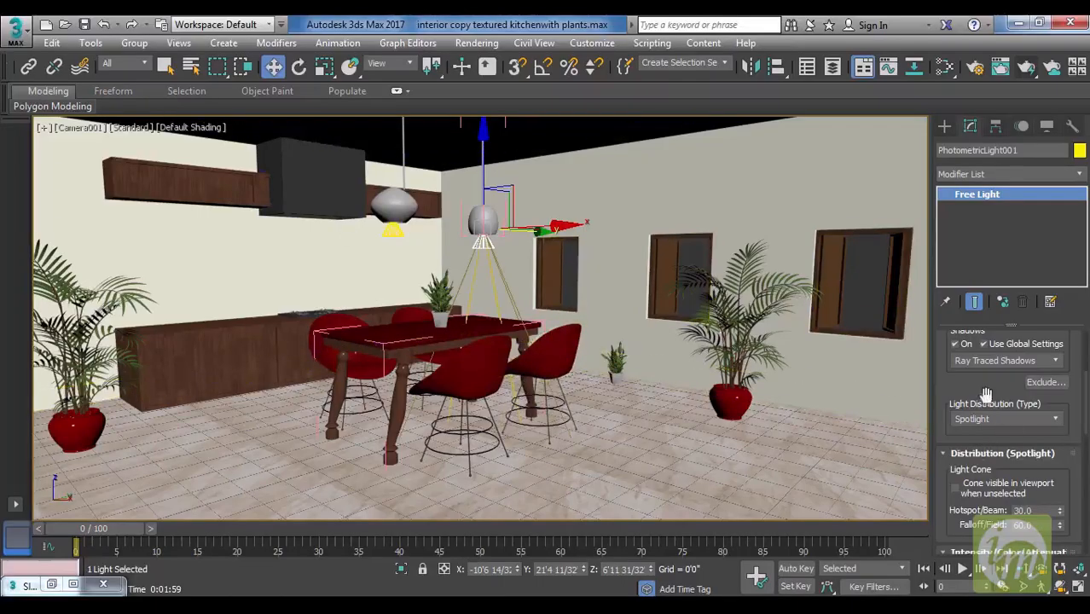
{"action": "scroll", "coordinate": [991, 391], "scroll_direction": "down", "scroll_amount": 3}
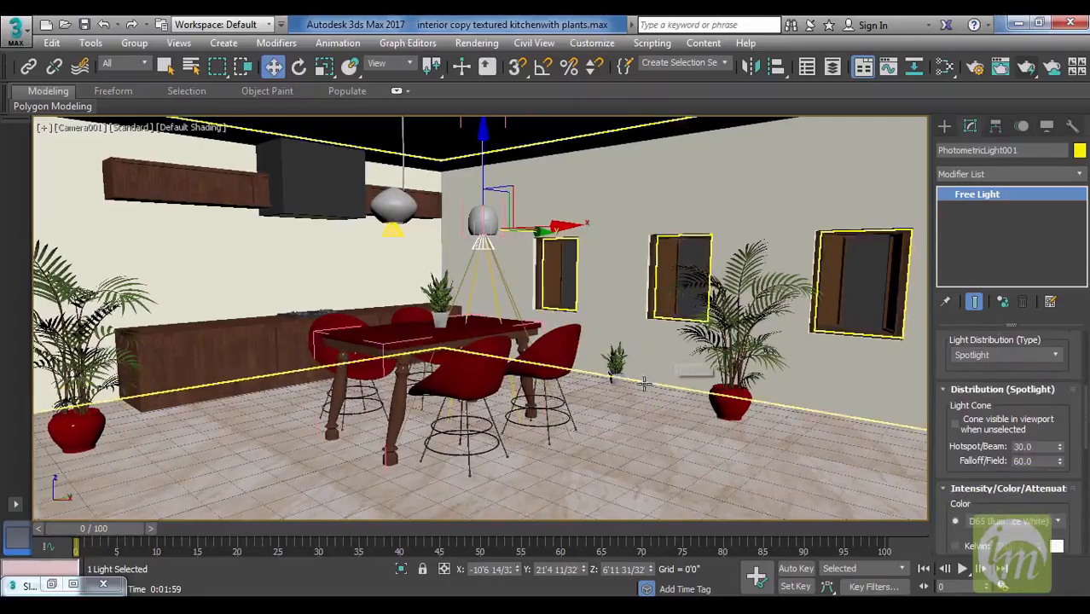
Inspect the light cone in the Perspective view, set its falloff to 144 and hotspot to 9, and return to the Camera001 view.
{"action": "key", "text": "p"}
{"action": "middle_click_drag", "start_coordinate": [613, 374], "coordinate": [636, 358]}
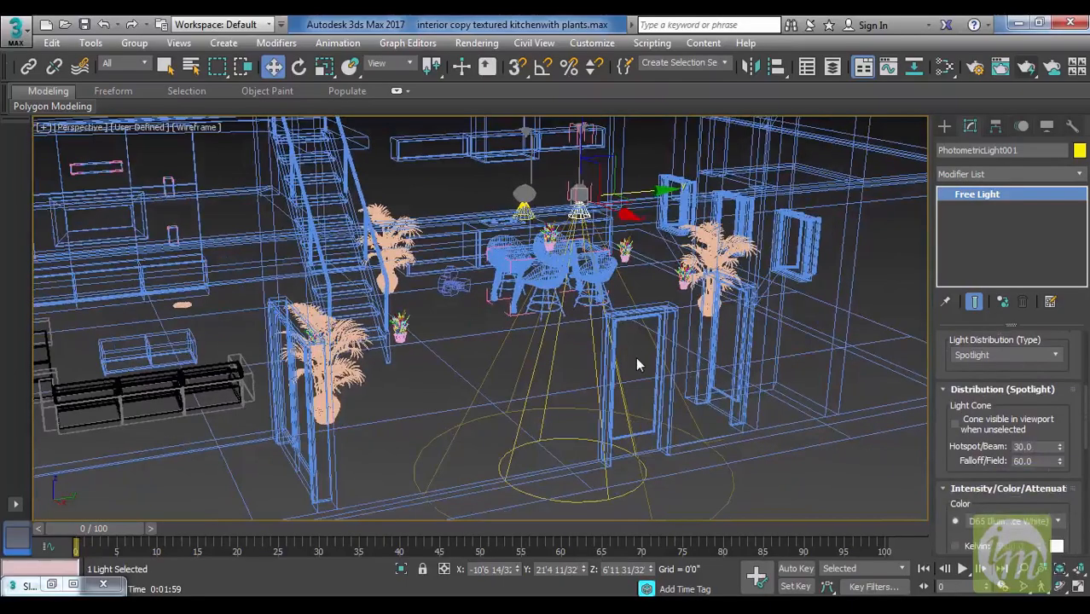
{"action": "scroll", "coordinate": [649, 367], "scroll_direction": "up", "scroll_amount": 8}
{"action": "middle_click_drag", "start_coordinate": [662, 380], "coordinate": [694, 438]}
{"action": "scroll", "coordinate": [694, 438], "scroll_direction": "down", "scroll_amount": 8}
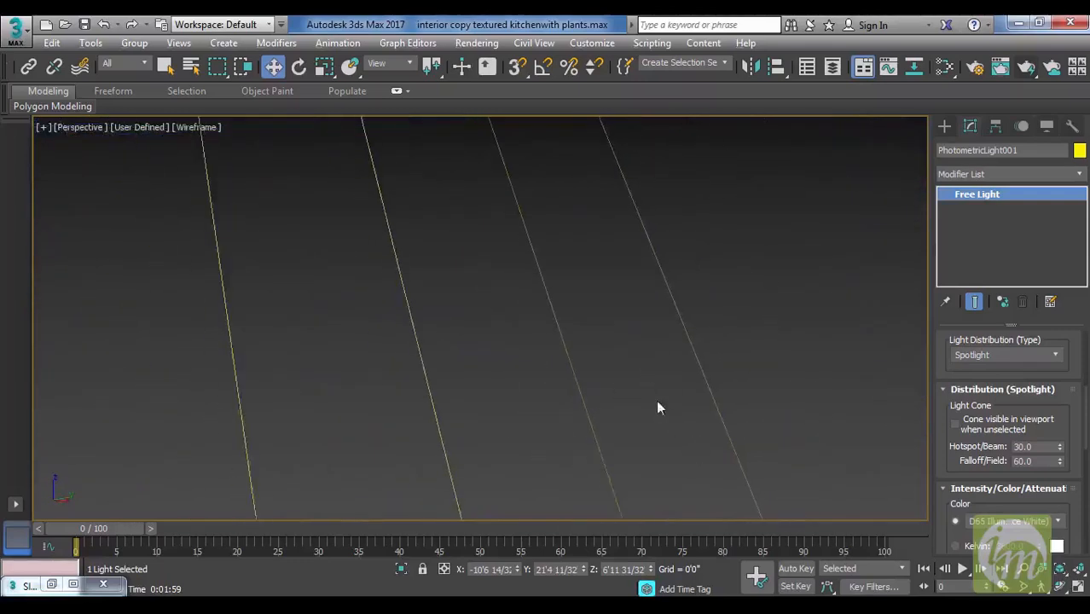
{"action": "scroll", "coordinate": [662, 394], "scroll_direction": "down", "scroll_amount": 10}
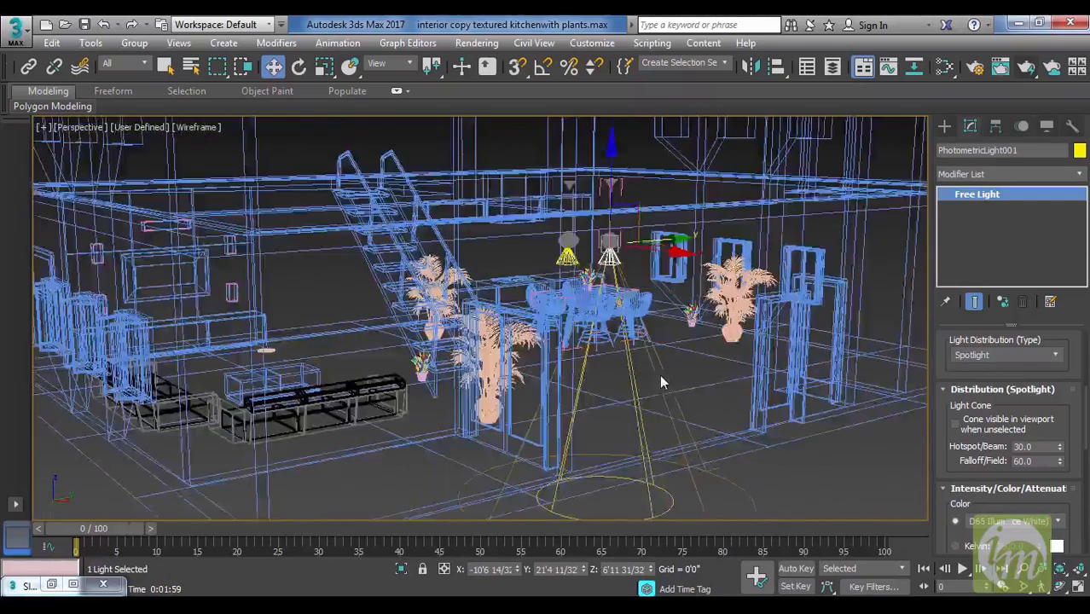
{"action": "scroll", "coordinate": [660, 376], "scroll_direction": "up", "scroll_amount": 5}
{"action": "middle_click_drag", "start_coordinate": [666, 364], "coordinate": [632, 420], "text": "alt"}
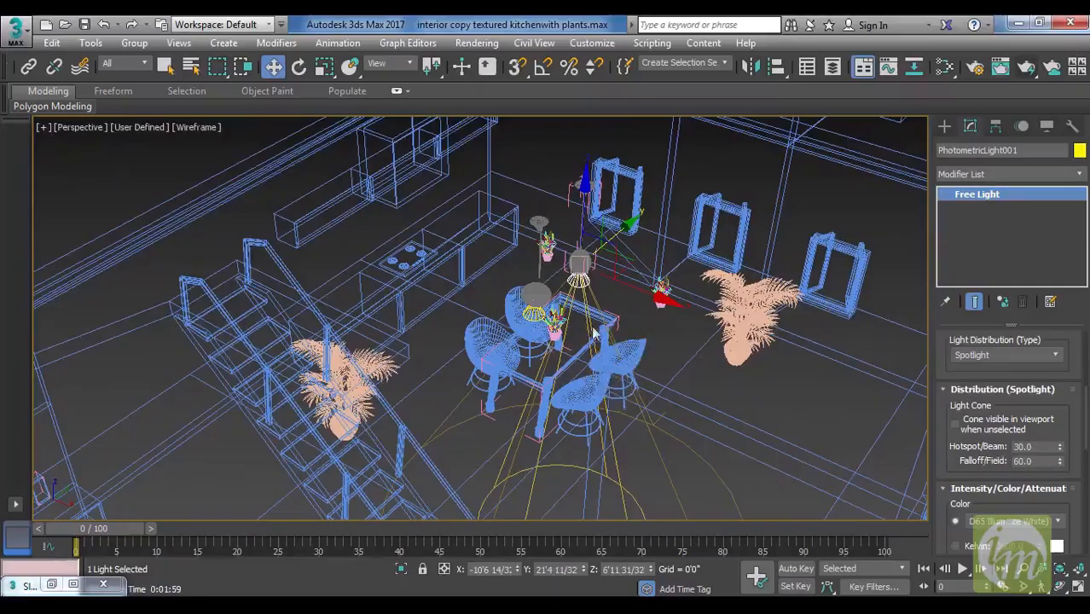
{"action": "middle_click_drag", "start_coordinate": [599, 348], "coordinate": [594, 329], "text": "alt"}
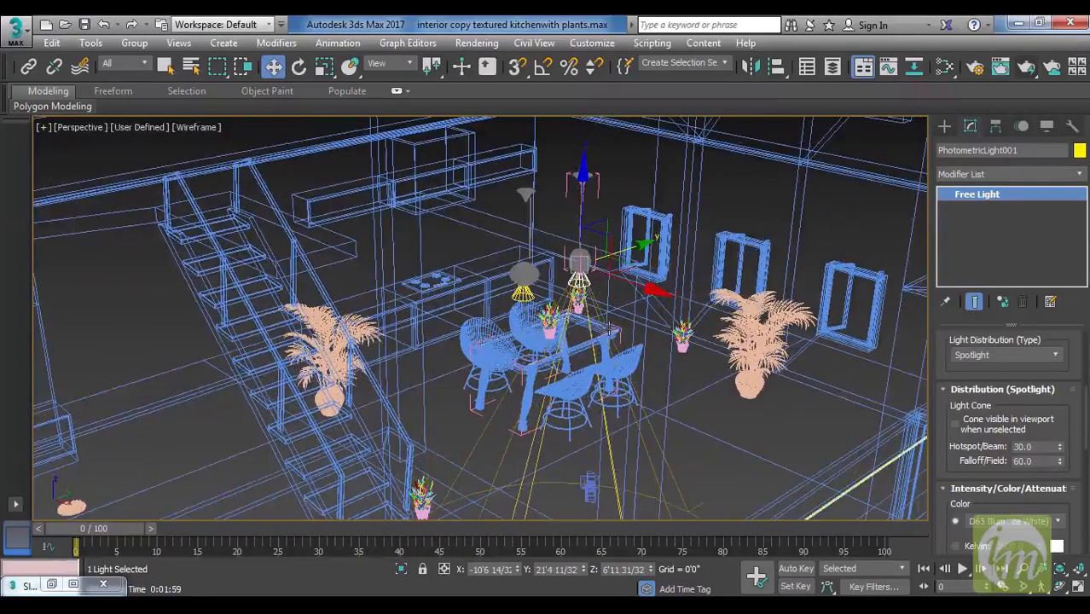
{"action": "left_click_drag", "start_coordinate": [1060, 460], "coordinate": [1060, 393]}
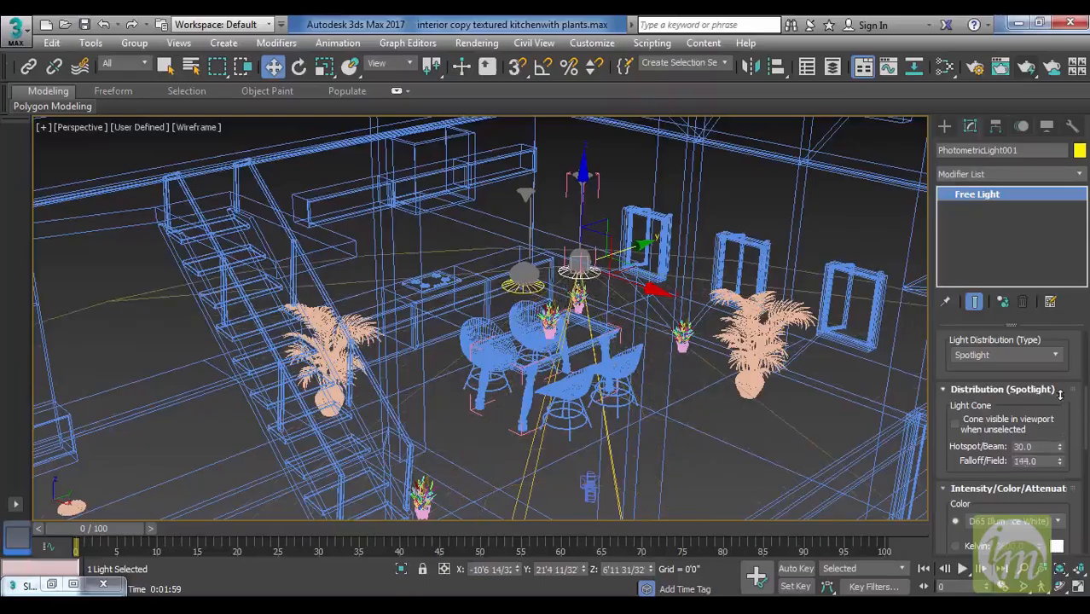
{"action": "left_click_drag", "start_coordinate": [1059, 446], "coordinate": [1061, 461]}
{"action": "middle_click_drag", "start_coordinate": [685, 419], "coordinate": [698, 402], "text": "alt"}
{"action": "key", "text": "c"}
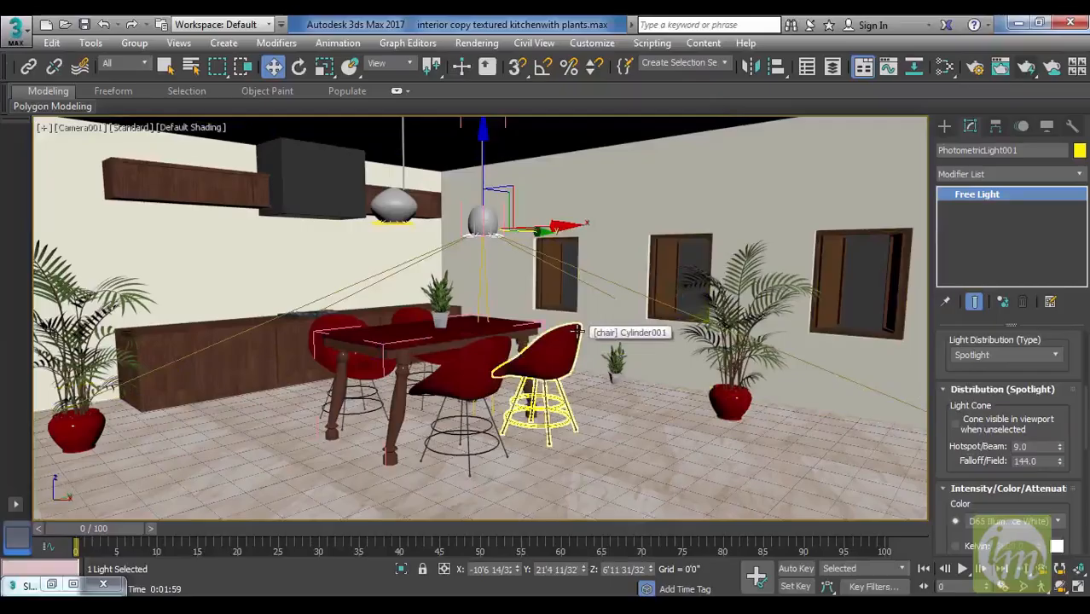
Start a test render of the Camera001 view, cancel it partway, and close the render window.
{"action": "left_click", "coordinate": [1028, 69]}
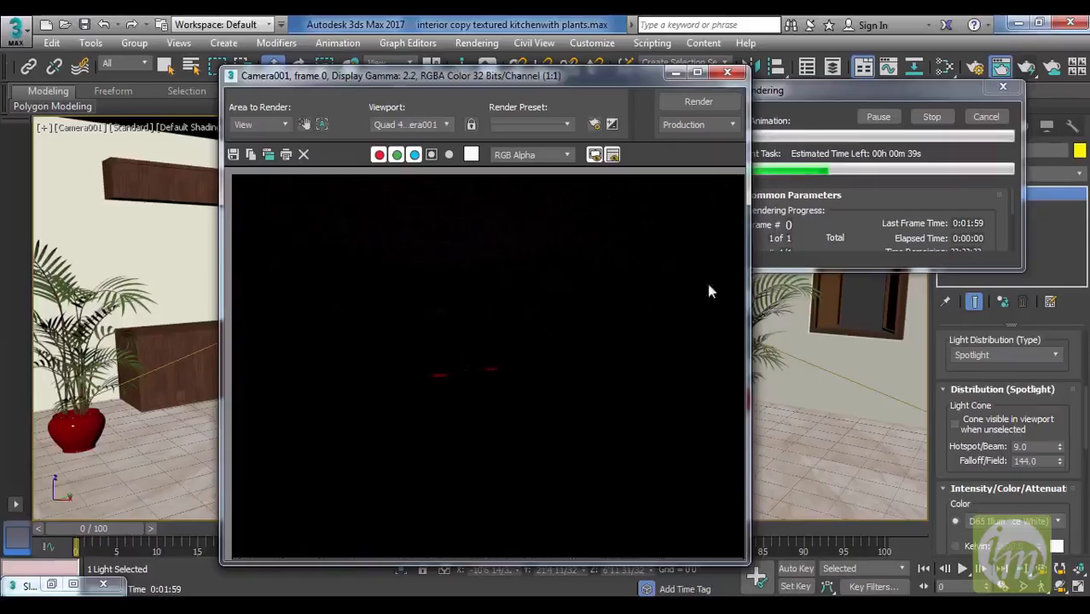
{"action": "left_click", "coordinate": [986, 116]}
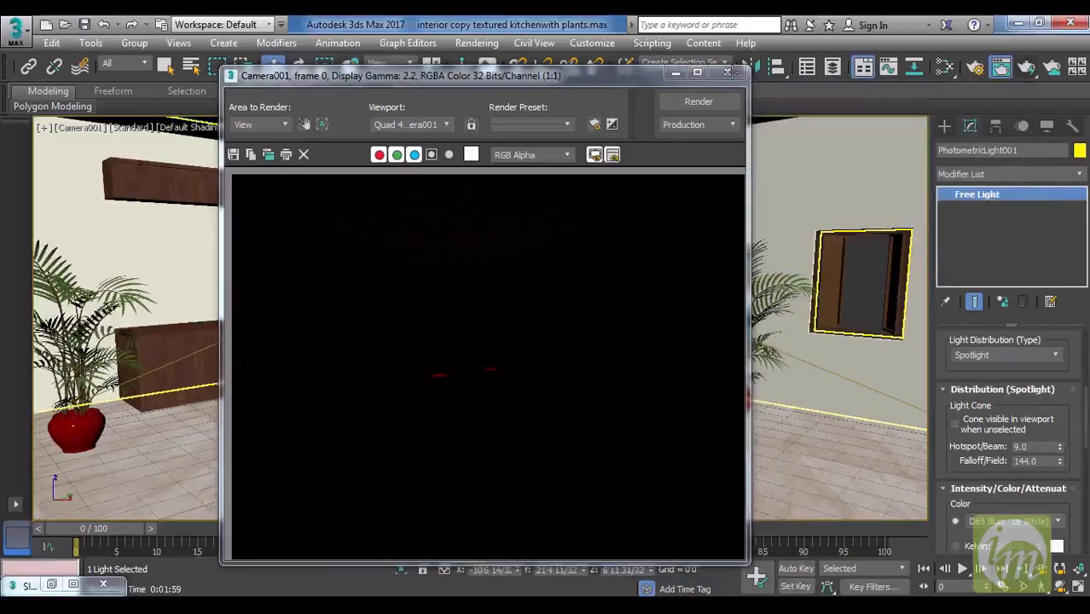
{"action": "left_click", "coordinate": [728, 72]}
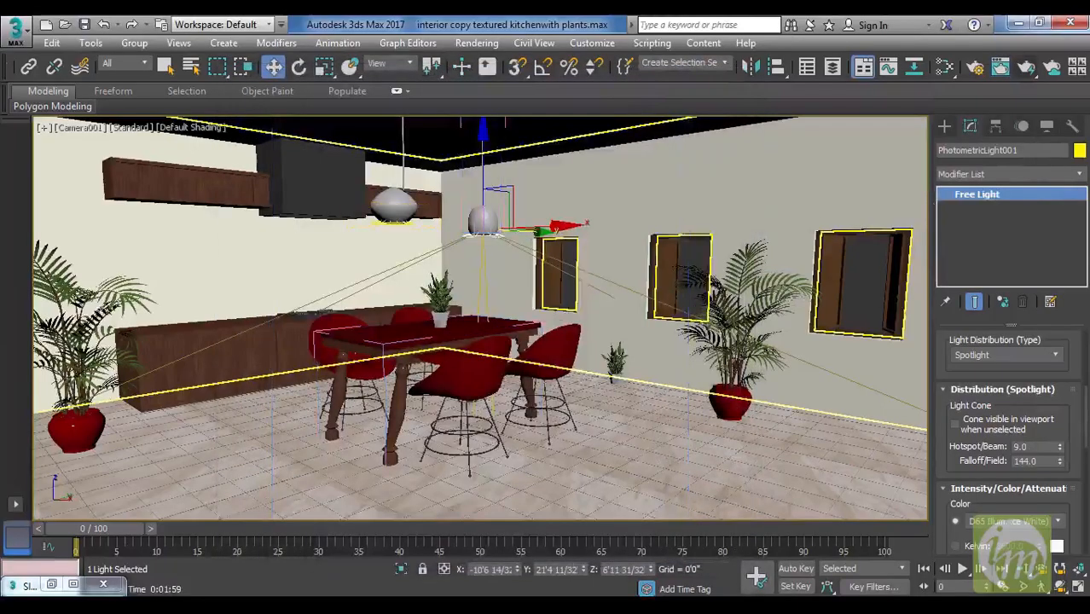
Set the spotlight's hotspot to 96 and falloff to 151, then render the Camera001 view and close the image.
{"action": "left_click_drag", "start_coordinate": [1060, 448], "coordinate": [1058, 348]}
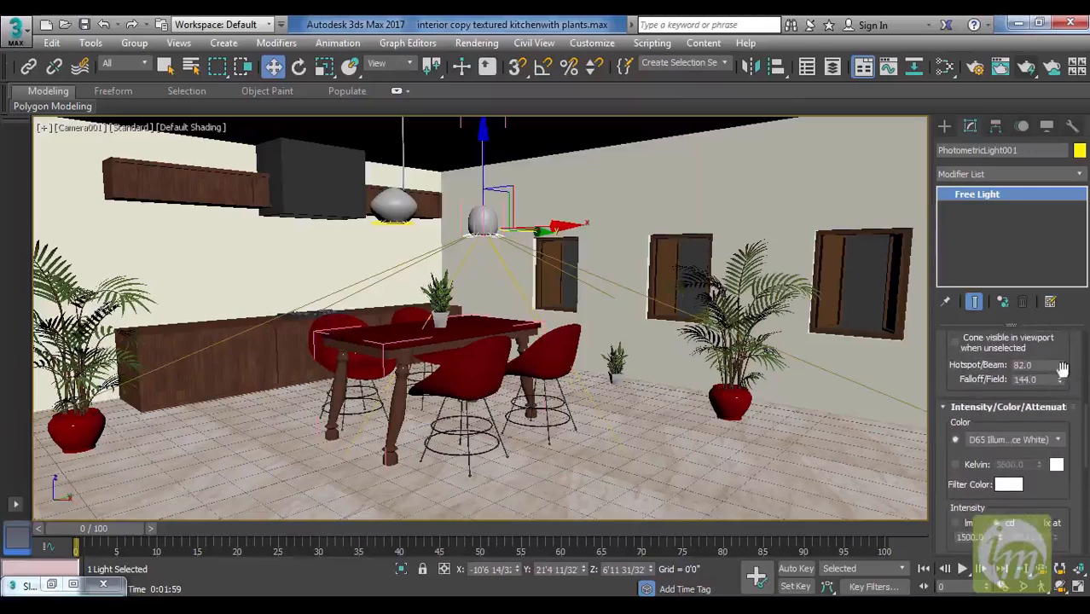
{"action": "mouse_move", "coordinate": [1062, 370]}
{"action": "left_mouse_down"}
{"action": "mouse_move", "coordinate": [1064, 340]}
{"action": "mouse_move", "coordinate": [1066, 373]}
{"action": "left_mouse_up"}
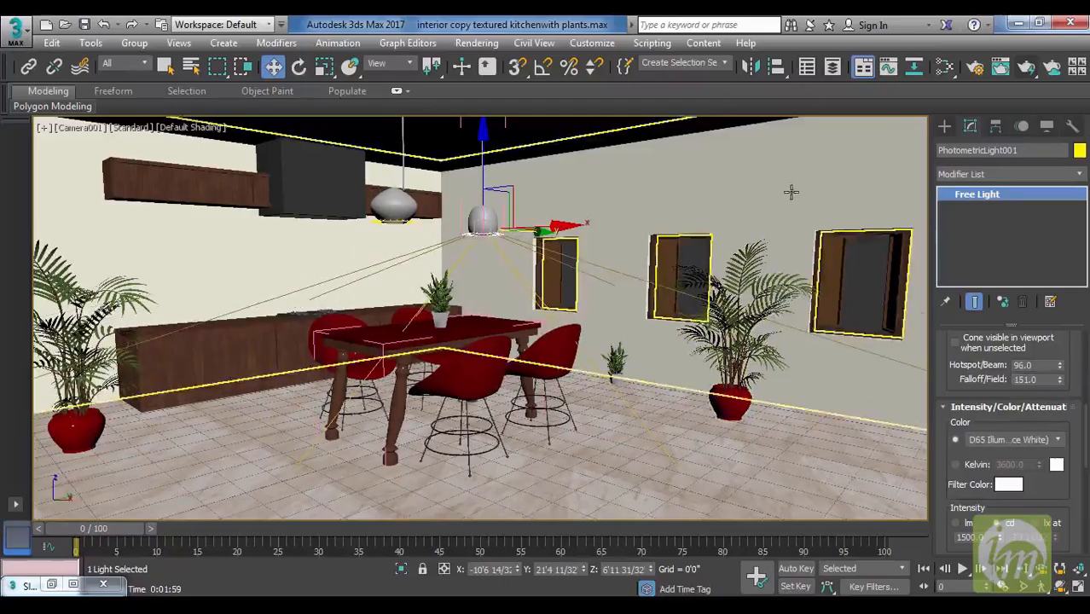
{"action": "left_click", "coordinate": [1028, 68]}
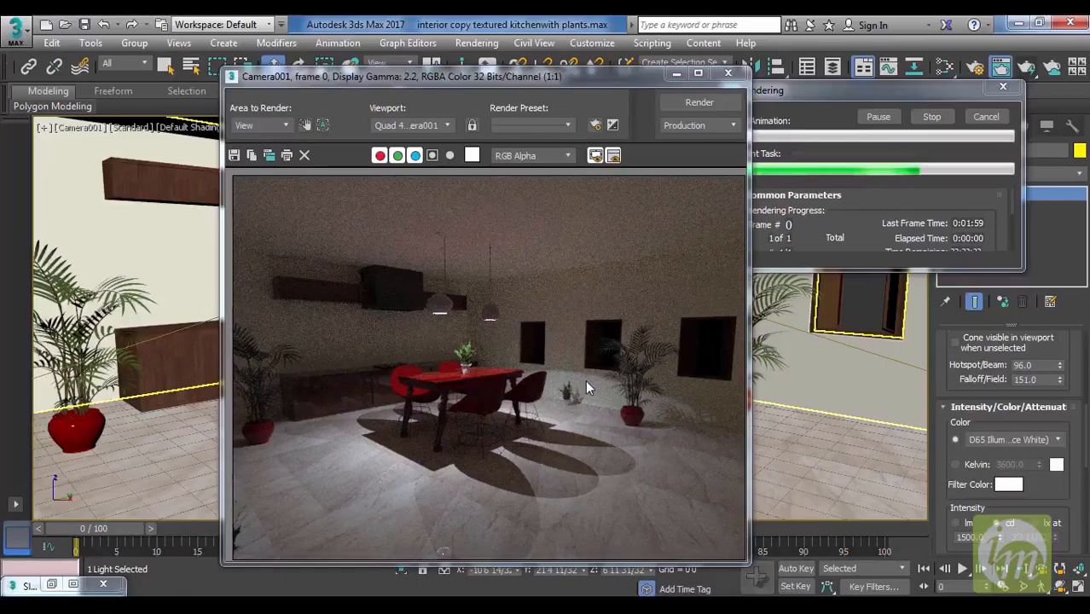
{"action": "left_click", "coordinate": [728, 74]}
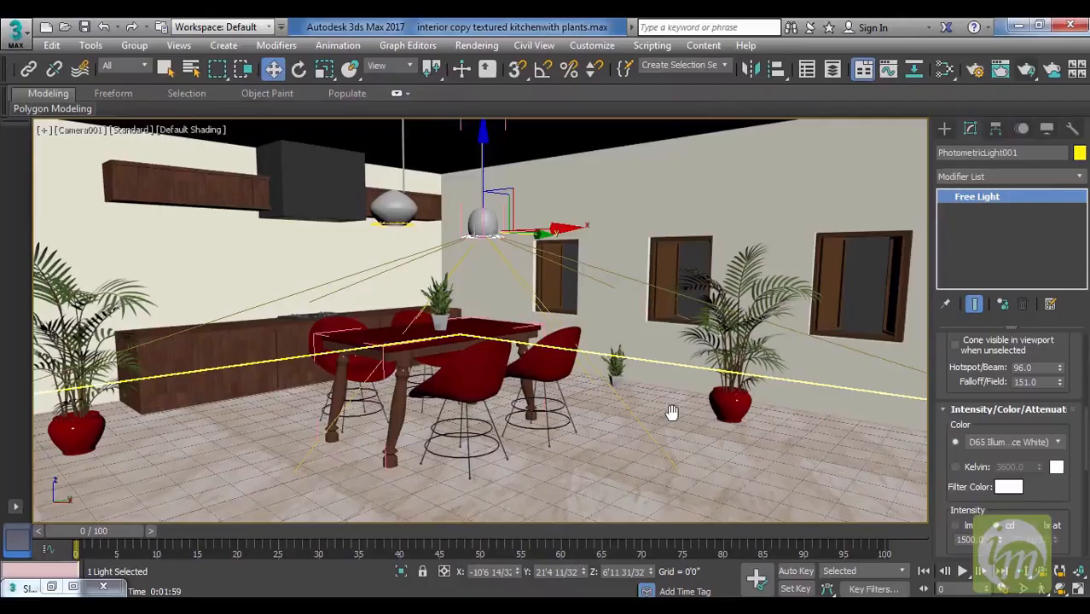
Create a Sun Positioner in the Top view just above the house plan, with a sun distance of about 48'10".
{"action": "key", "text": "p"}
{"action": "middle_click_drag", "start_coordinate": [734, 370], "coordinate": [653, 411], "text": "alt"}
{"action": "scroll", "coordinate": [796, 312], "scroll_direction": "down", "scroll_amount": 10}
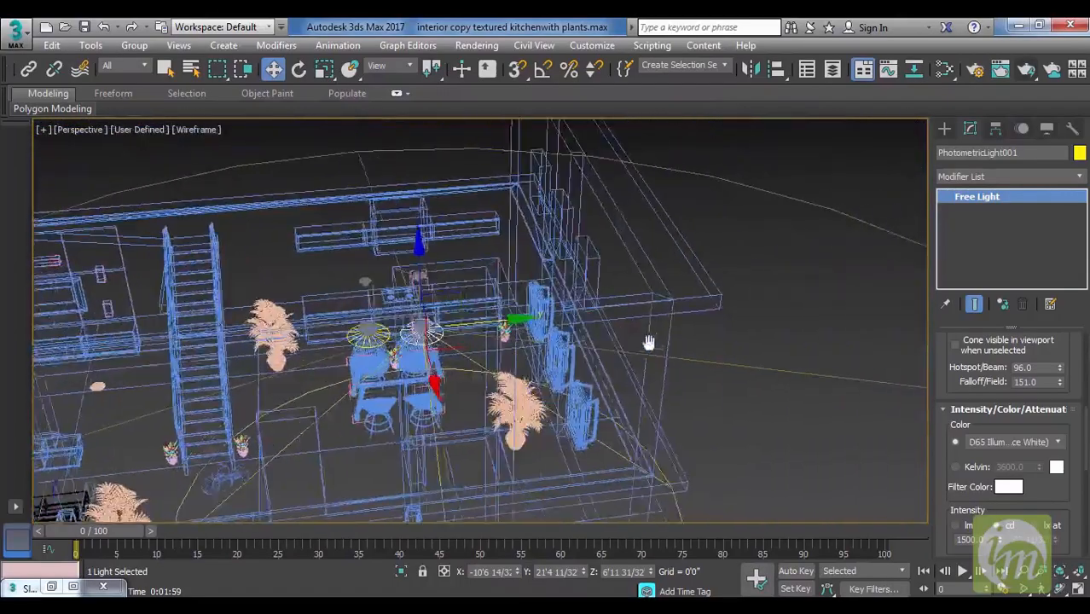
{"action": "left_click", "coordinate": [945, 130]}
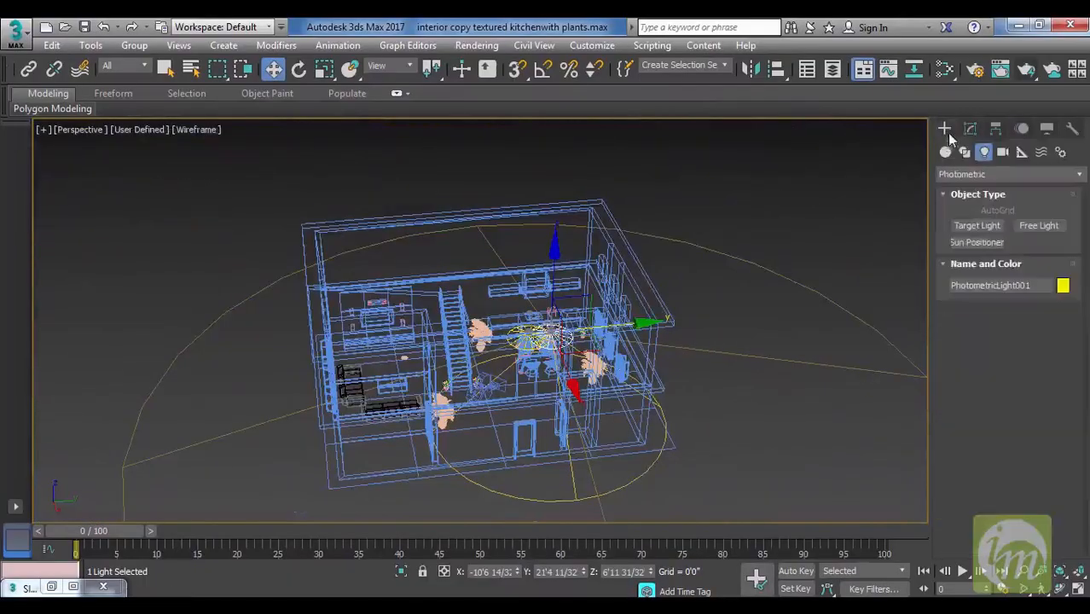
{"action": "left_click", "coordinate": [980, 243]}
{"action": "middle_click_drag", "start_coordinate": [739, 344], "coordinate": [625, 348]}
{"action": "key", "text": "t"}
{"action": "scroll", "coordinate": [623, 294], "scroll_direction": "down", "scroll_amount": 6}
{"action": "middle_click_drag", "start_coordinate": [682, 298], "coordinate": [637, 422]}
{"action": "left_click_drag", "start_coordinate": [571, 282], "coordinate": [587, 290]}
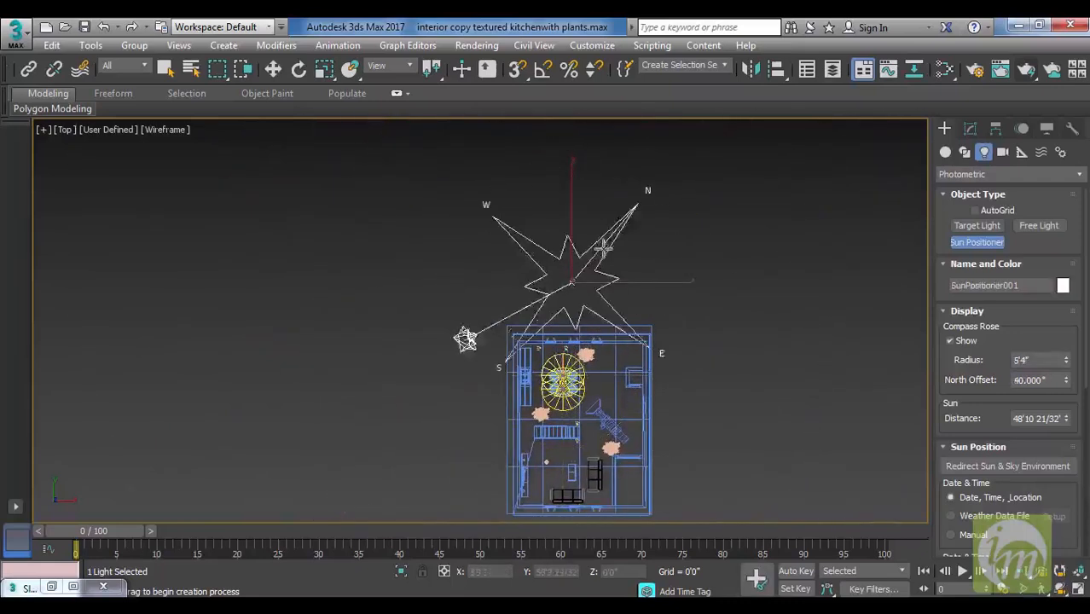
Finish placing the Sun Positioner with a north offset of about 170 degrees and a sun distance of about 42'8".
{"action": "left_click", "coordinate": [582, 328]}
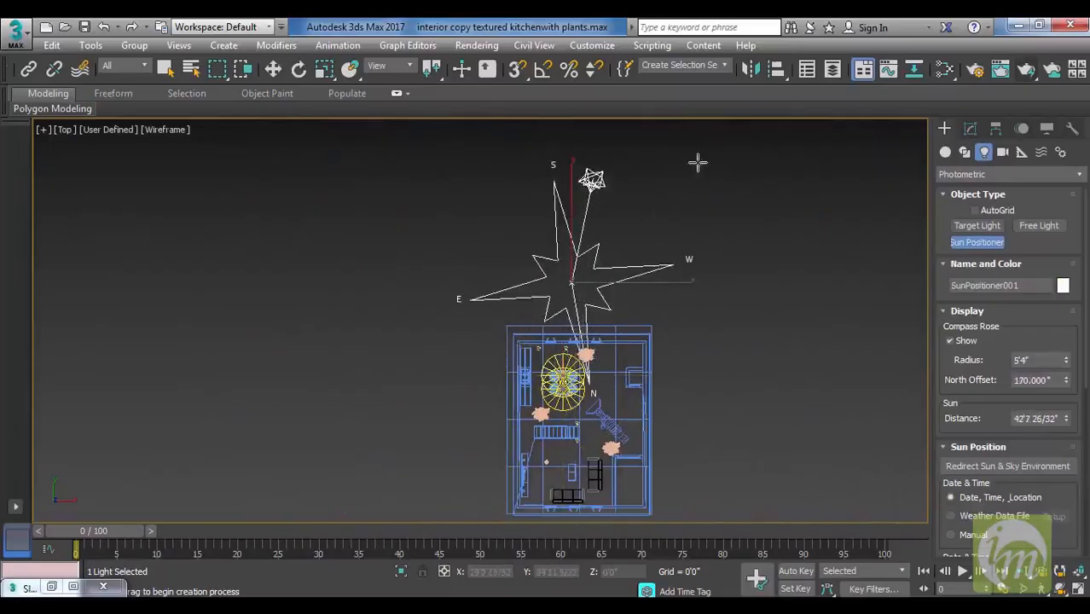
{"action": "key", "text": "w"}
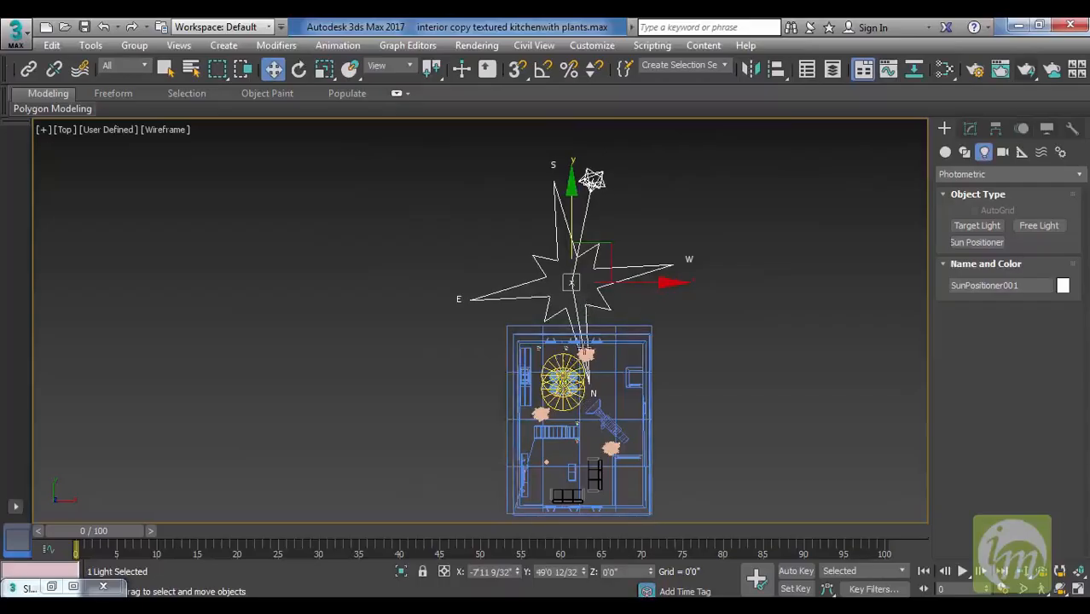
{"action": "scroll", "coordinate": [563, 391], "scroll_direction": "up", "scroll_amount": 5}
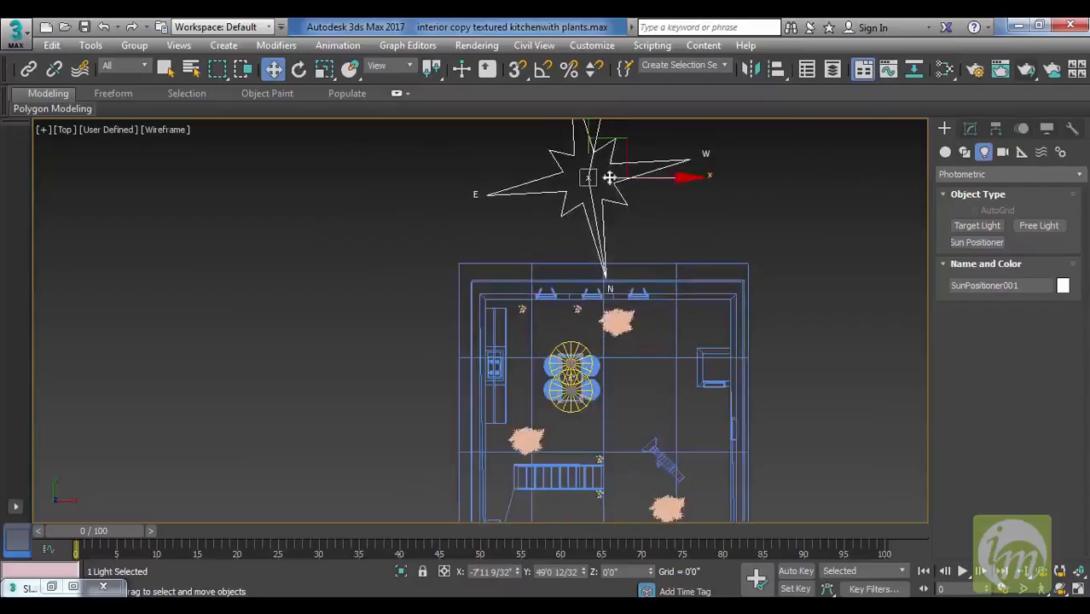
{"action": "middle_click_drag", "start_coordinate": [630, 355], "coordinate": [645, 288]}
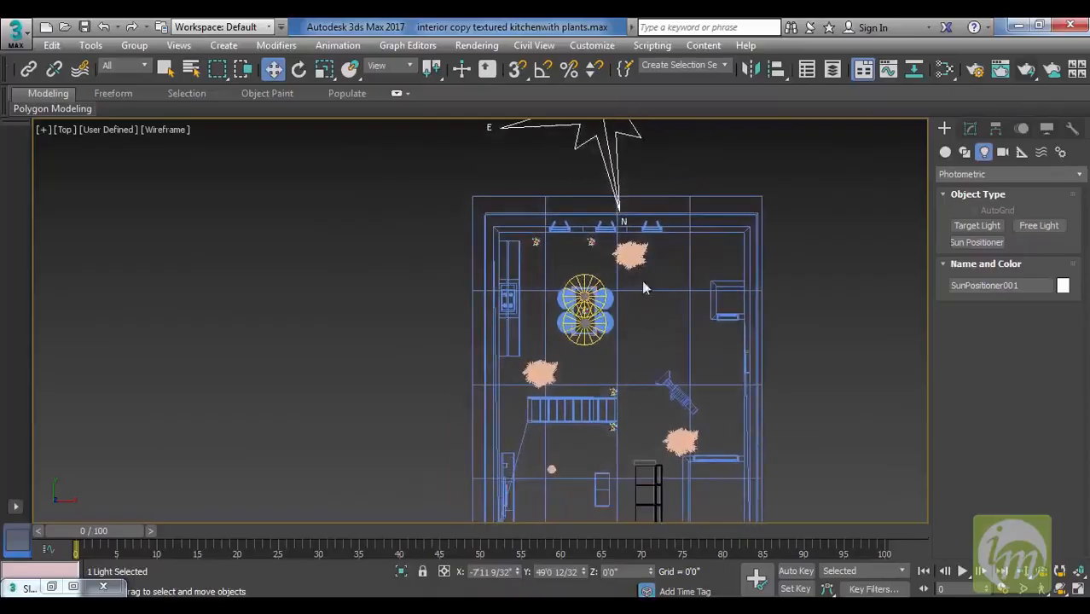
Reframe the Camera001 view slightly, render it with the Sun Positioner in the scene, and close the image.
{"action": "key", "text": "c"}
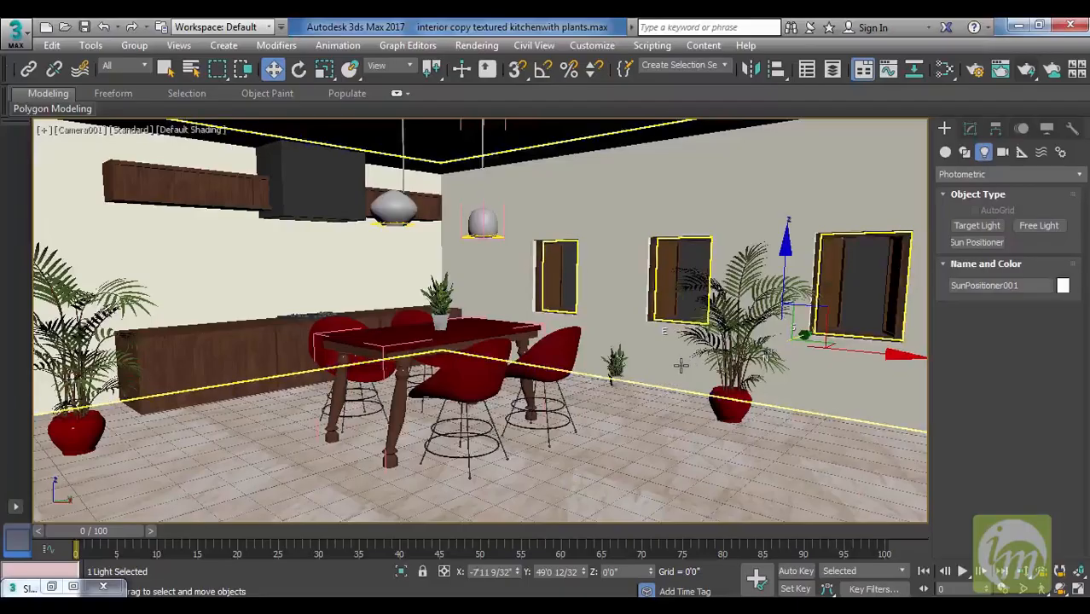
{"action": "left_click", "coordinate": [1060, 588]}
{"action": "left_click_drag", "start_coordinate": [500, 362], "coordinate": [521, 352]}
{"action": "right_click", "coordinate": [521, 351]}
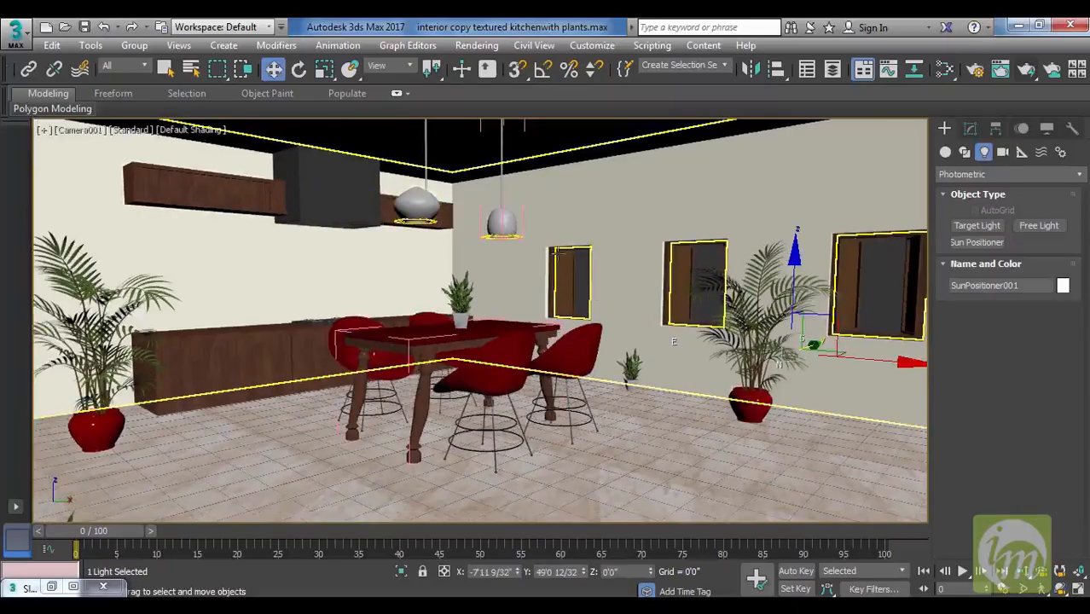
{"action": "left_click", "coordinate": [1027, 74]}
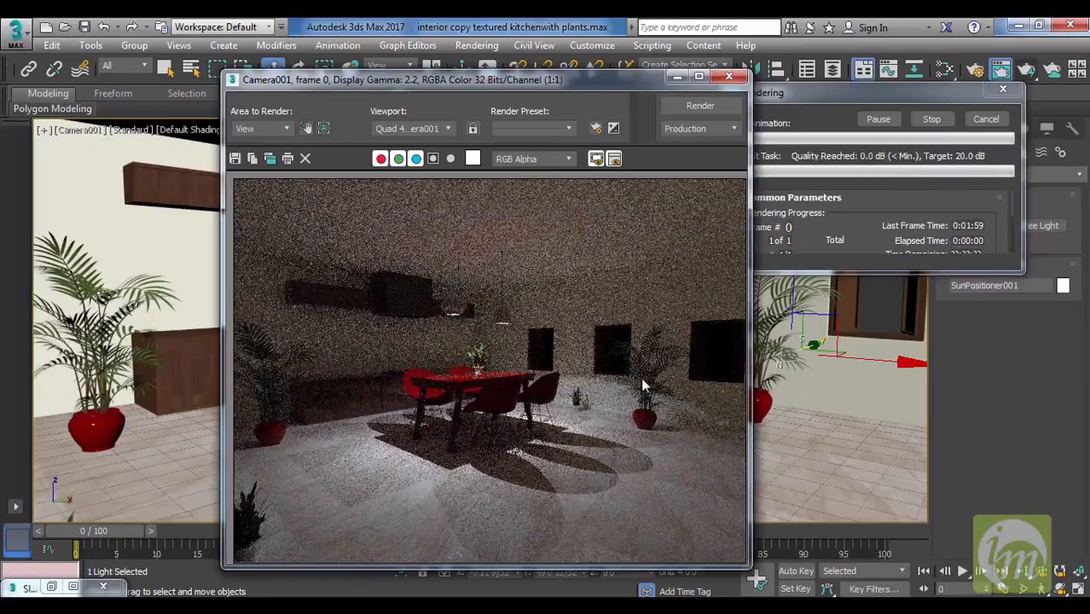
{"action": "left_click", "coordinate": [729, 75]}
Enable the Physical Sun & Sky environment map, start a render of the Camera001 view, and close the image partway.
{"action": "left_click", "coordinate": [477, 45]}
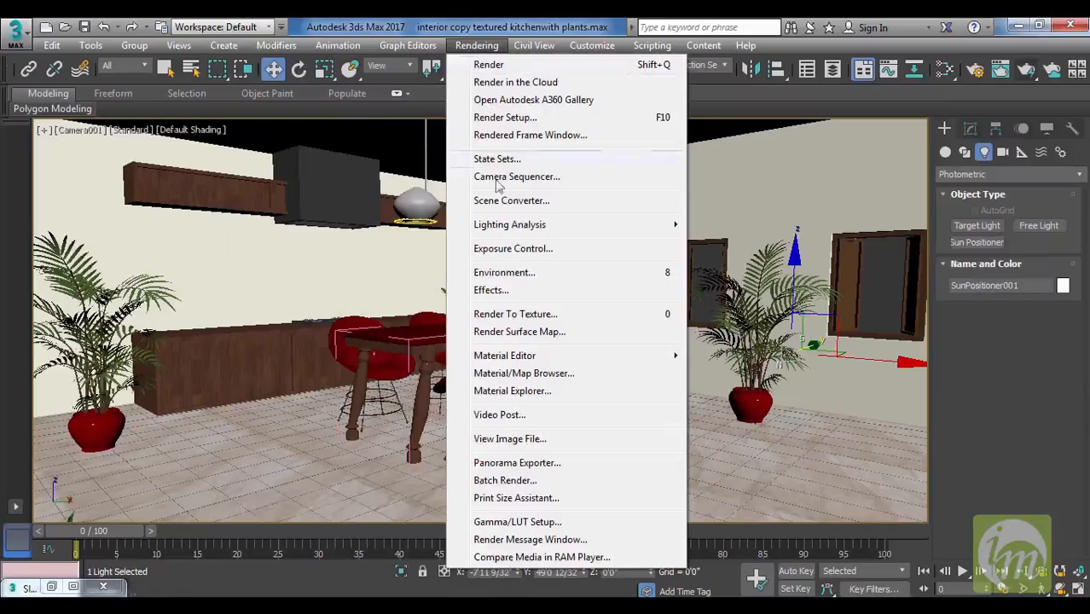
{"action": "left_click", "coordinate": [520, 248]}
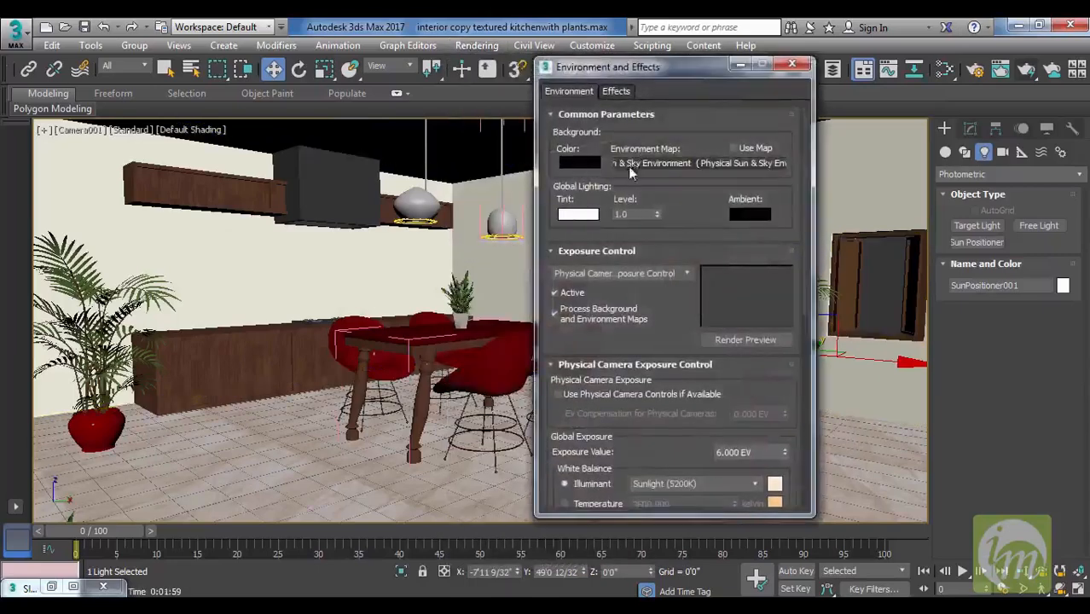
{"action": "left_click", "coordinate": [733, 148]}
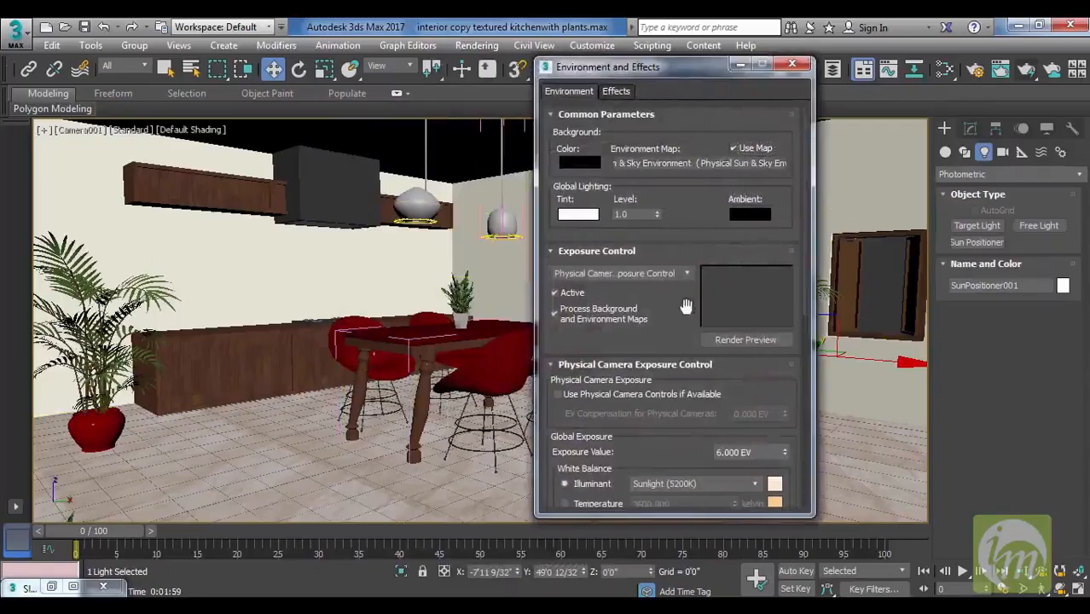
{"action": "left_click_drag", "start_coordinate": [687, 308], "coordinate": [721, 66]}
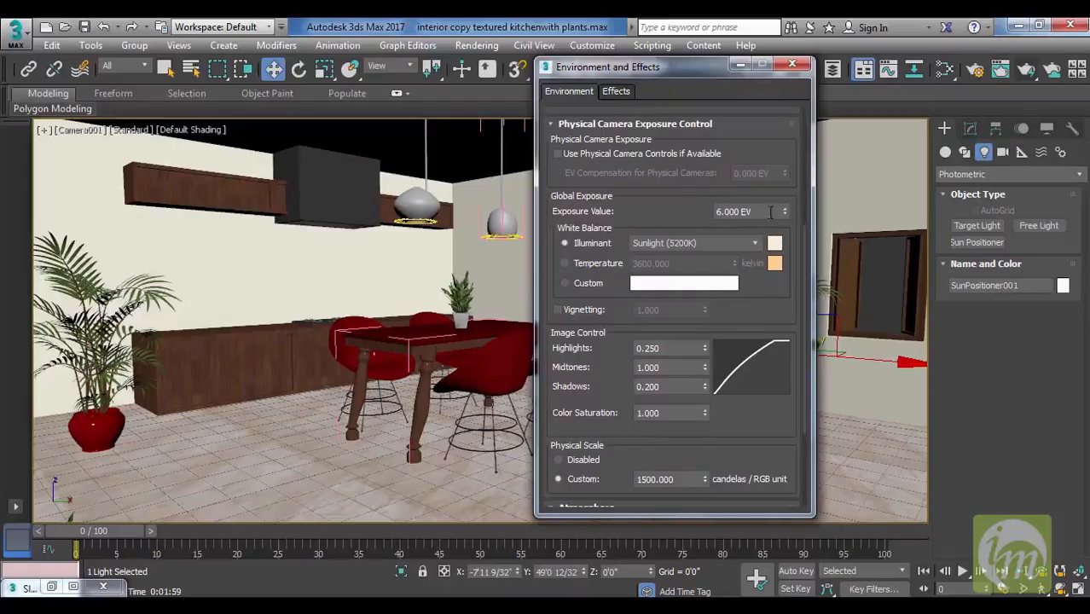
{"action": "left_click", "coordinate": [789, 67]}
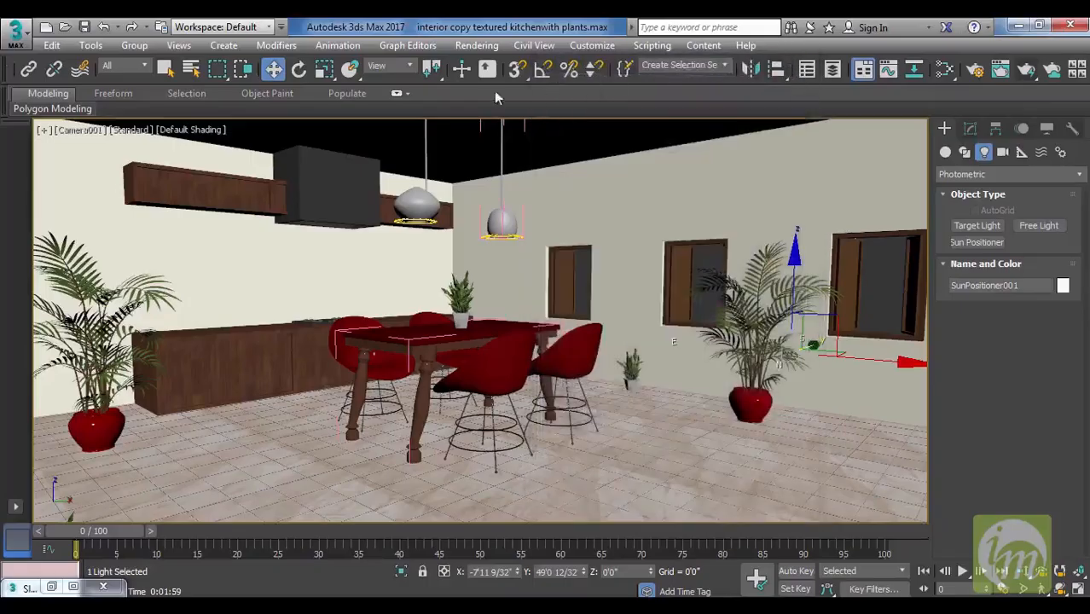
{"action": "left_click", "coordinate": [1025, 71]}
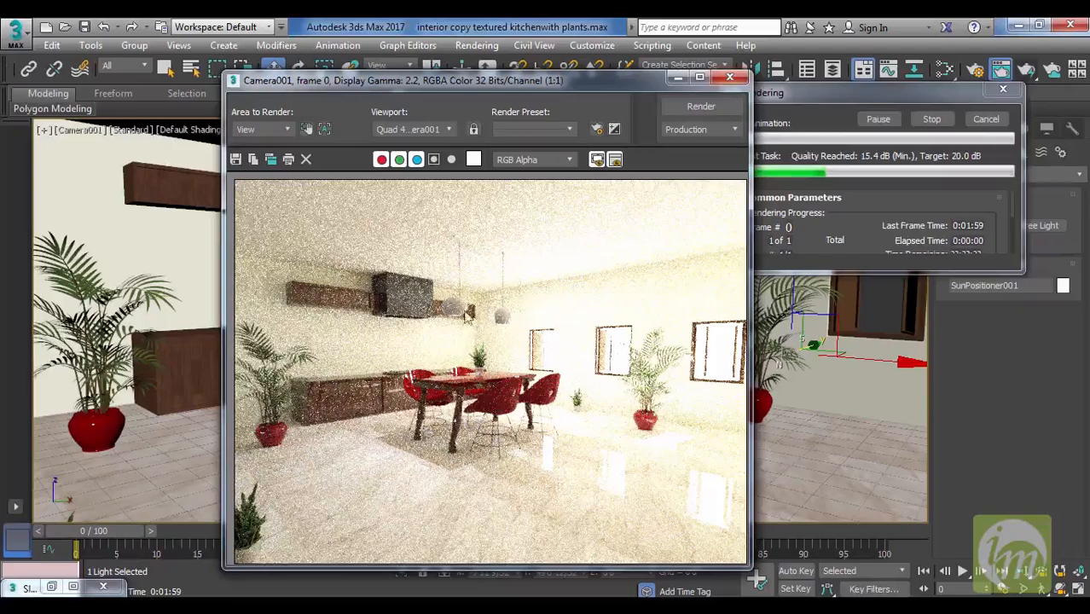
{"action": "left_click", "coordinate": [730, 78]}
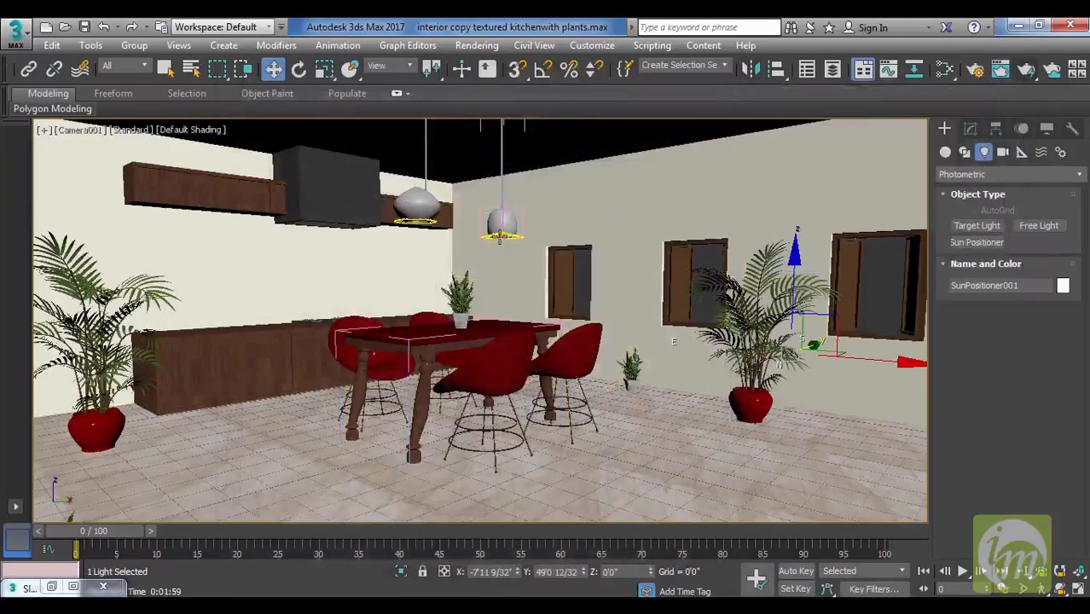
Set the intensity of the free light under the nearer pendant lamp to 10000 cd.
{"action": "left_click", "coordinate": [501, 237]}
{"action": "left_click", "coordinate": [966, 130]}
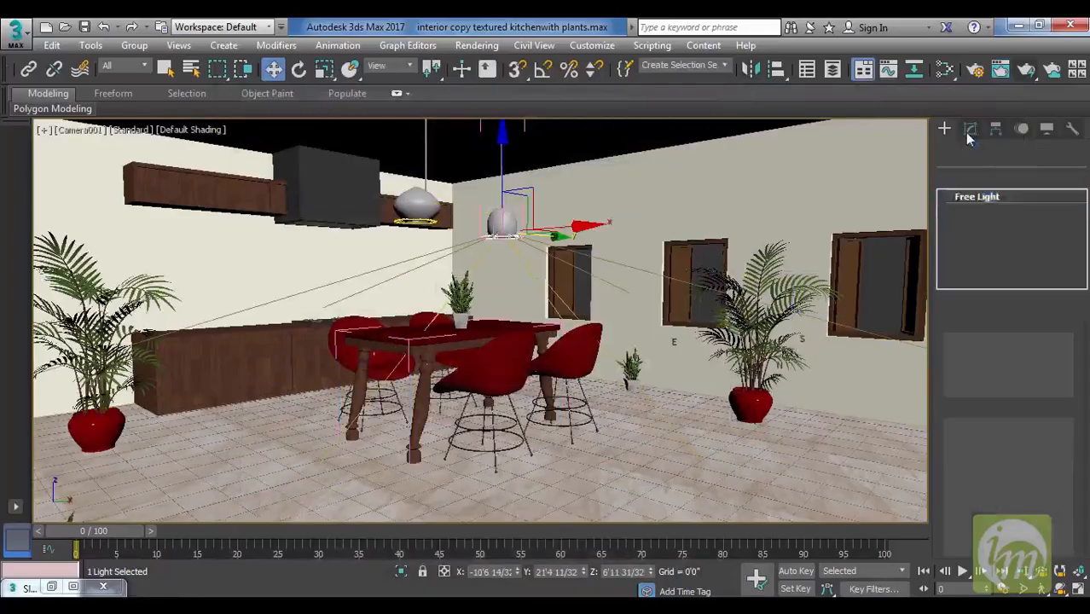
{"action": "scroll", "coordinate": [1017, 423], "scroll_direction": "down", "scroll_amount": 3}
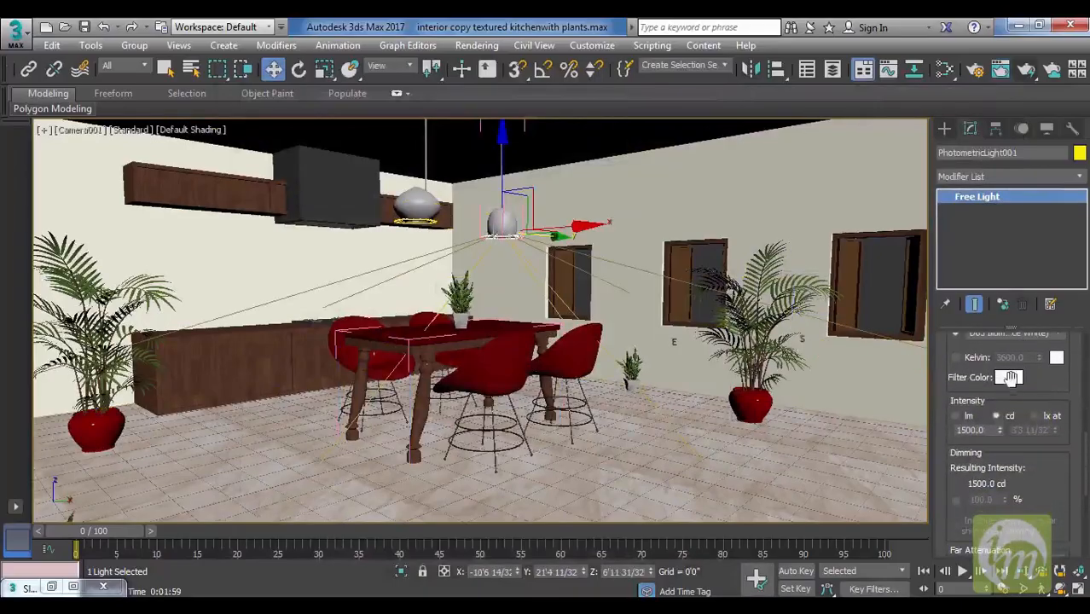
{"action": "double_click", "coordinate": [971, 429]}
{"action": "type", "text": "10000"}
{"action": "key", "text": "Return"}
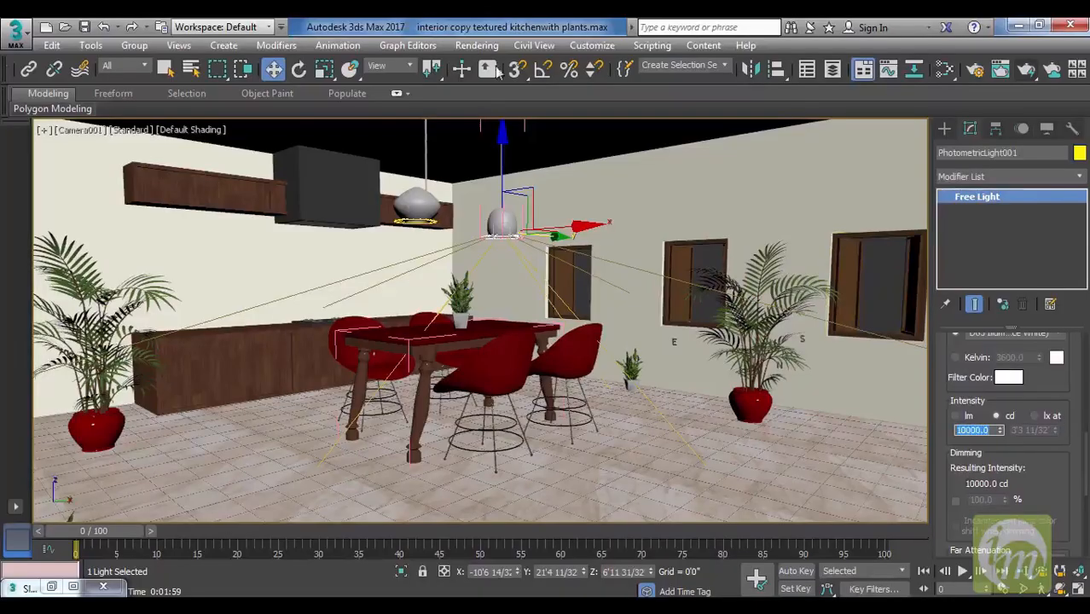
Raise the global exposure value in the physical camera exposure control, then render the Camera001 view and close the image.
{"action": "left_click", "coordinate": [476, 46]}
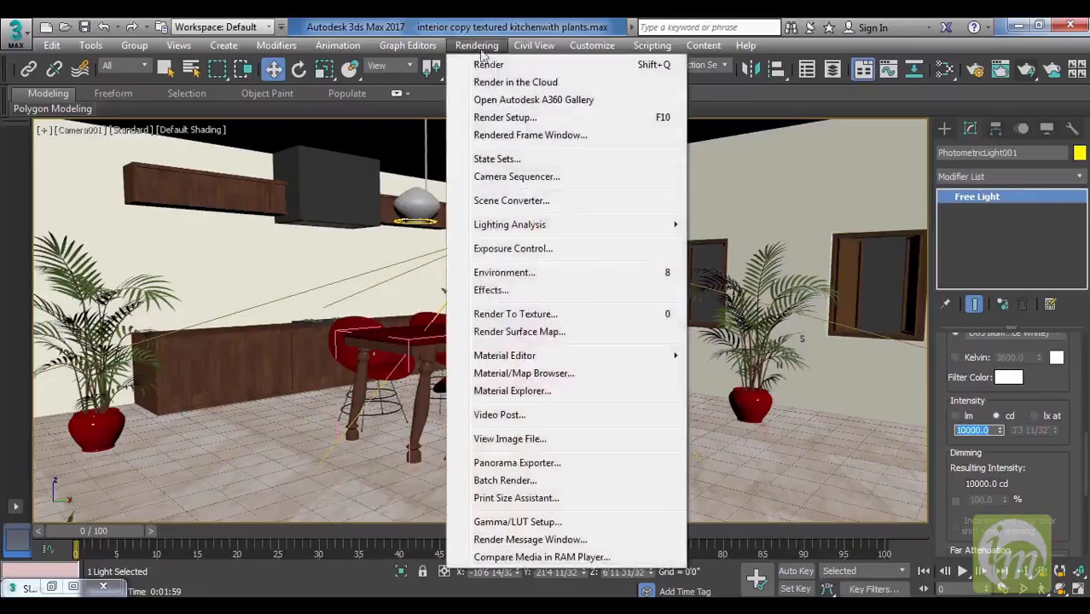
{"action": "left_click", "coordinate": [555, 249]}
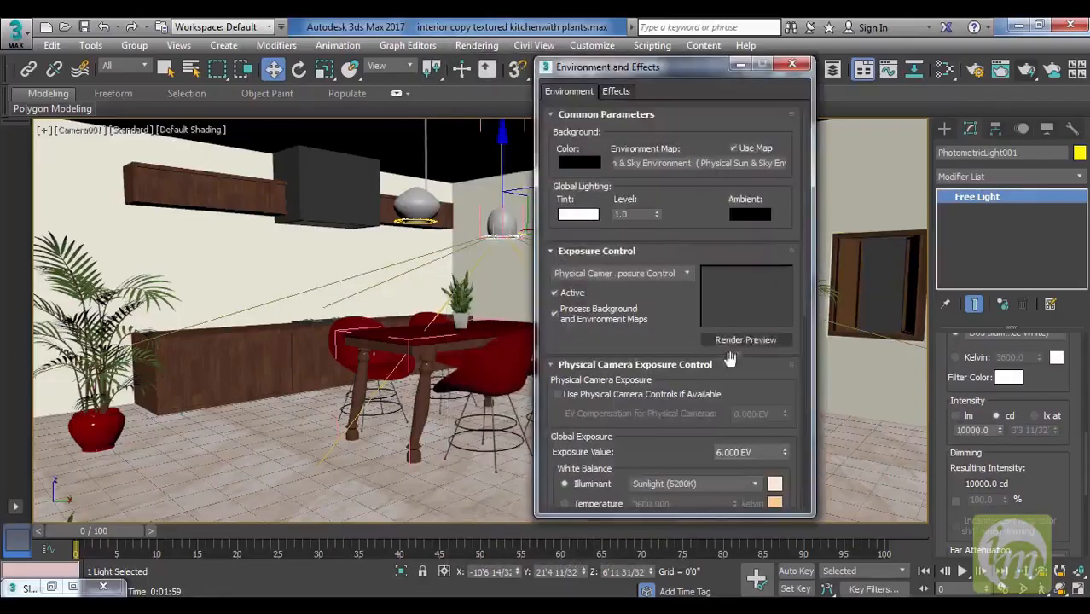
{"action": "double_click", "coordinate": [749, 452]}
{"action": "type", "text": "12 EV"}
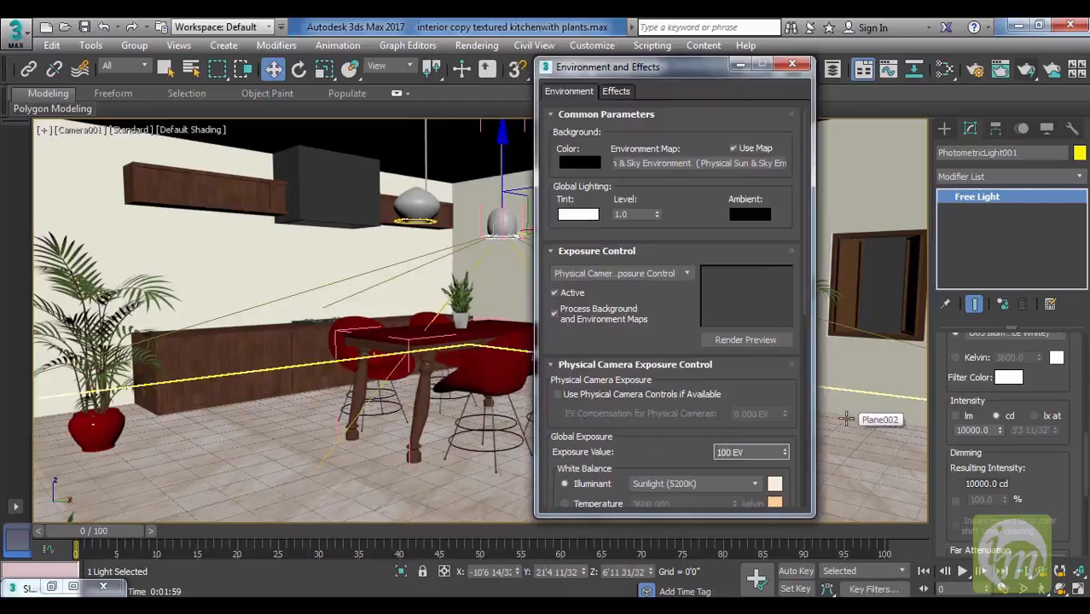
{"action": "key", "text": "Return"}
{"action": "left_click", "coordinate": [792, 65]}
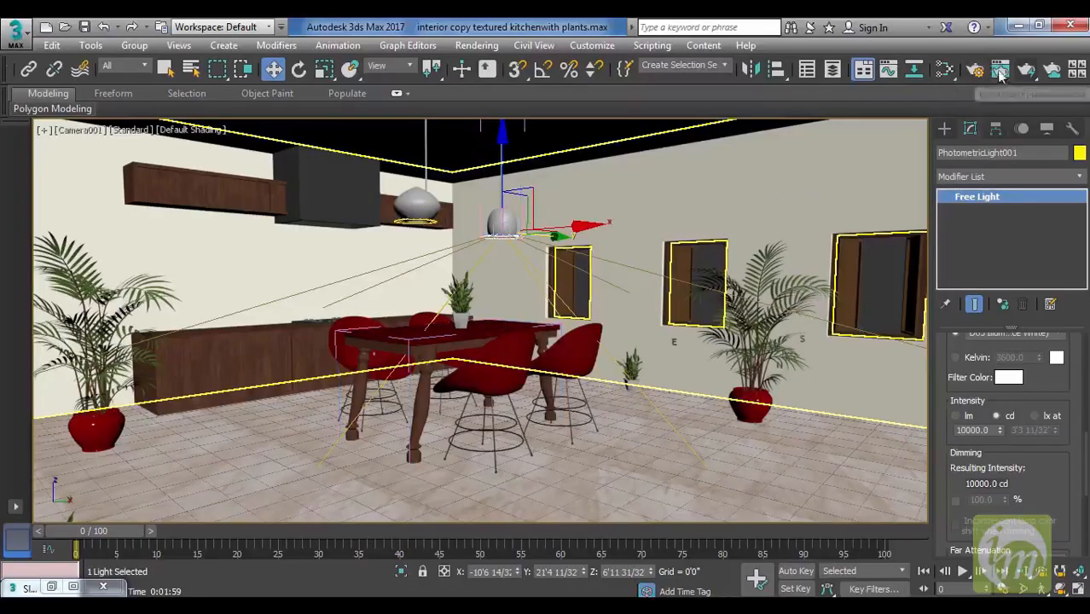
{"action": "left_click", "coordinate": [1027, 74]}
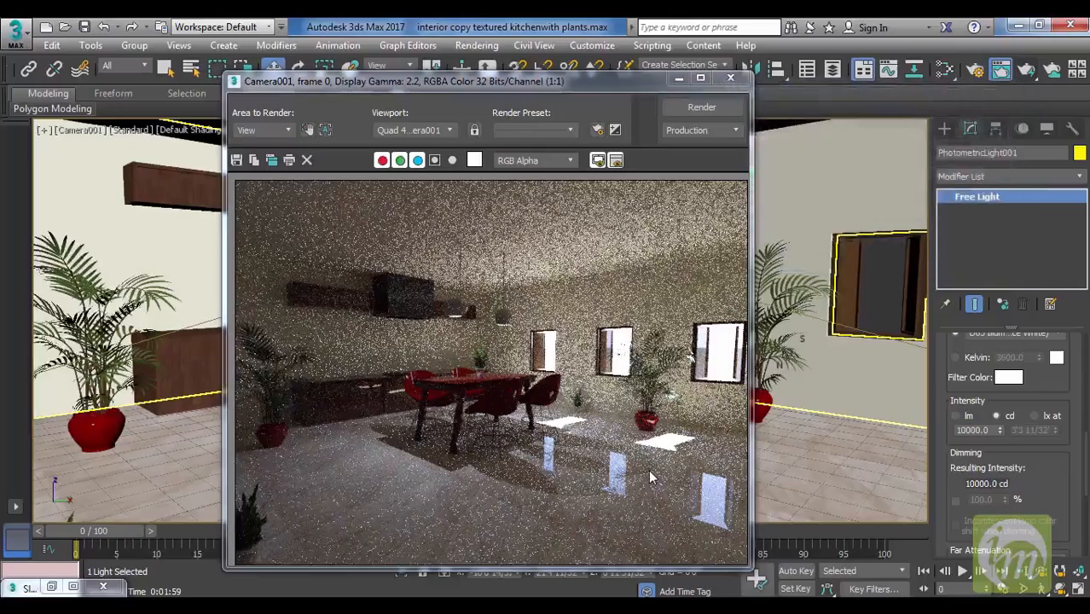
{"action": "left_click", "coordinate": [737, 79]}
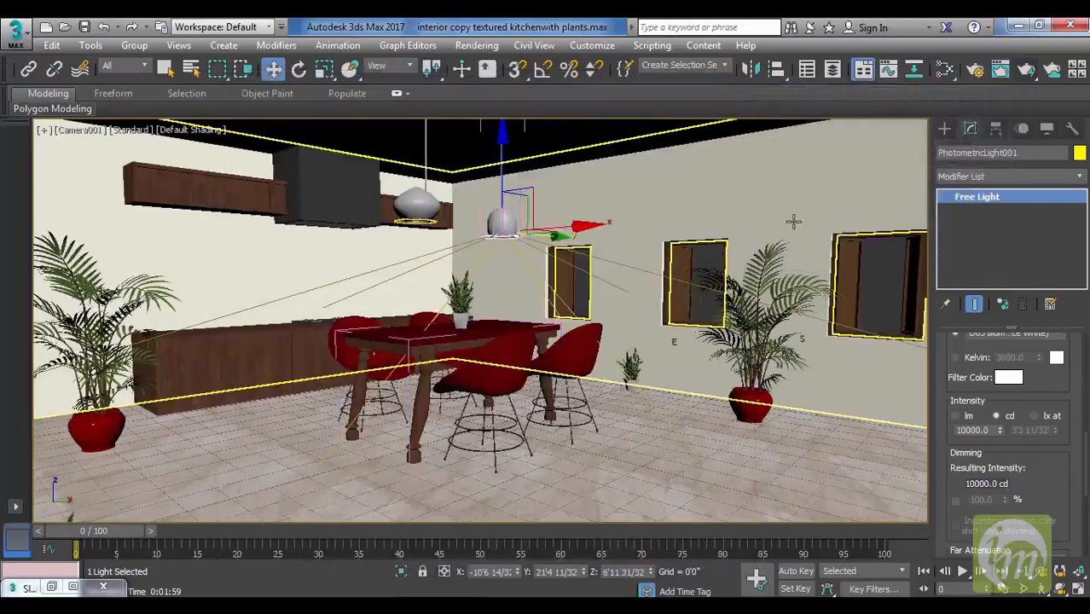
Set the ART Renderer quality to High with a 33.0 dB target, render the Camera001 view, and close the render windows.
{"action": "left_click", "coordinate": [975, 71]}
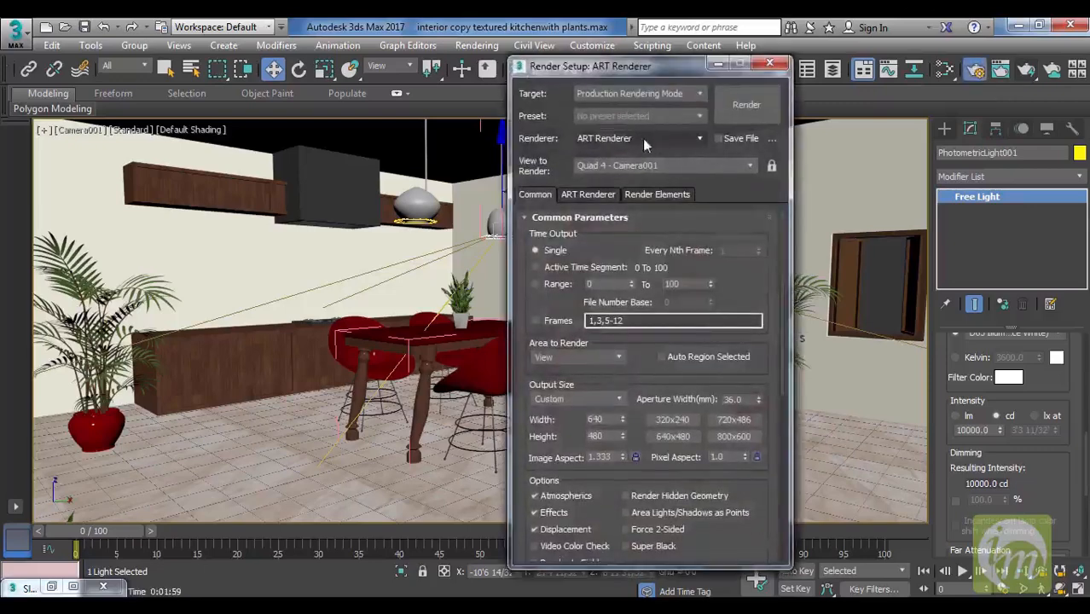
{"action": "left_click", "coordinate": [600, 194]}
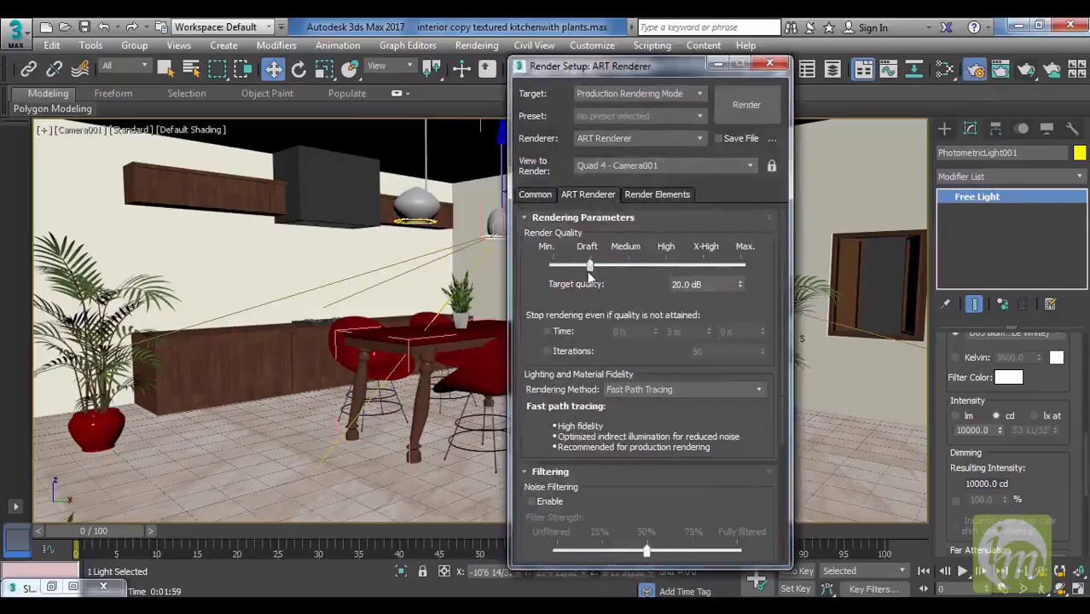
{"action": "left_click_drag", "start_coordinate": [598, 271], "coordinate": [665, 271]}
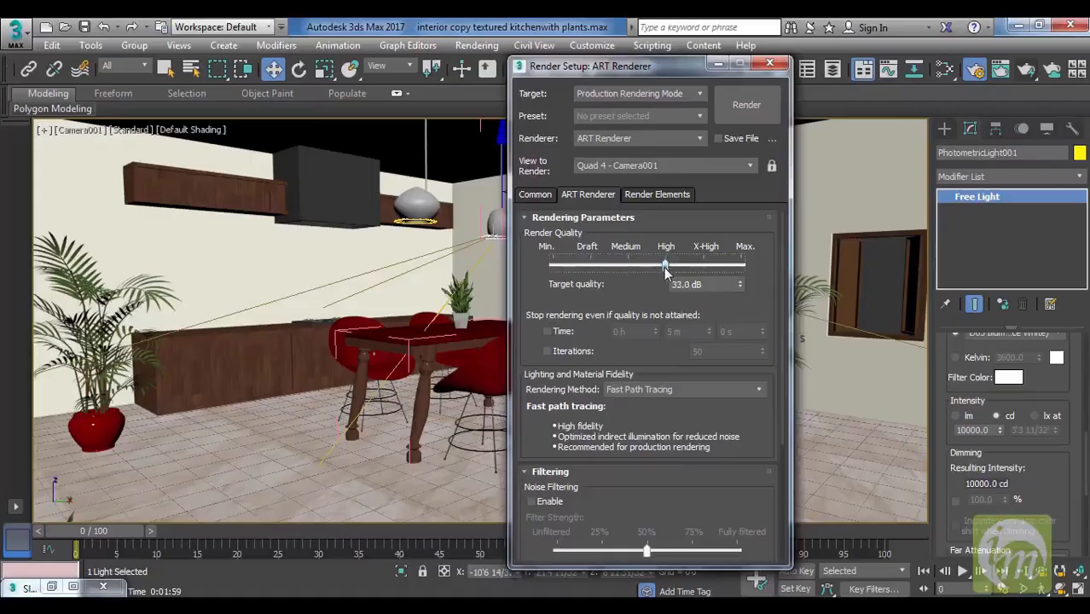
{"action": "left_click", "coordinate": [748, 105]}
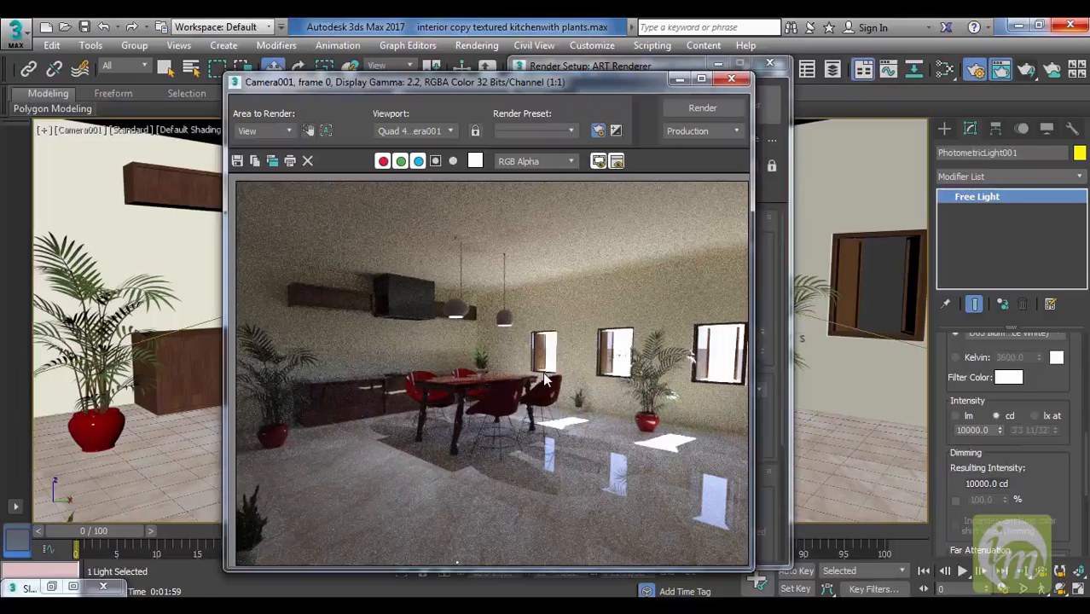
{"action": "left_click", "coordinate": [731, 79]}
{"action": "left_click", "coordinate": [772, 65]}
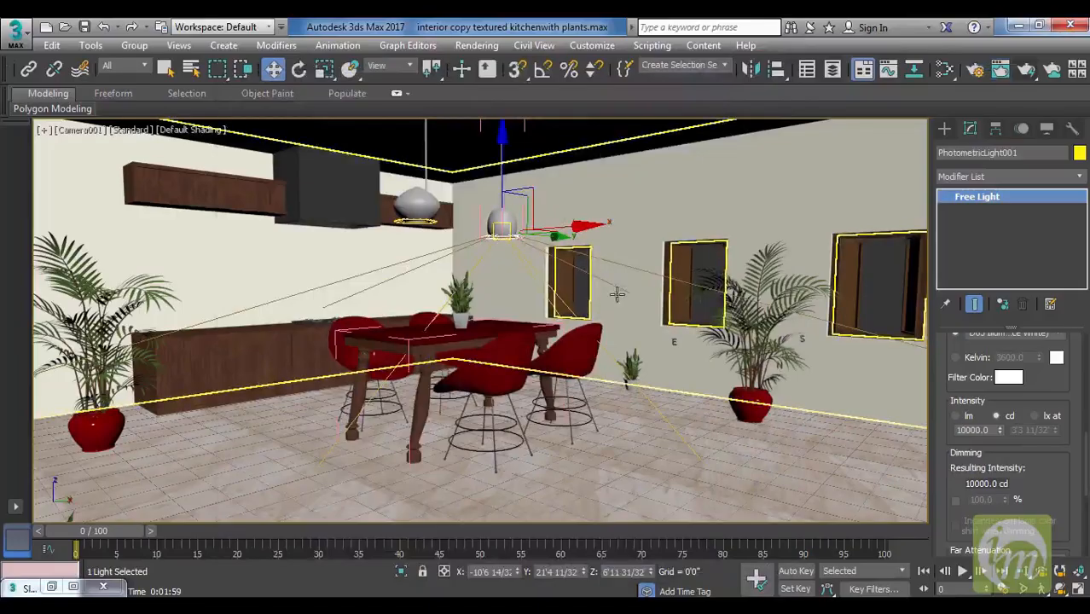
Examine the pendant light's parameters and available shadow types, then review the ART Renderer quality settings.
{"action": "scroll", "coordinate": [1046, 384], "scroll_direction": "up", "scroll_amount": 5}
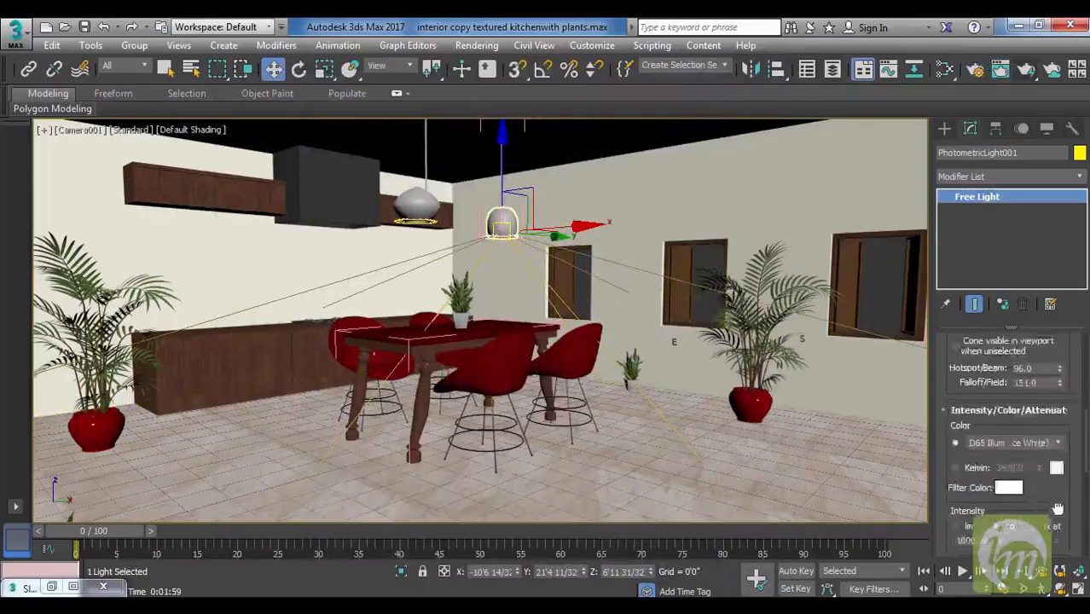
{"action": "scroll", "coordinate": [1085, 420], "scroll_direction": "up", "scroll_amount": 5}
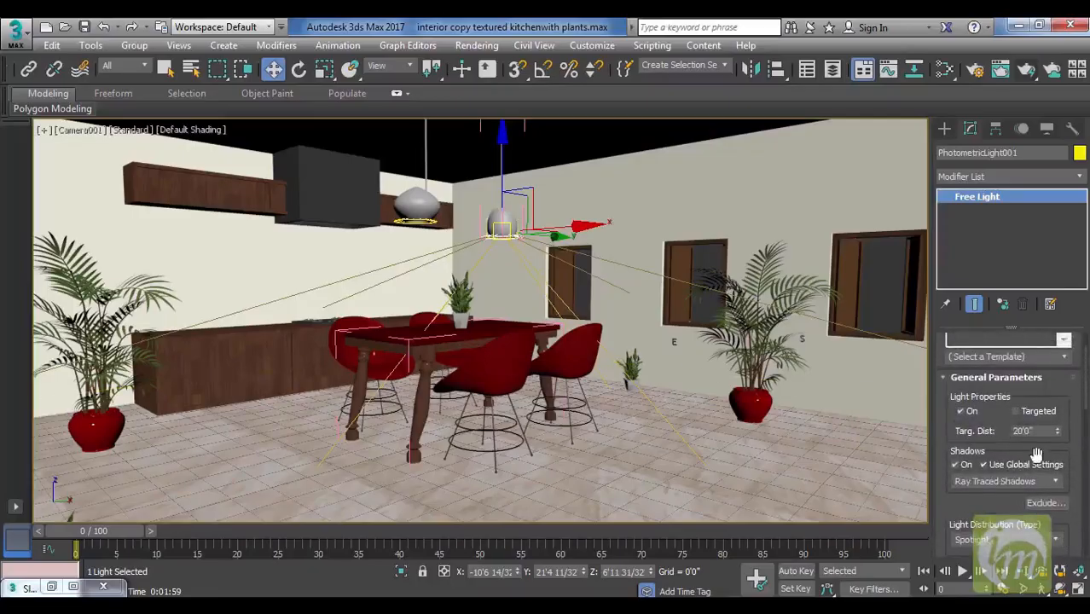
{"action": "scroll", "coordinate": [938, 406], "scroll_direction": "up", "scroll_amount": 2}
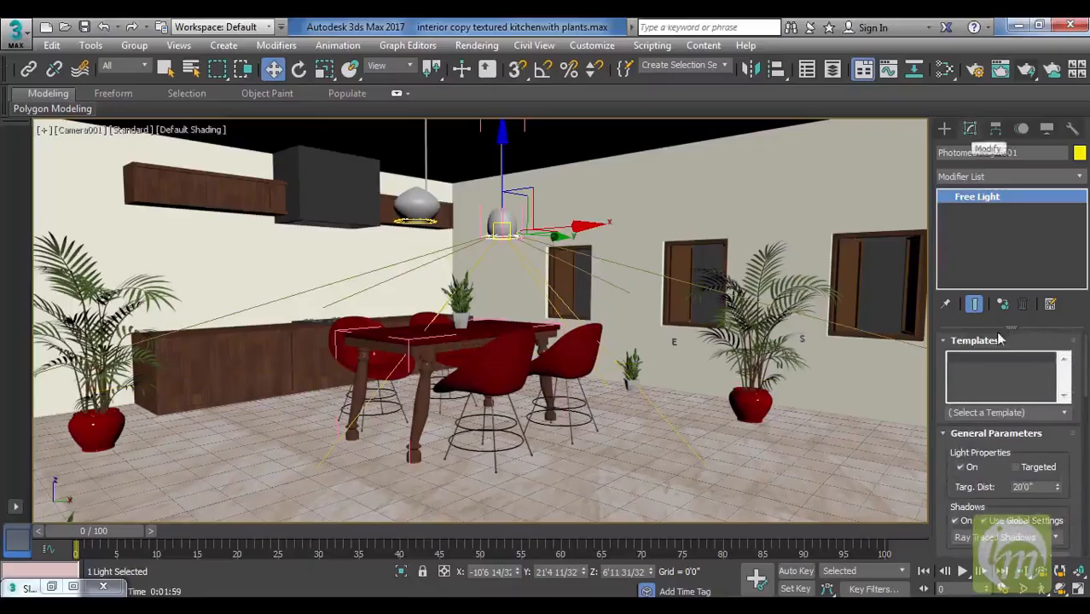
{"action": "left_click_drag", "start_coordinate": [948, 455], "coordinate": [960, 373]}
{"action": "scroll", "coordinate": [959, 373], "scroll_direction": "down", "scroll_amount": 2}
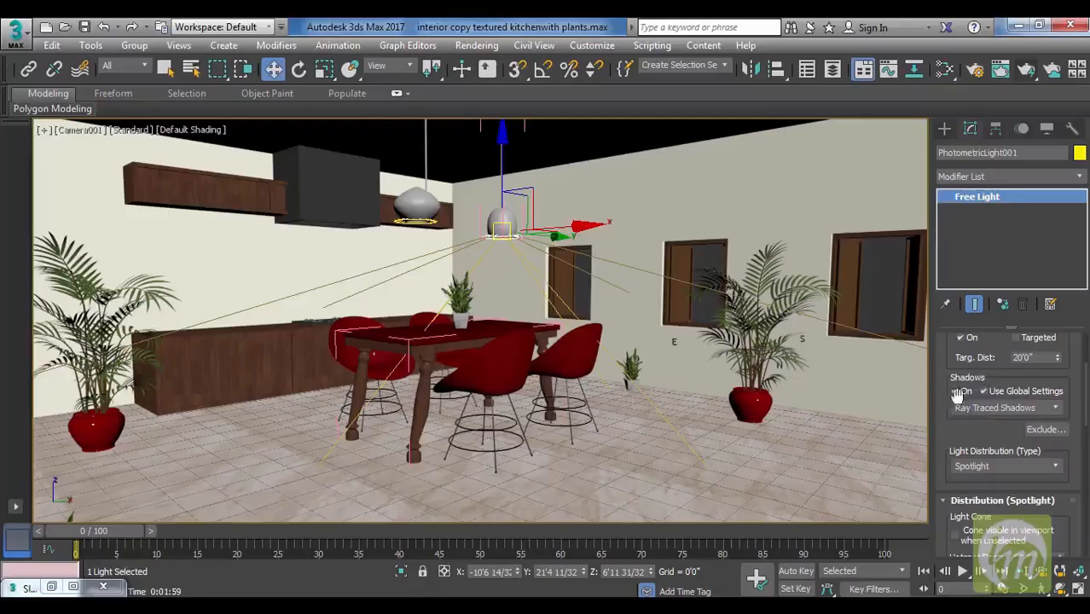
{"action": "left_click", "coordinate": [969, 409]}
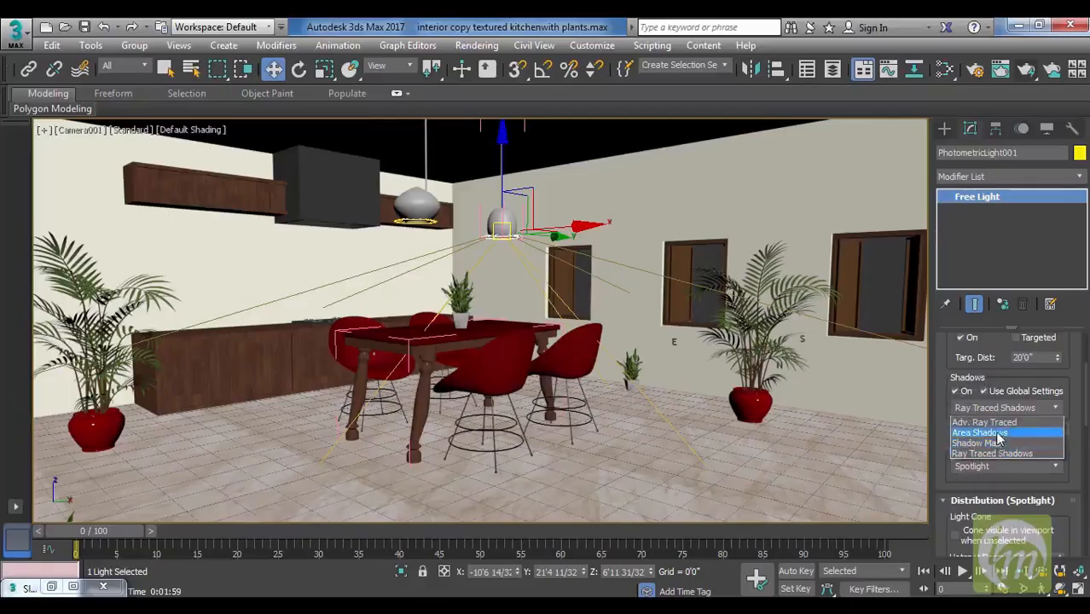
{"action": "left_click", "coordinate": [1073, 452]}
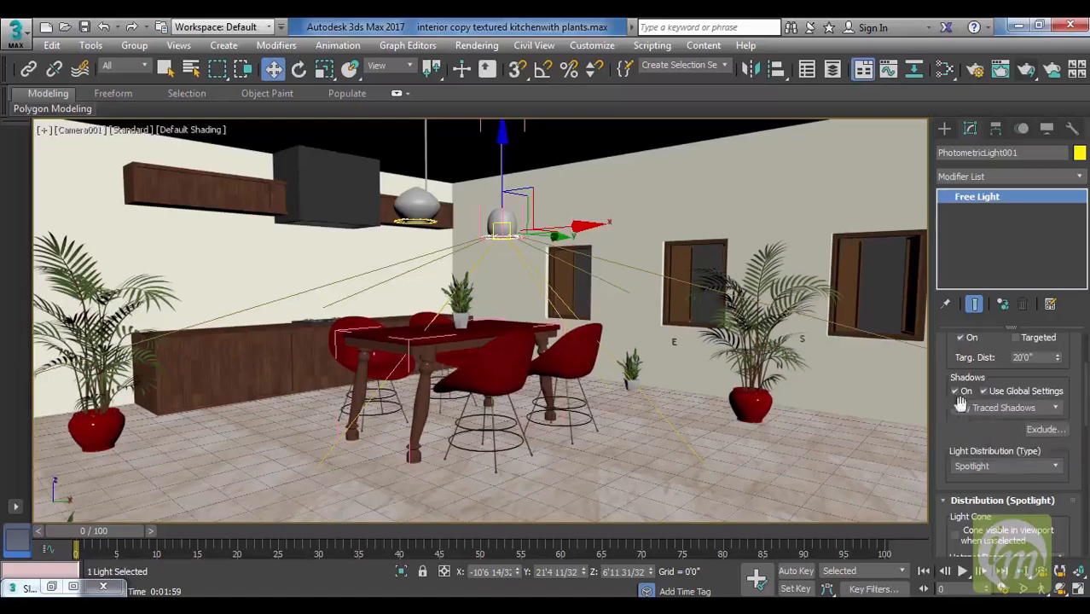
{"action": "left_click", "coordinate": [975, 70]}
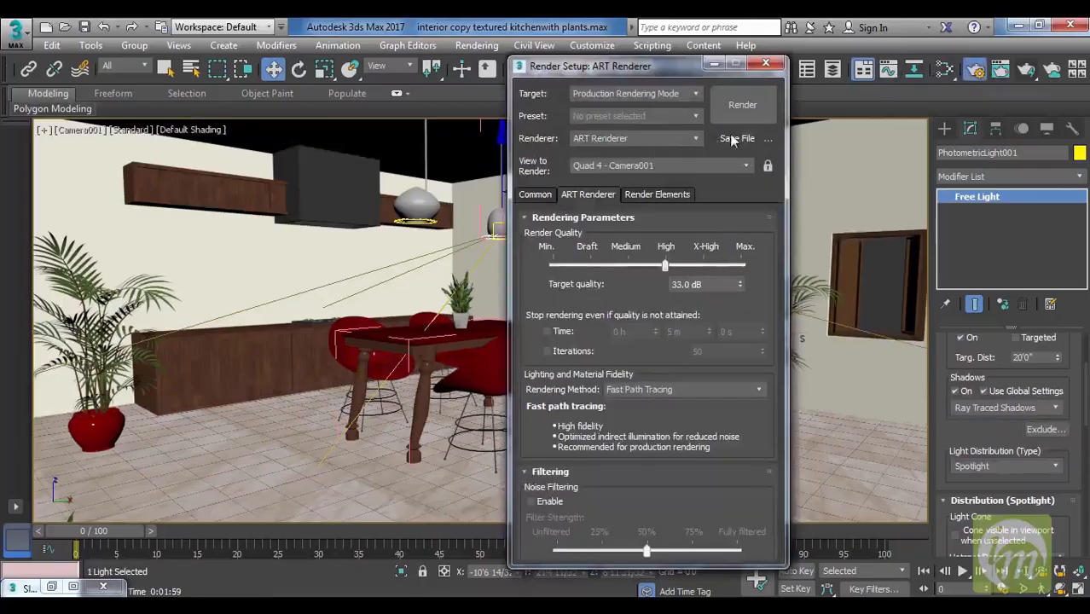
Close the render setup and review the pendant light's general parameters and shadow settings.
{"action": "left_click", "coordinate": [772, 68]}
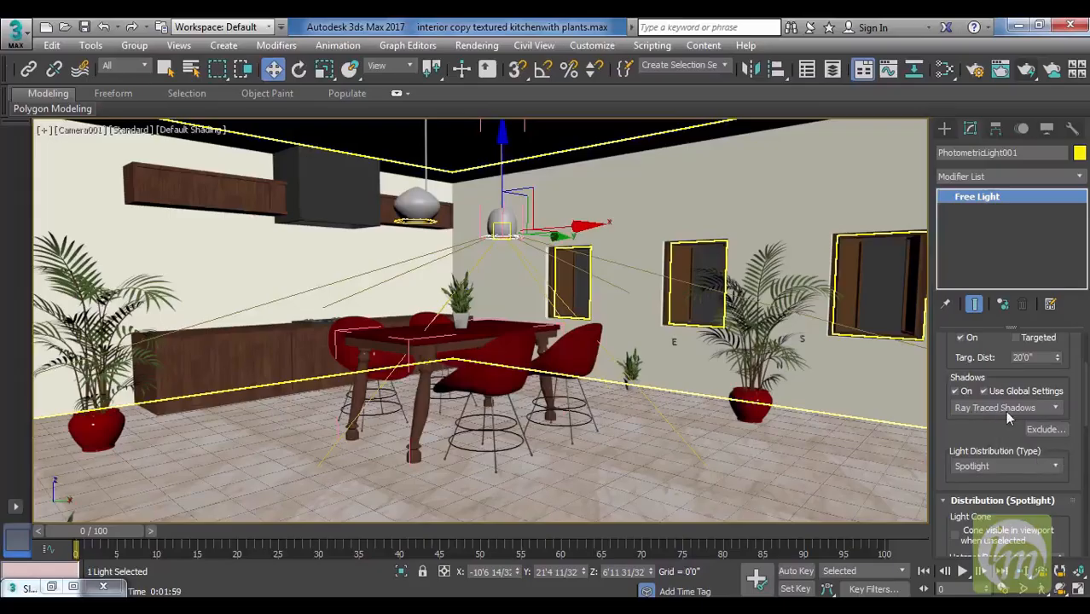
{"action": "left_click_drag", "start_coordinate": [988, 433], "coordinate": [985, 503]}
{"action": "left_click_drag", "start_coordinate": [942, 404], "coordinate": [944, 424]}
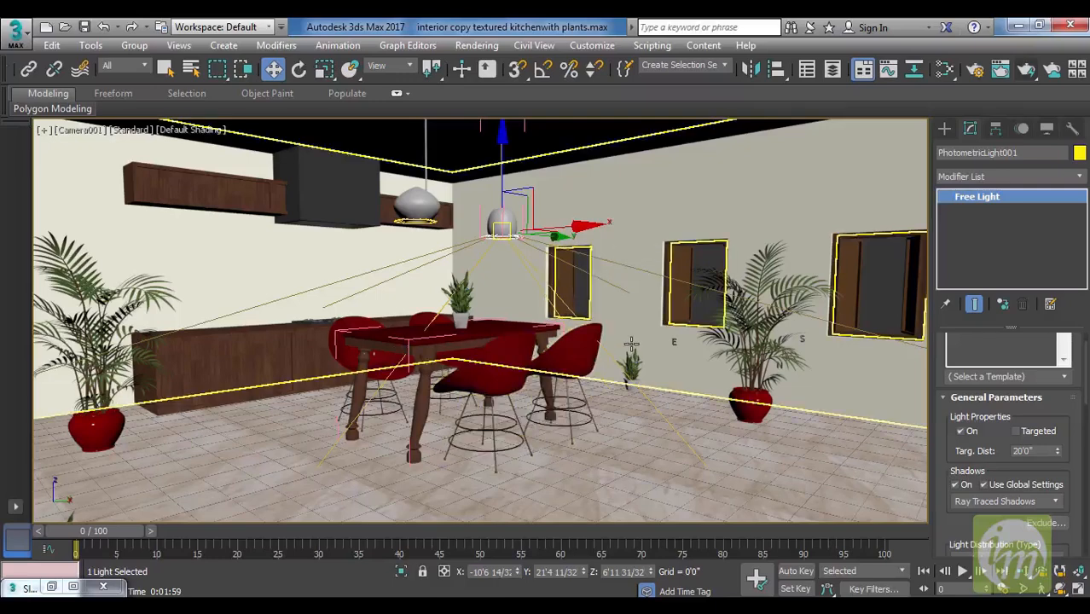
Switch to the Top view and examine the whole floor plan with the pendant lights, camera and sun compass.
{"action": "key", "text": "t"}
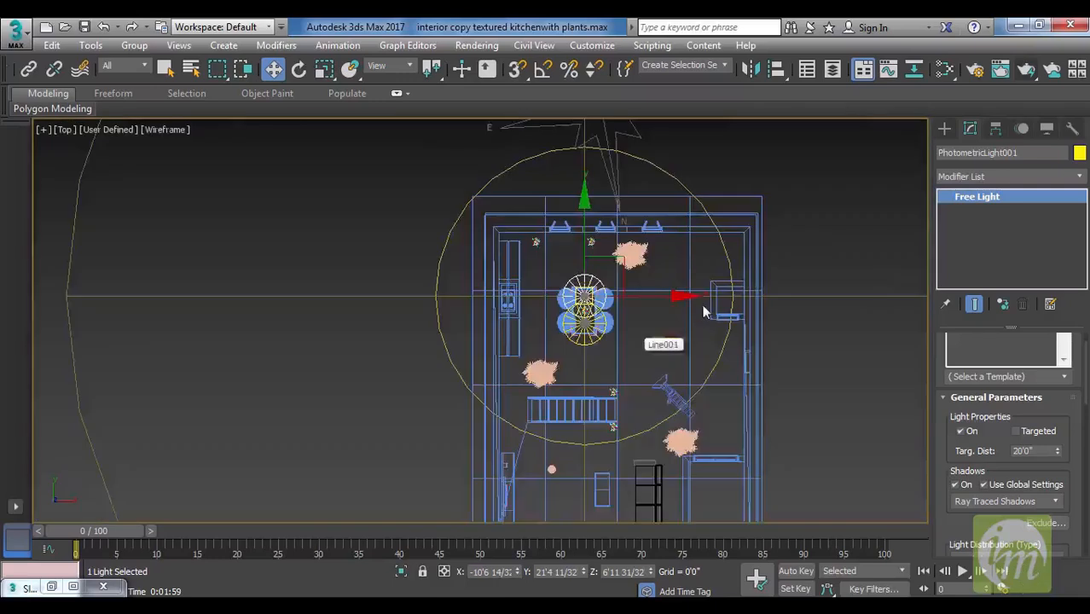
{"action": "scroll", "coordinate": [645, 219], "scroll_direction": "up", "scroll_amount": 2}
{"action": "scroll", "coordinate": [643, 213], "scroll_direction": "down", "scroll_amount": 3}
{"action": "middle_click_drag", "start_coordinate": [603, 197], "coordinate": [586, 249]}
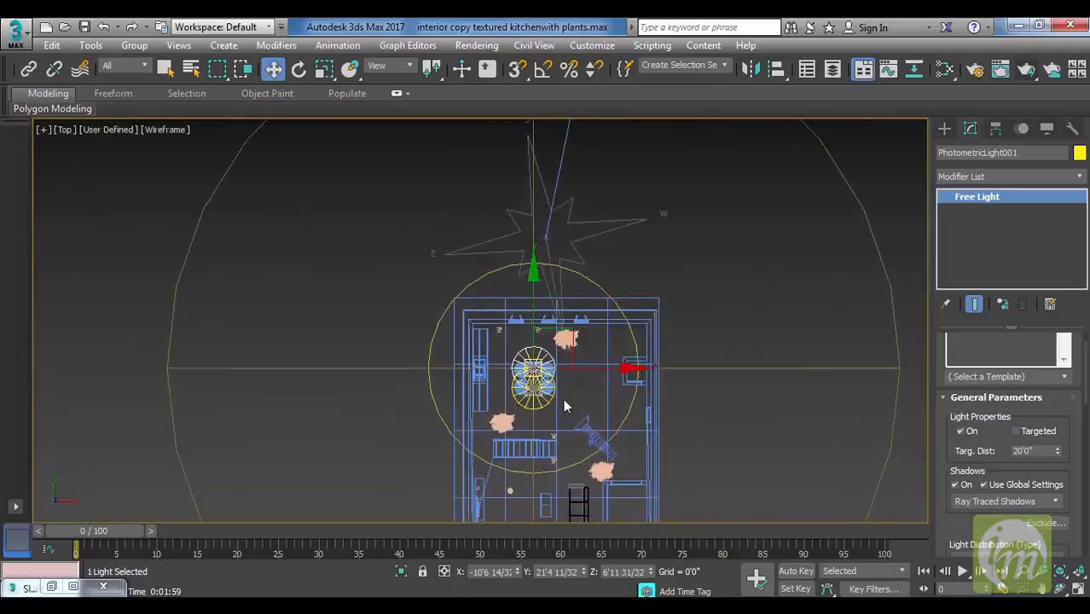
{"action": "middle_click_drag", "start_coordinate": [669, 383], "coordinate": [671, 330]}
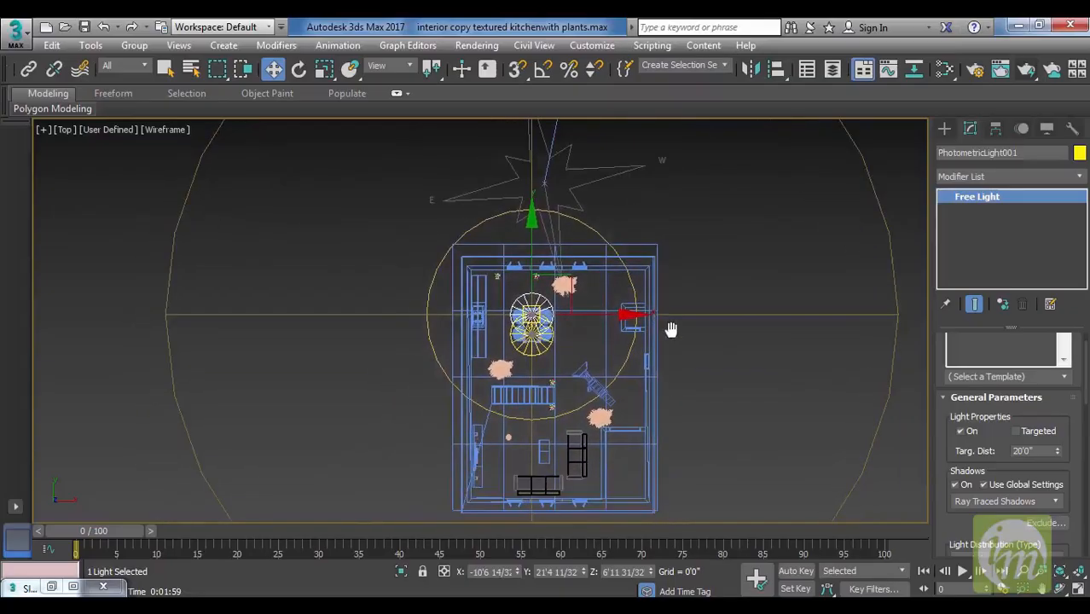
{"action": "middle_click_drag", "start_coordinate": [680, 346], "coordinate": [684, 341]}
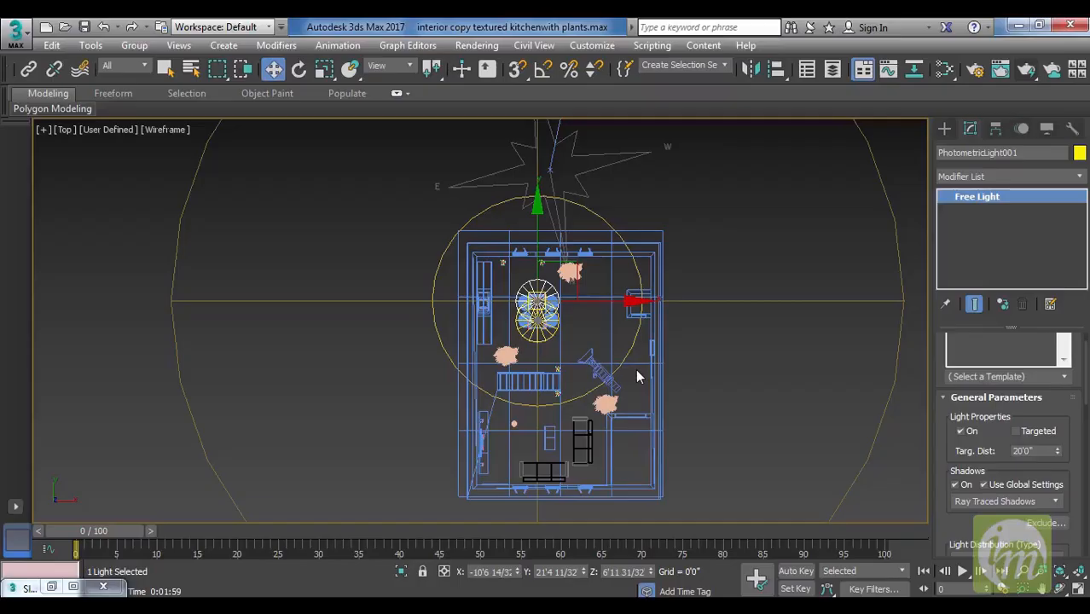
{"action": "middle_click_drag", "start_coordinate": [642, 359], "coordinate": [651, 381]}
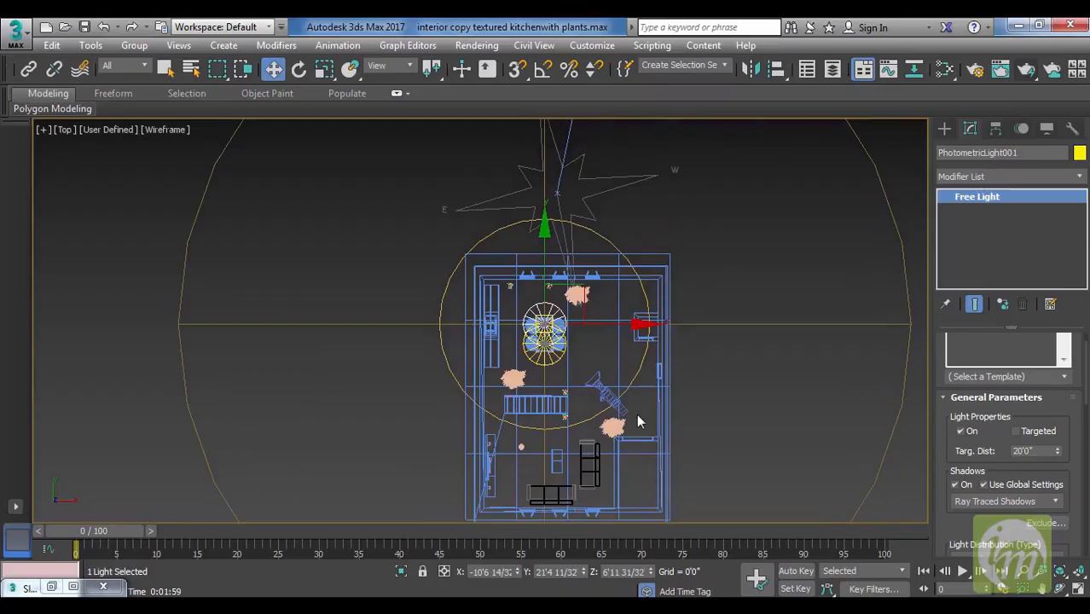
{"action": "middle_click_drag", "start_coordinate": [665, 391], "coordinate": [659, 385]}
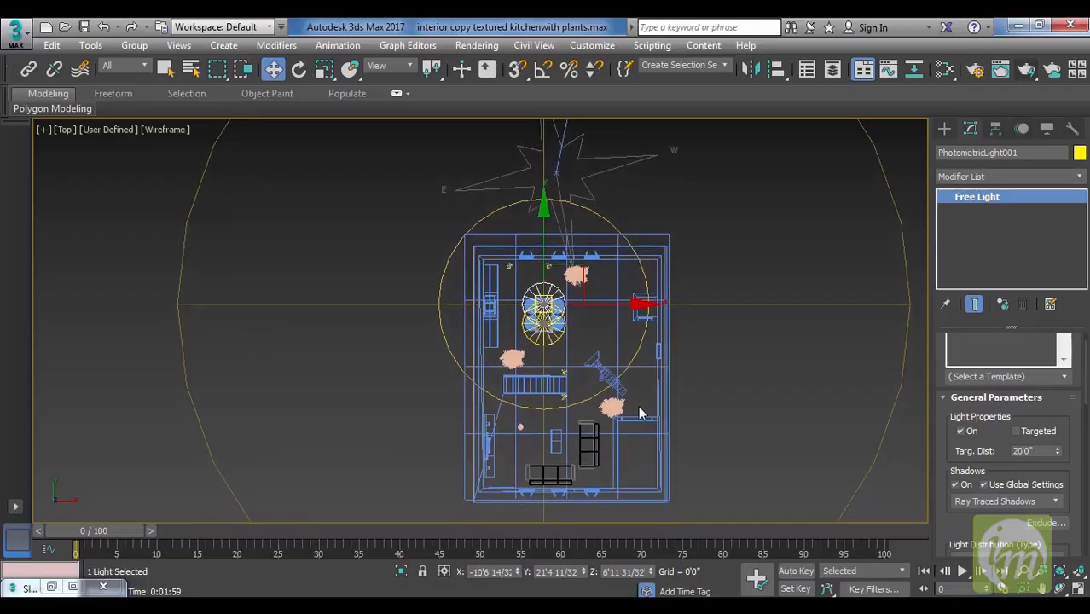